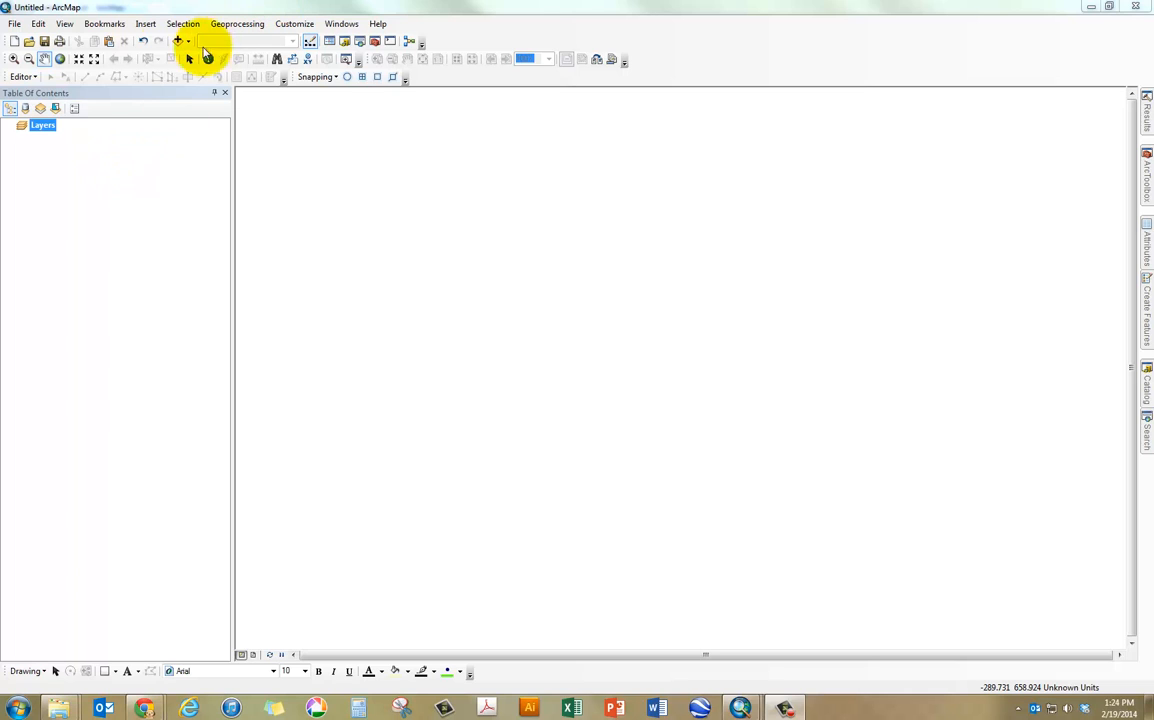
- Add the Pittsburgh feature class from City.gdb in the Pittsburgh folder to the map
{"action": "left_click", "coordinate": [164, 277]}
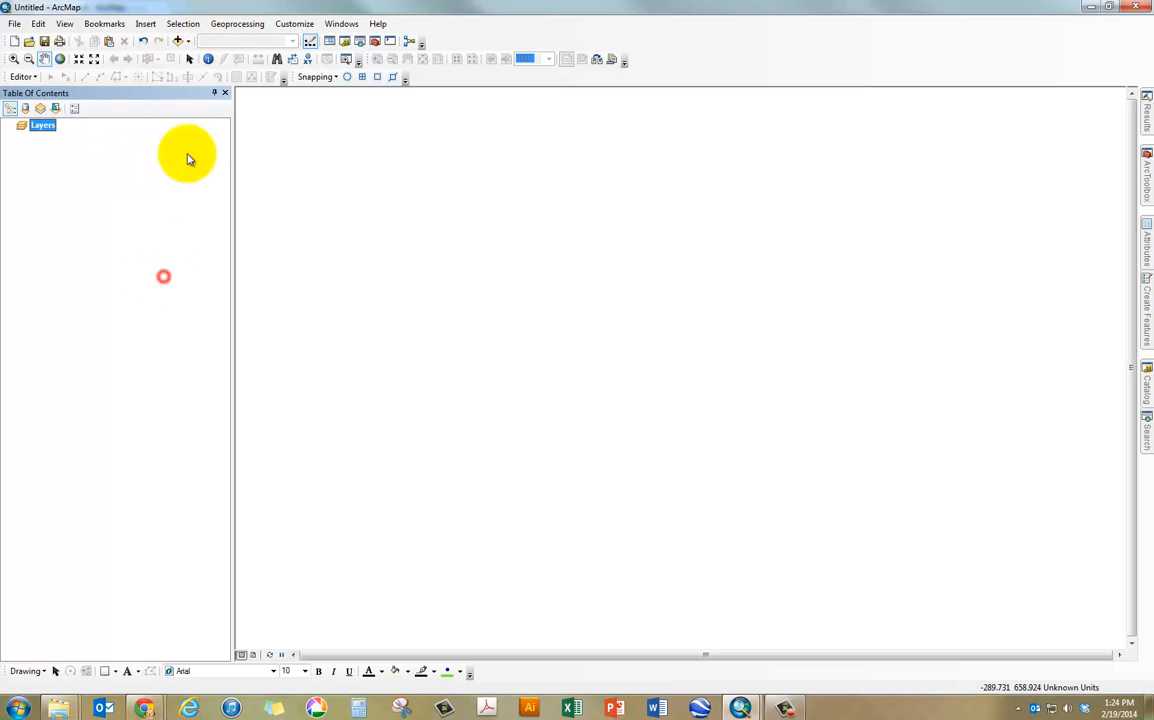
{"action": "left_click", "coordinate": [180, 41]}
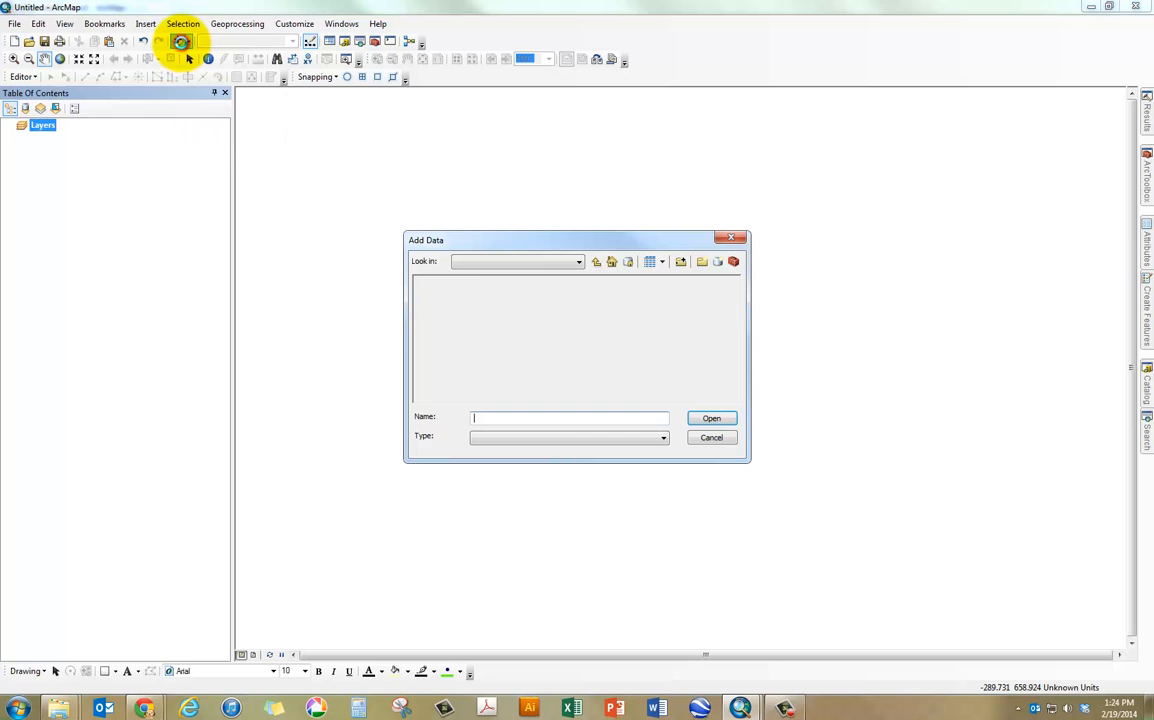
{"action": "left_click", "coordinate": [565, 377]}
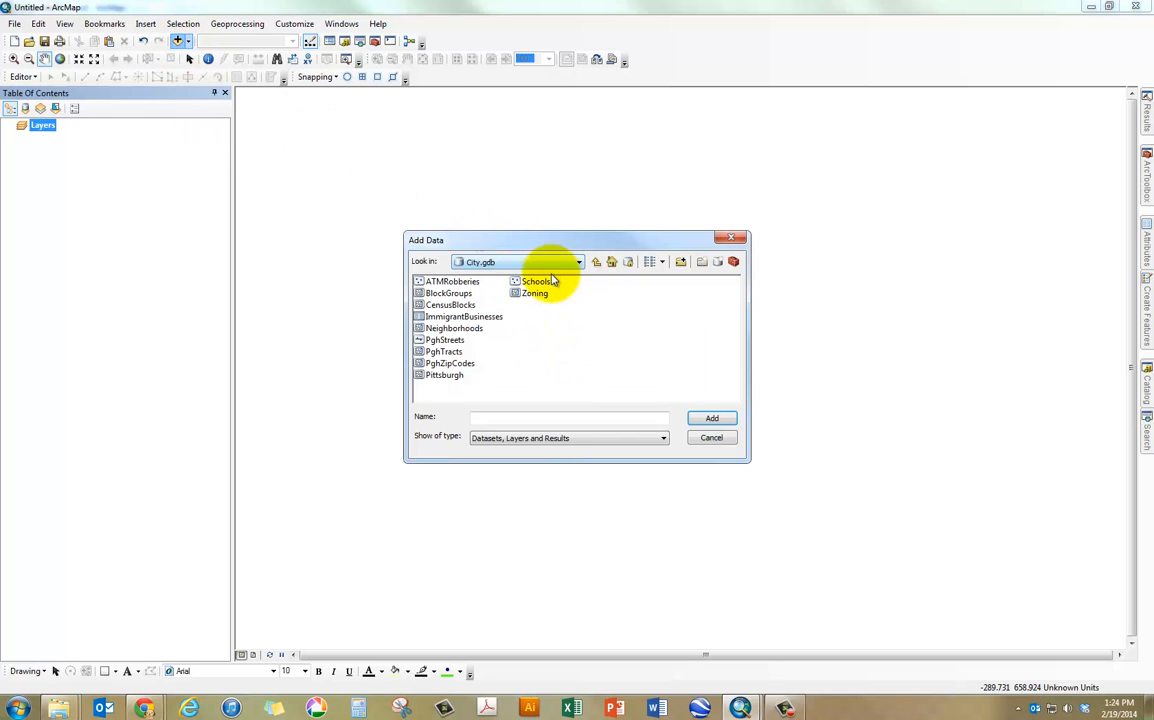
{"action": "left_click", "coordinate": [596, 261]}
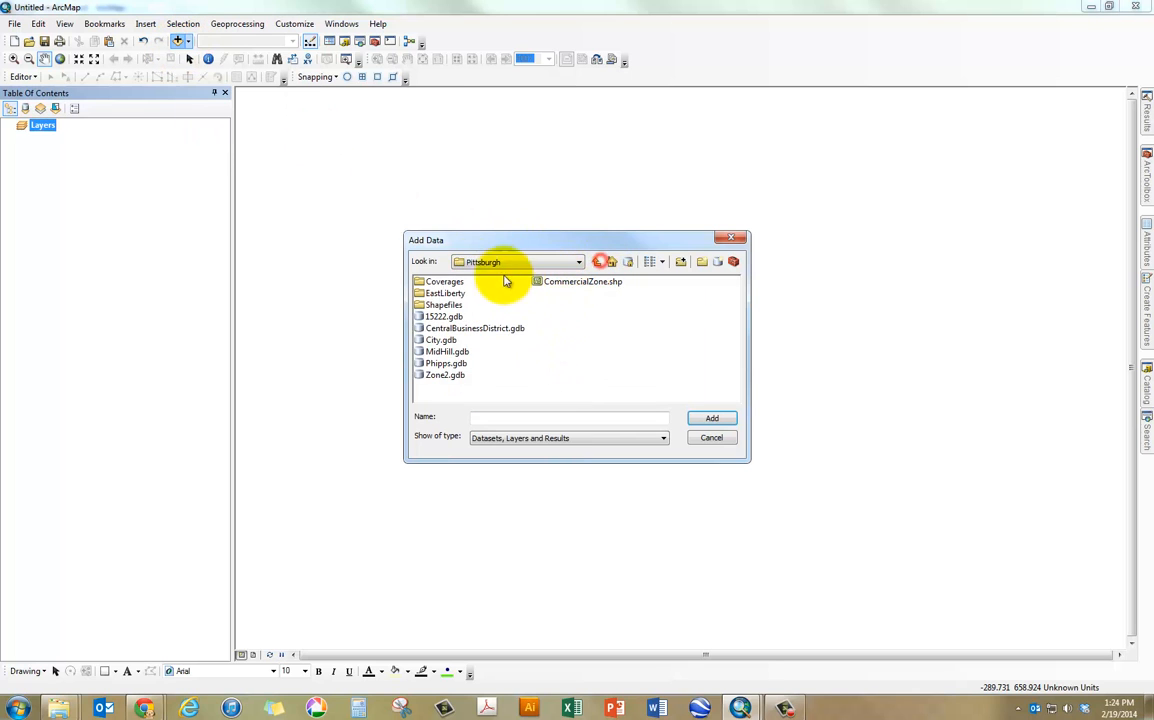
{"action": "left_click", "coordinate": [596, 261]}
{"action": "double_click", "coordinate": [450, 318]}
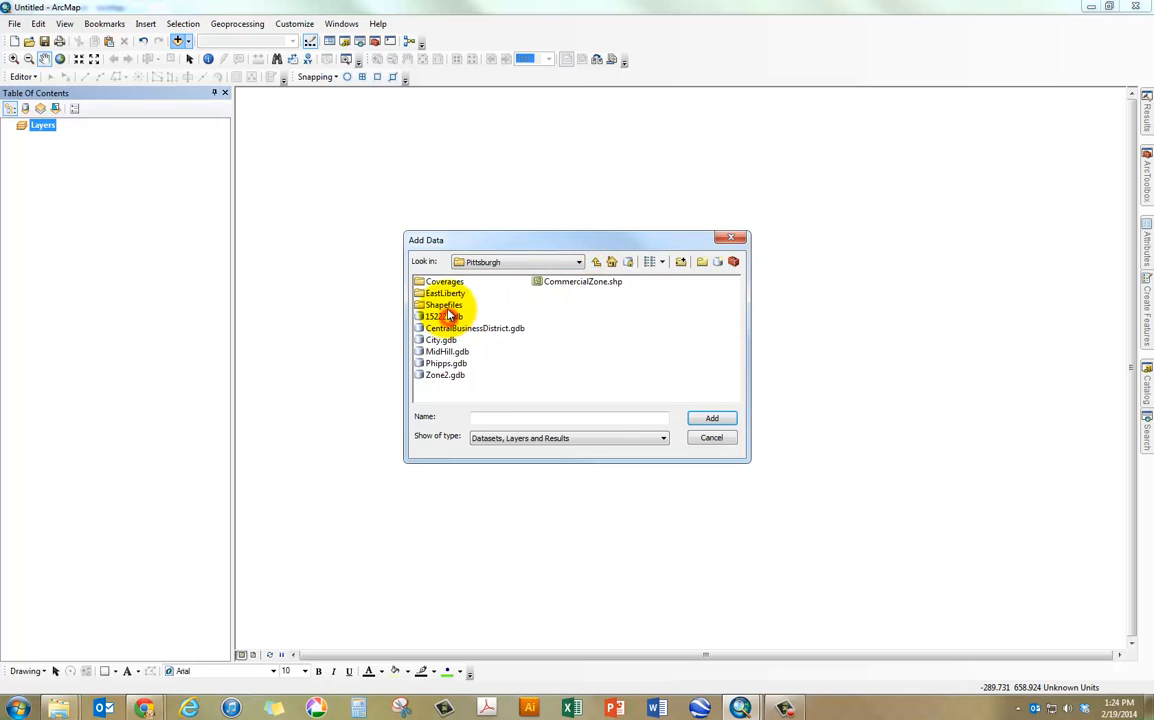
{"action": "double_click", "coordinate": [445, 340]}
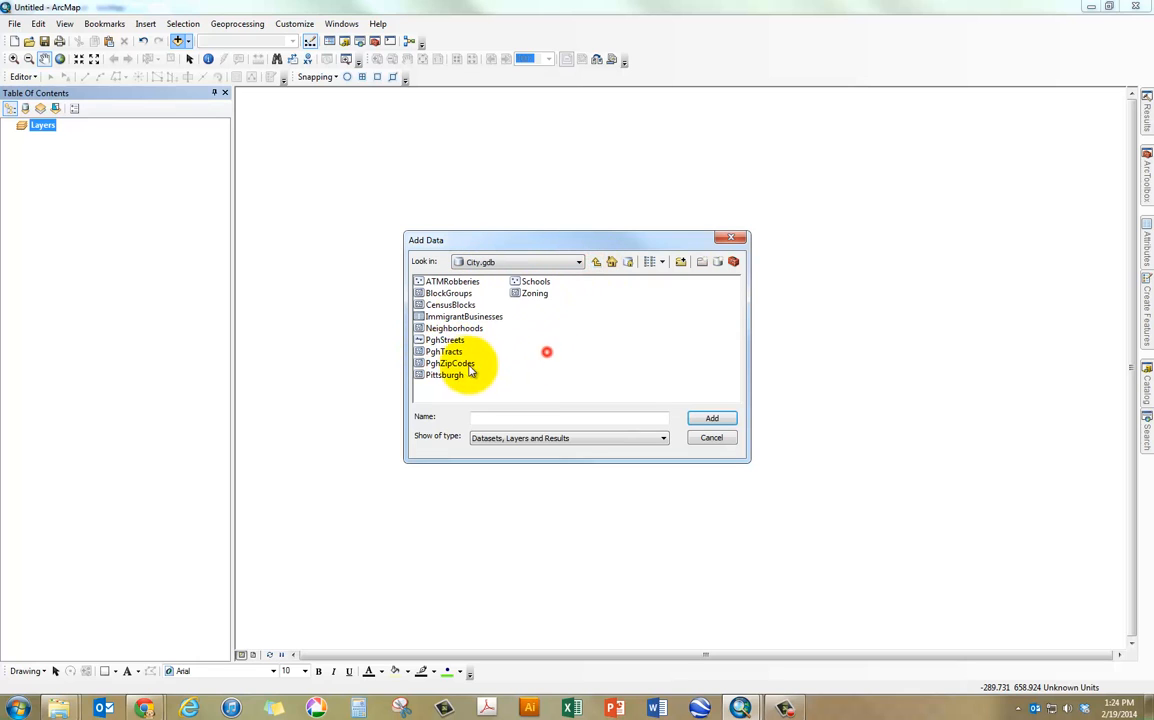
{"action": "left_click", "coordinate": [446, 375]}
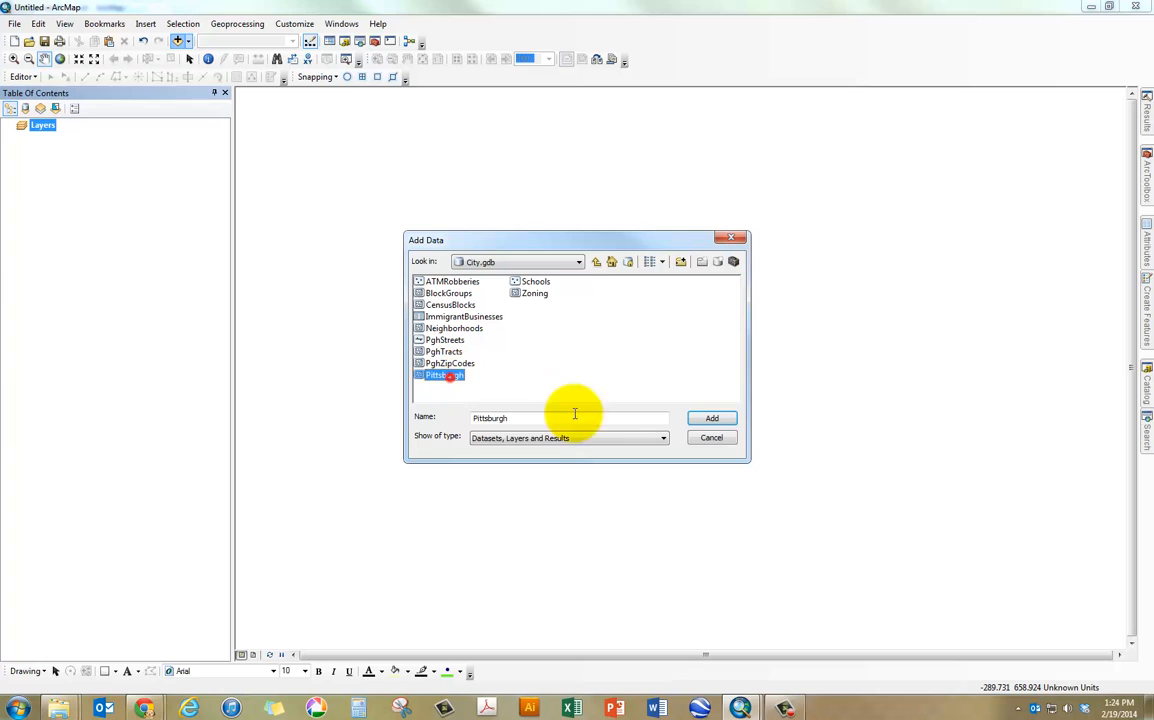
{"action": "left_click", "coordinate": [713, 419]}
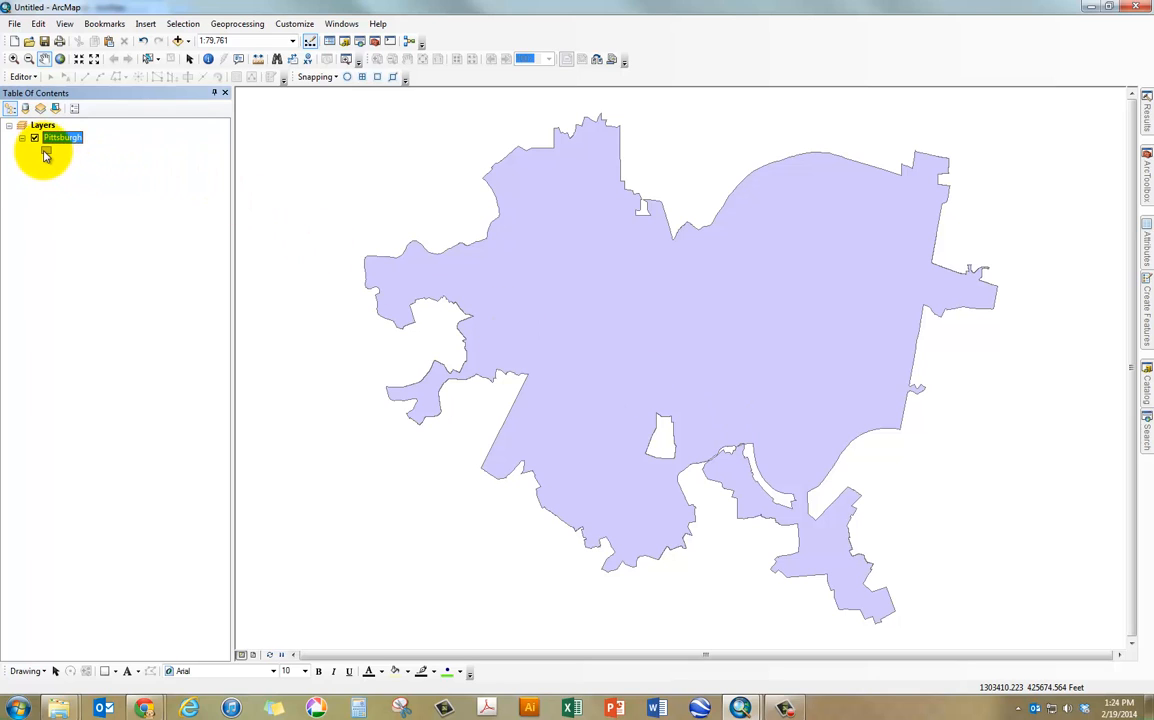
- Rename the Pittsburgh layer to Study Area and symbolize it with no fill and a black outline of width 2
{"action": "left_click", "coordinate": [74, 137]}
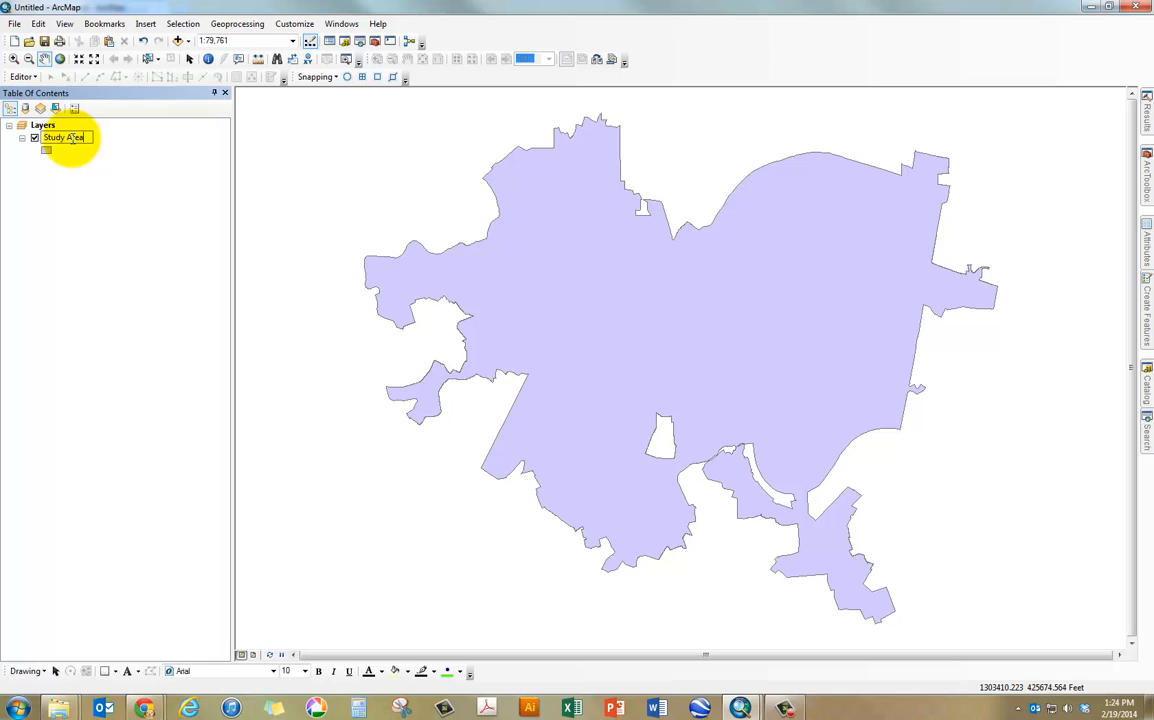
{"action": "key", "text": "Return"}
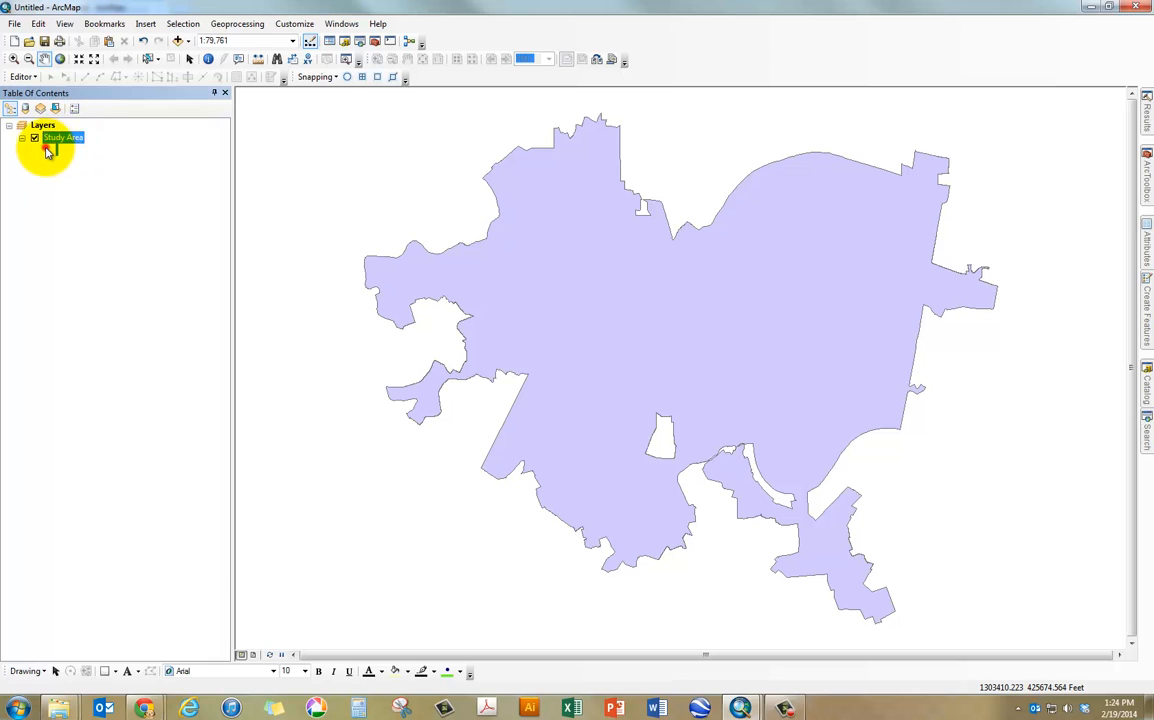
{"action": "left_click", "coordinate": [46, 149]}
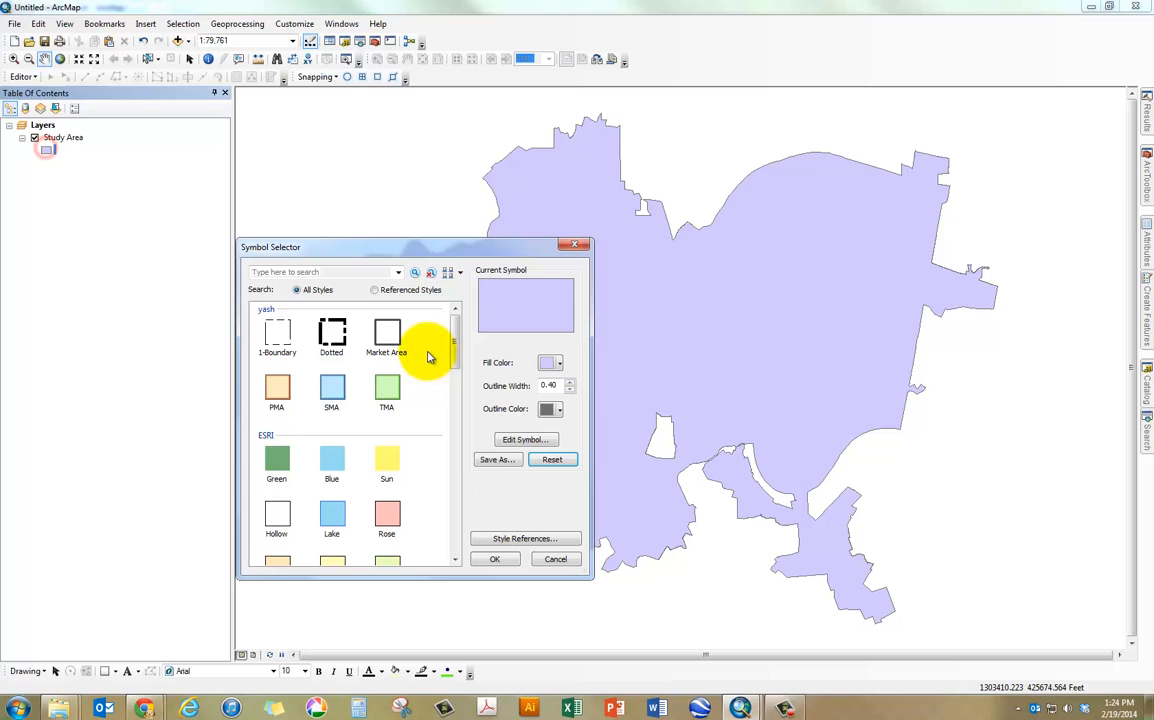
{"action": "left_click", "coordinate": [556, 363]}
{"action": "left_click", "coordinate": [610, 312]}
{"action": "left_click", "coordinate": [567, 383]}
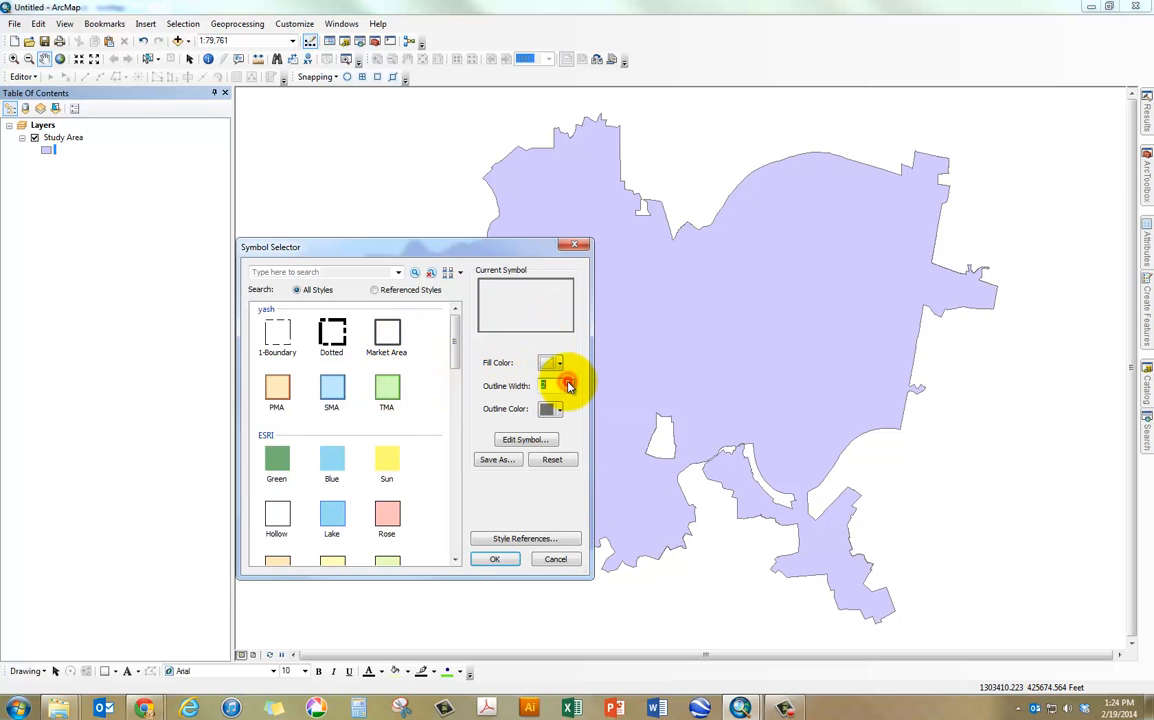
{"action": "left_click", "coordinate": [555, 410]}
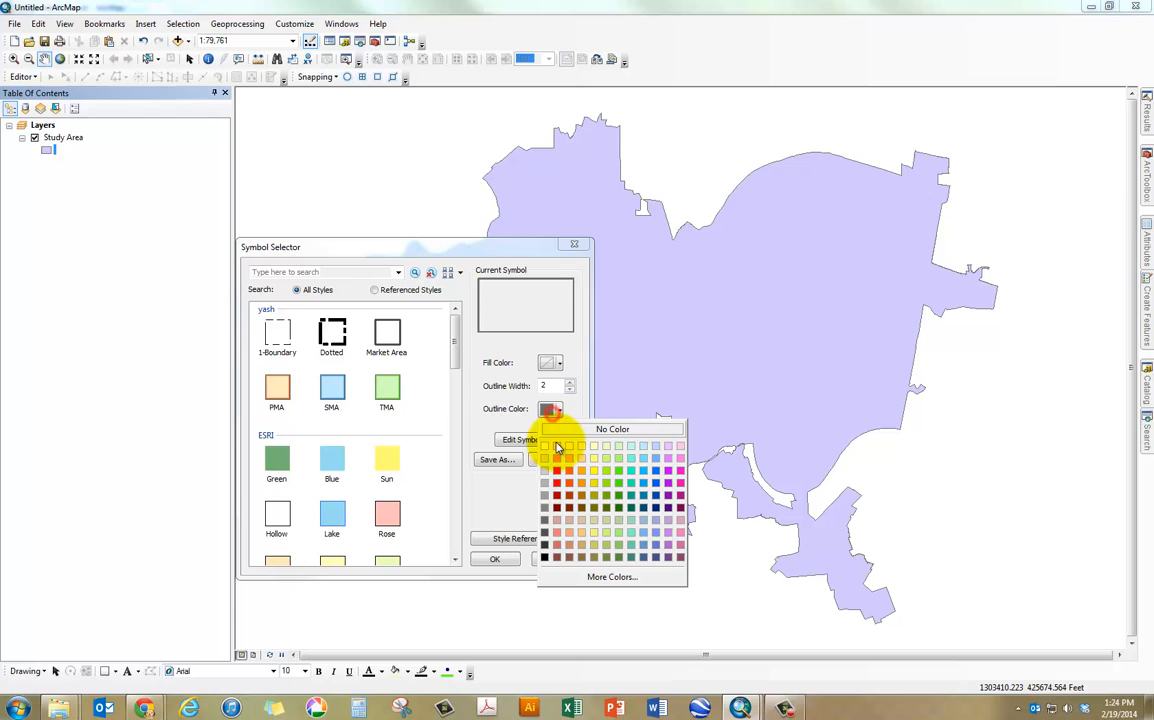
{"action": "left_click", "coordinate": [544, 538]}
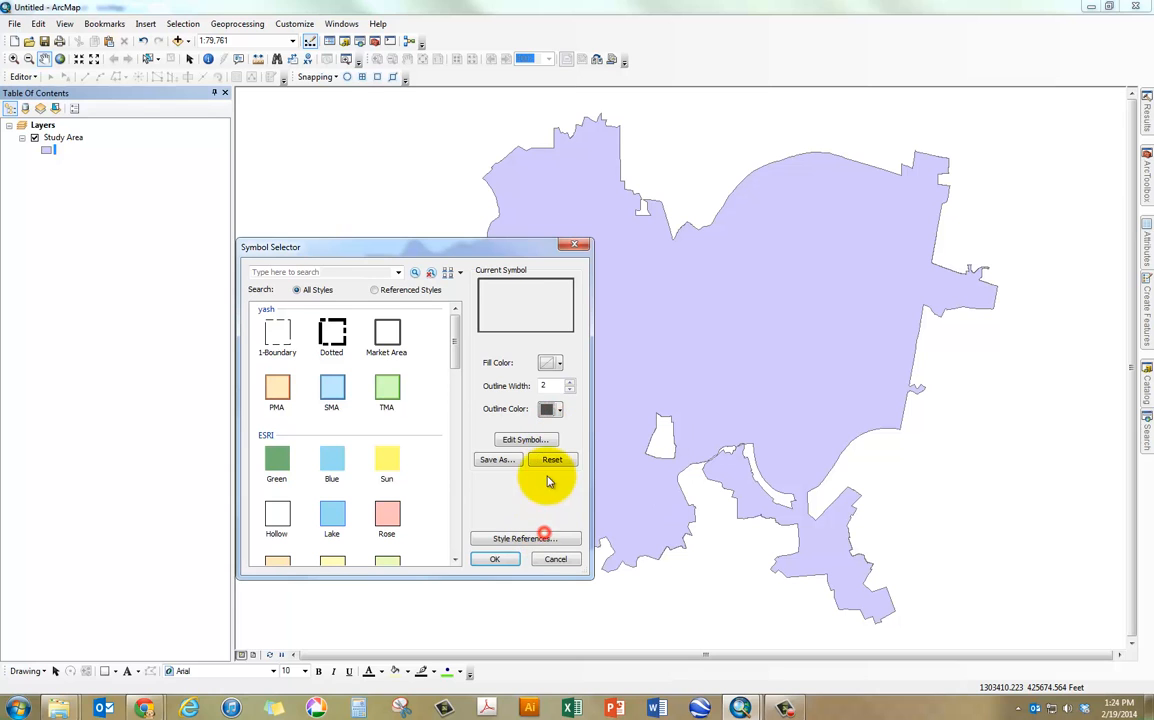
{"action": "left_click", "coordinate": [548, 410]}
{"action": "left_click", "coordinate": [544, 556]}
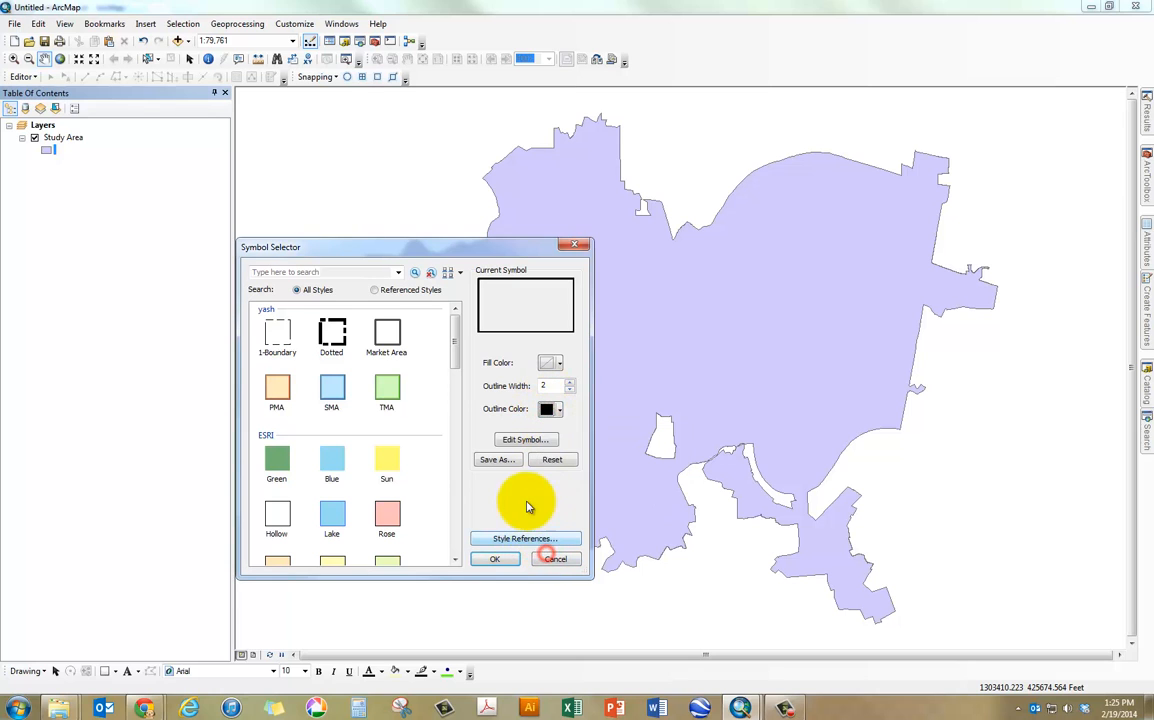
{"action": "left_click", "coordinate": [492, 560]}
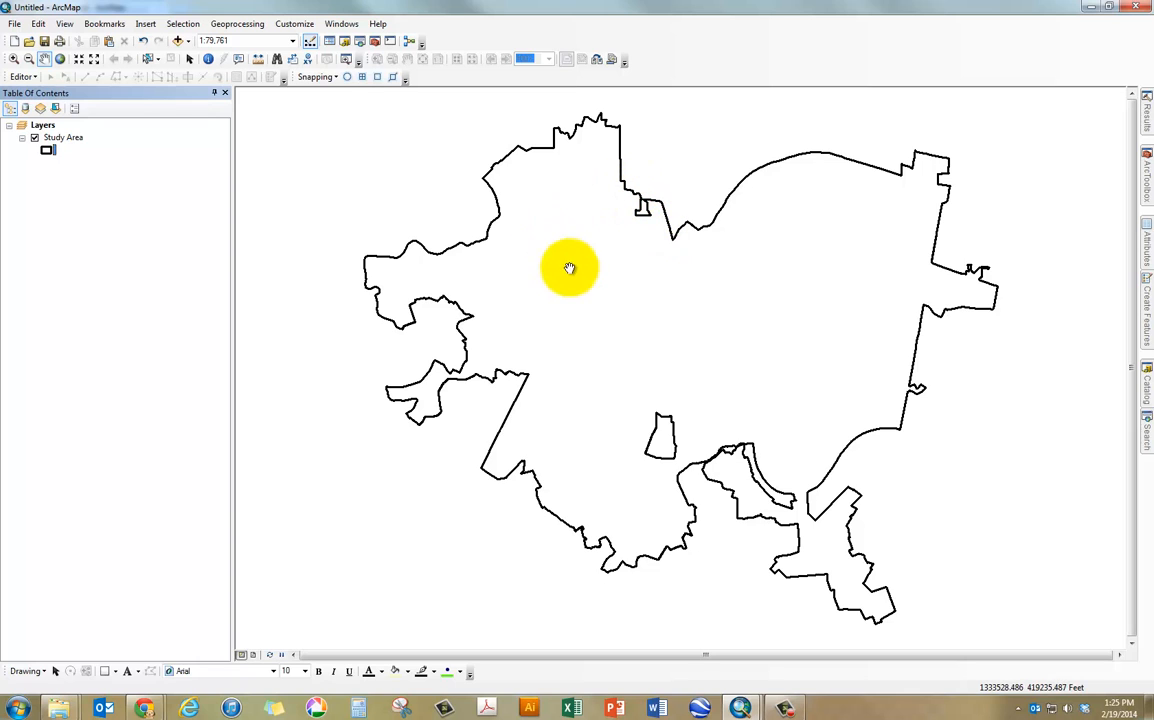
- Create a file geodatabase named Assignment8-3 in the C:\ESRIPress\GIST1\MyAssignments\Chapter8 folder
{"action": "left_click", "coordinate": [1147, 373]}
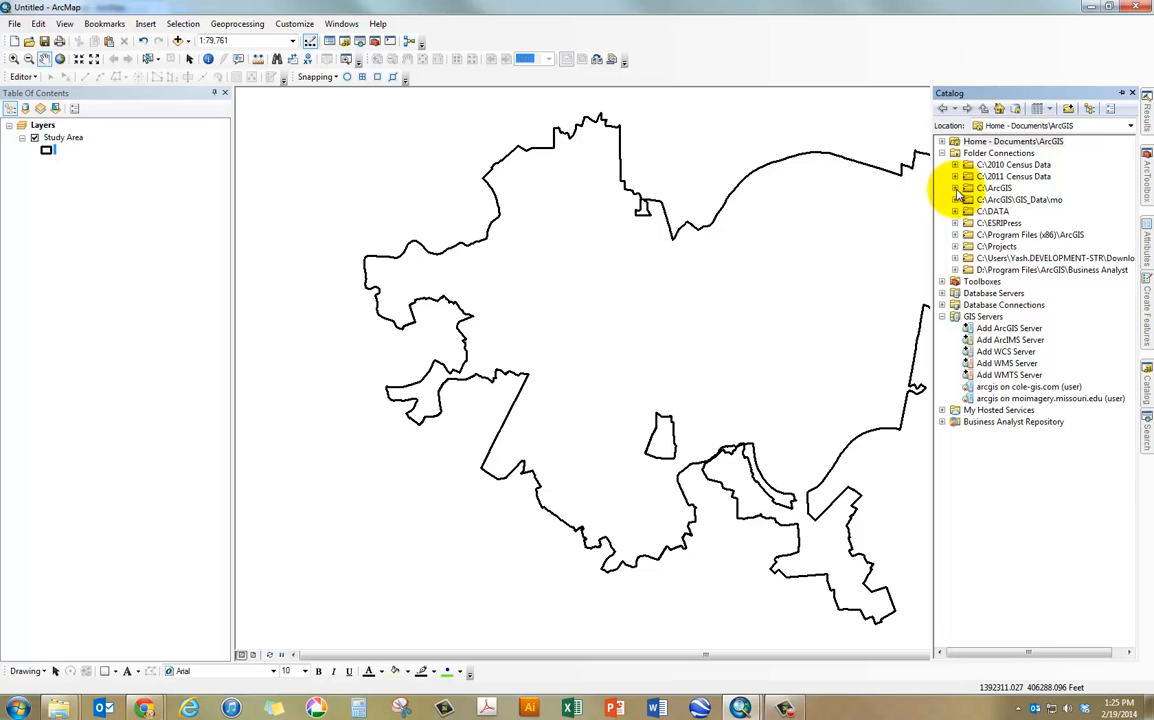
{"action": "left_click", "coordinate": [955, 223]}
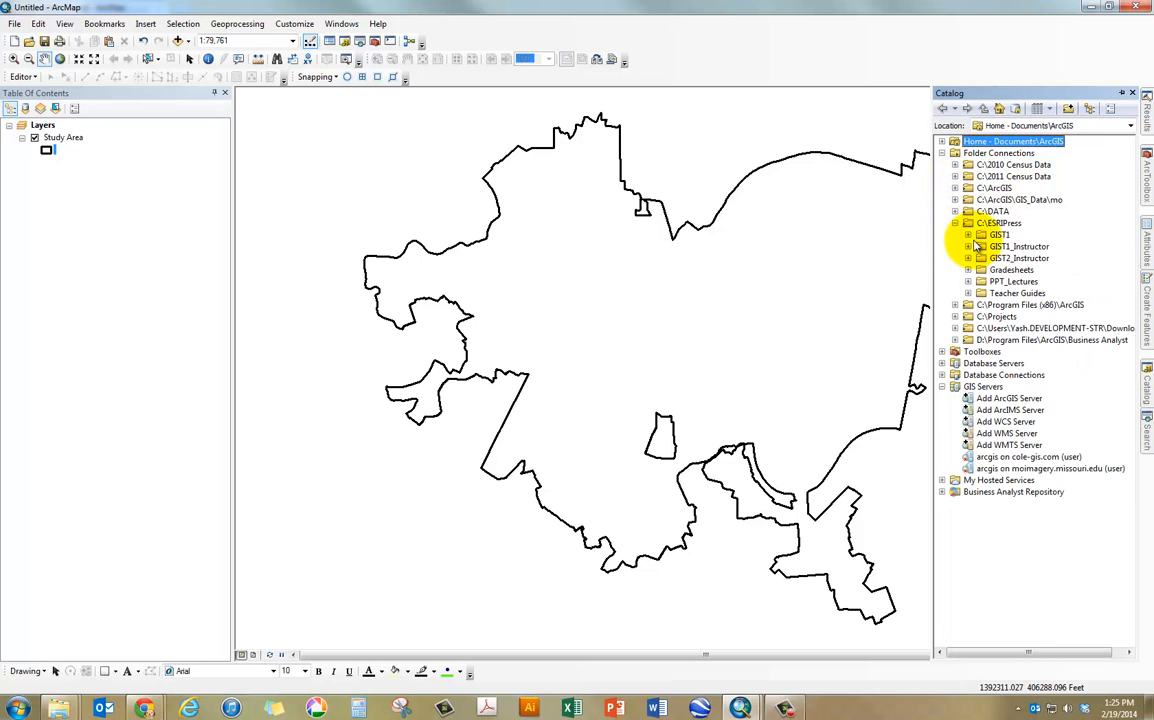
{"action": "left_click", "coordinate": [968, 234]}
{"action": "left_click", "coordinate": [981, 270]}
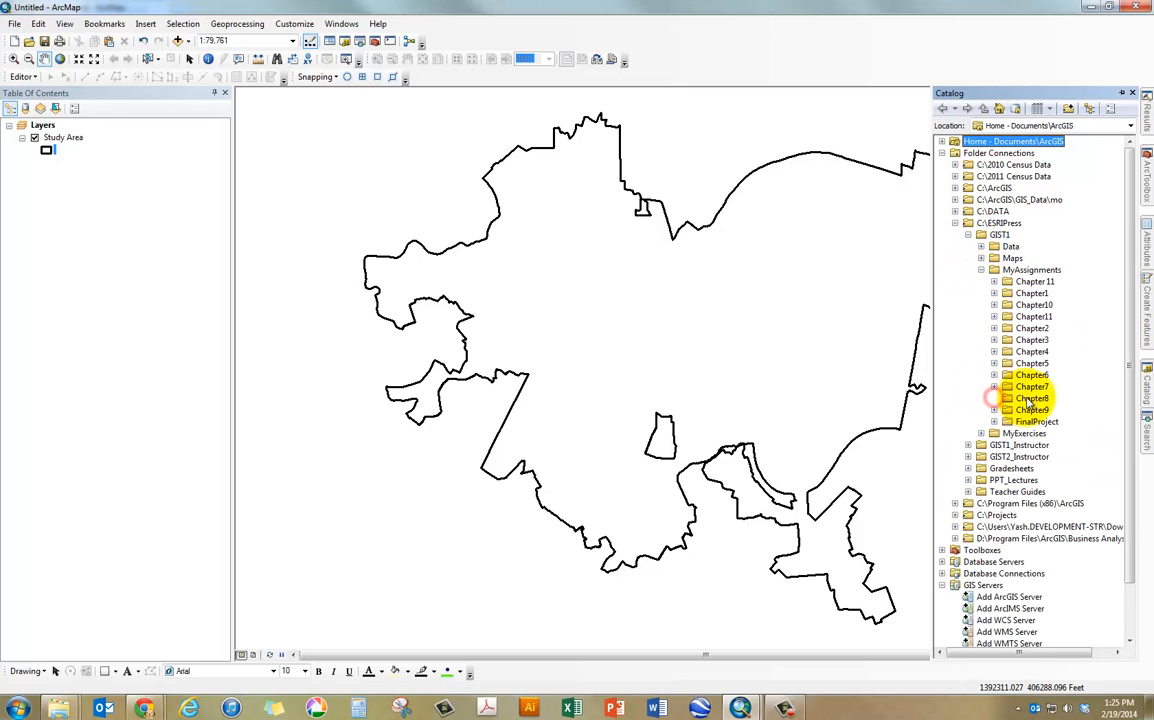
{"action": "right_click", "coordinate": [1030, 399]}
{"action": "mouse_move", "coordinate": [1082, 484]}
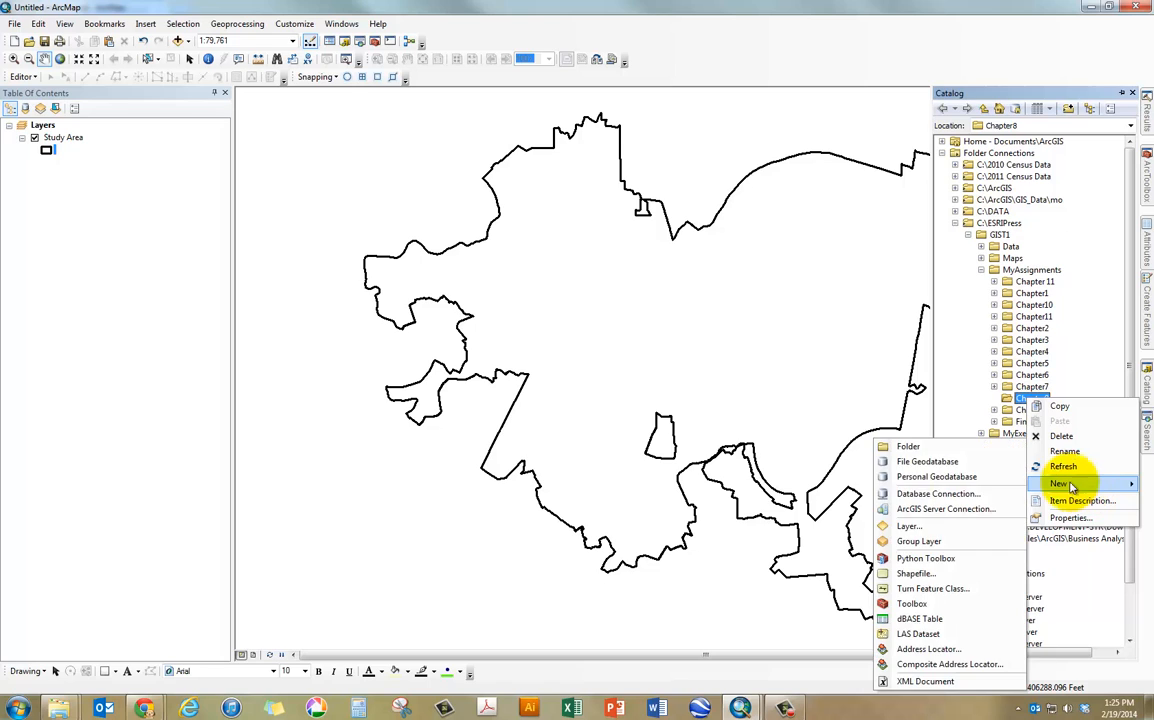
{"action": "left_click", "coordinate": [930, 461]}
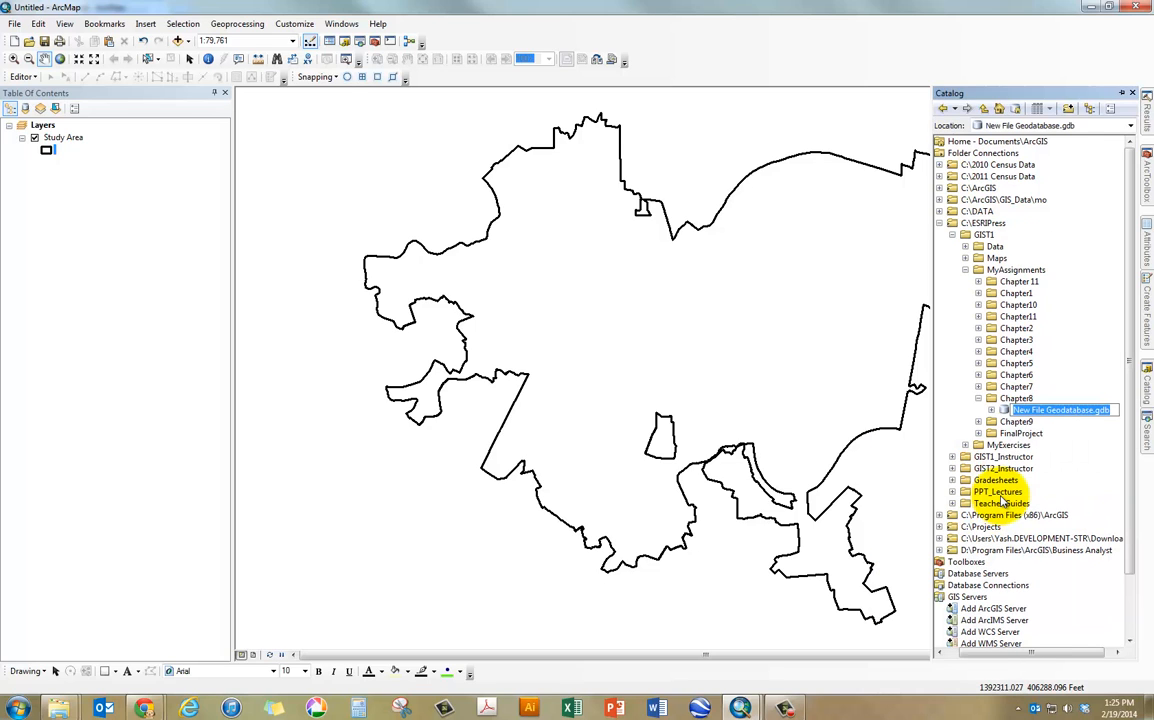
{"action": "type", "text": "Assign"}
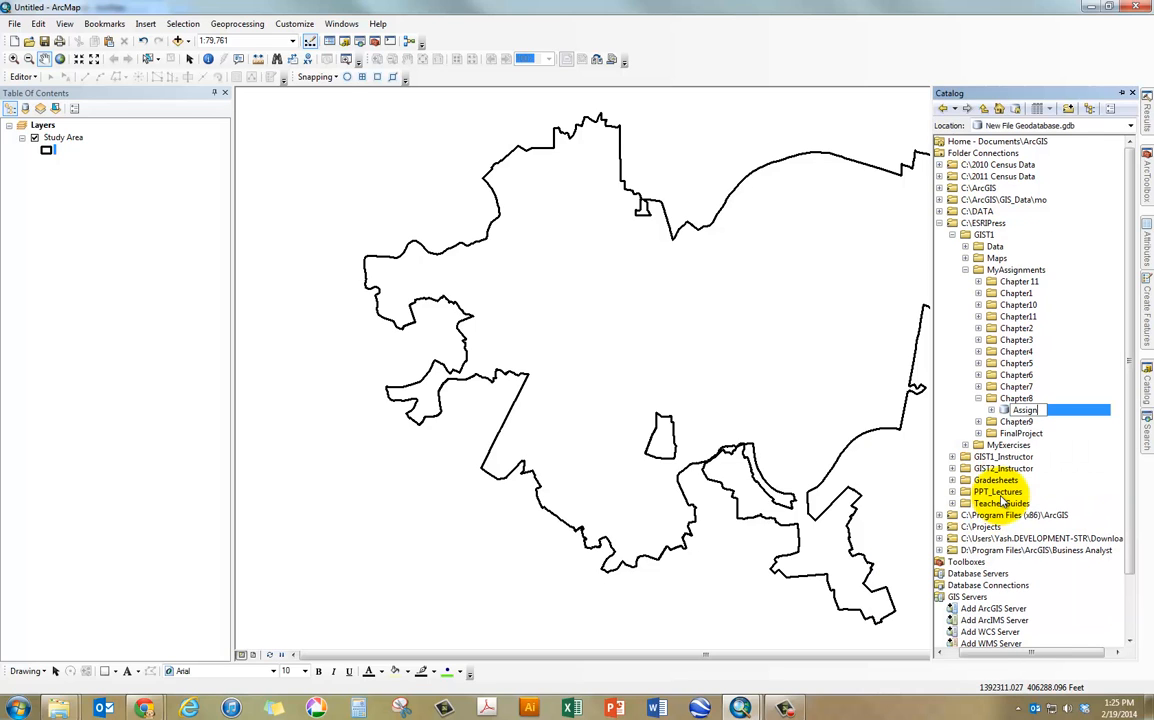
{"action": "type", "text": "ment8-3"}
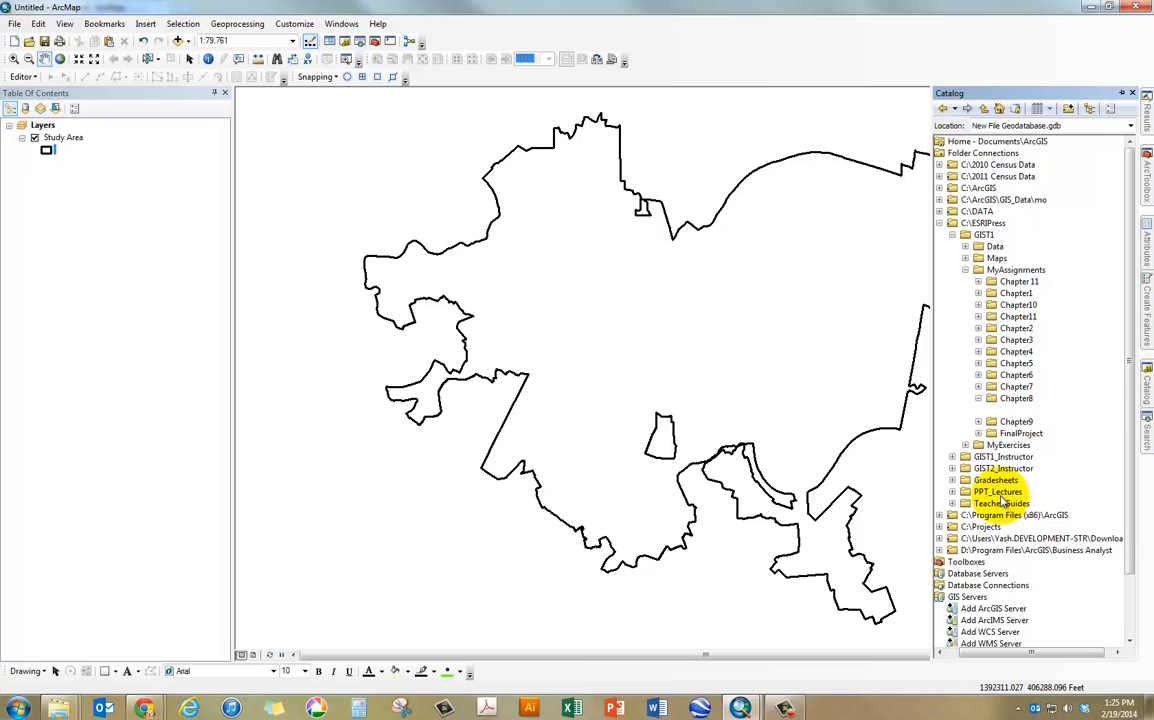
{"action": "key", "text": "Return"}
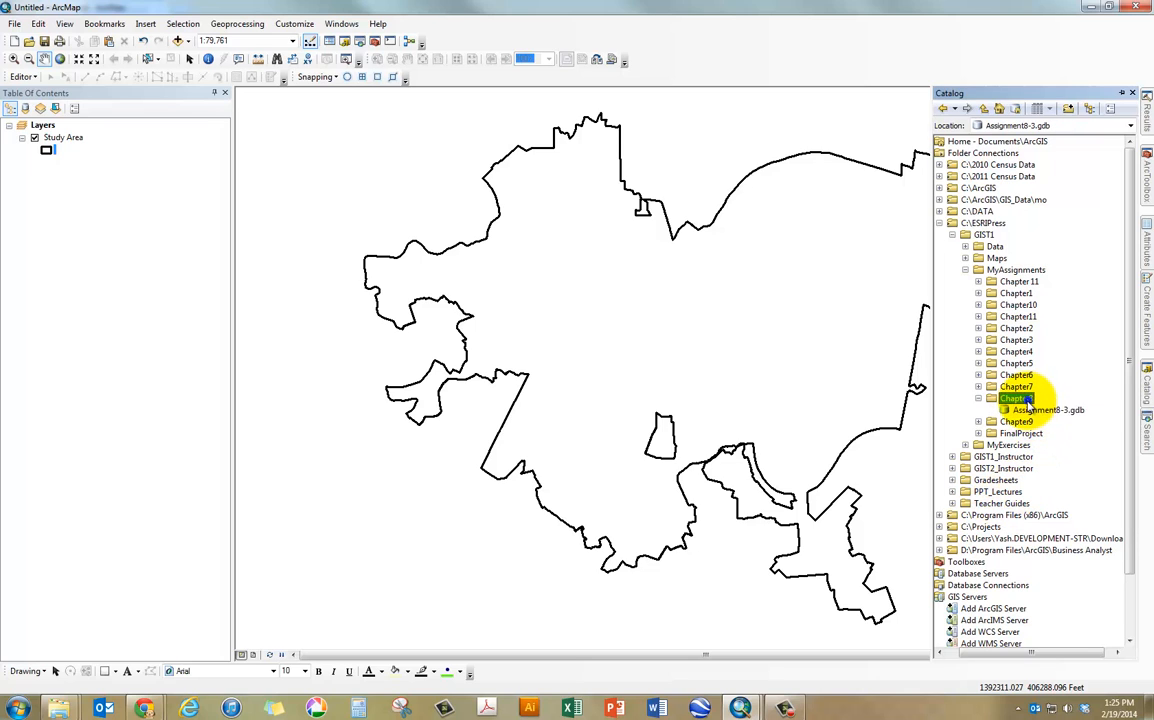
- Create a toolbox named Assignmnet8-3 in the Chapter8 folder
{"action": "right_click", "coordinate": [1016, 398]}
{"action": "mouse_move", "coordinate": [1055, 486]}
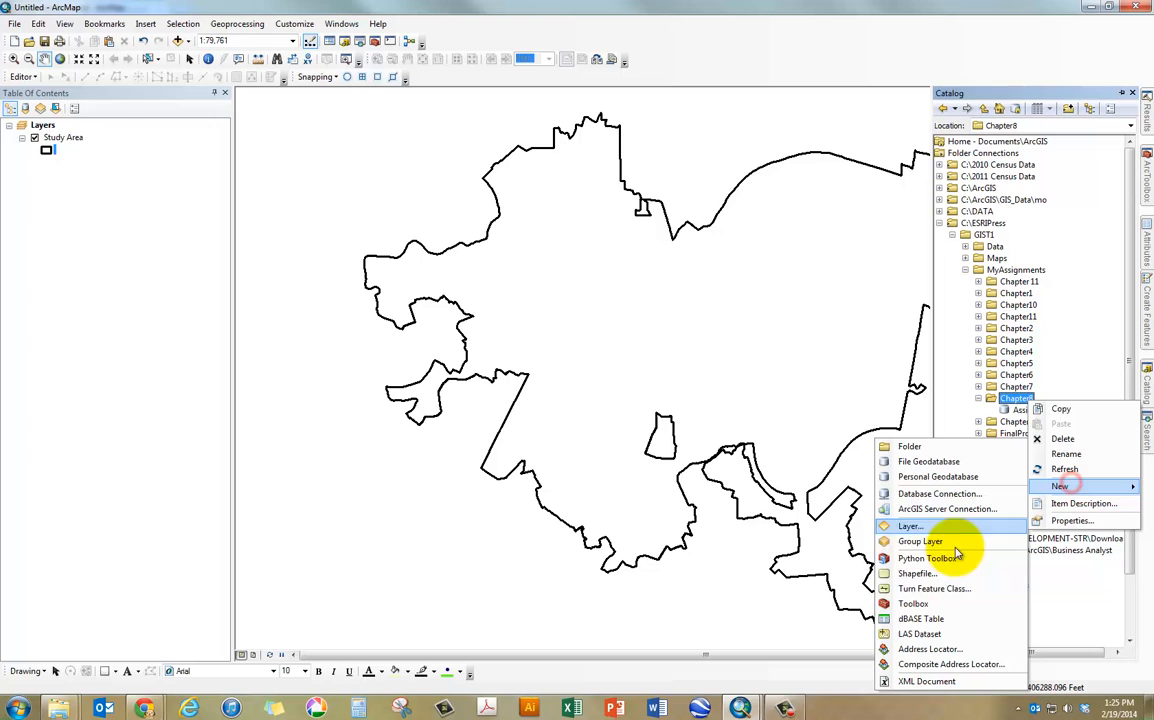
{"action": "left_click", "coordinate": [930, 604]}
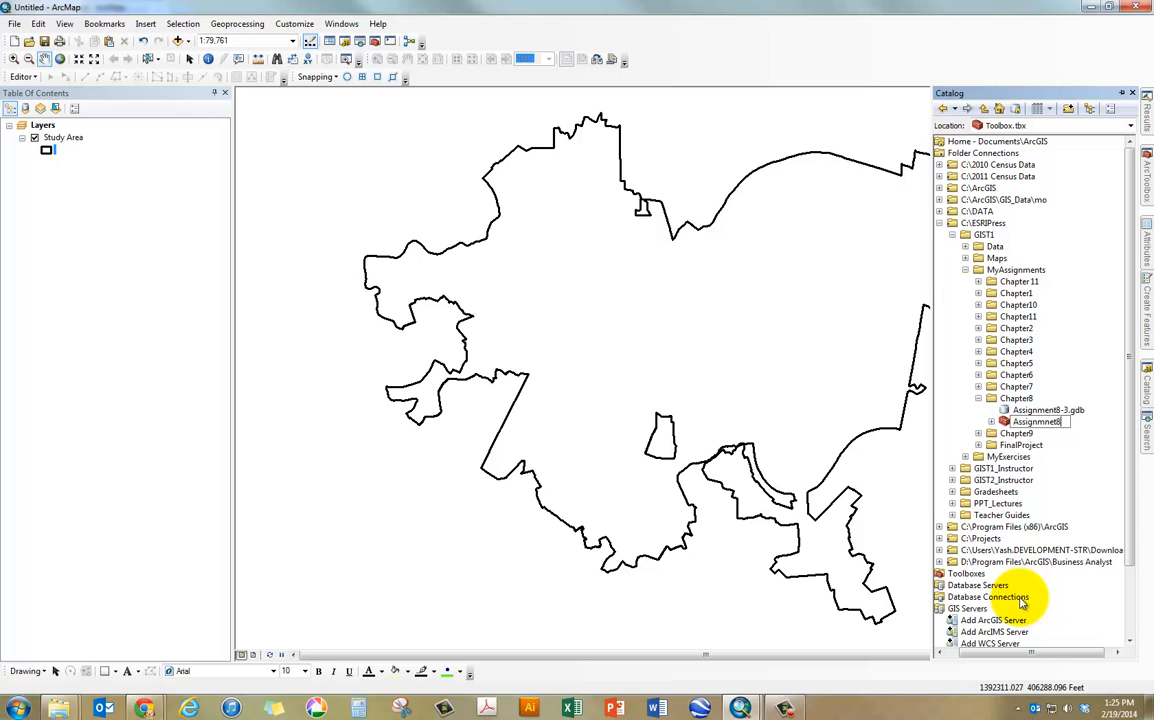
{"action": "key", "text": "Return"}
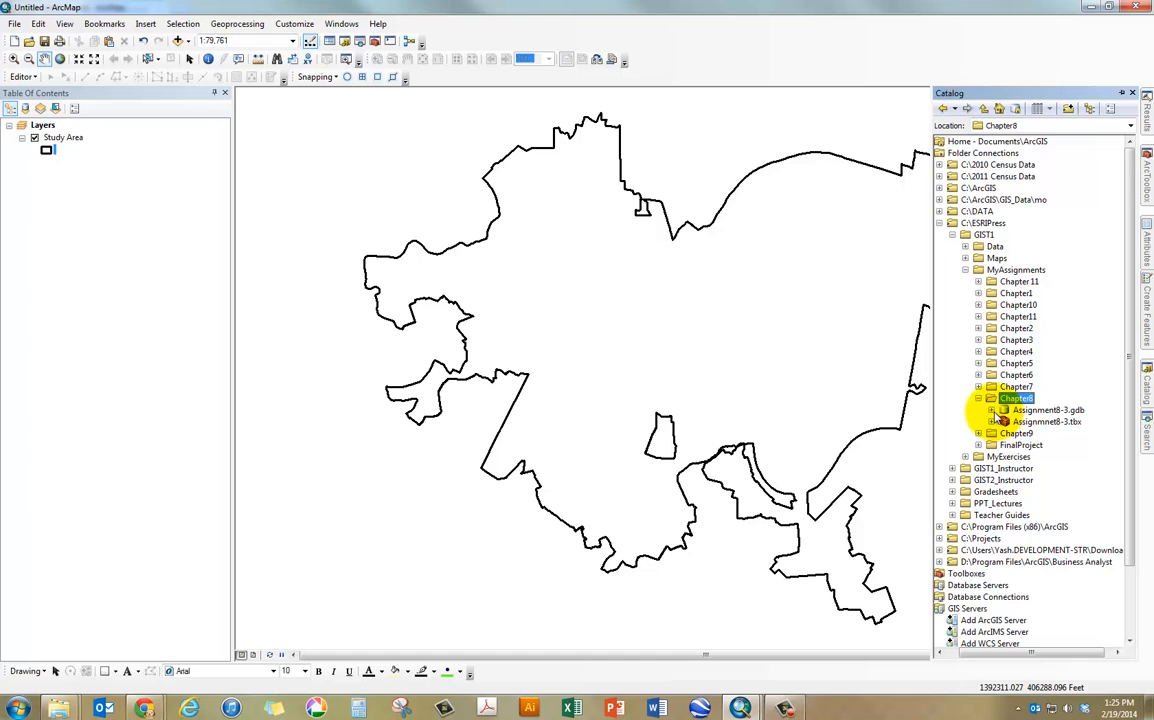
{"action": "left_click", "coordinate": [1020, 410]}
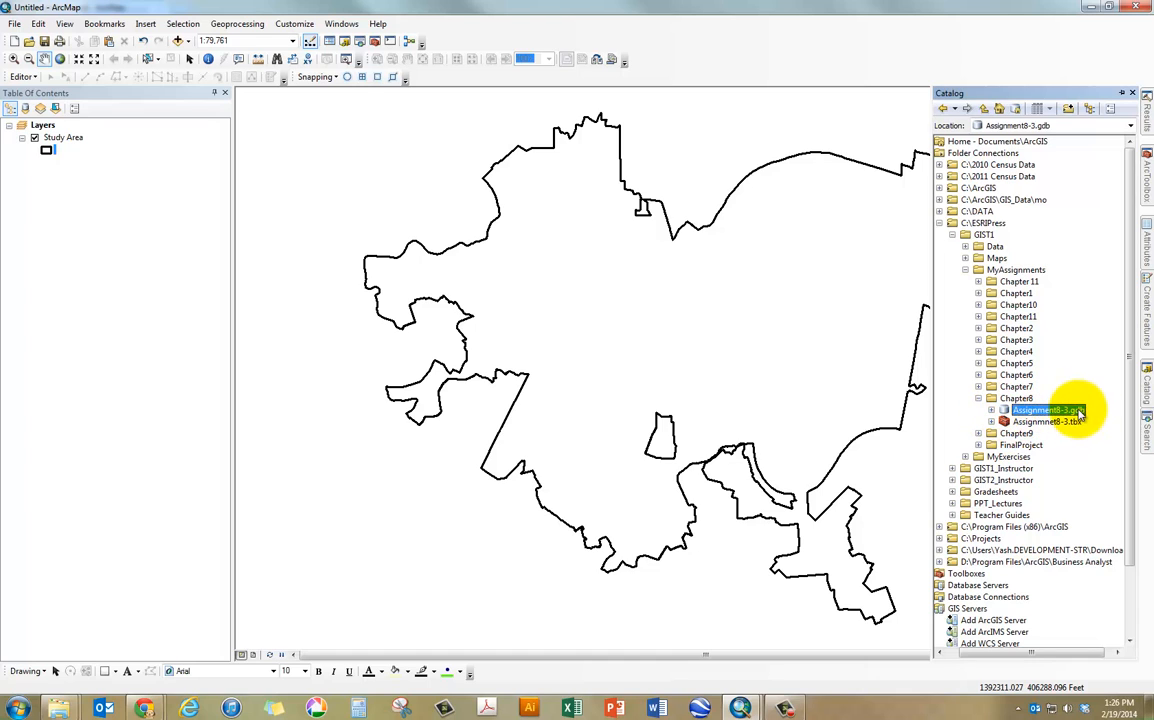
- Create a new model in the Assignmnet8-3 toolbox and enlarge its window over the map
{"action": "right_click", "coordinate": [1036, 422]}
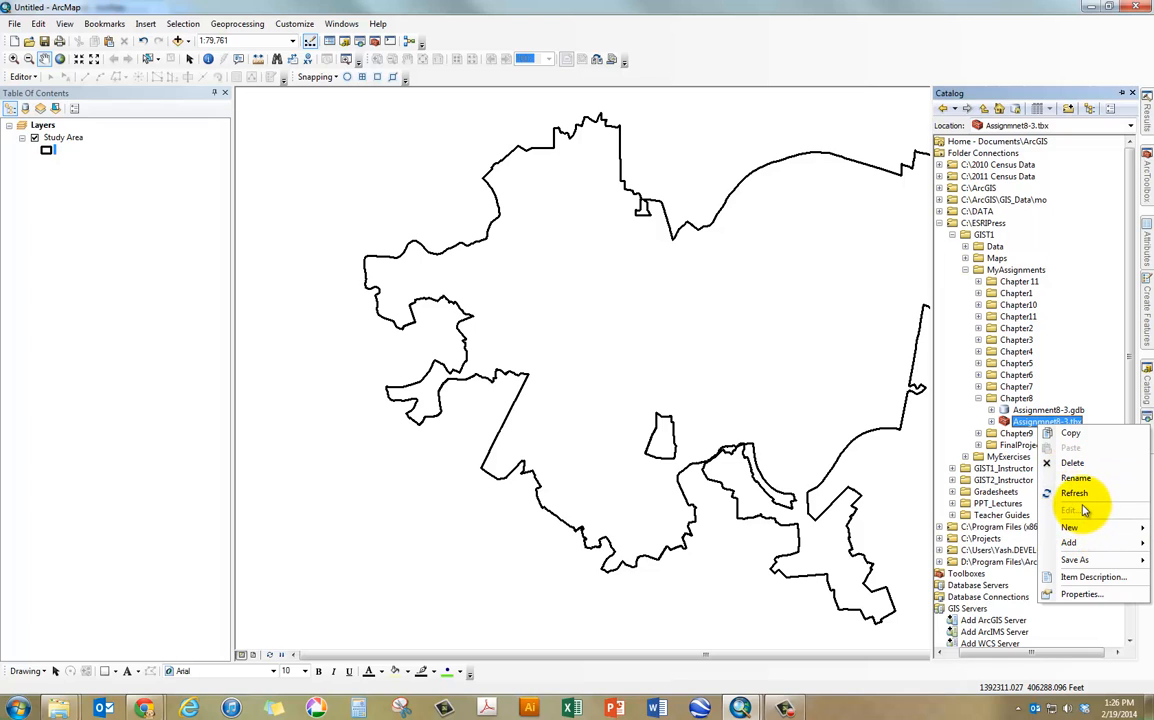
{"action": "mouse_move", "coordinate": [1094, 532]}
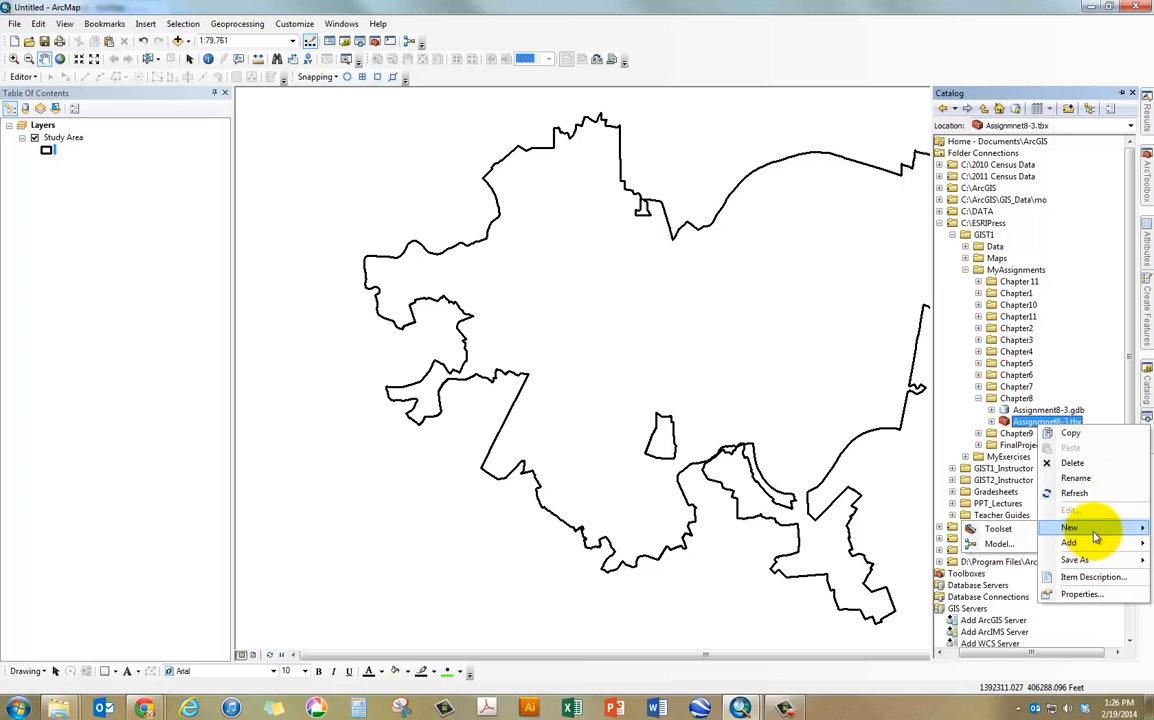
{"action": "left_click", "coordinate": [997, 543]}
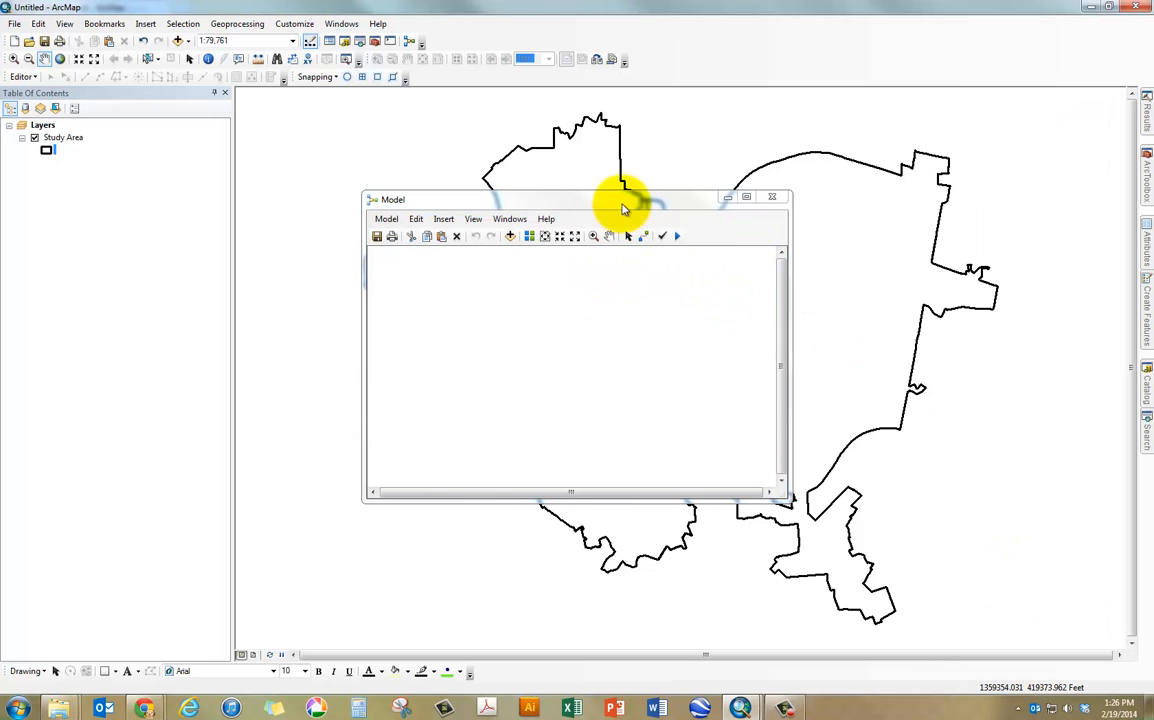
{"action": "left_click_drag", "start_coordinate": [621, 204], "coordinate": [529, 169]}
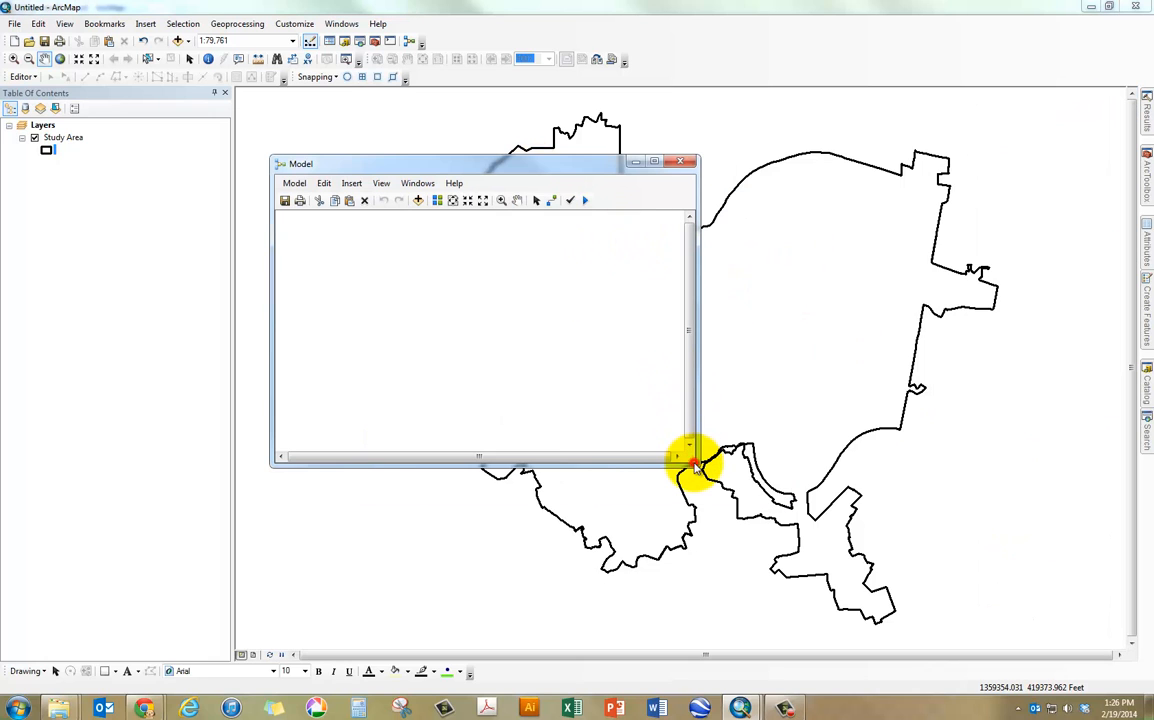
{"action": "left_click_drag", "start_coordinate": [690, 457], "coordinate": [843, 541]}
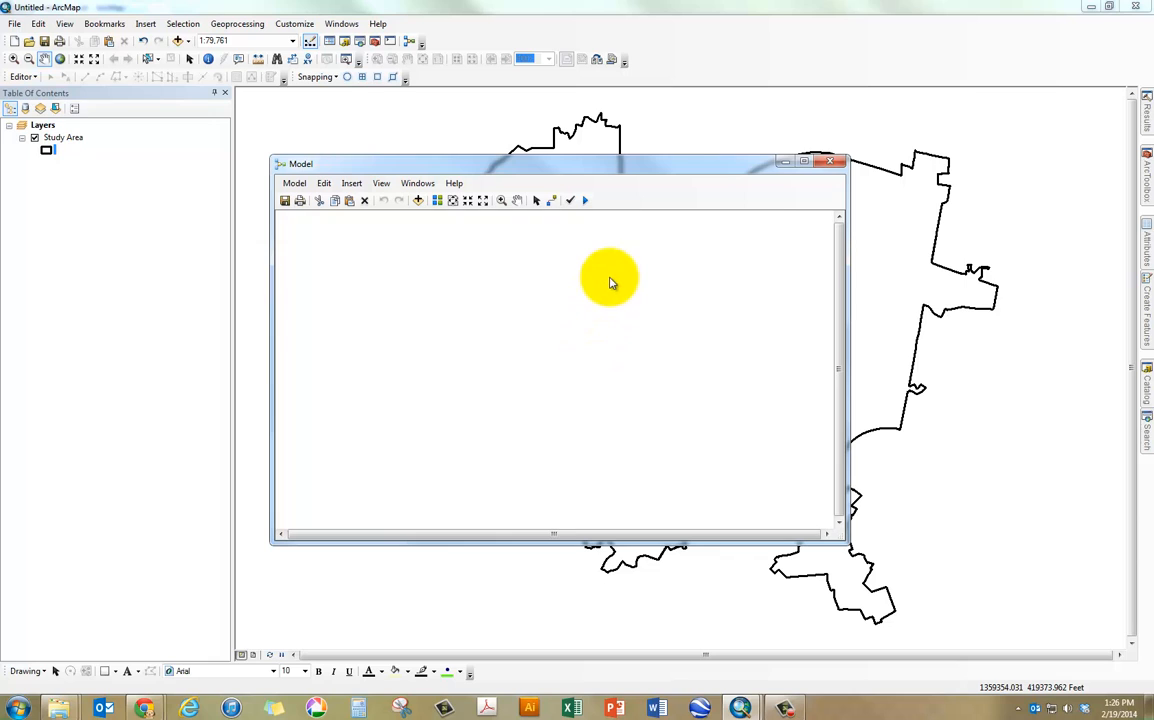
- Search for the fishnet tool and add Create Fishnet to the model
{"action": "left_click", "coordinate": [1148, 303]}
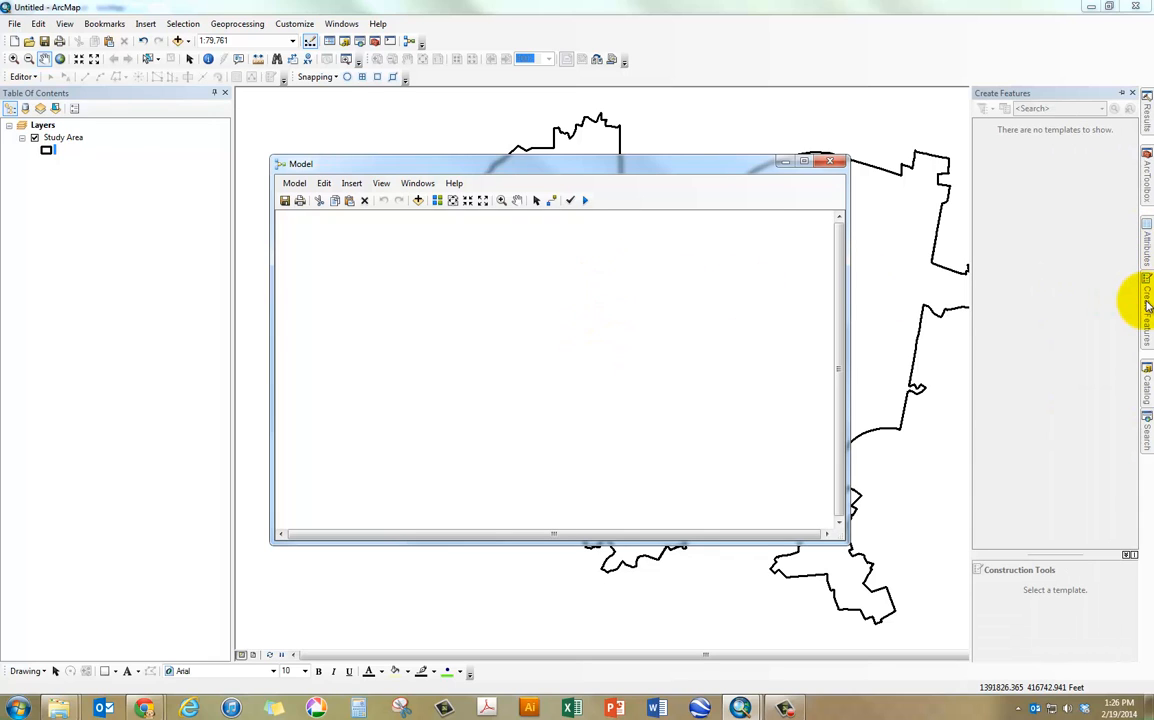
{"action": "left_click", "coordinate": [1148, 437]}
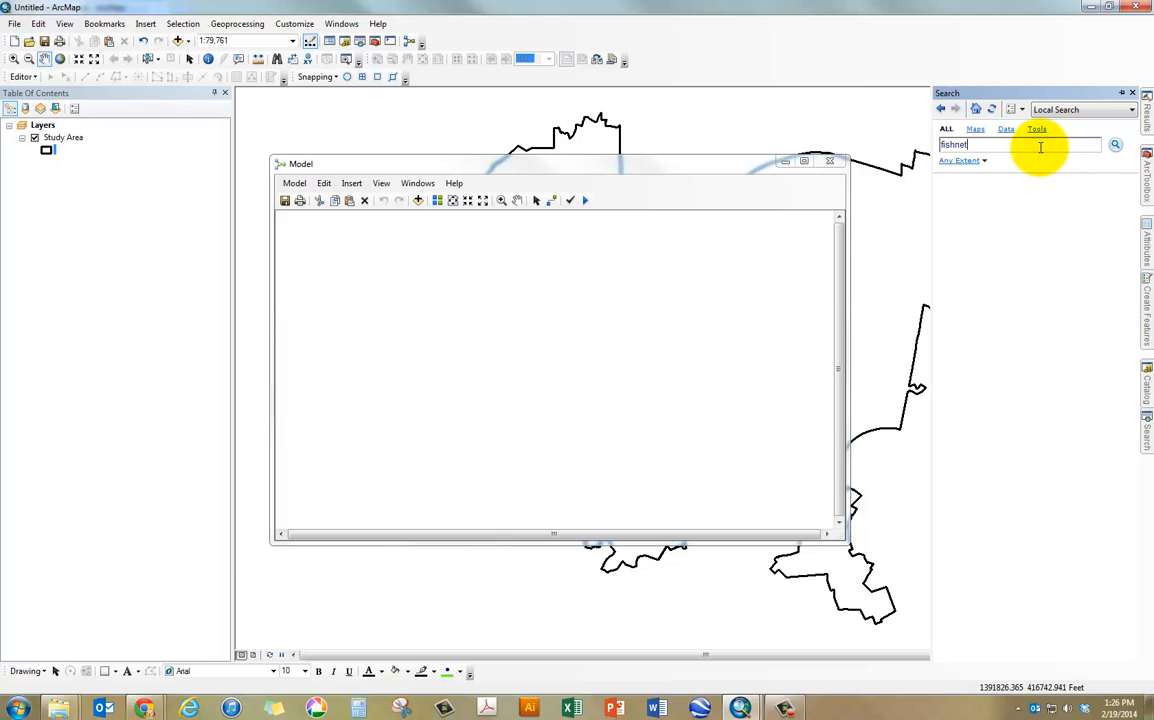
{"action": "key", "text": "Return"}
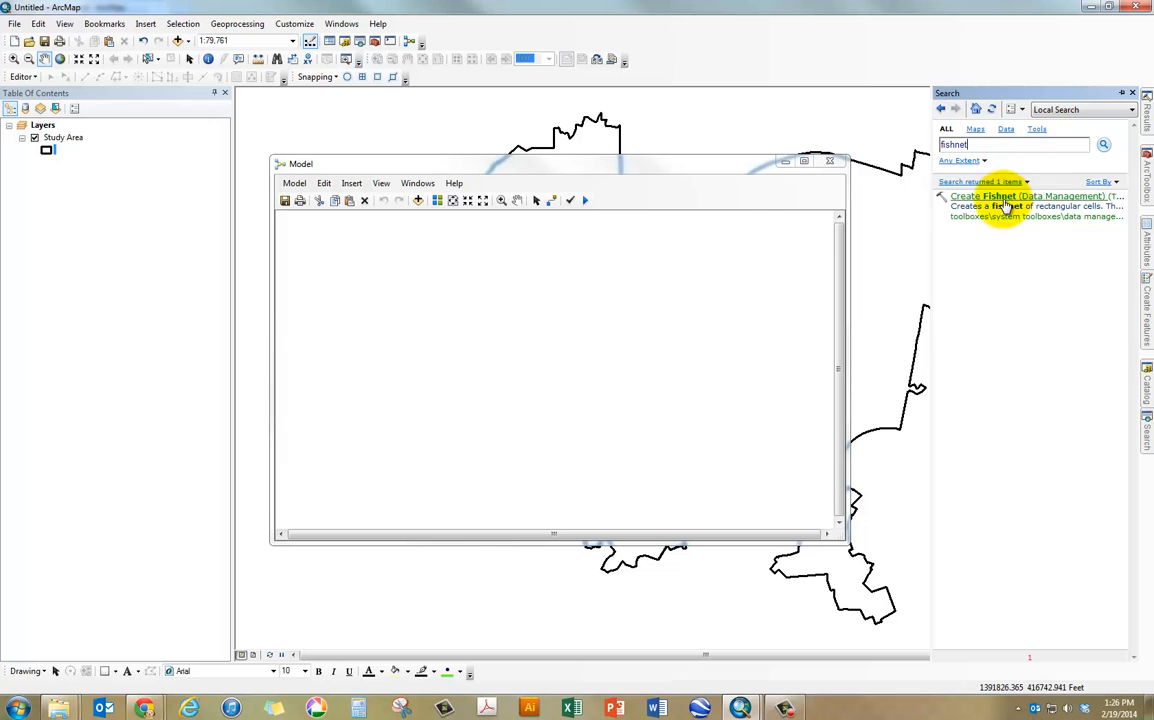
{"action": "left_click_drag", "start_coordinate": [1006, 205], "coordinate": [495, 308]}
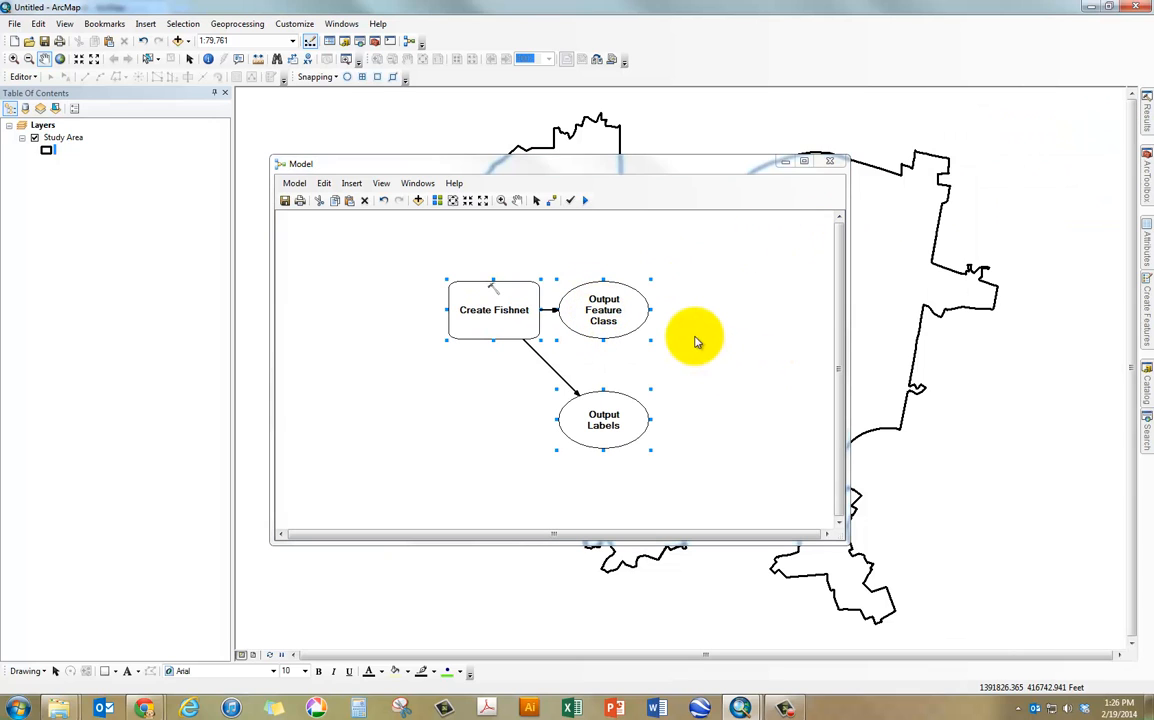
{"action": "left_click", "coordinate": [697, 342]}
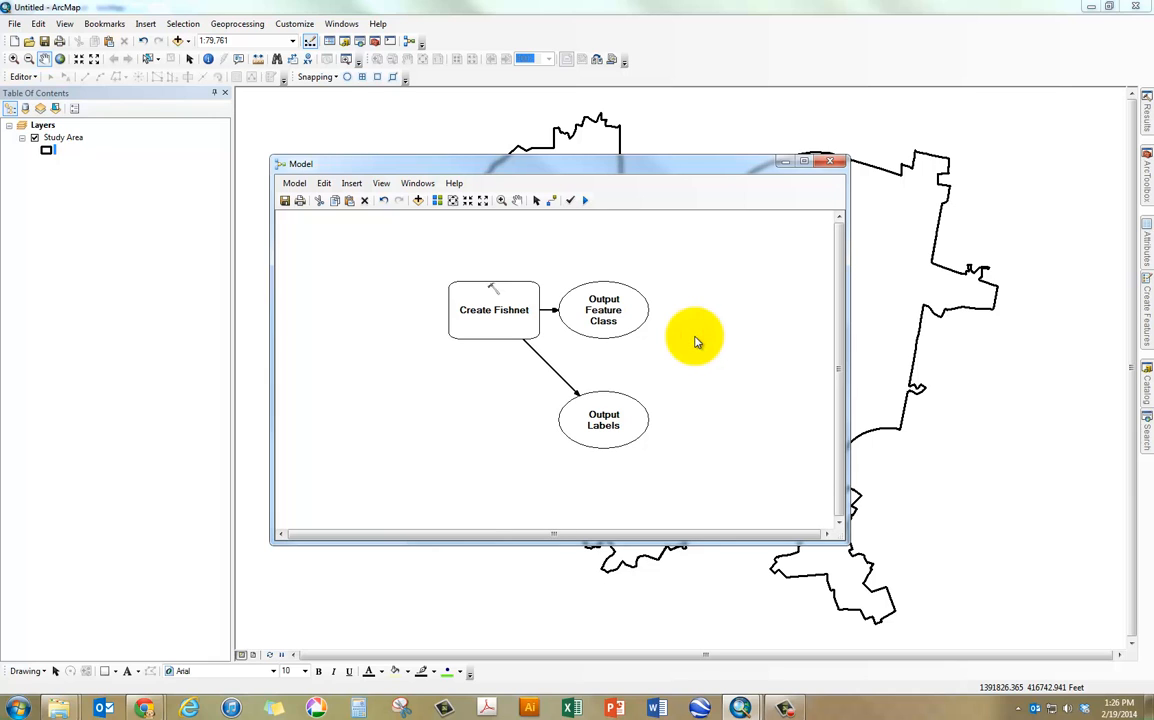
- Open the Create Fishnet tool's parameters in the model and set the template extent to Same as layer Study Area
{"action": "right_click", "coordinate": [489, 304]}
{"action": "left_click", "coordinate": [505, 312]}
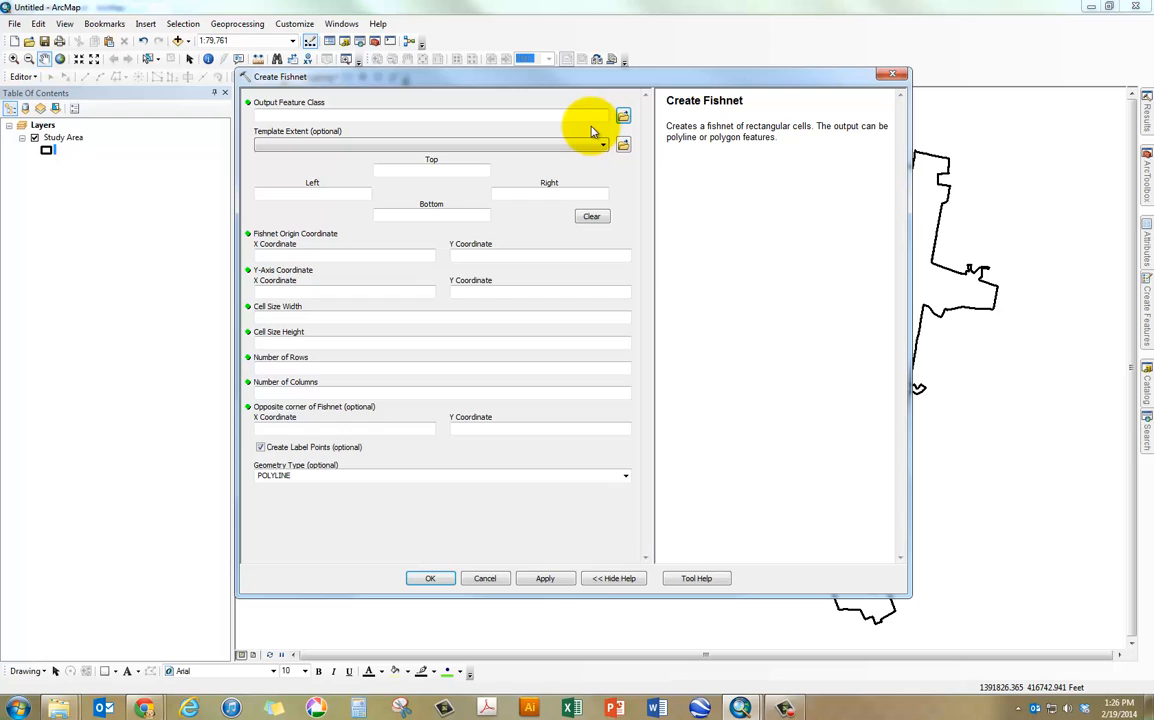
{"action": "left_click", "coordinate": [572, 146]}
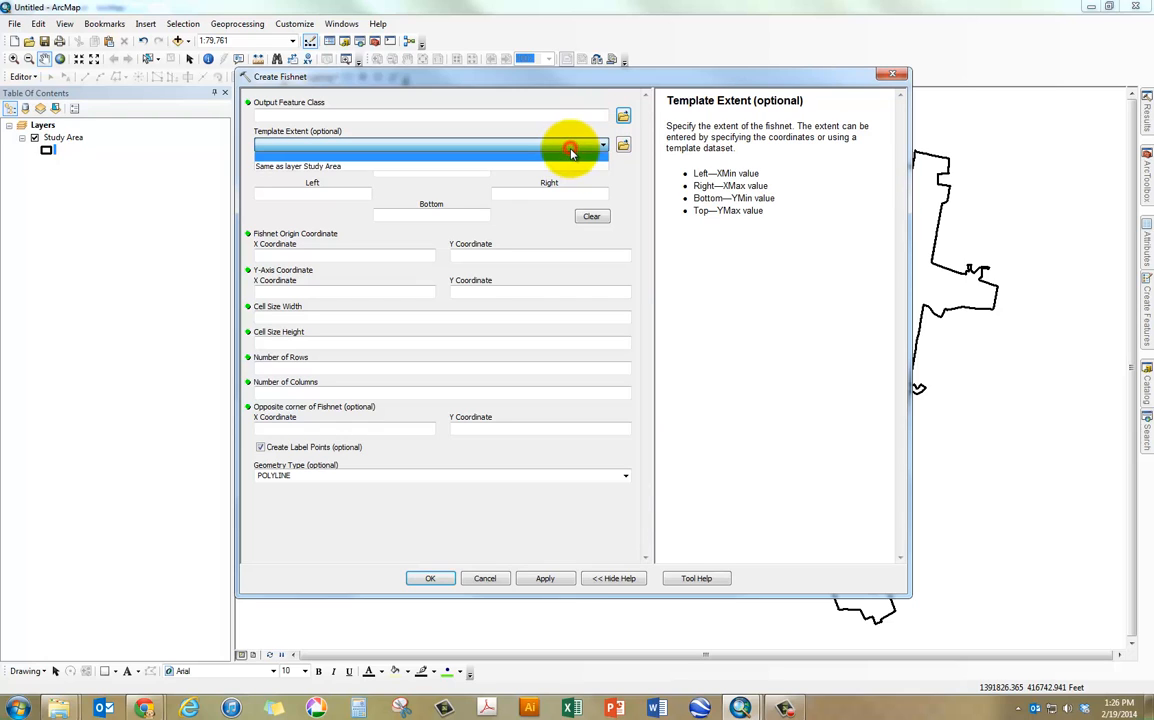
{"action": "left_click", "coordinate": [578, 167]}
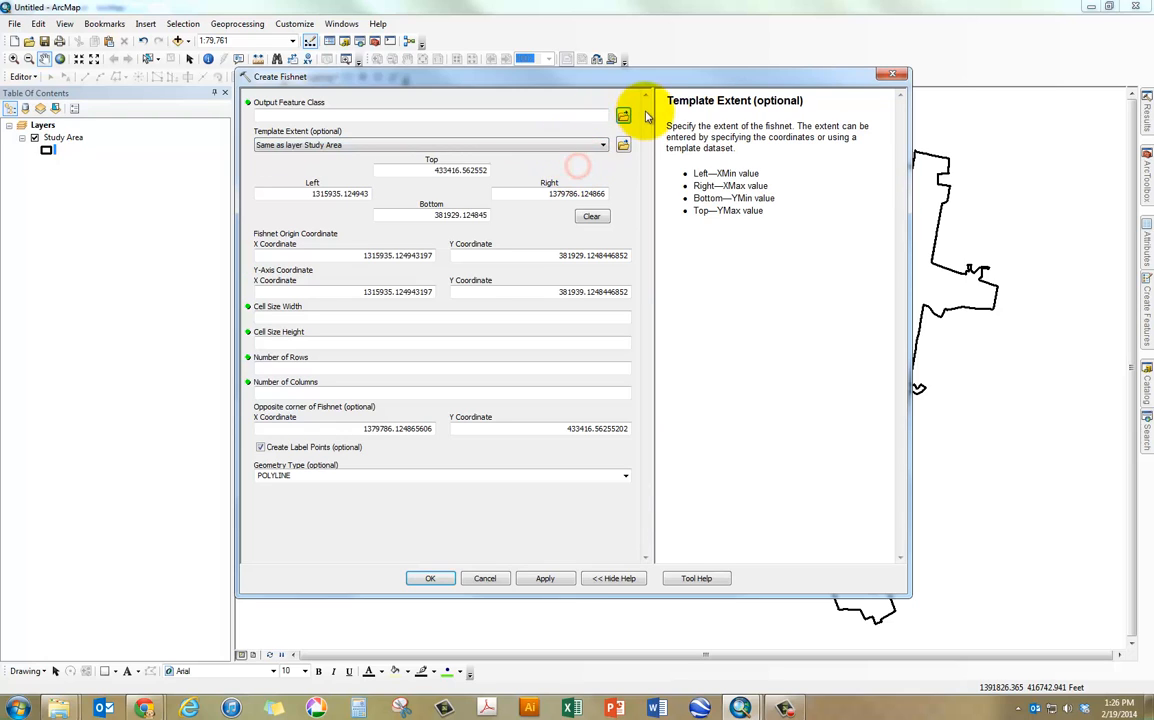
- Set the fishnet's output feature class to PghFish in C:\ESRIPress\GIST1\MyAssignments\Chapter8\Assignment8-3.gdb
{"action": "left_click", "coordinate": [623, 117]}
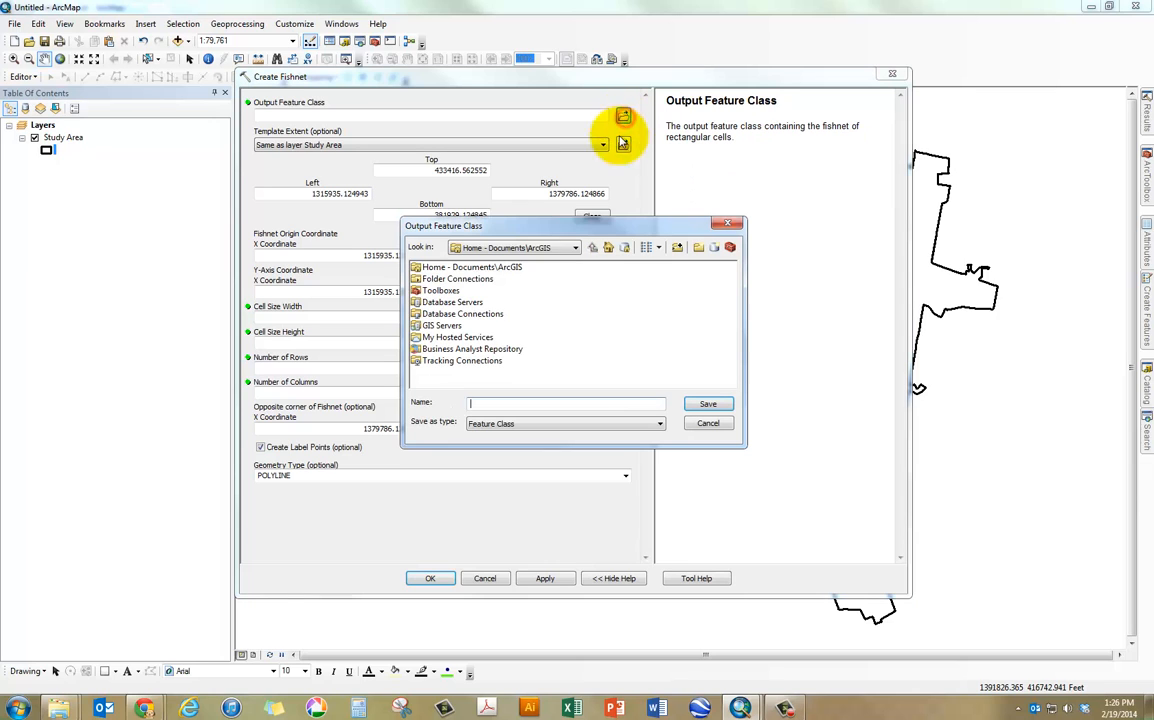
{"action": "double_click", "coordinate": [445, 280]}
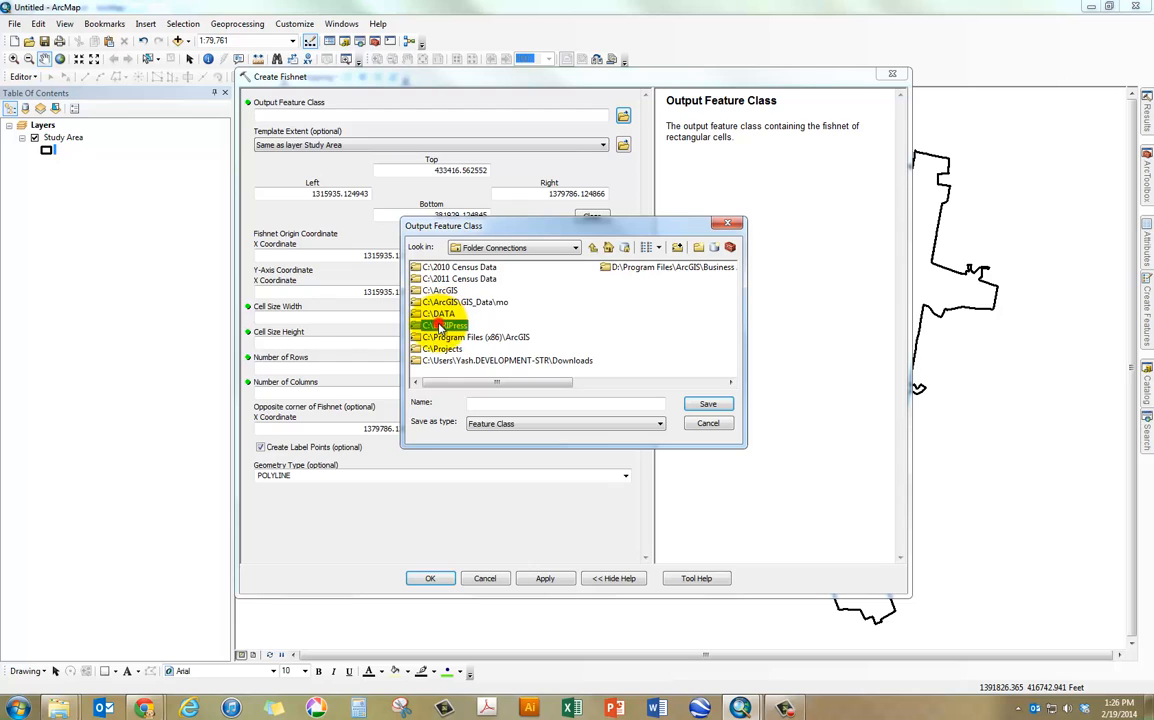
{"action": "double_click", "coordinate": [443, 316]}
{"action": "double_click", "coordinate": [437, 268]}
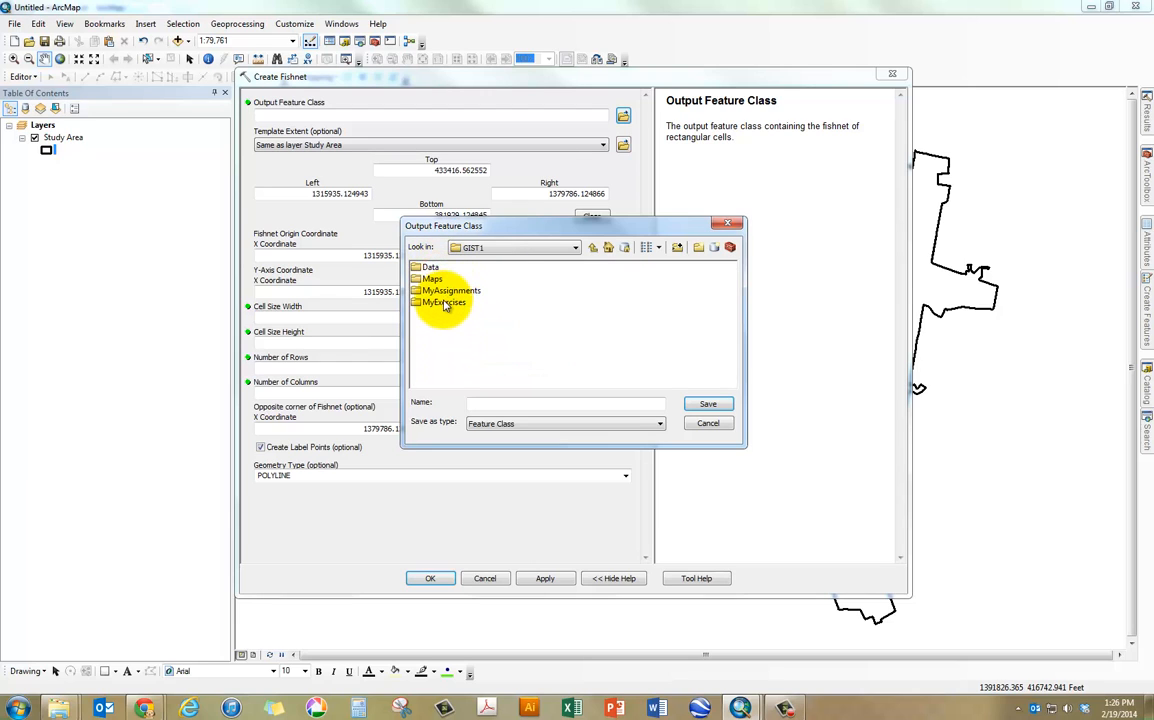
{"action": "double_click", "coordinate": [449, 290]}
{"action": "double_click", "coordinate": [515, 279]}
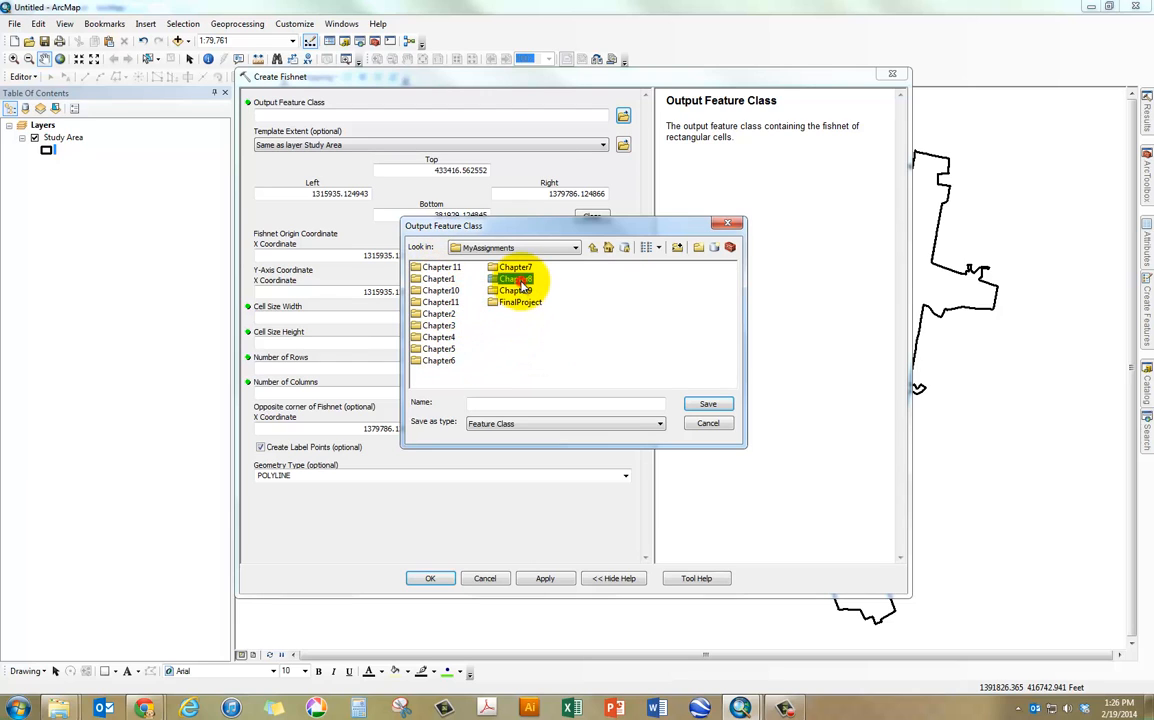
{"action": "double_click", "coordinate": [468, 268]}
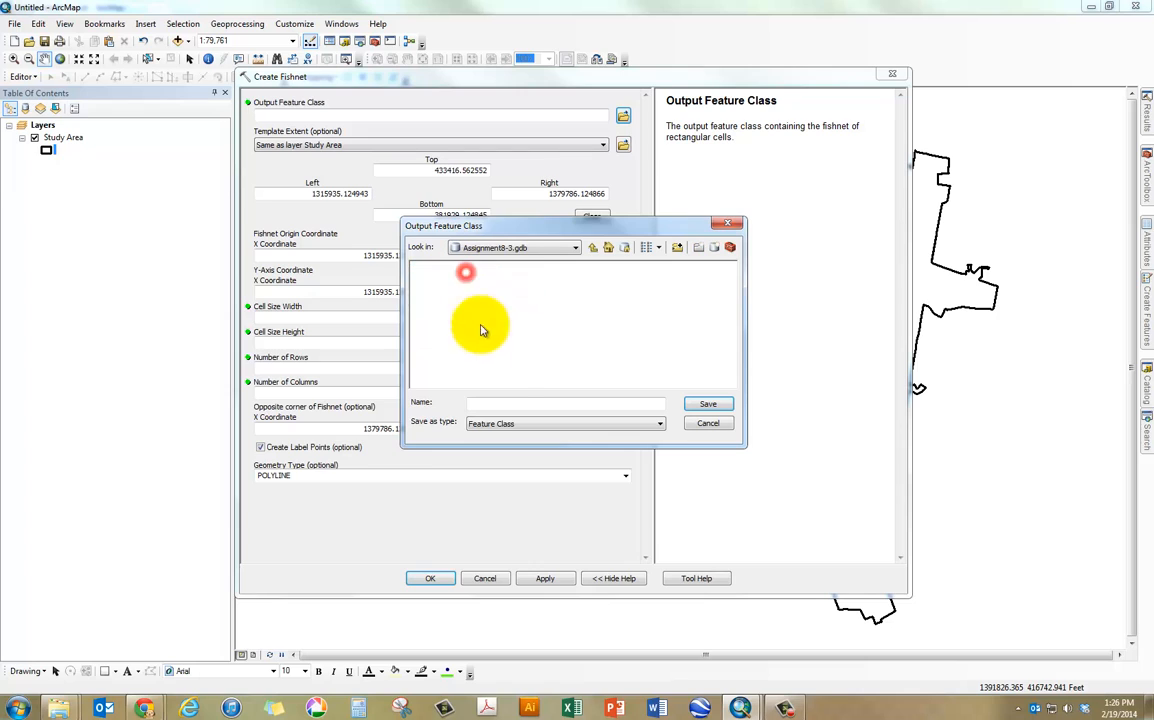
{"action": "left_click", "coordinate": [502, 401]}
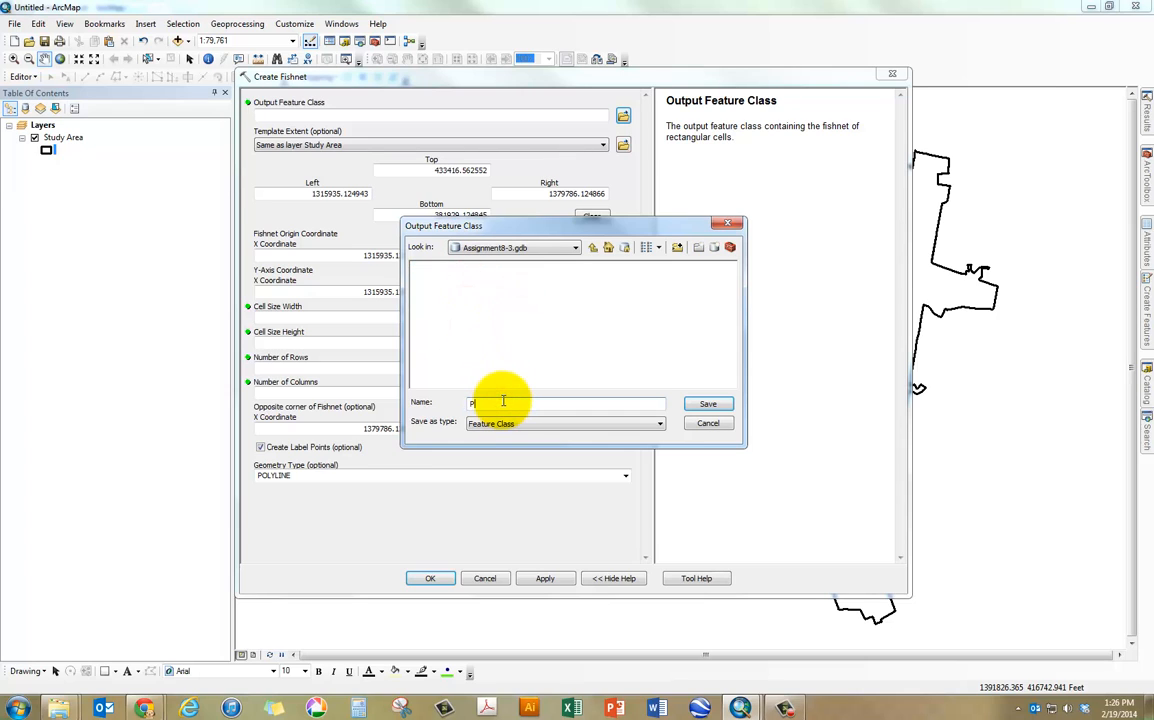
{"action": "type", "text": "PghFish"}
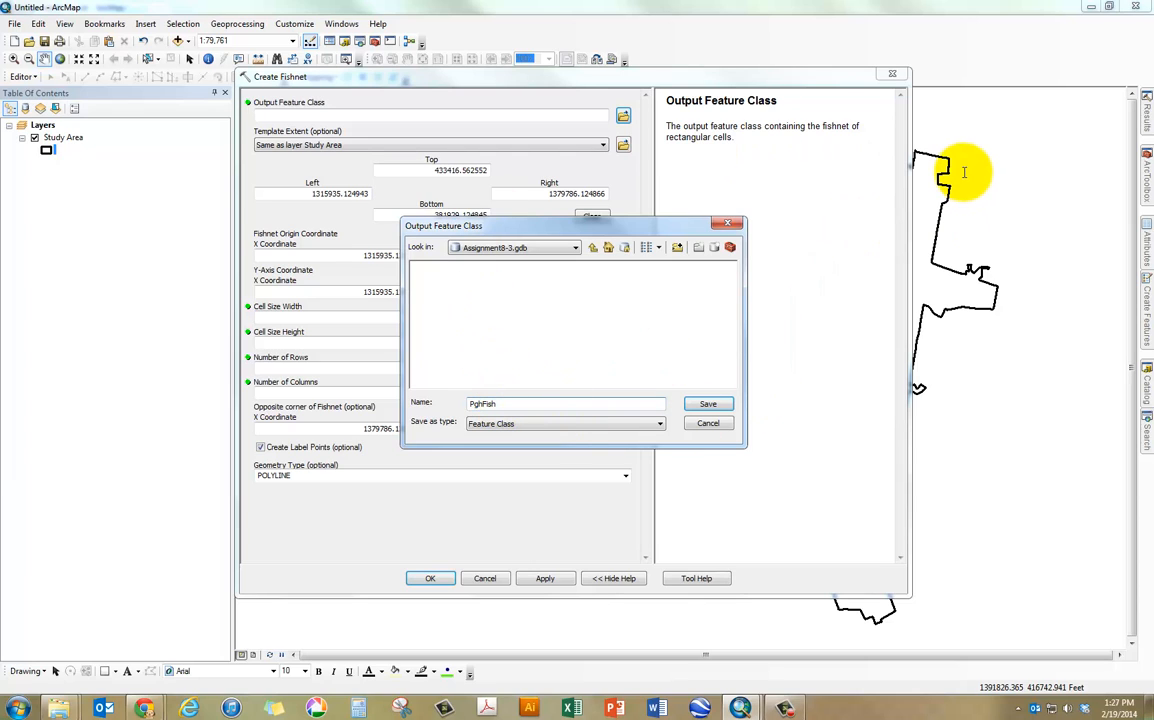
{"action": "key", "text": "Return"}
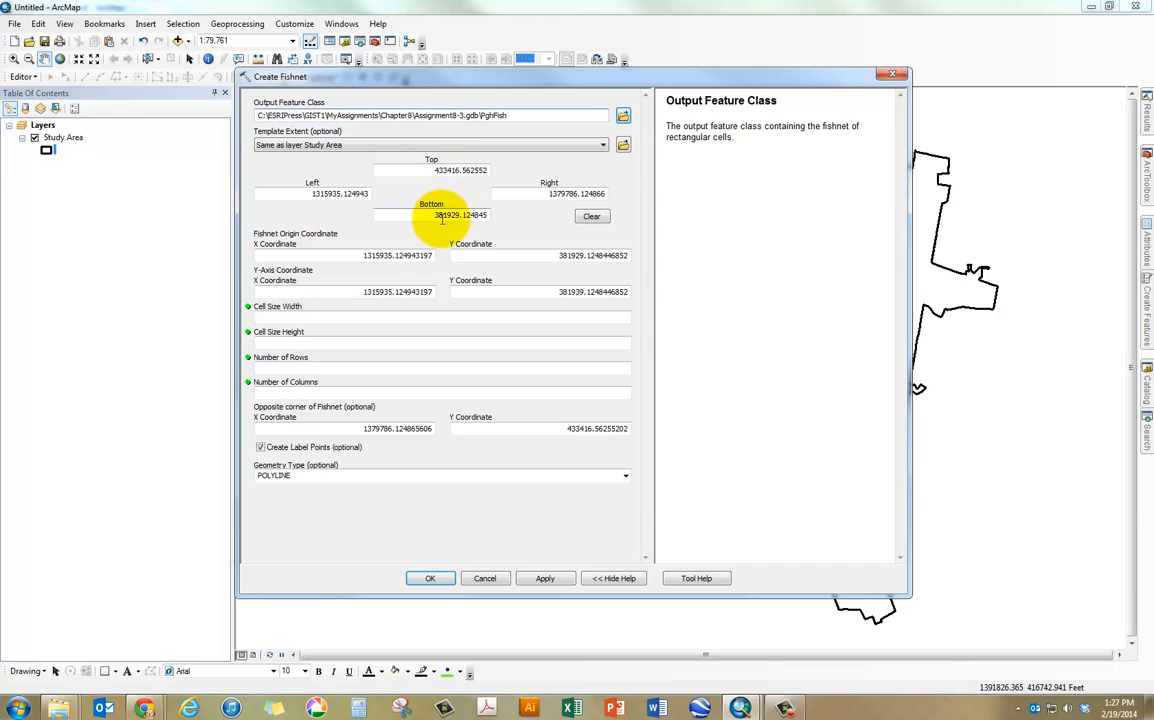
- Set the fishnet's cell size width and cell size height to 1000 each
{"action": "left_click", "coordinate": [451, 316]}
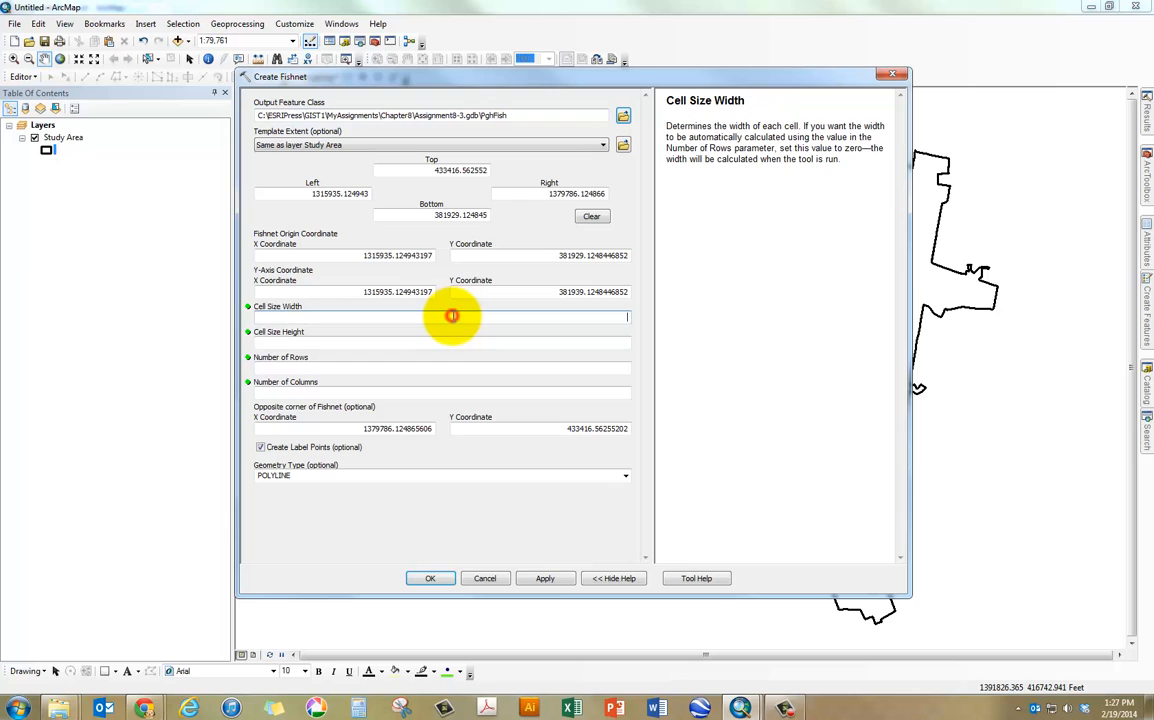
{"action": "type", "text": "1000"}
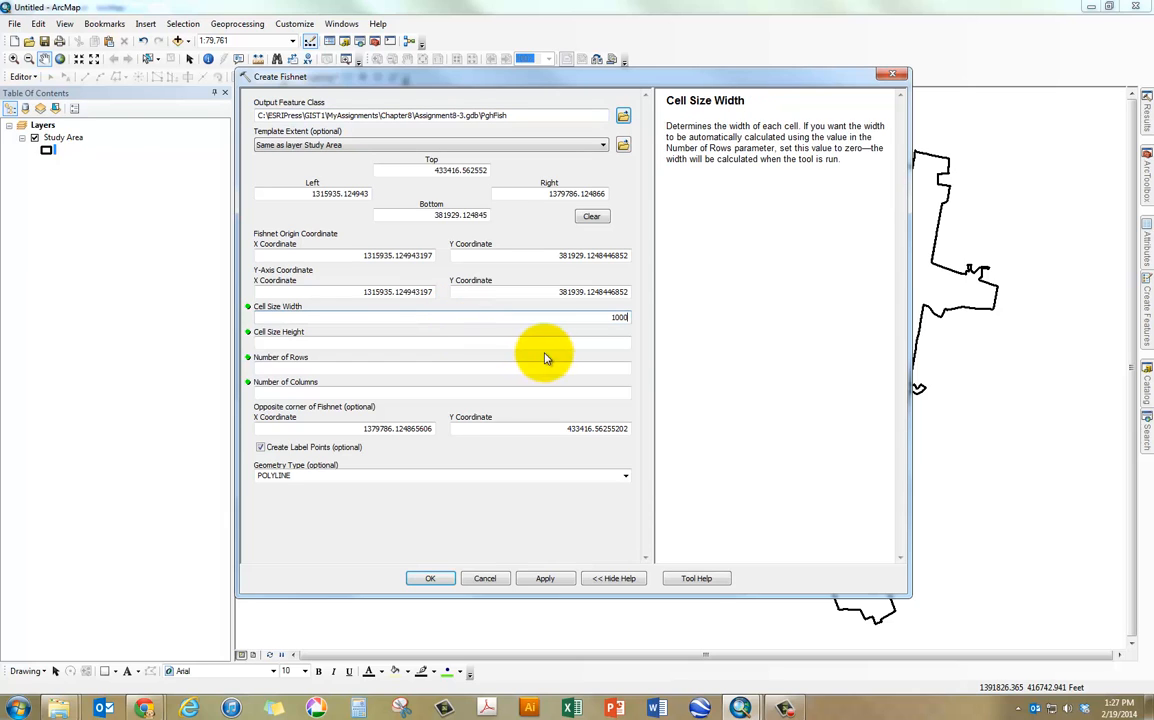
{"action": "left_click", "coordinate": [549, 341]}
{"action": "type", "text": "1000"}
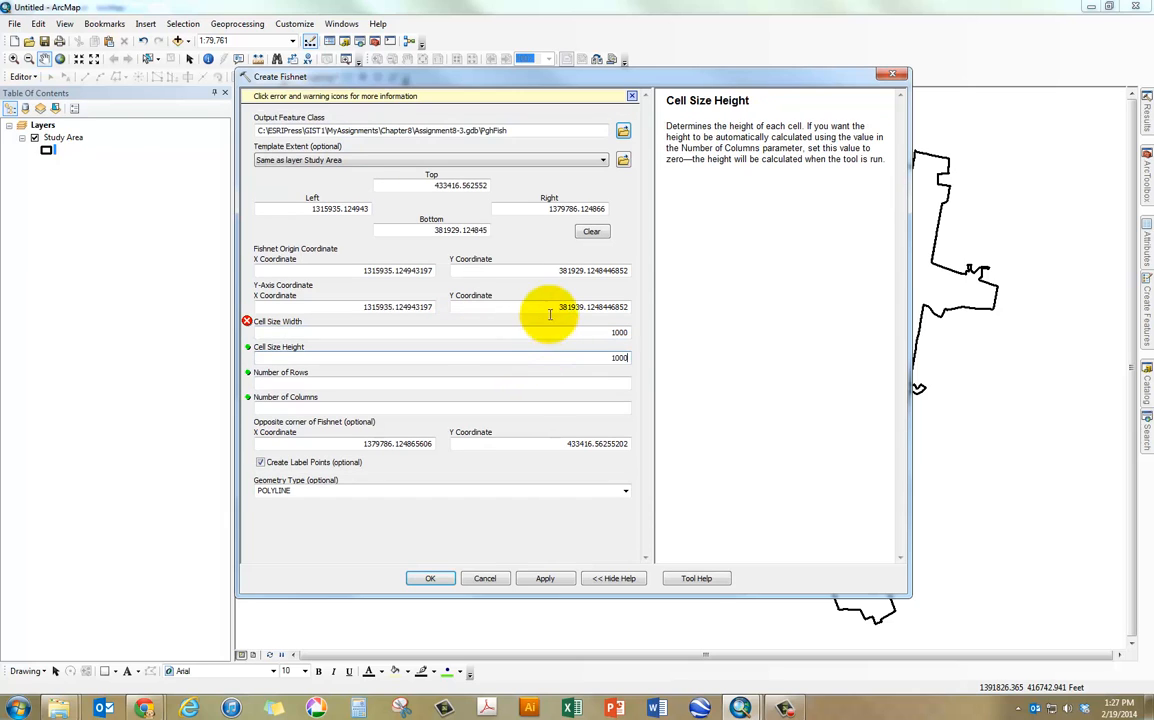
{"action": "left_click", "coordinate": [626, 237]}
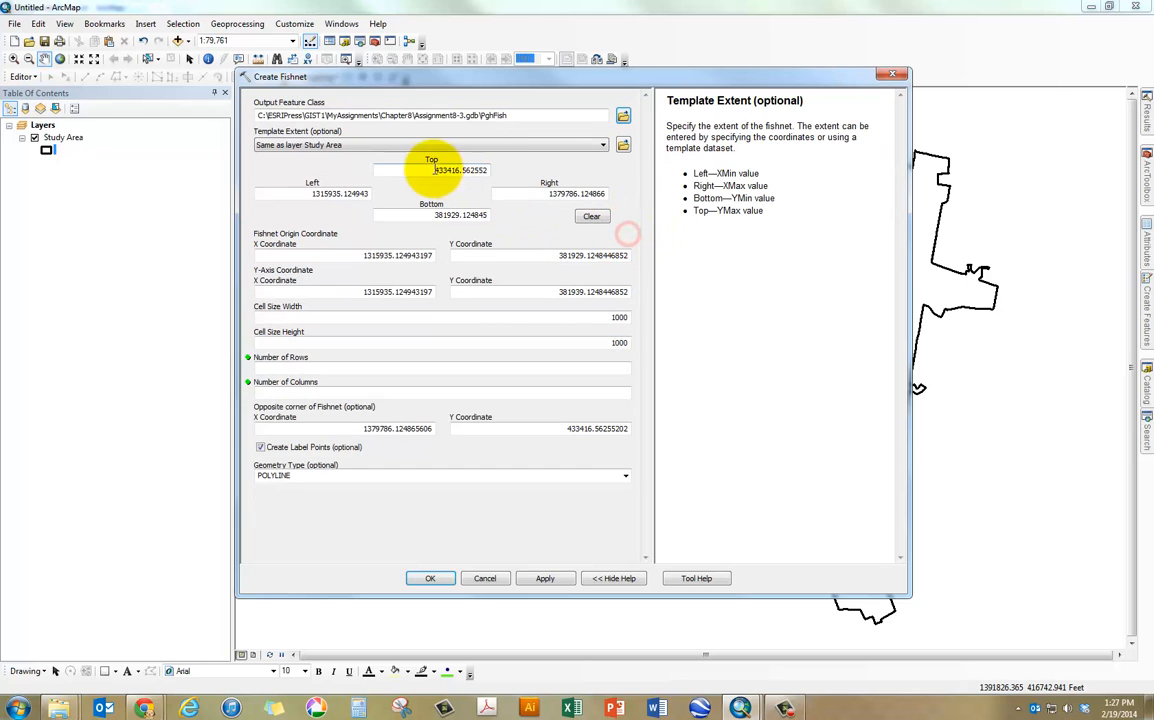
- Copy the whole-number parts of the top and bottom extents into Calculator as the subtraction 433416 minus 381929
{"action": "left_click_drag", "start_coordinate": [436, 172], "coordinate": [455, 176]}
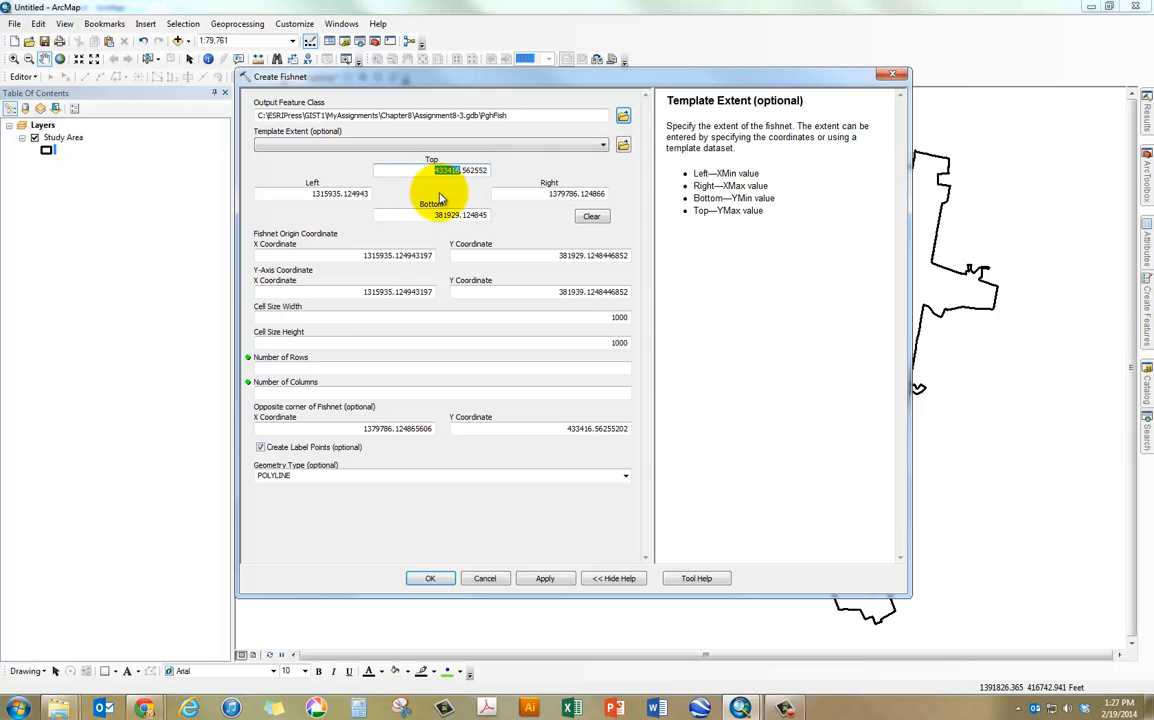
{"action": "left_click", "coordinate": [369, 712]}
{"action": "left_click", "coordinate": [874, 213]}
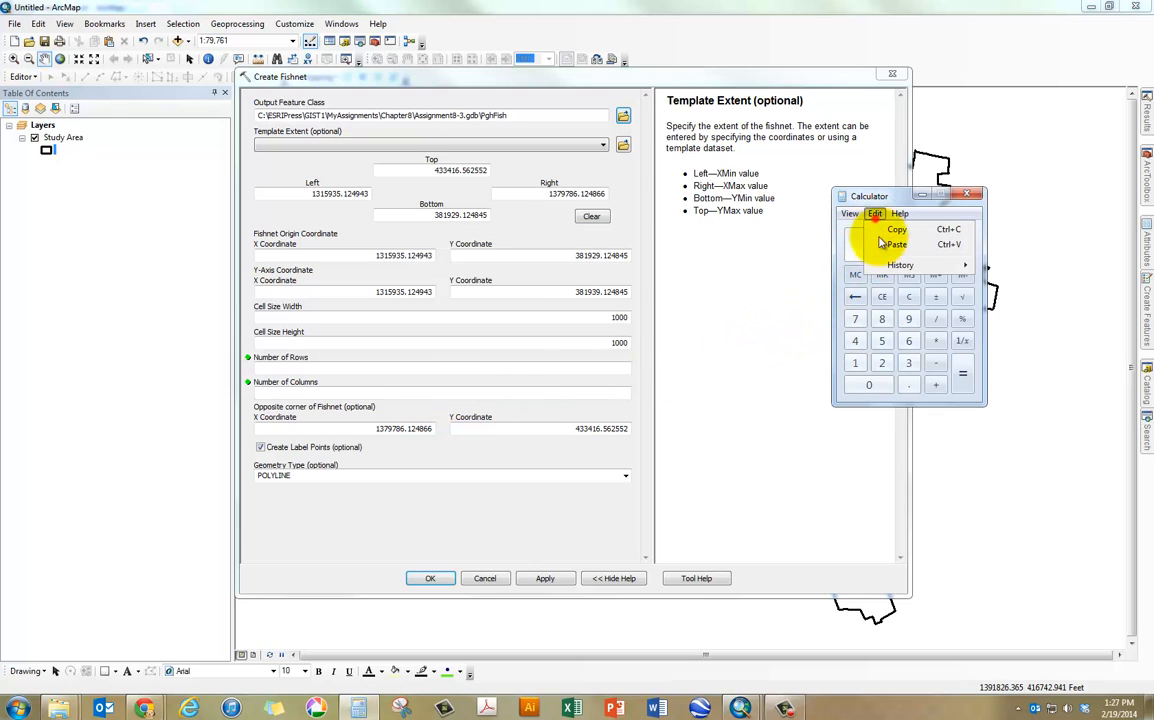
{"action": "left_click", "coordinate": [884, 244]}
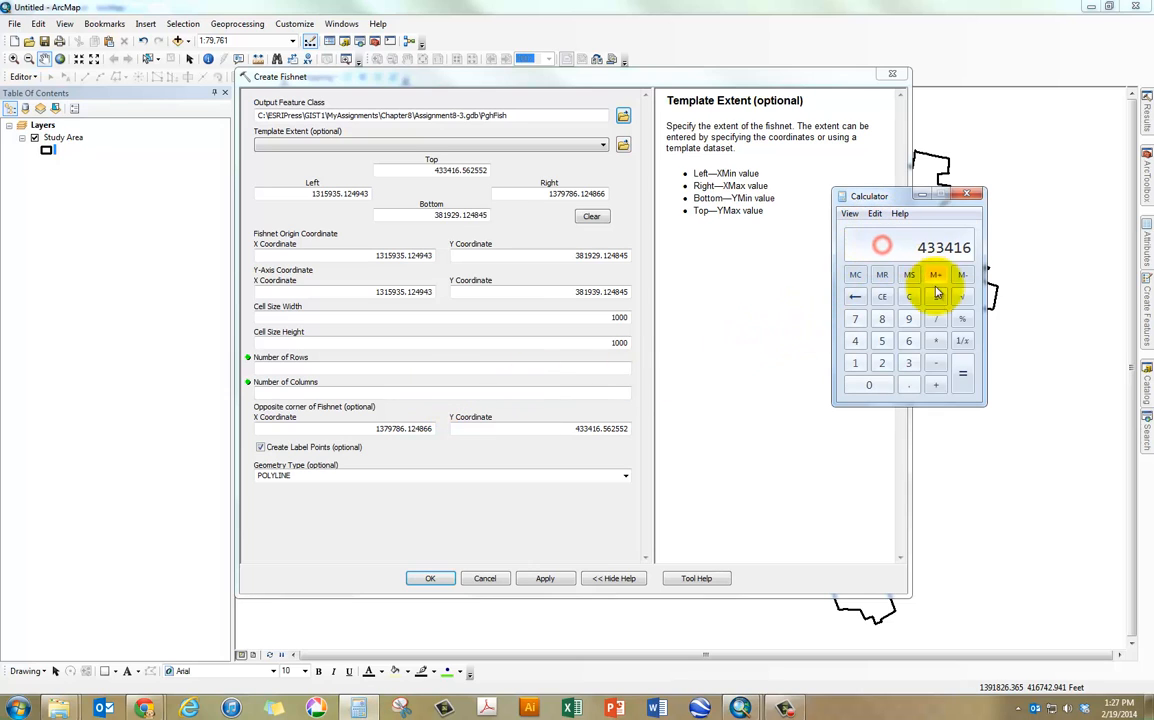
{"action": "left_click", "coordinate": [935, 363]}
{"action": "left_click", "coordinate": [435, 214]}
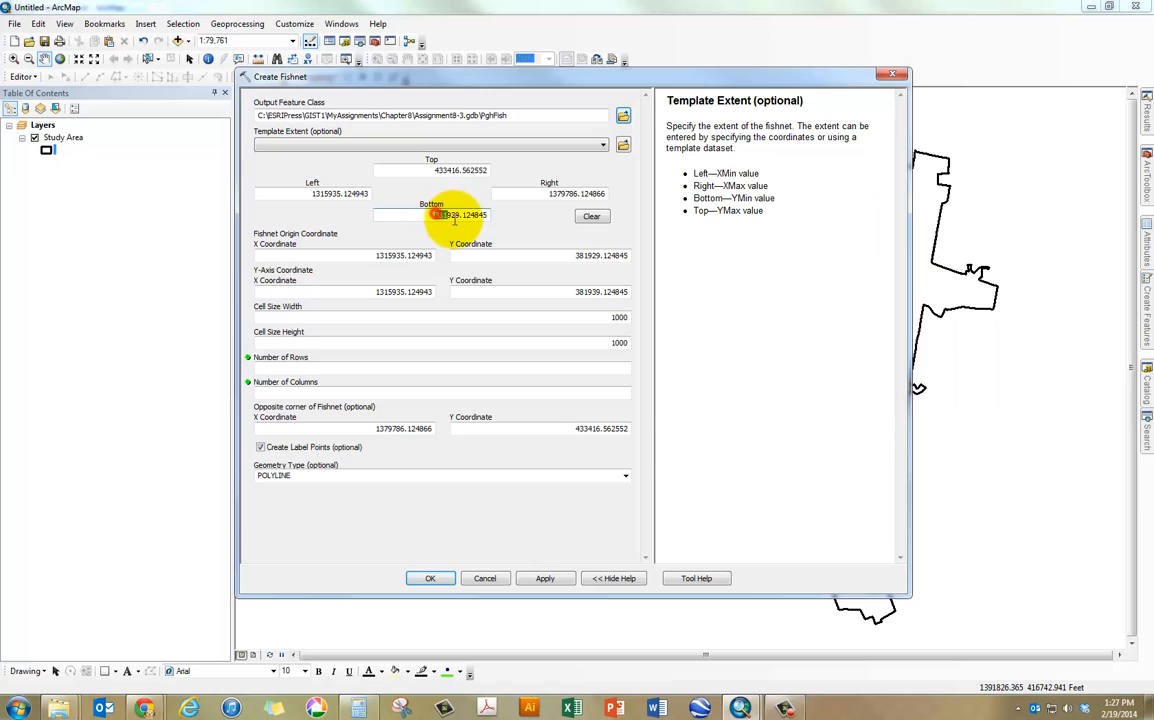
{"action": "left_click", "coordinate": [785, 303]}
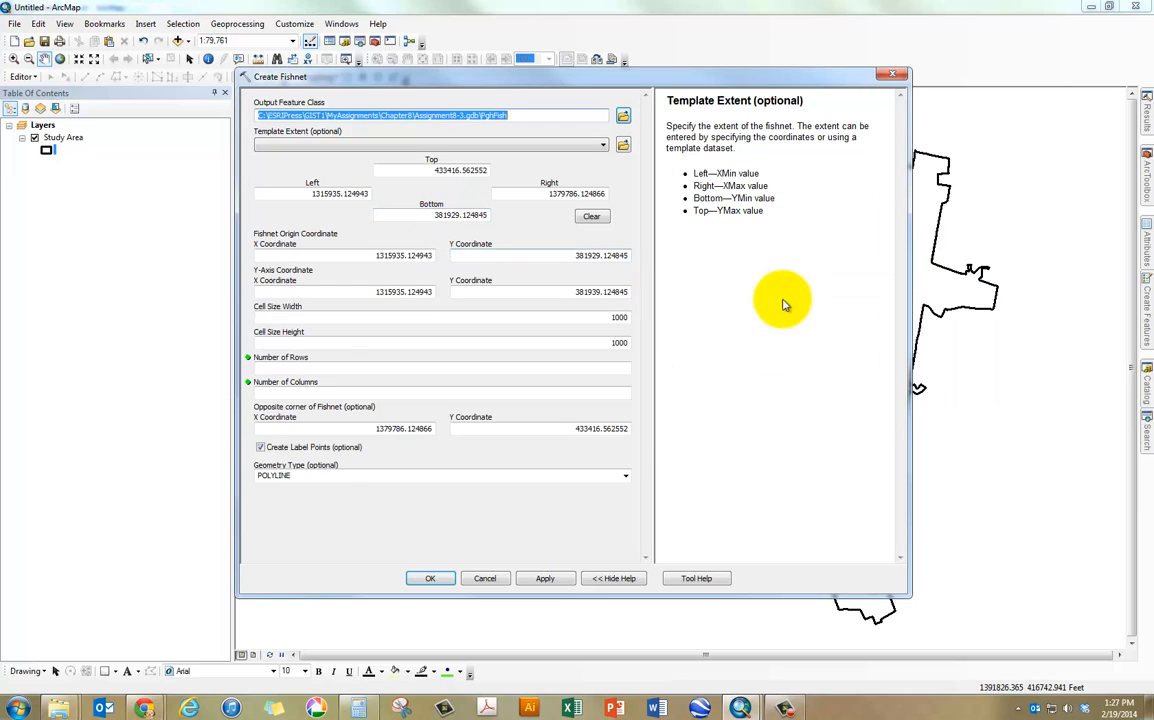
{"action": "left_click", "coordinate": [359, 707]}
{"action": "left_click", "coordinate": [876, 214]}
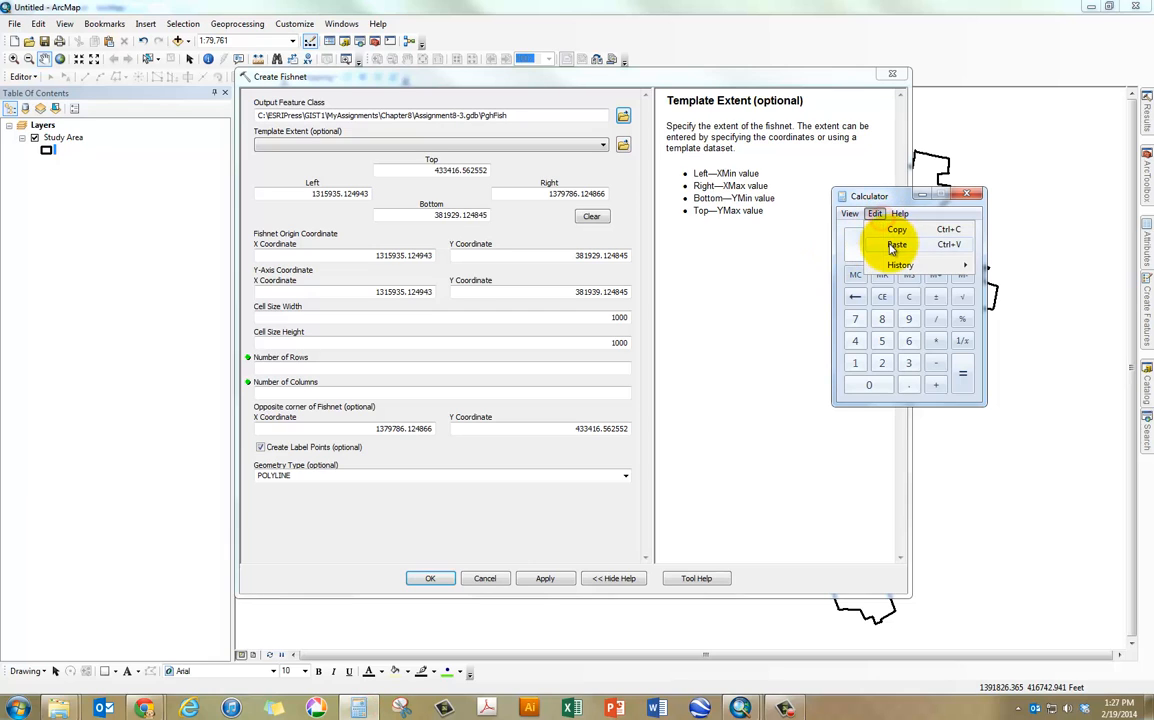
{"action": "left_click", "coordinate": [891, 245]}
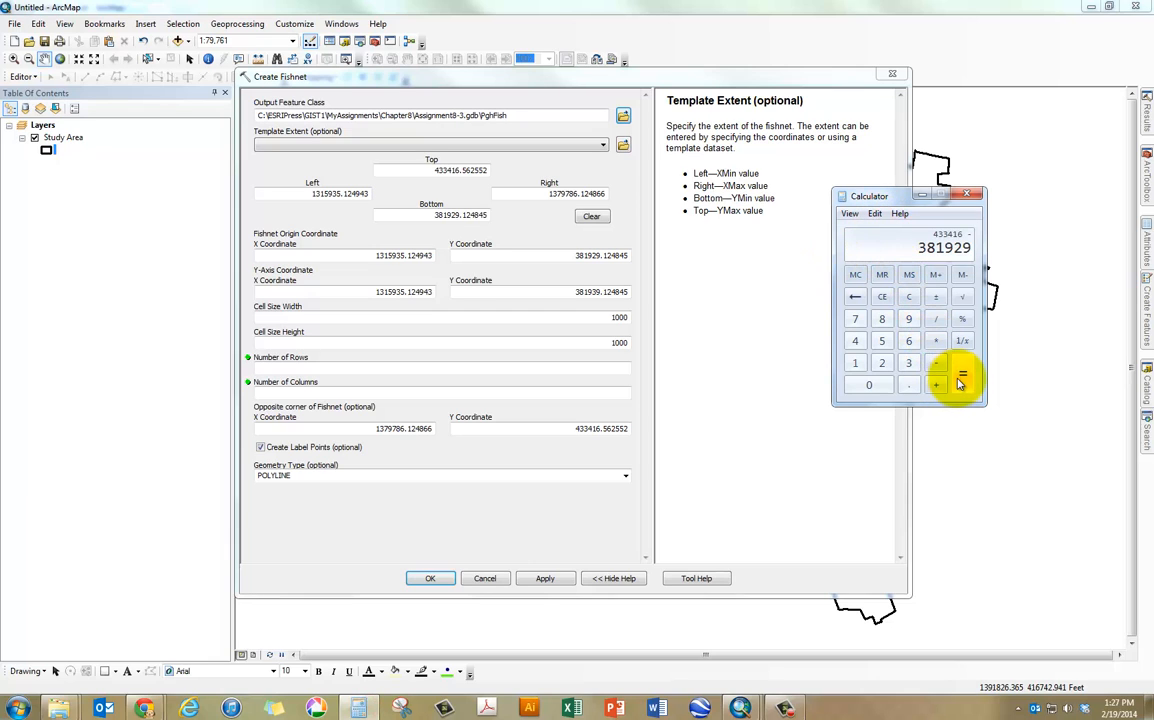
- Divide the extent difference by 1000 in Calculator, add 1 to work out the row count, and close Calculator
{"action": "left_click", "coordinate": [935, 318]}
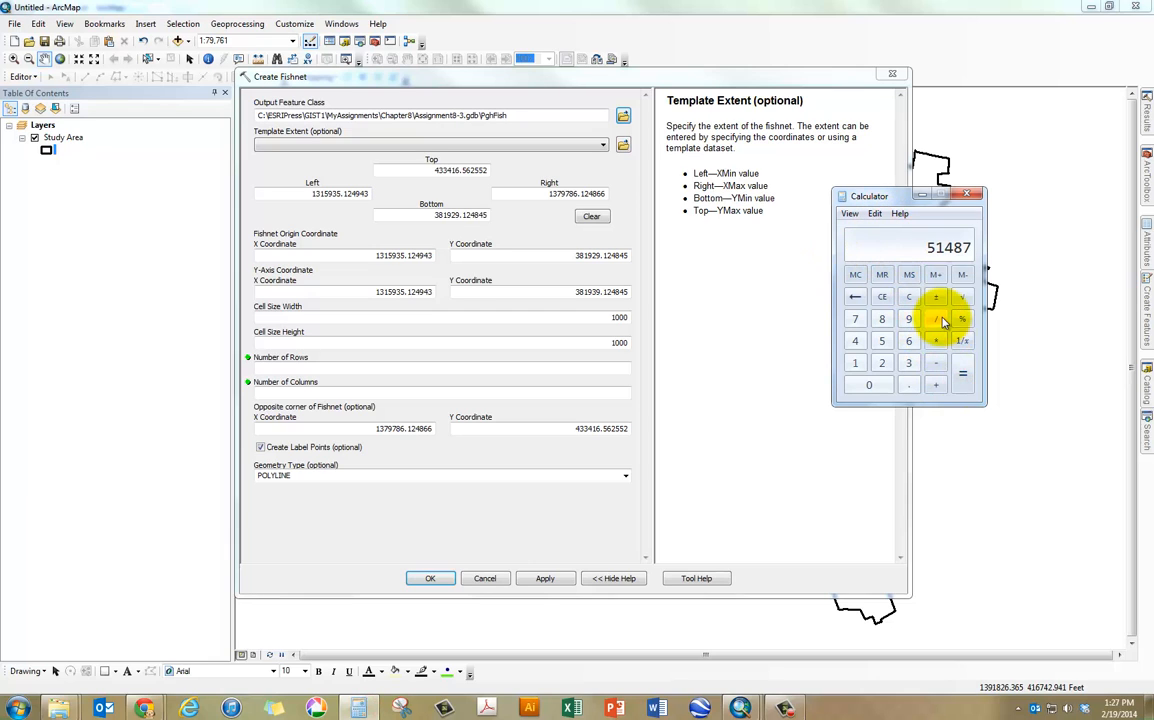
{"action": "left_click", "coordinate": [855, 362]}
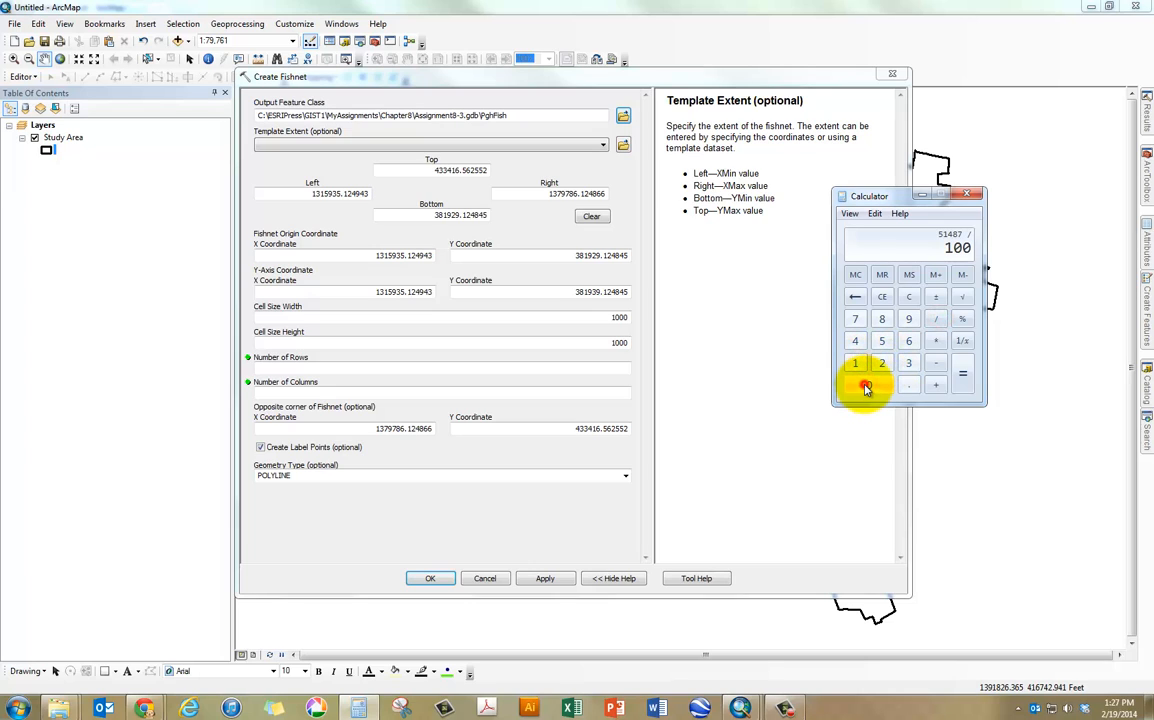
{"action": "left_click", "coordinate": [865, 387]}
{"action": "left_click", "coordinate": [960, 376]}
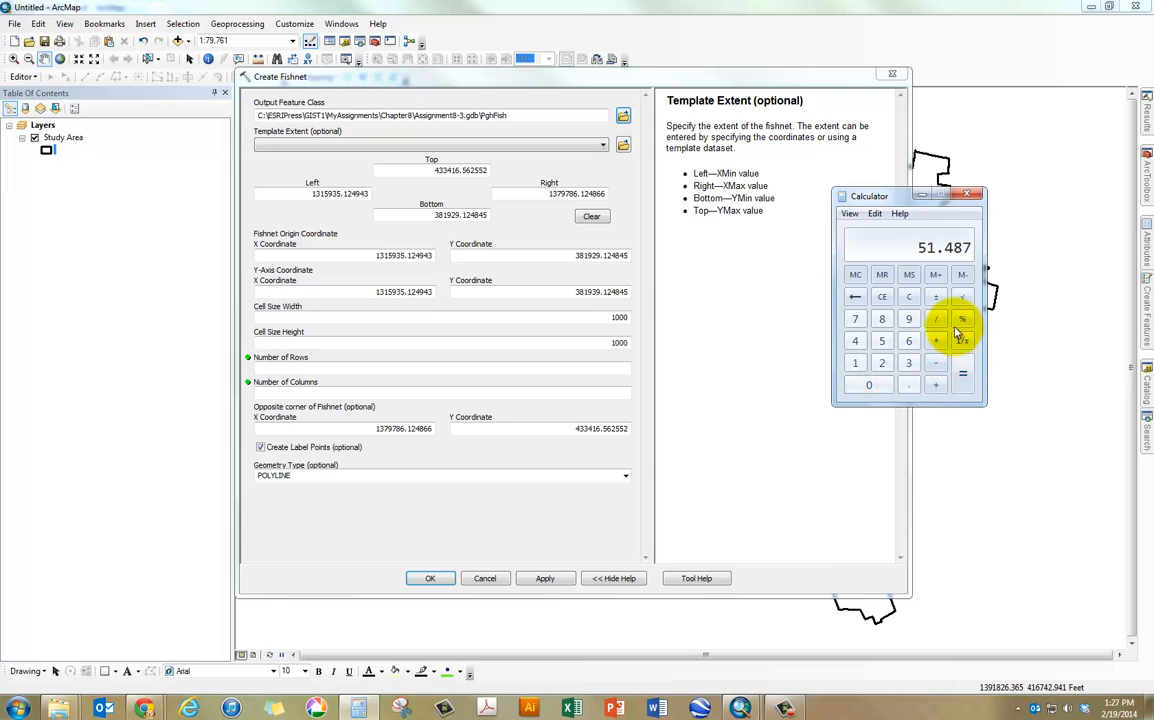
{"action": "left_click", "coordinate": [936, 384]}
{"action": "left_click", "coordinate": [858, 366]}
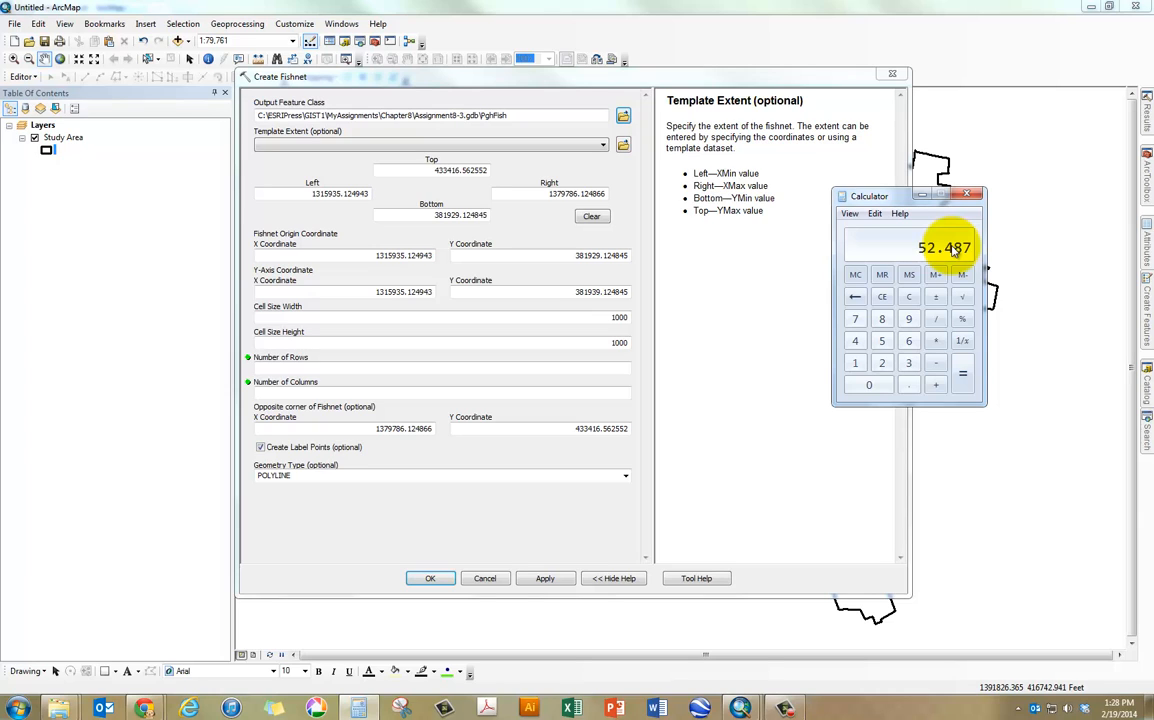
{"action": "left_click", "coordinate": [969, 197]}
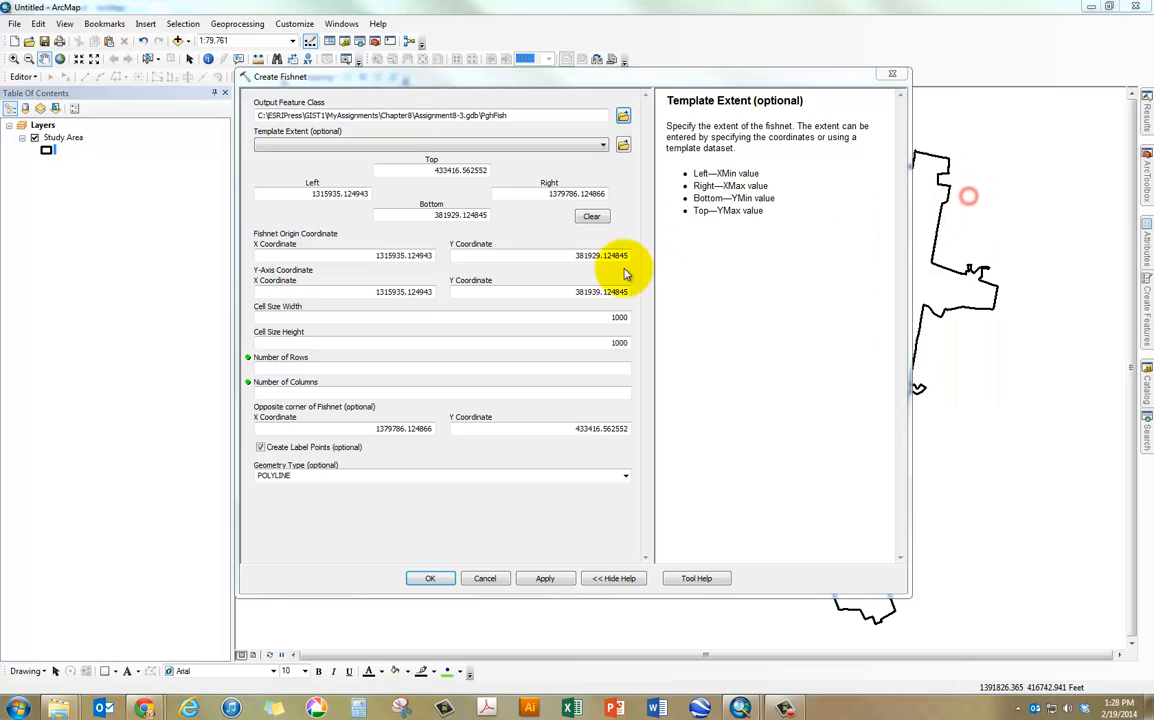
- Set the fishnet's number of rows to 52 and number of columns to 65
{"action": "left_click", "coordinate": [613, 366]}
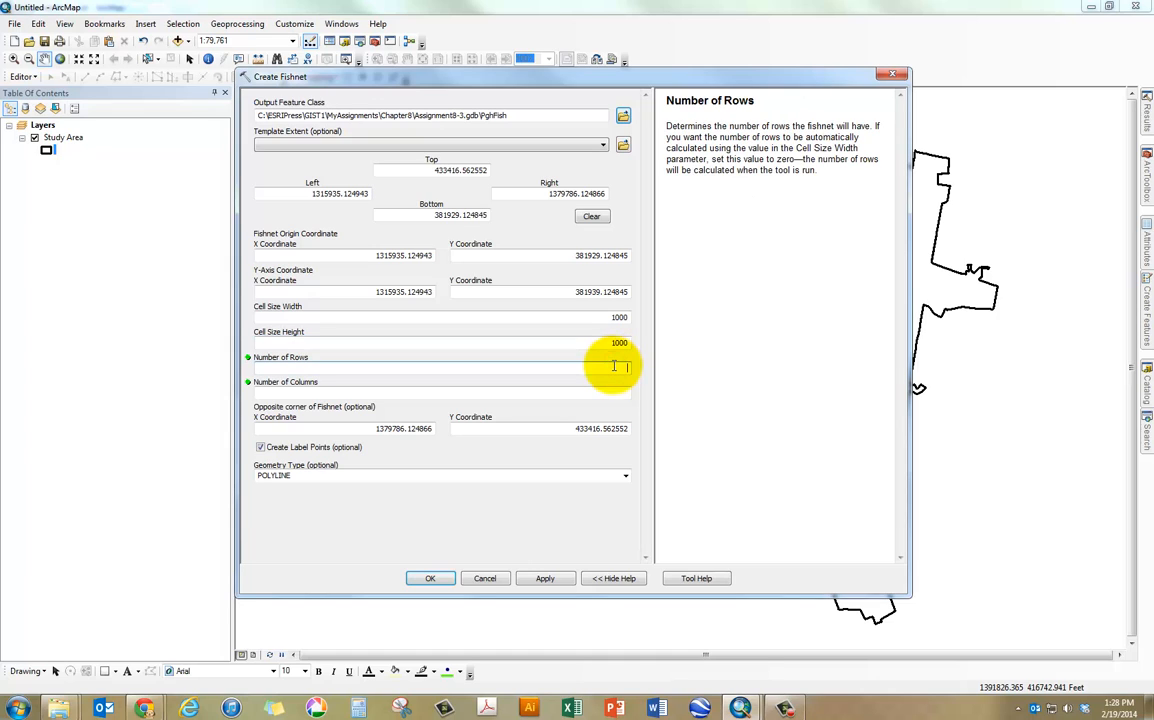
{"action": "type", "text": "52"}
{"action": "left_click", "coordinate": [613, 392]}
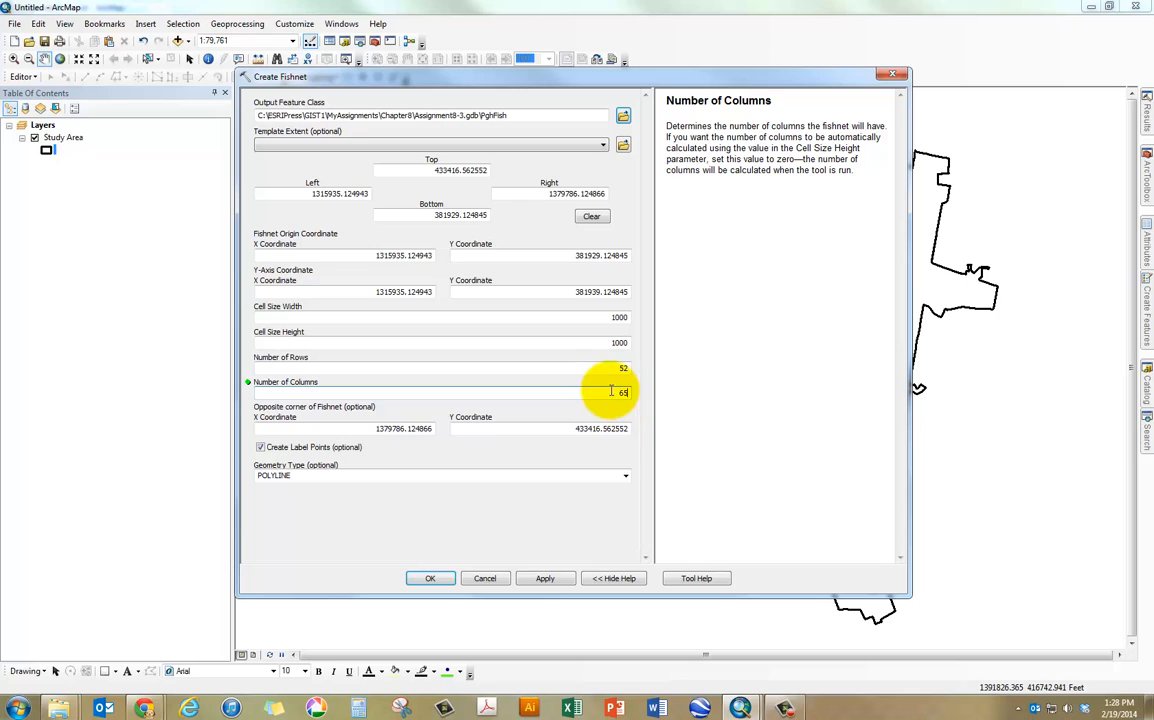
{"action": "type", "text": "65"}
{"action": "left_click", "coordinate": [605, 368]}
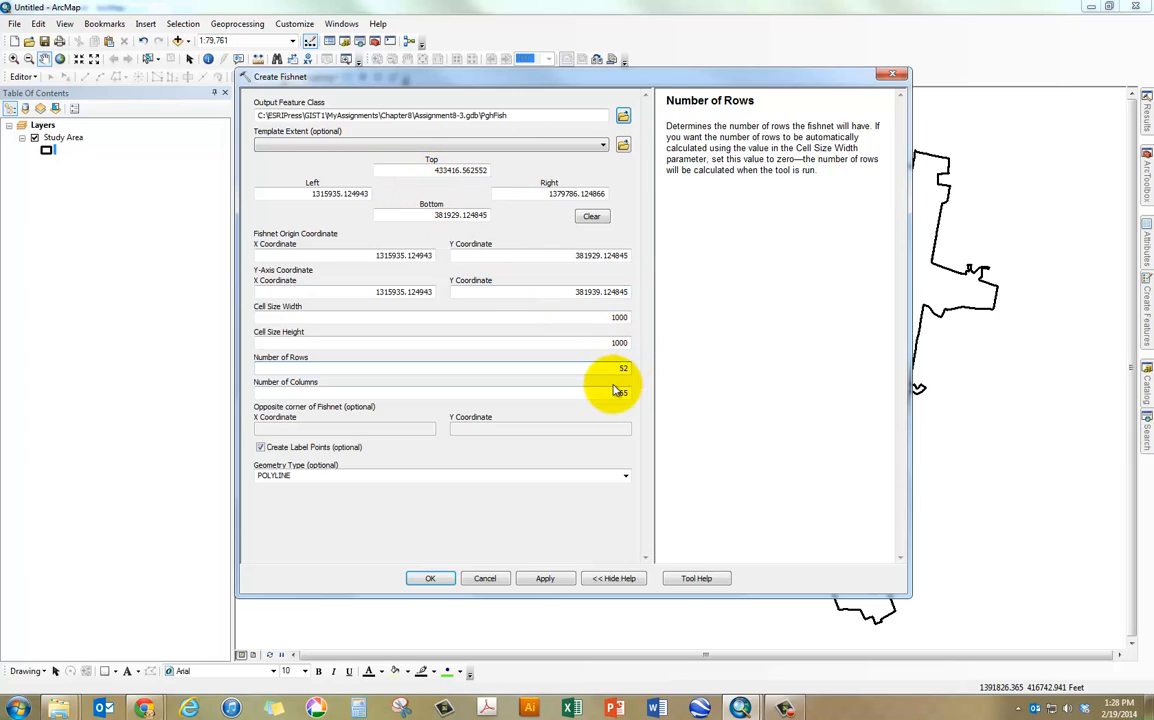
- Set the fishnet's geometry type to POLYGON, apply the Create Fishnet settings and close the tool dialog
{"action": "left_click", "coordinate": [625, 478]}
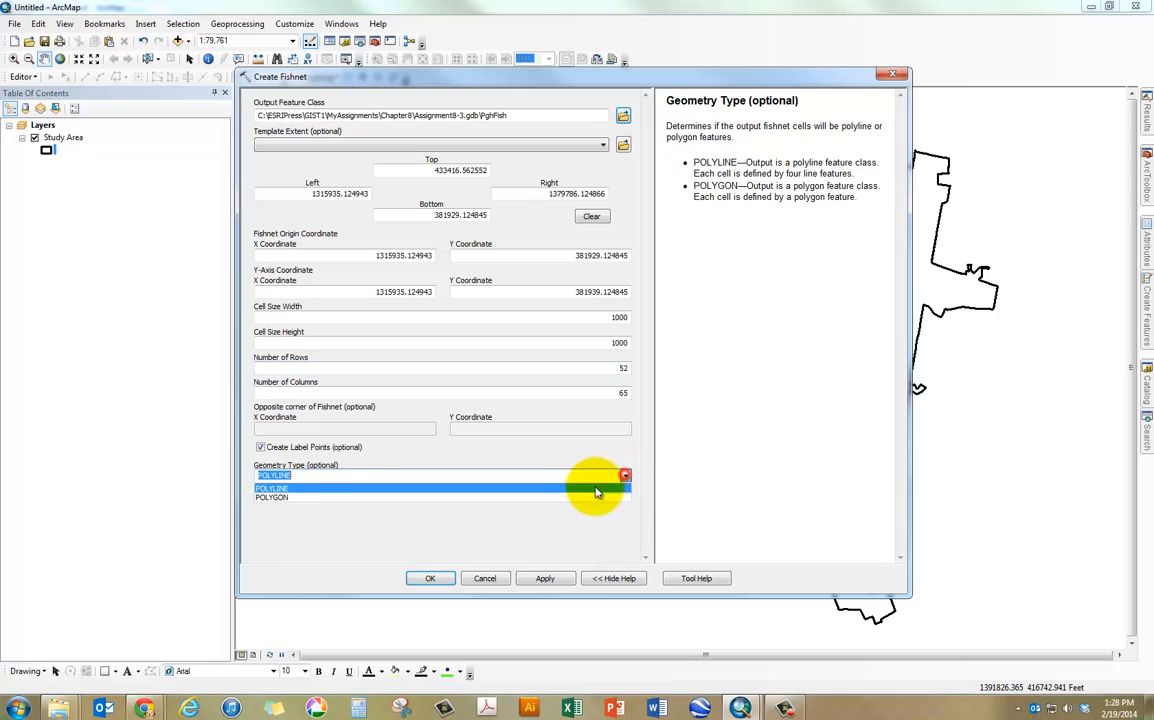
{"action": "left_click", "coordinate": [553, 495]}
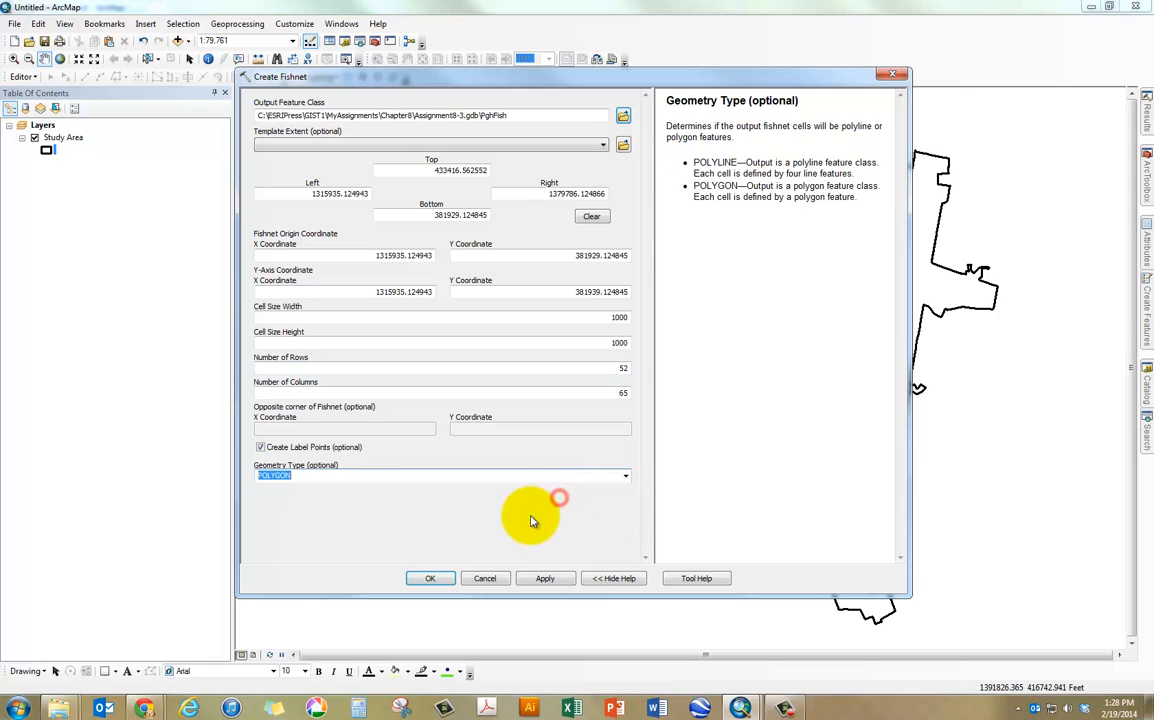
{"action": "left_click", "coordinate": [535, 577]}
{"action": "left_click", "coordinate": [450, 577]}
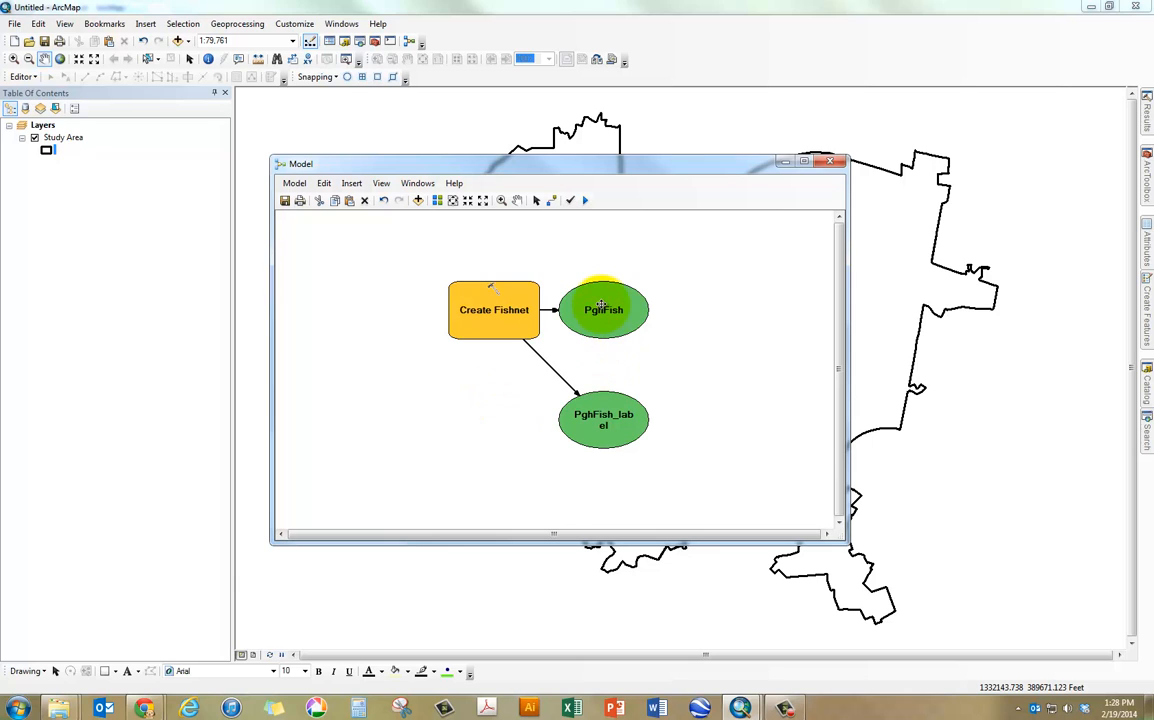
- Rearrange the model by moving the PghFish output up and the Create Fishnet tool slightly down
{"action": "left_click_drag", "start_coordinate": [610, 318], "coordinate": [629, 282]}
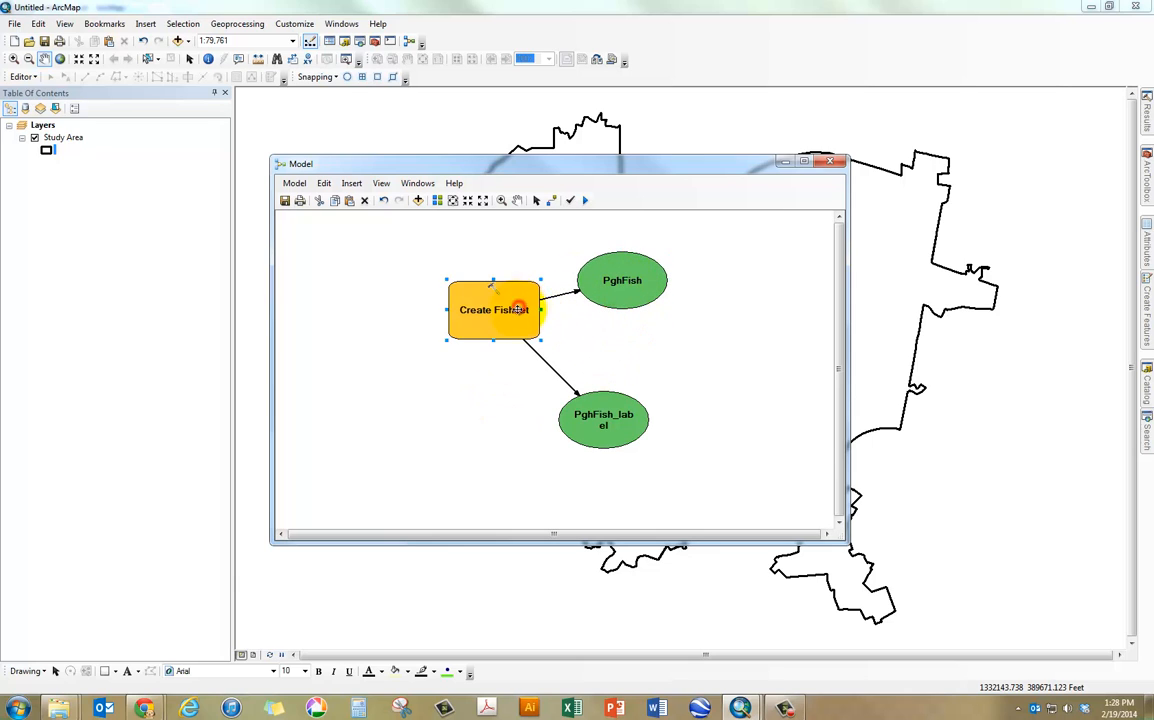
{"action": "left_click_drag", "start_coordinate": [518, 308], "coordinate": [507, 327]}
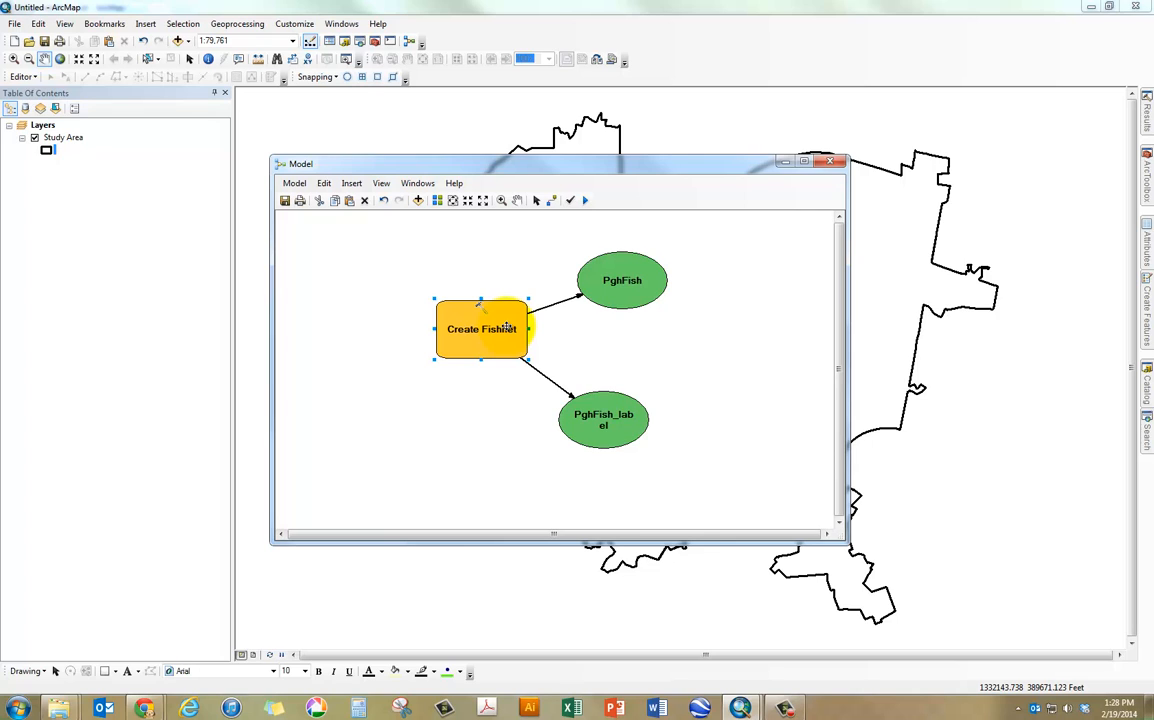
{"action": "left_click", "coordinate": [480, 385]}
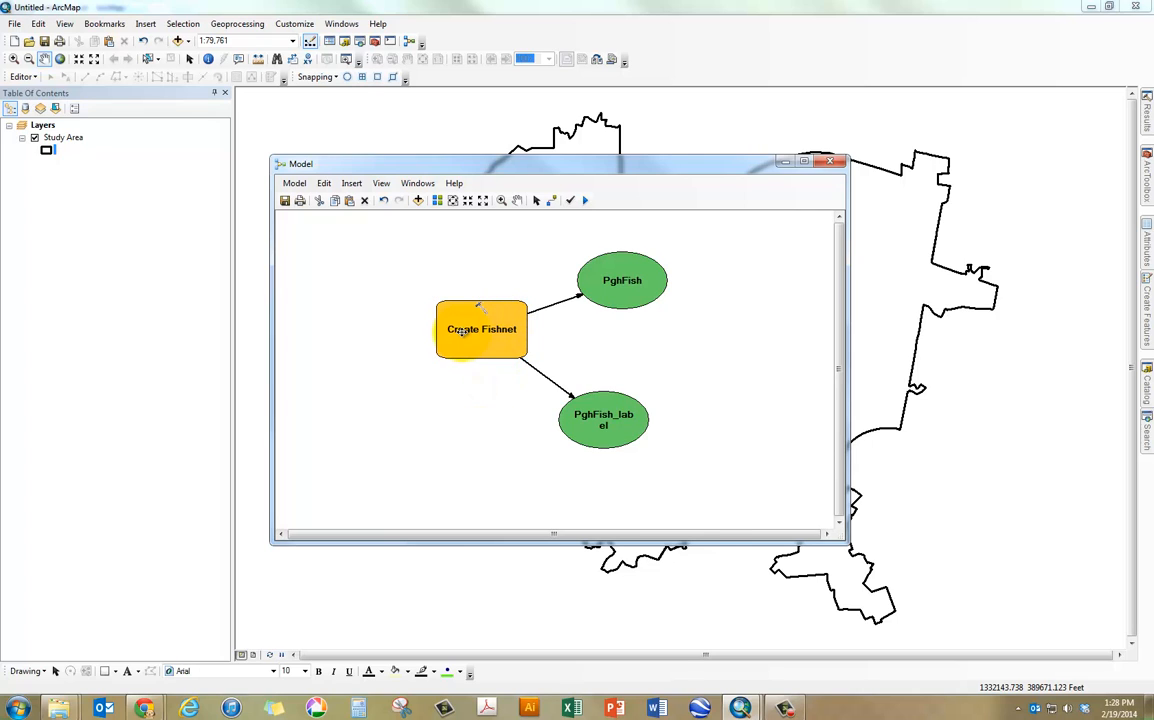
{"action": "left_click", "coordinate": [432, 414]}
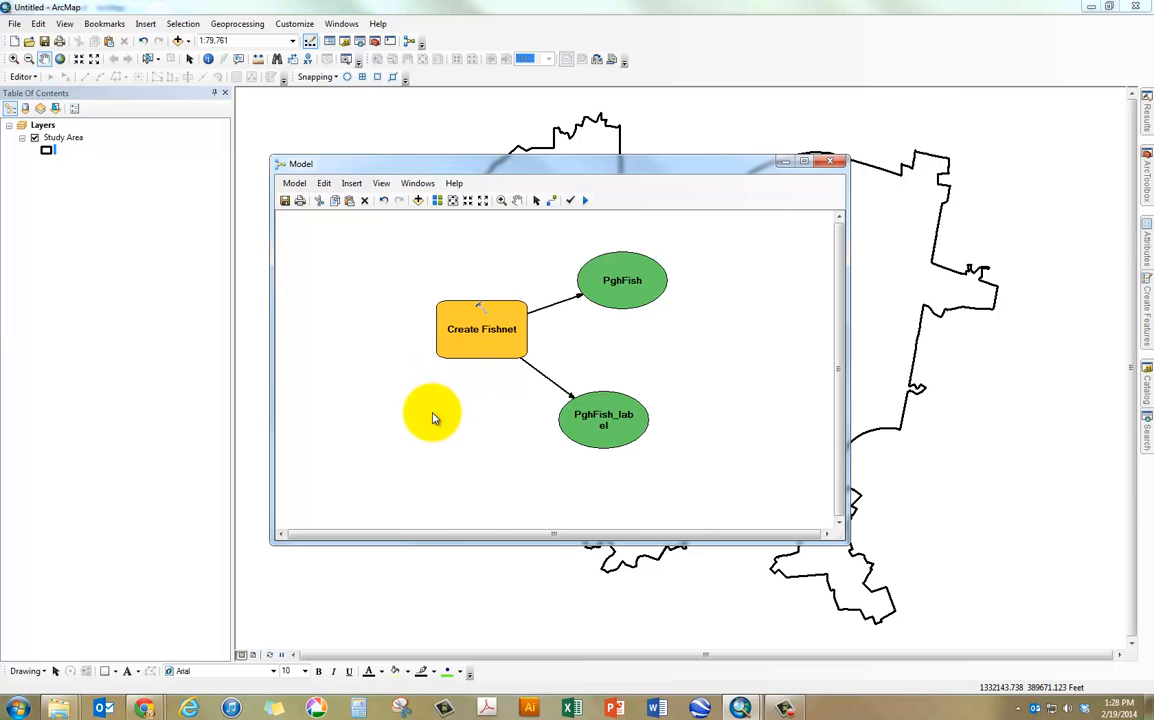
- Expose Create Fishnet's Number of Rows parameter as a model variable
{"action": "right_click", "coordinate": [496, 328]}
{"action": "mouse_move", "coordinate": [590, 386]}
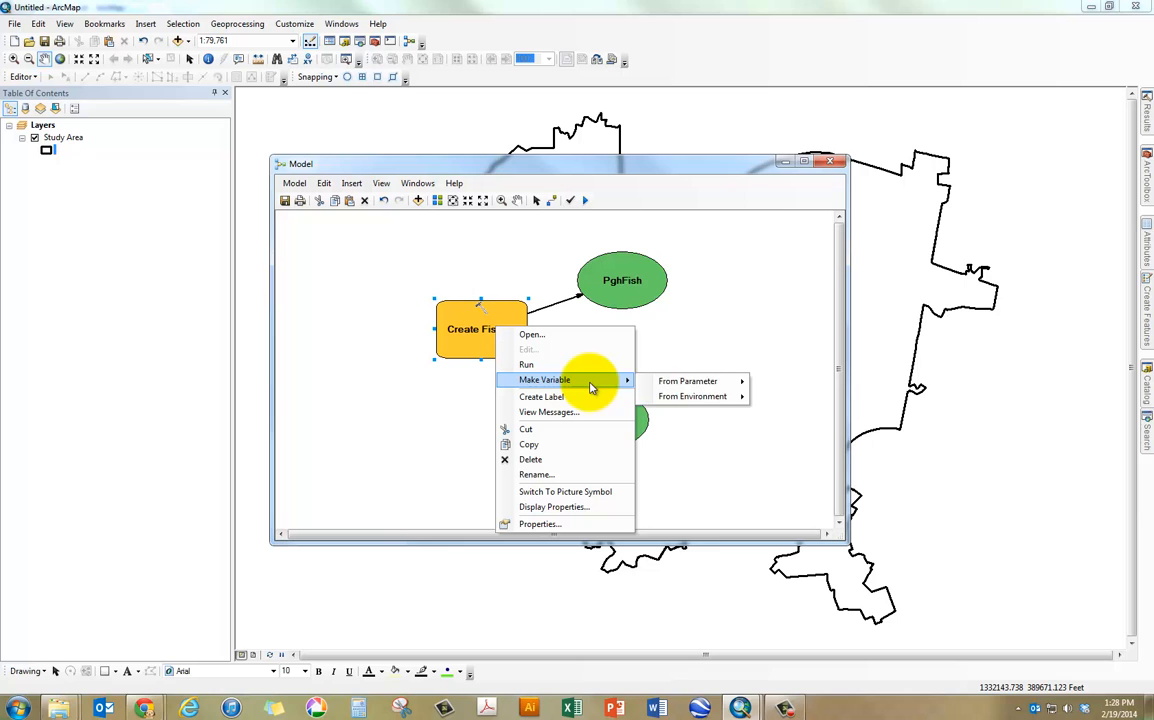
{"action": "mouse_move", "coordinate": [735, 381]}
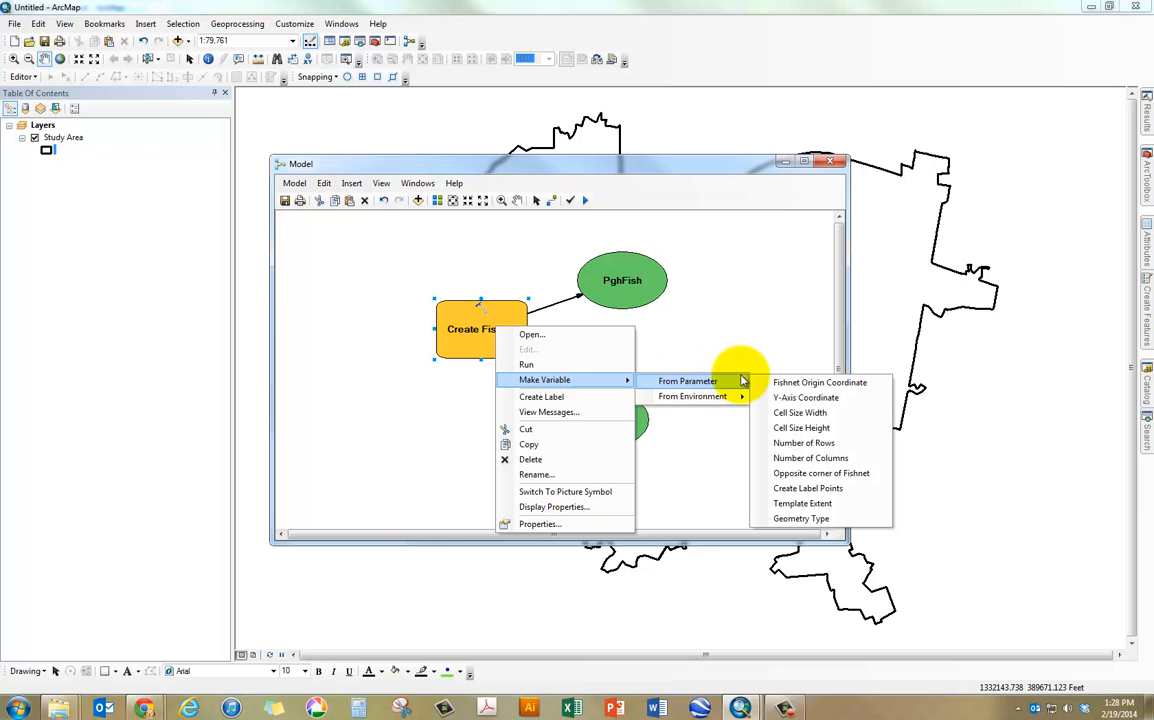
{"action": "left_click", "coordinate": [805, 442]}
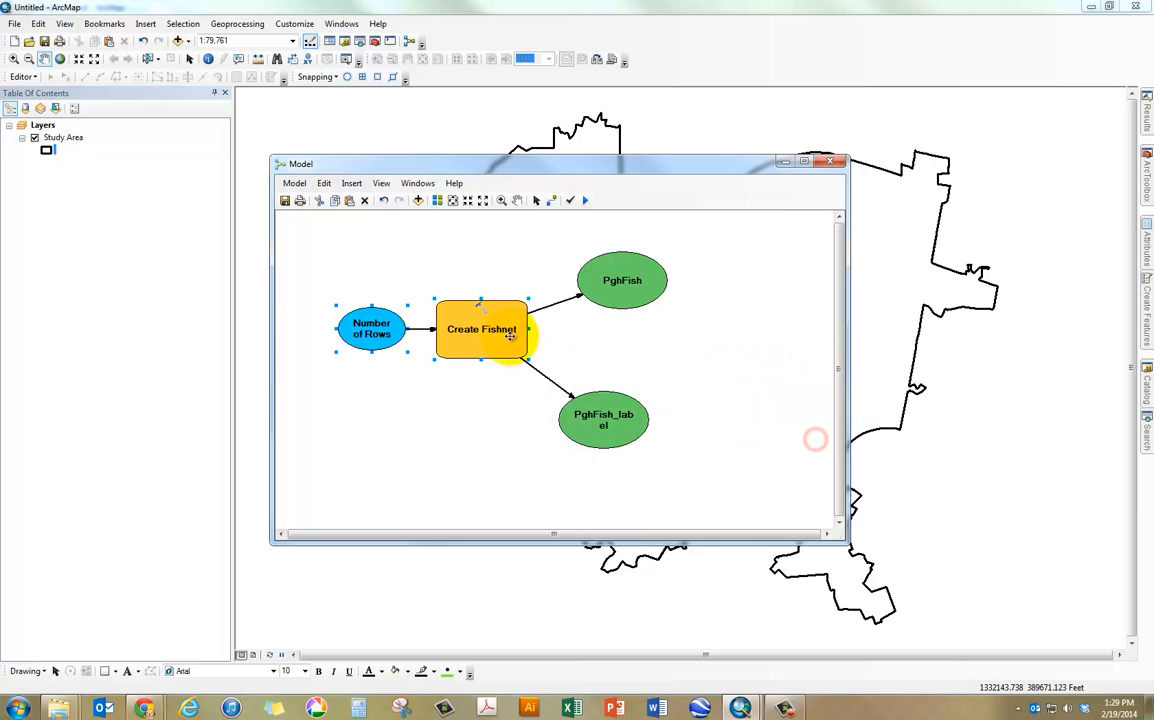
- Expose Create Fishnet's Number of Columns parameter as a model variable and place it below the Number of Rows variable
{"action": "right_click", "coordinate": [510, 337]}
{"action": "mouse_move", "coordinate": [640, 390]}
{"action": "mouse_move", "coordinate": [739, 390]}
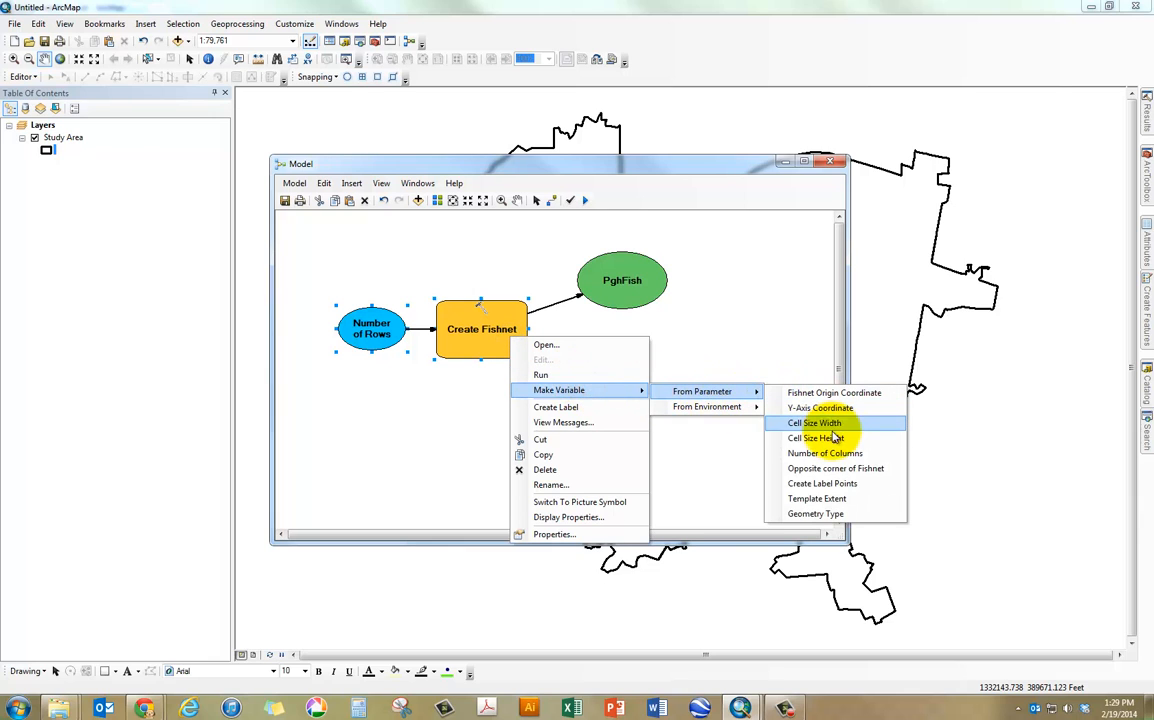
{"action": "left_click", "coordinate": [806, 454]}
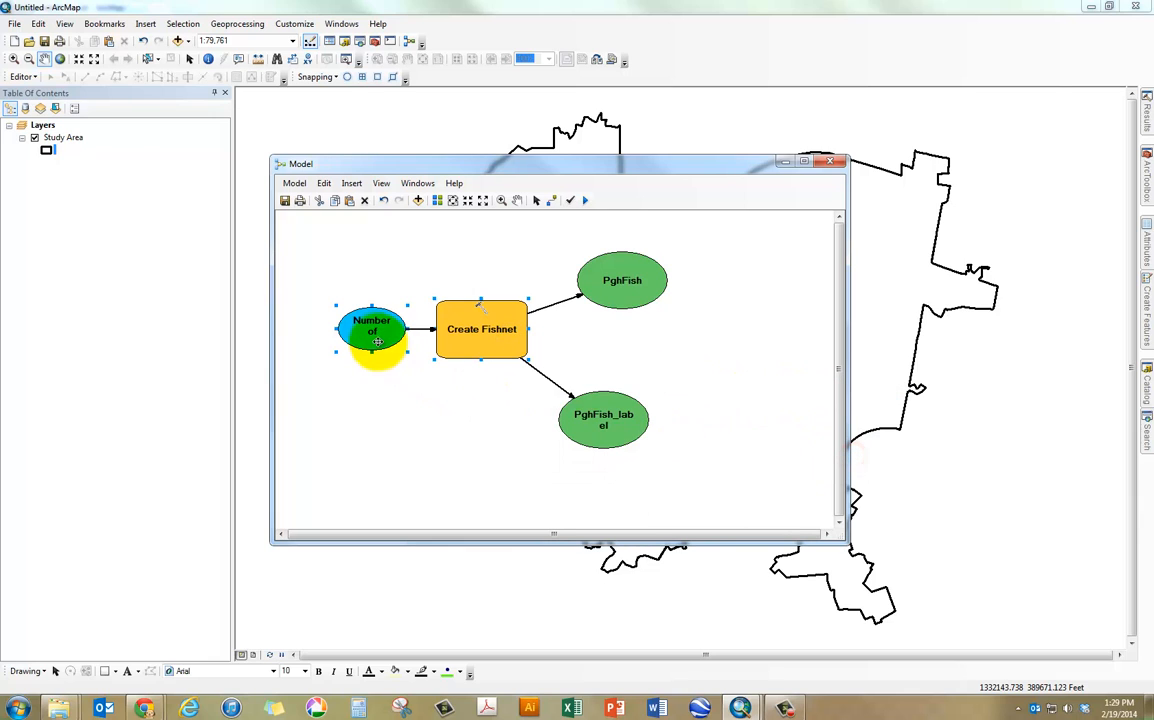
{"action": "left_click_drag", "start_coordinate": [372, 330], "coordinate": [374, 390]}
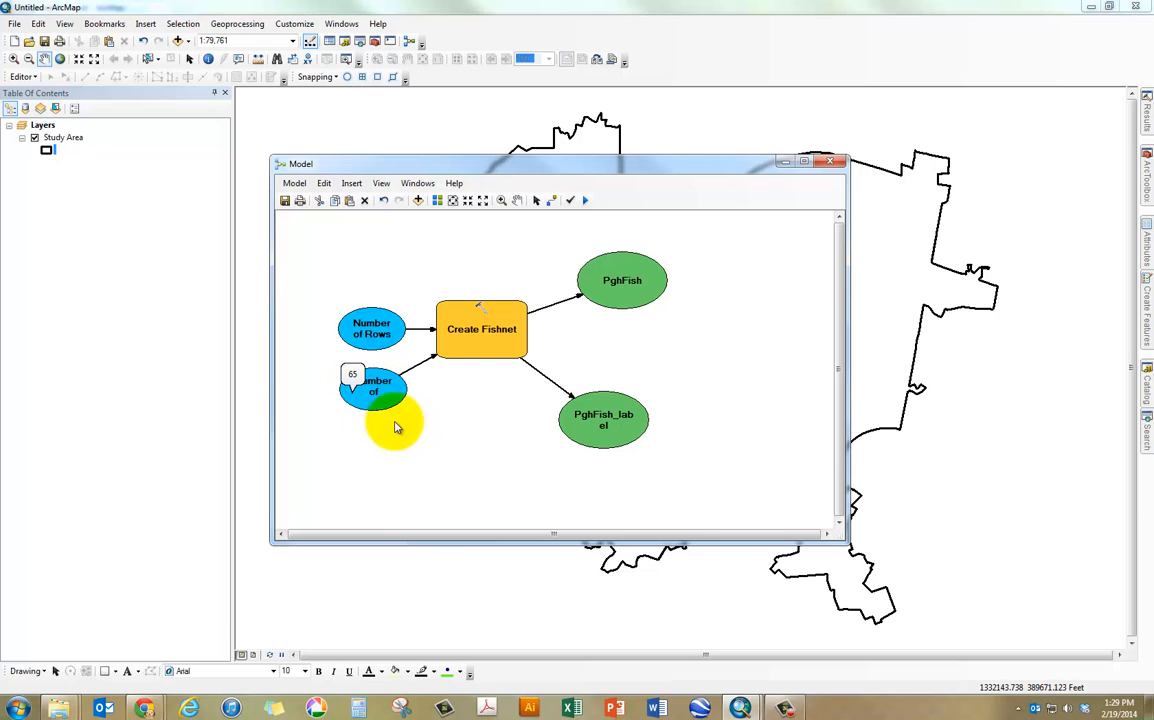
{"action": "left_click", "coordinate": [436, 448]}
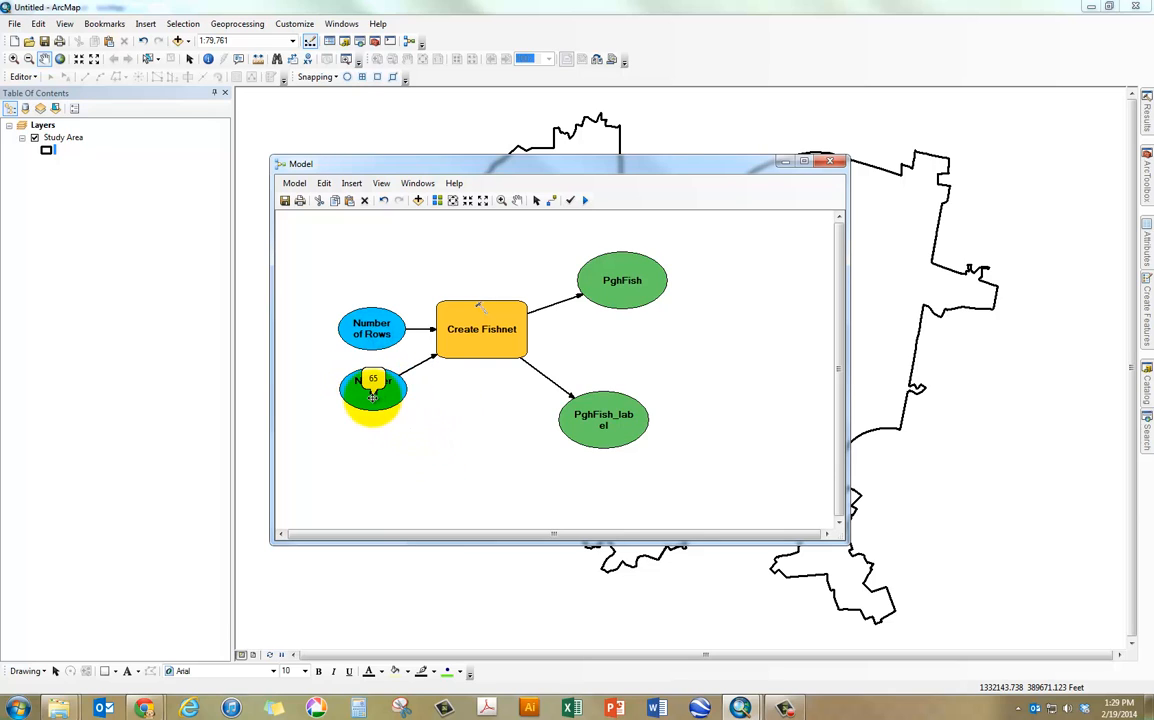
{"action": "left_click", "coordinate": [372, 398]}
{"action": "left_click", "coordinate": [483, 443]}
- Expose Create Fishnet's Cell Size Width parameter as a model variable and place it above the Number of Rows variable
{"action": "right_click", "coordinate": [466, 326]}
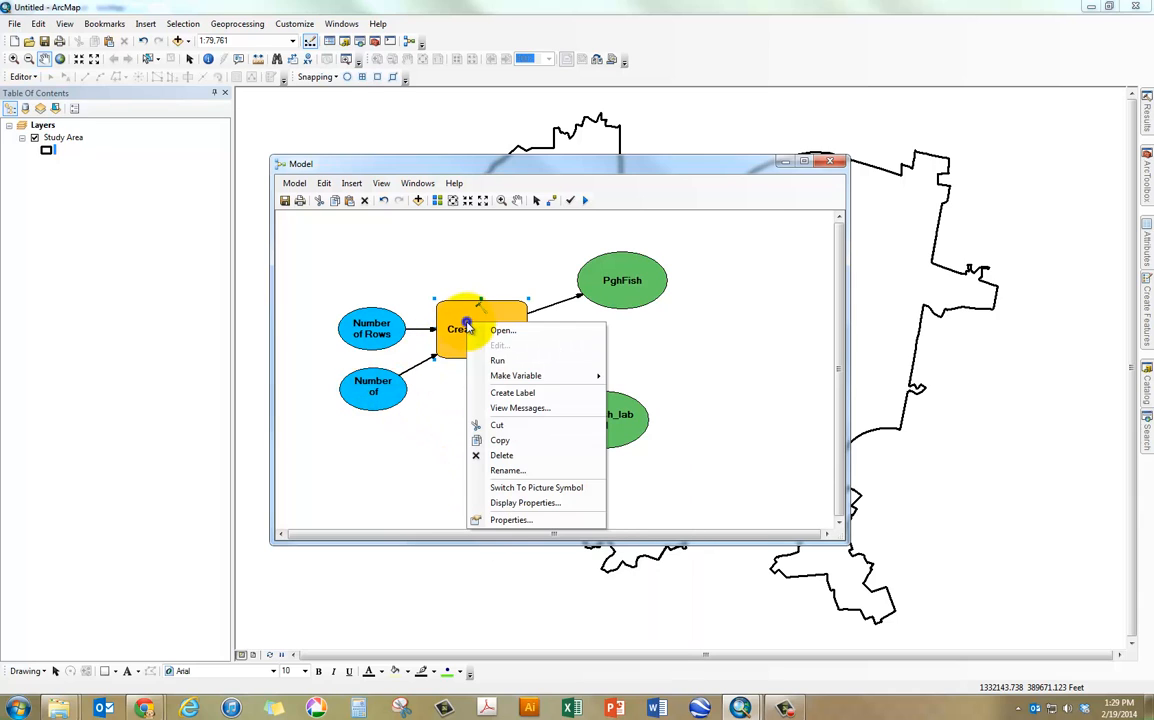
{"action": "mouse_move", "coordinate": [549, 376]}
{"action": "mouse_move", "coordinate": [660, 380]}
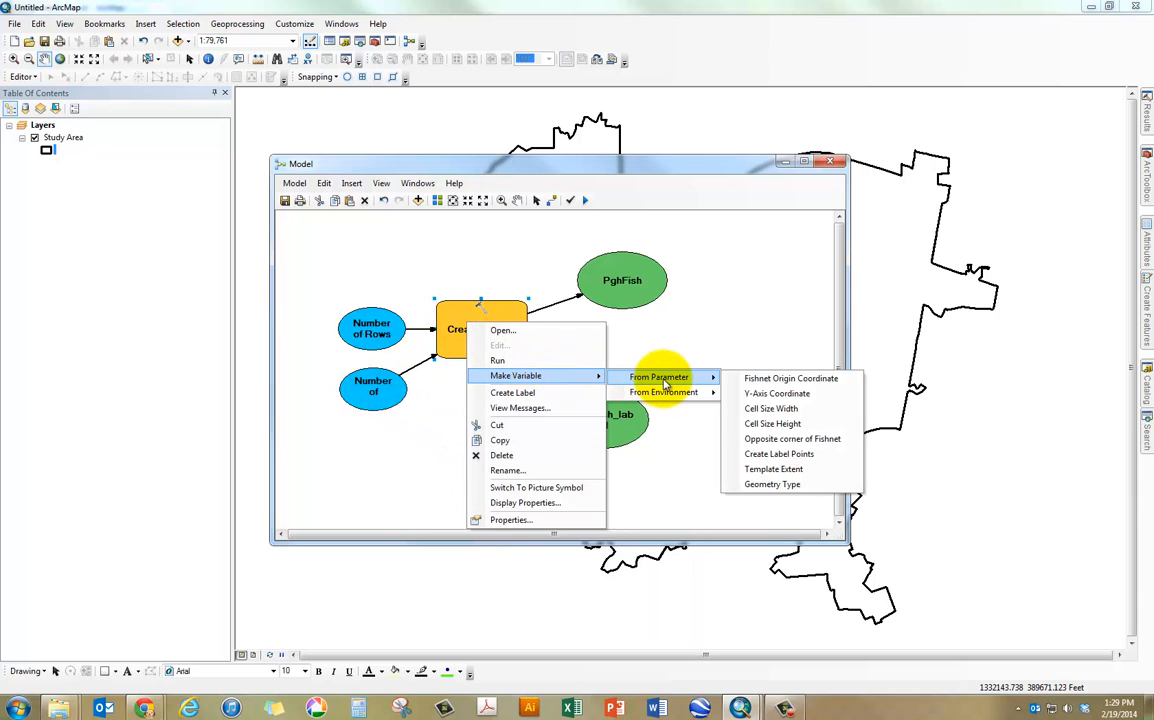
{"action": "left_click", "coordinate": [785, 409]}
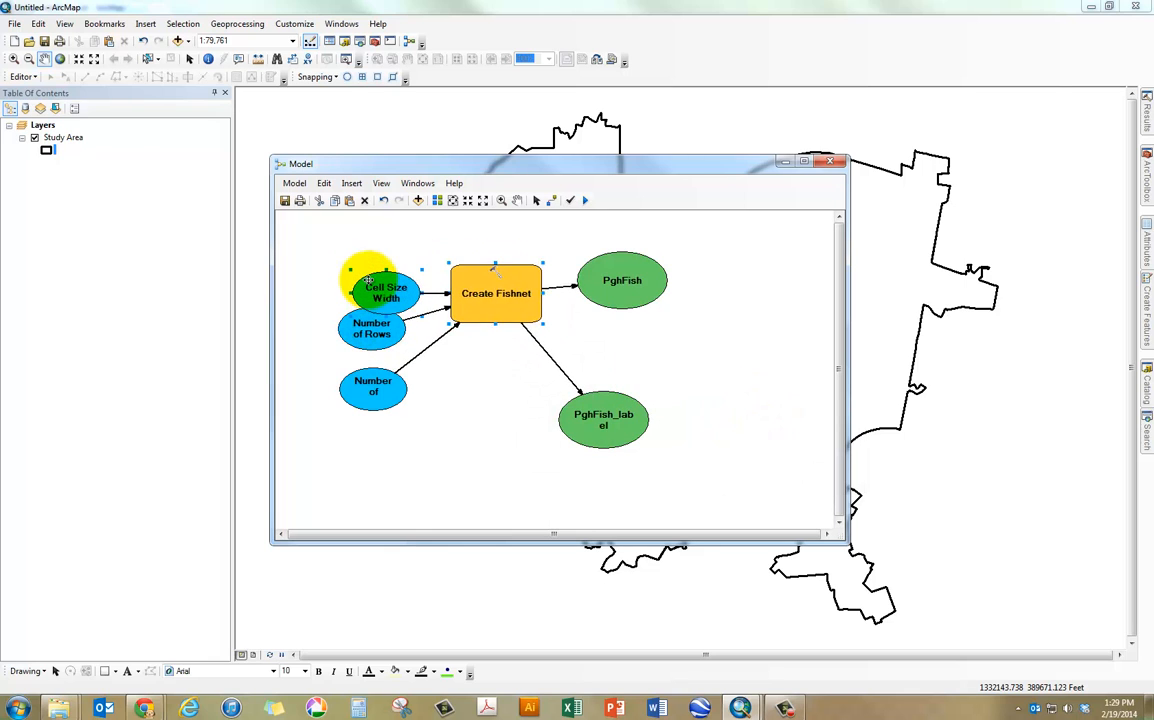
{"action": "left_click_drag", "start_coordinate": [368, 280], "coordinate": [353, 253]}
- Rename the Cell Size Width variable to Cell Size and check the value it holds
{"action": "right_click", "coordinate": [380, 263]}
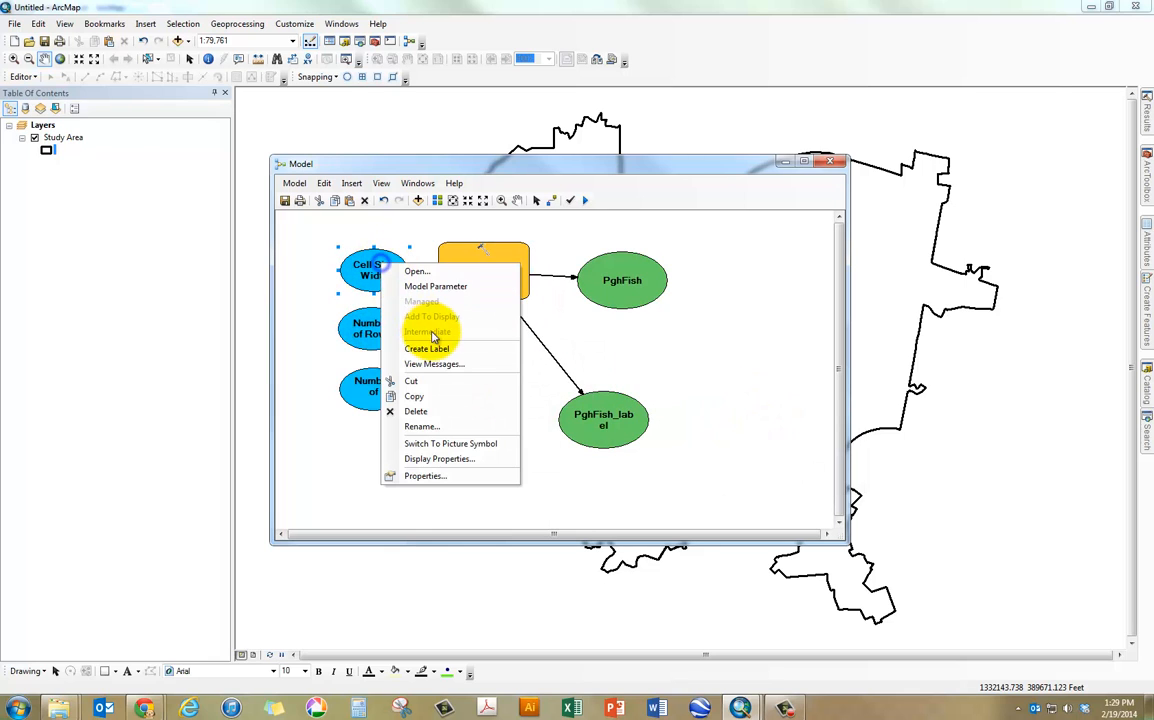
{"action": "left_click", "coordinate": [421, 426]}
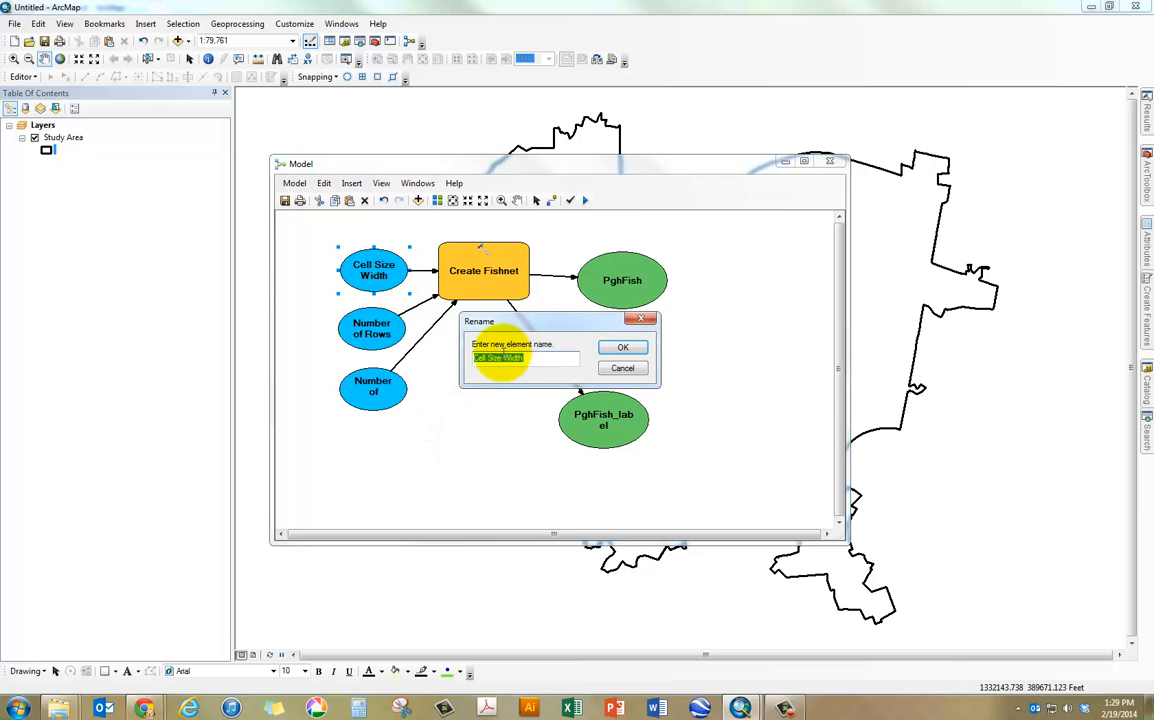
{"action": "left_click_drag", "start_coordinate": [503, 358], "coordinate": [572, 356]}
{"action": "key", "text": "BackSpace"}
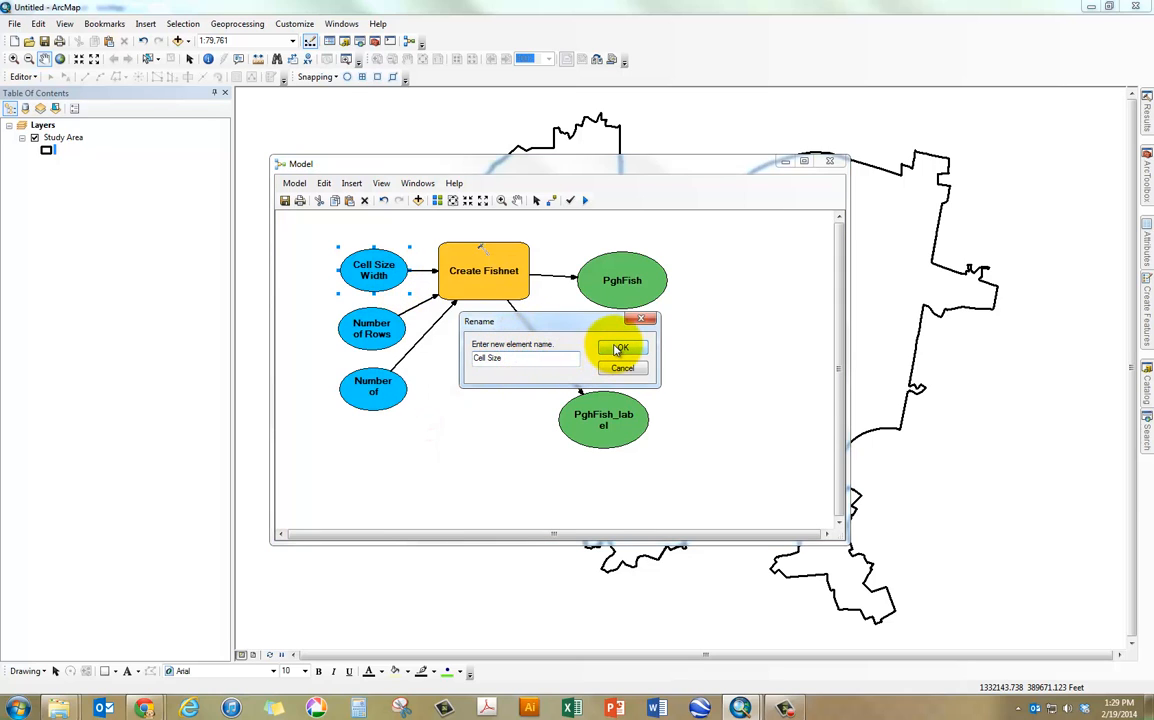
{"action": "left_click", "coordinate": [617, 349]}
{"action": "right_click", "coordinate": [395, 280]}
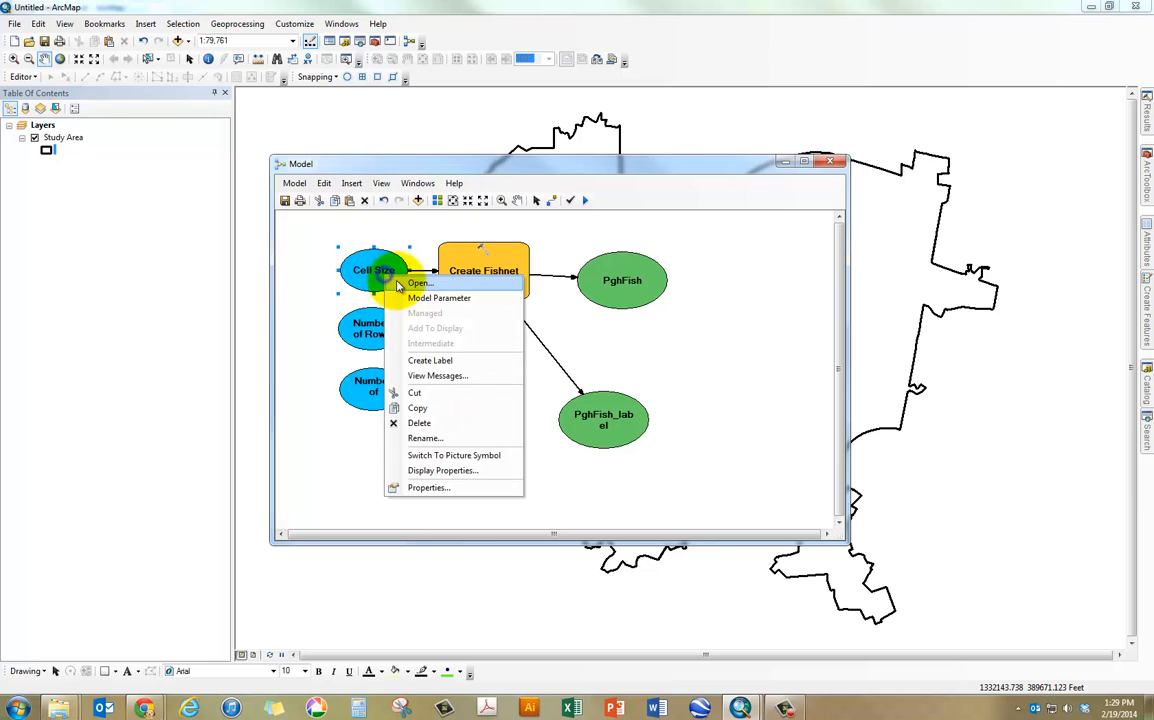
{"action": "left_click", "coordinate": [399, 284]}
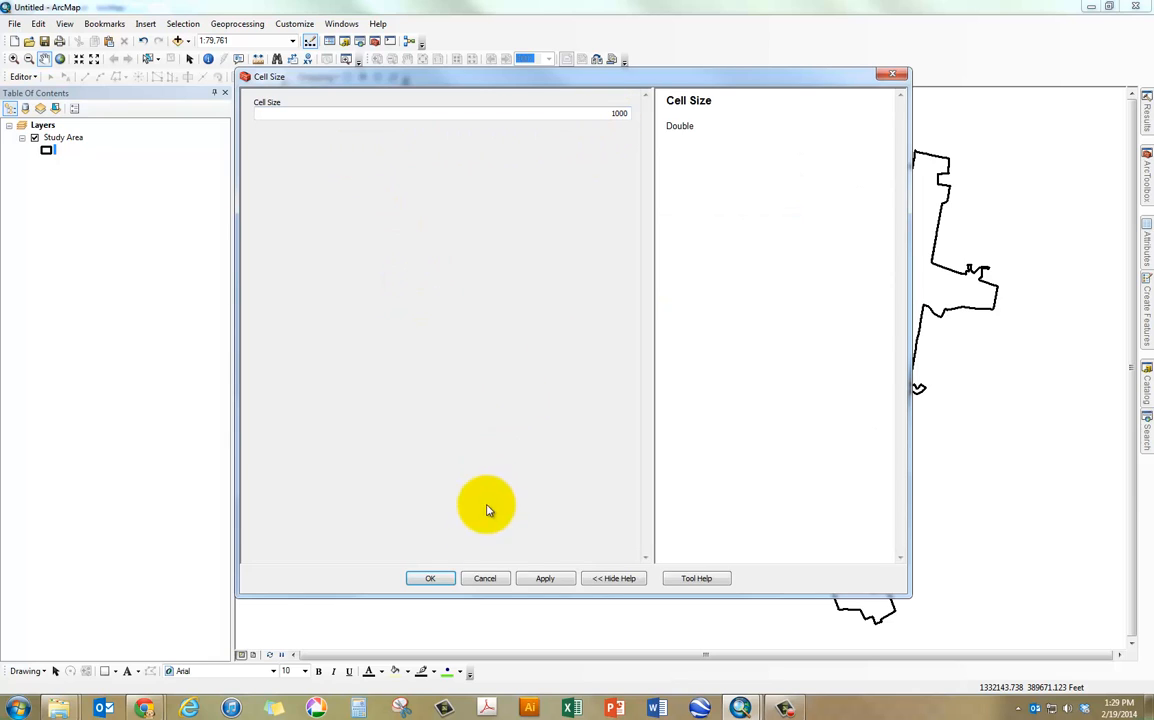
{"action": "left_click", "coordinate": [430, 579]}
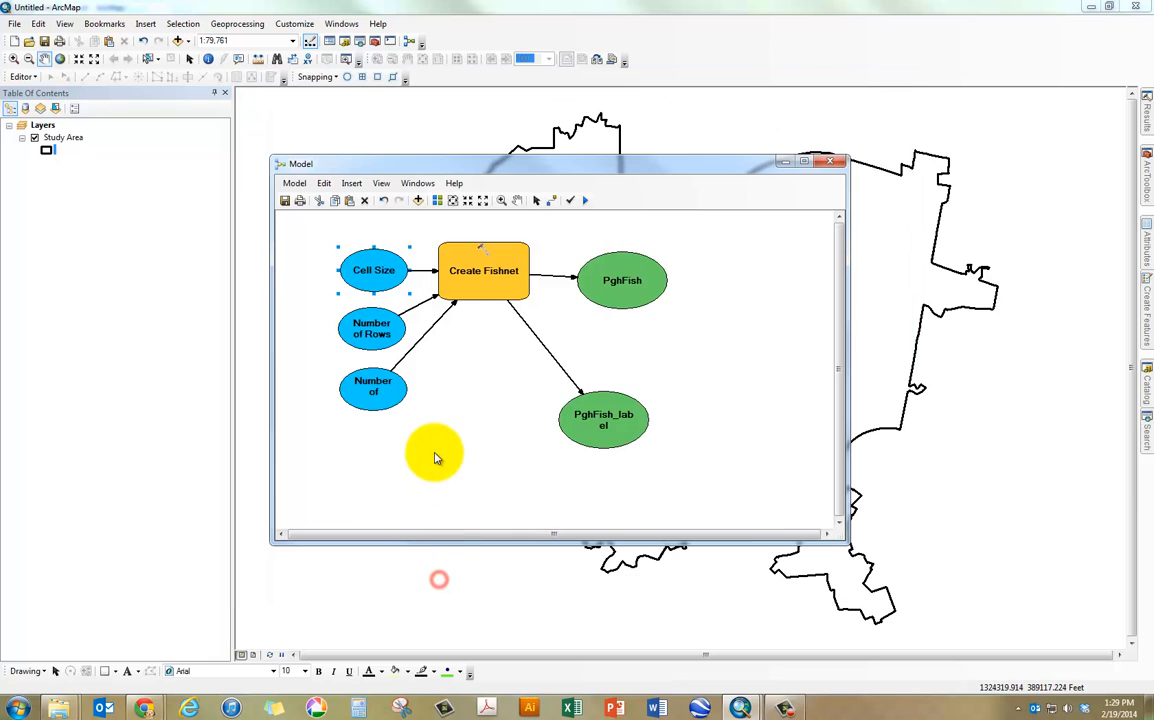
- Connect the Cell Size variable to Create Fishnet as its Cell Size Height as well, and return to the selection tool
{"action": "left_click", "coordinate": [551, 200]}
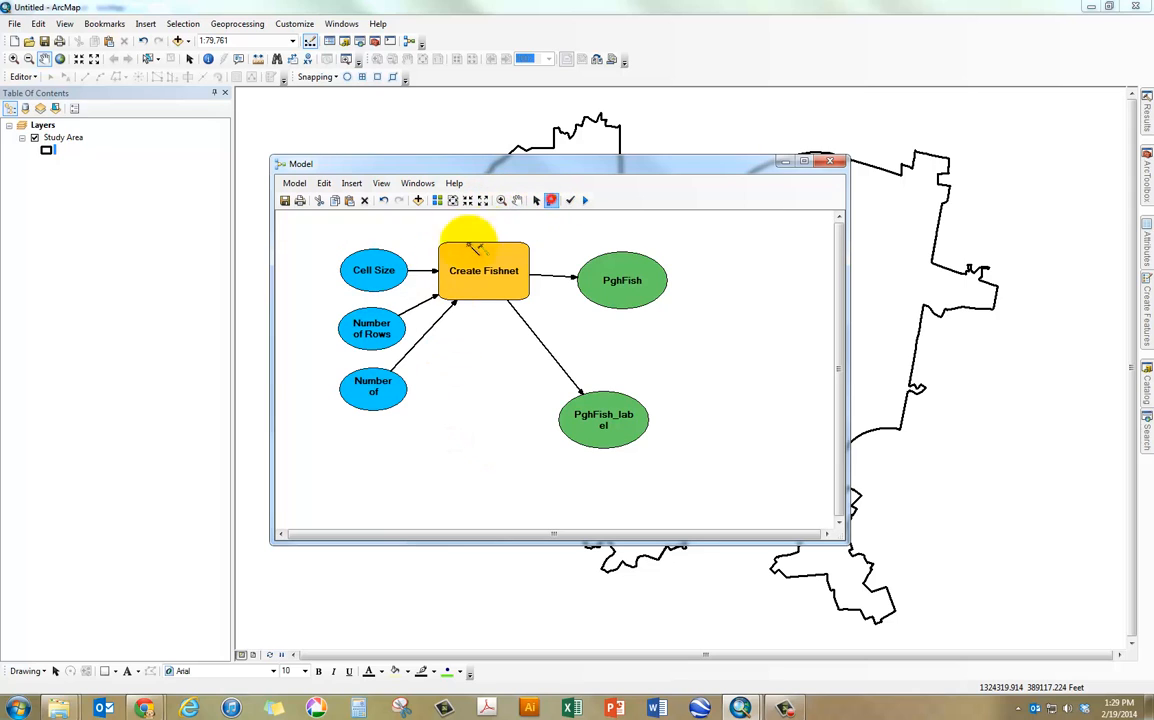
{"action": "left_click", "coordinate": [366, 262]}
{"action": "left_click", "coordinate": [470, 280]}
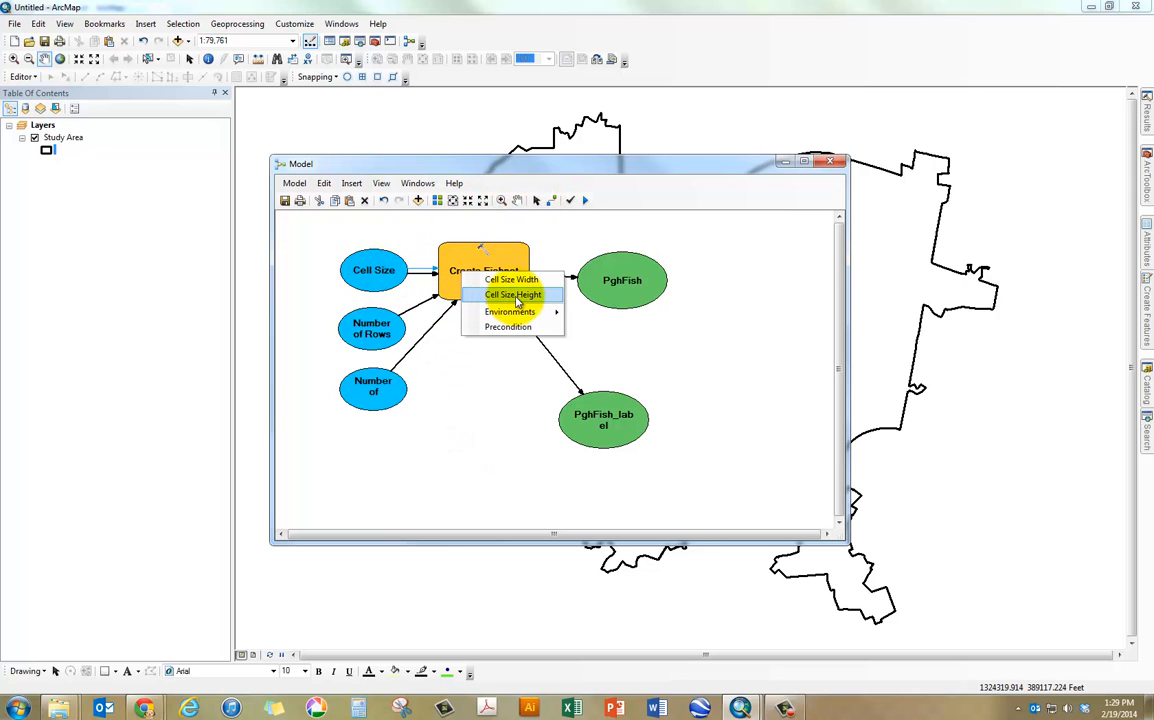
{"action": "left_click", "coordinate": [516, 284]}
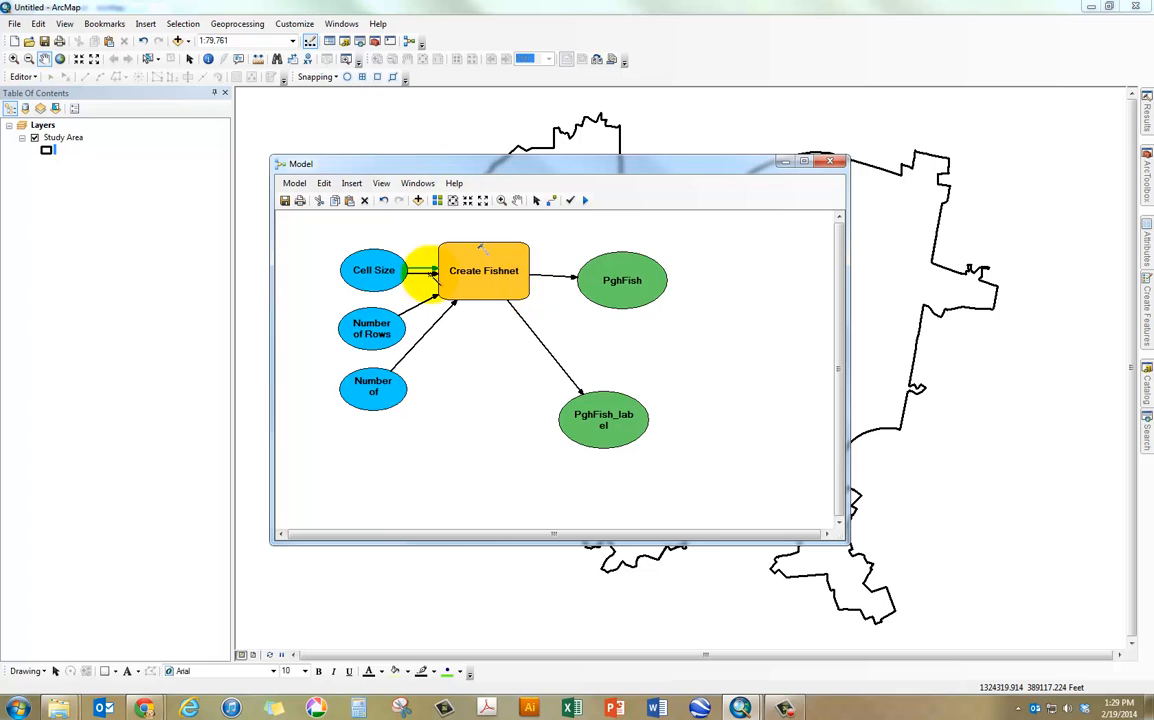
{"action": "left_click", "coordinate": [435, 281]}
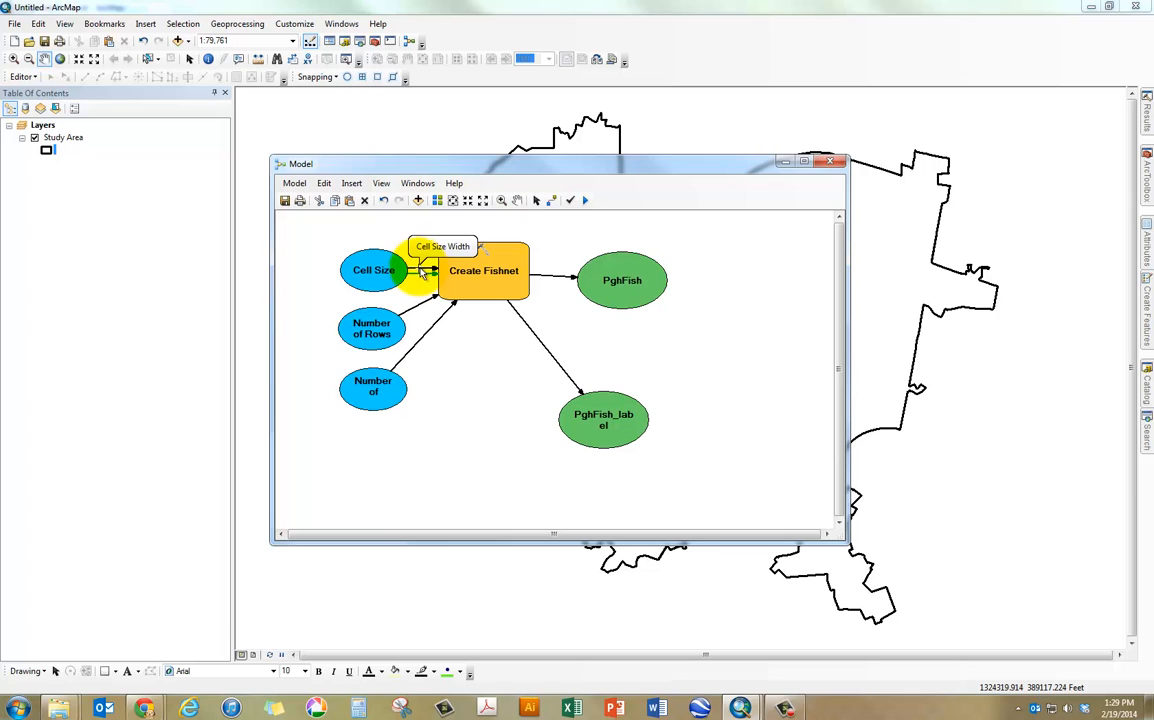
{"action": "left_click", "coordinate": [536, 200]}
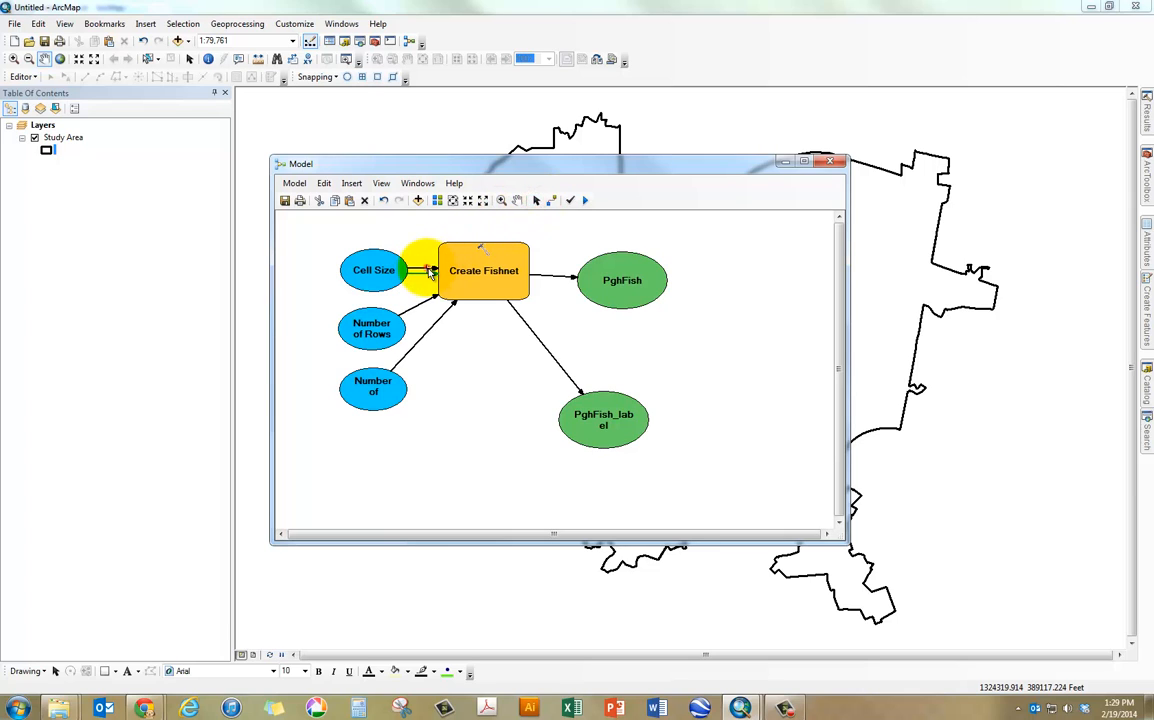
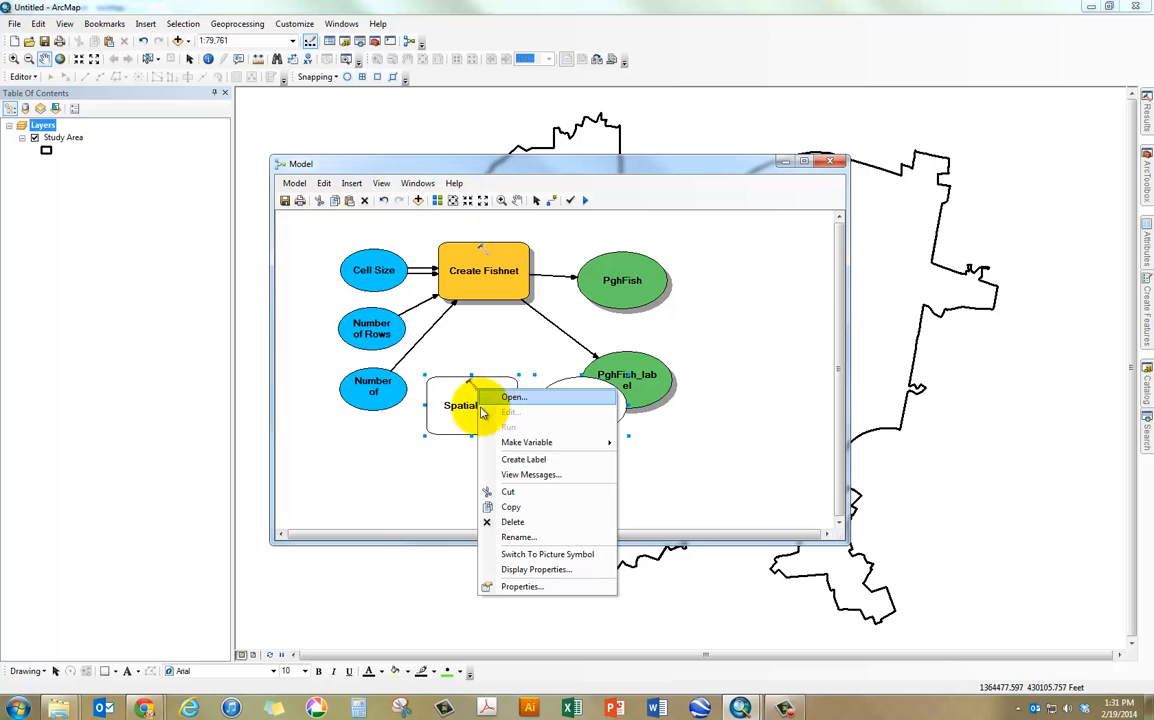
- Open the Spatial Join tool in the model and set its target features to PghFish
{"action": "left_click", "coordinate": [512, 398]}
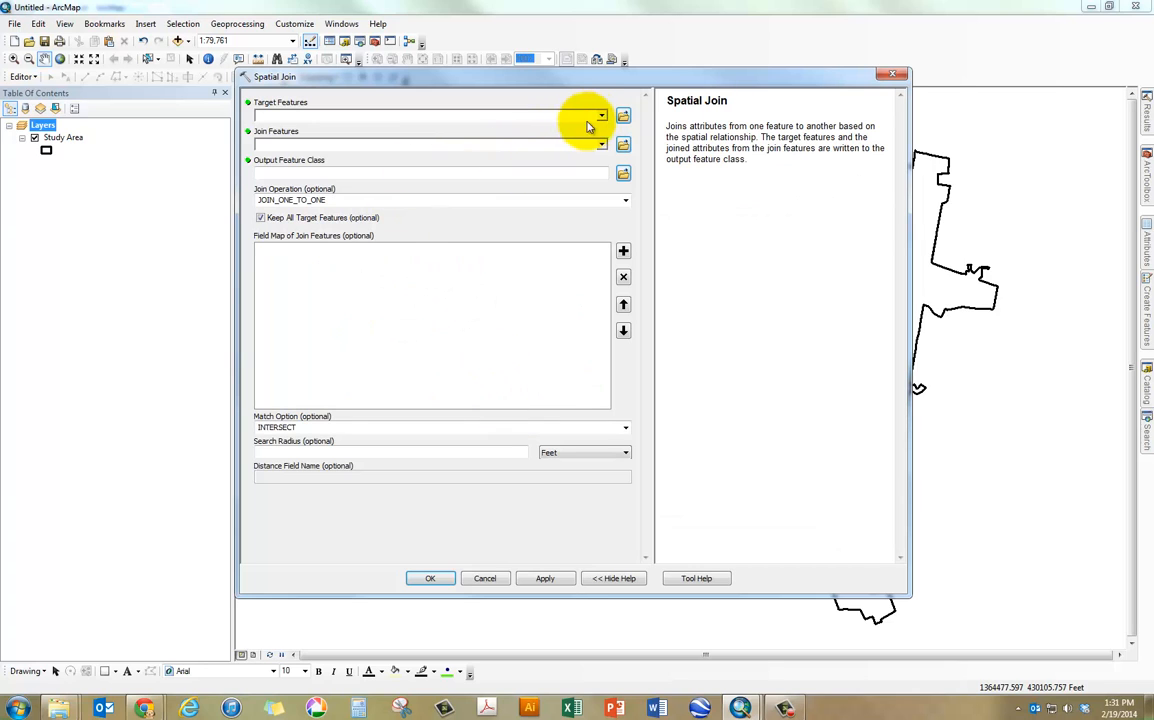
{"action": "left_click", "coordinate": [575, 116]}
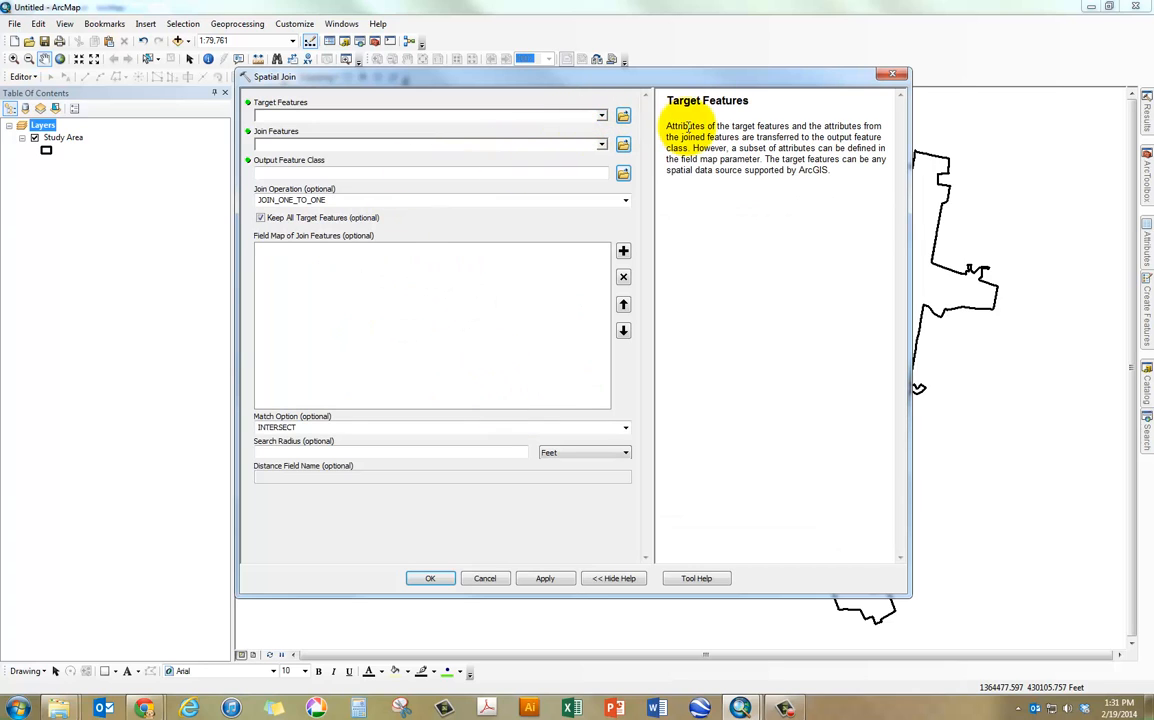
{"action": "left_click_drag", "start_coordinate": [667, 122], "coordinate": [708, 132]}
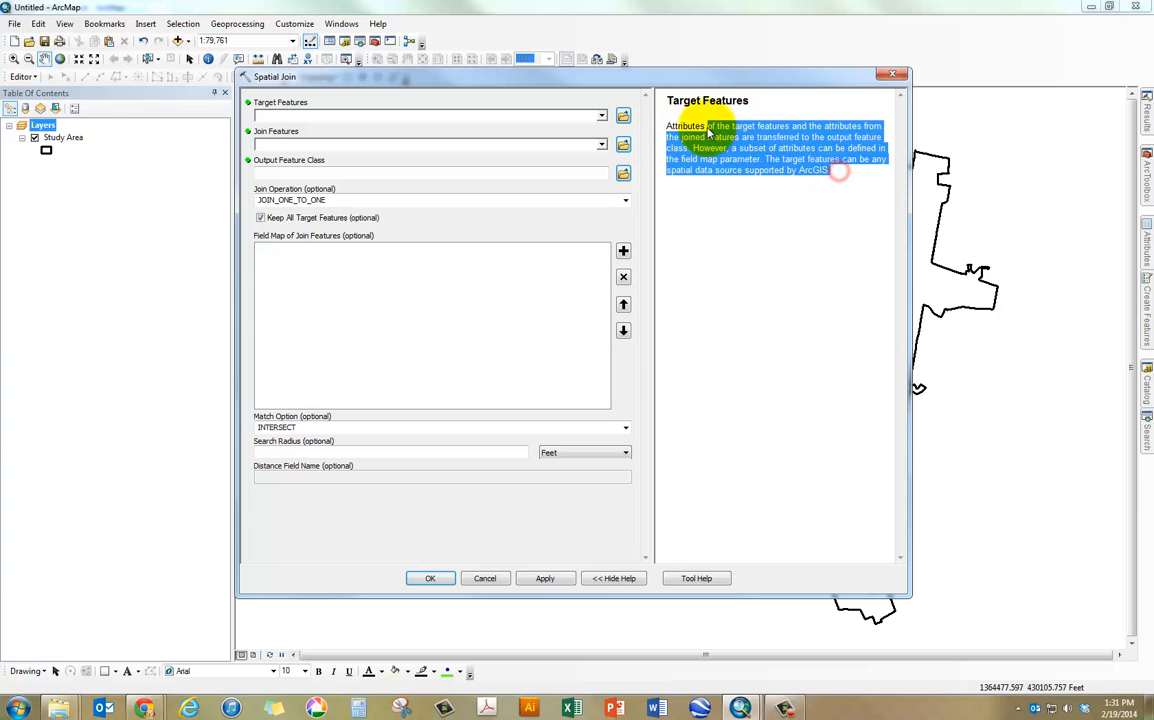
{"action": "left_click", "coordinate": [701, 130]}
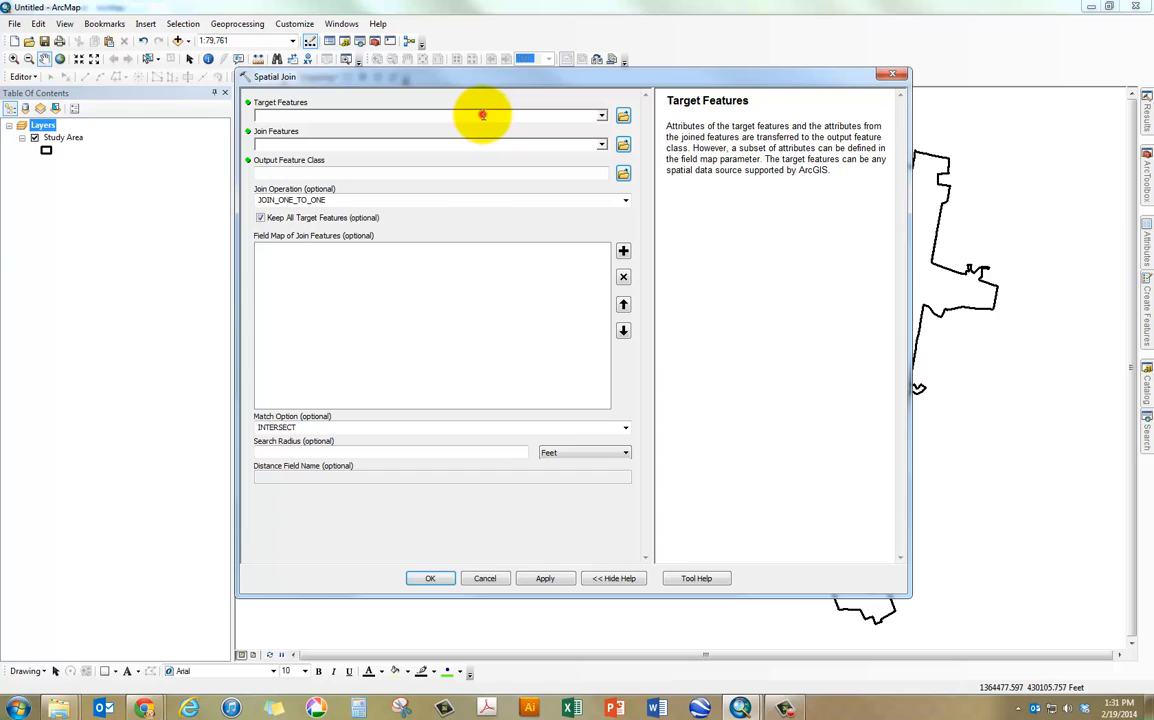
{"action": "left_click", "coordinate": [600, 116]}
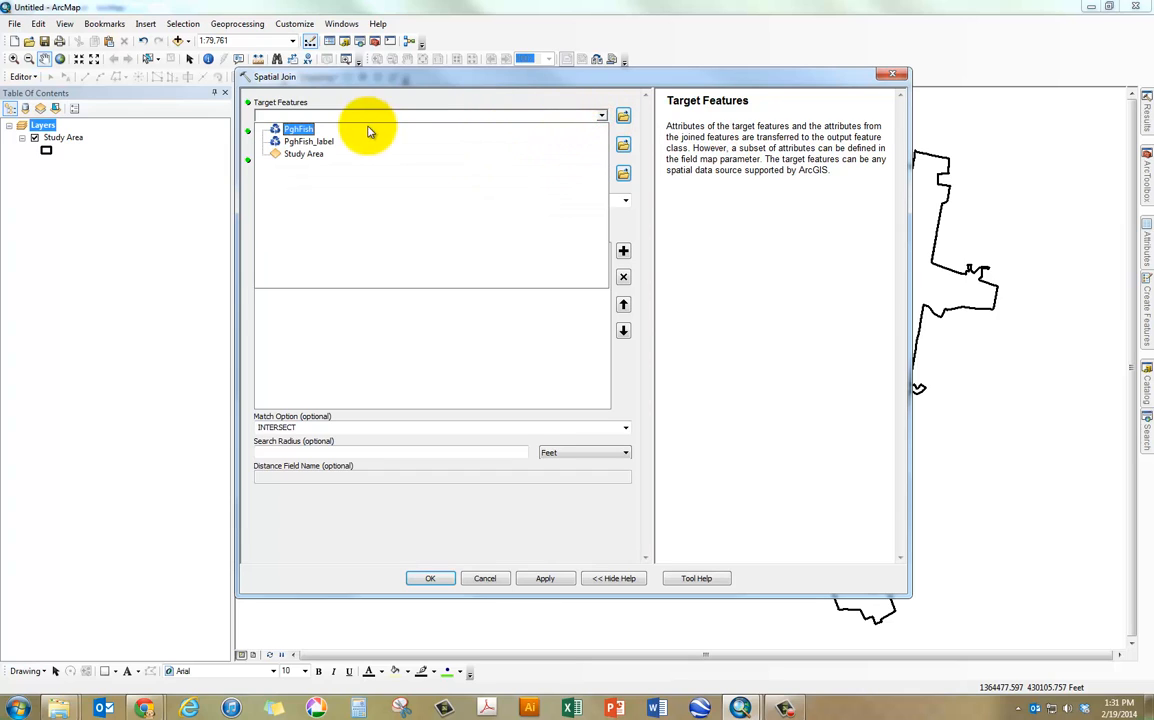
{"action": "left_click", "coordinate": [300, 129]}
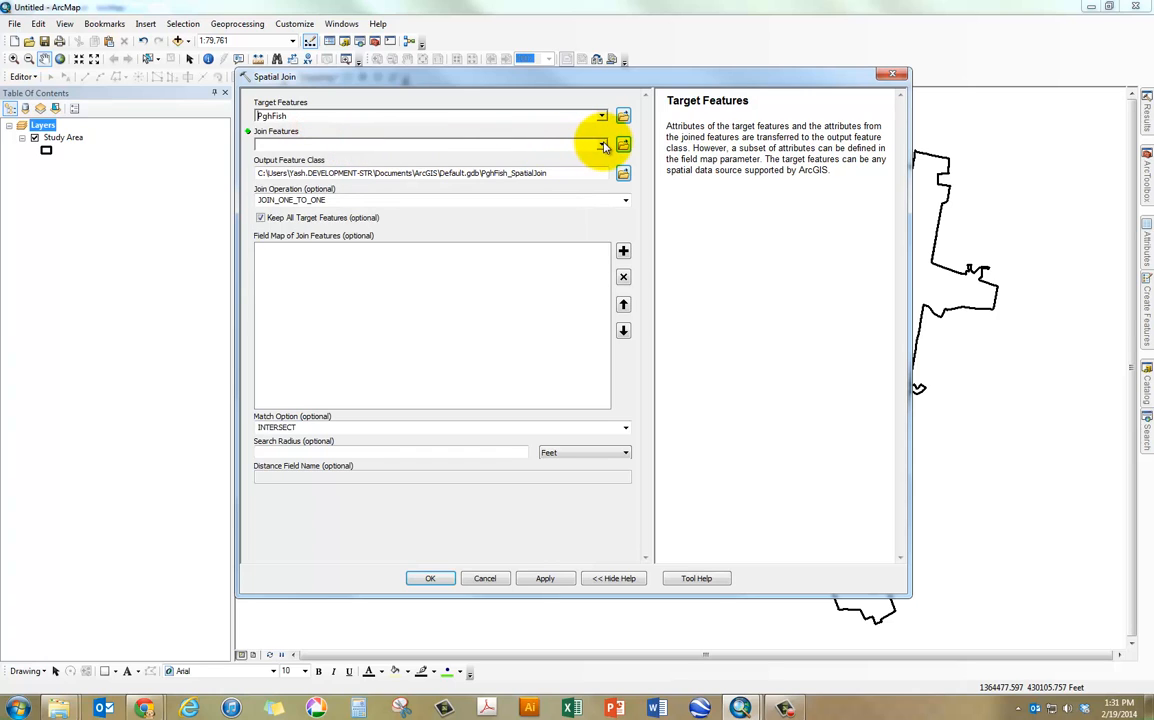
- Set Study Area as the join features and save the Spatial Join output as PghFish_SpatialJoin in Assignment8-3.gdb
{"action": "left_click", "coordinate": [603, 146]}
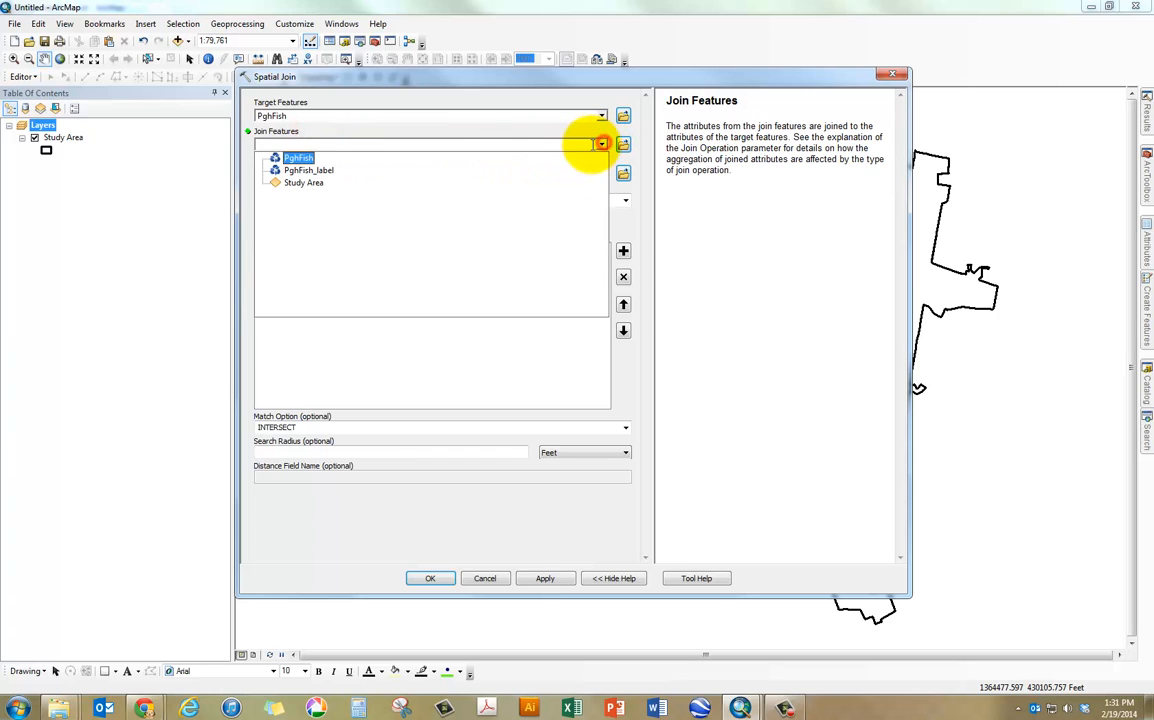
{"action": "left_click", "coordinate": [505, 184]}
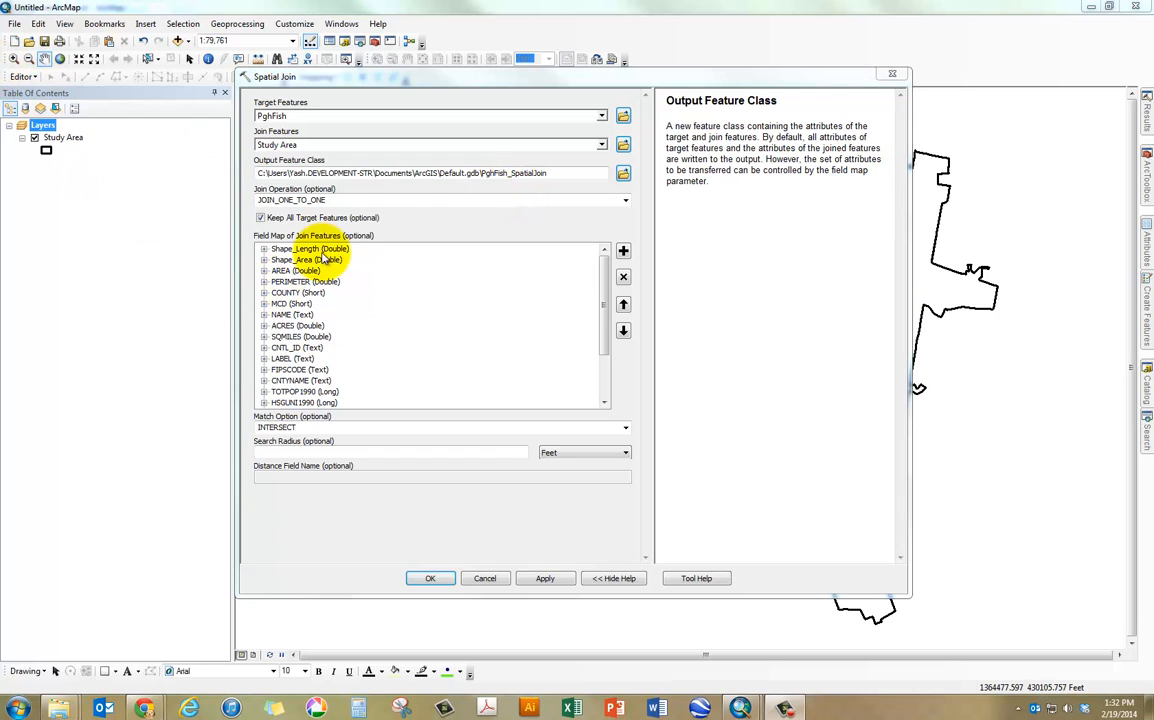
{"action": "left_click", "coordinate": [623, 174]}
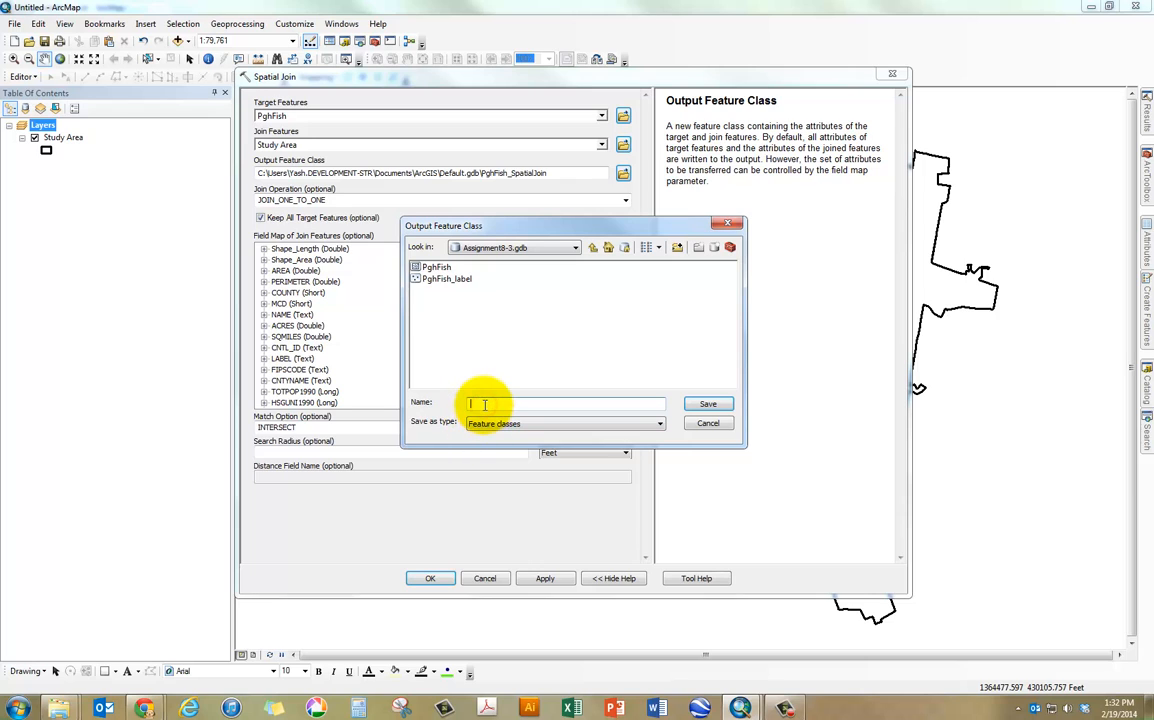
{"action": "left_click", "coordinate": [729, 224]}
{"action": "left_click", "coordinate": [483, 173]}
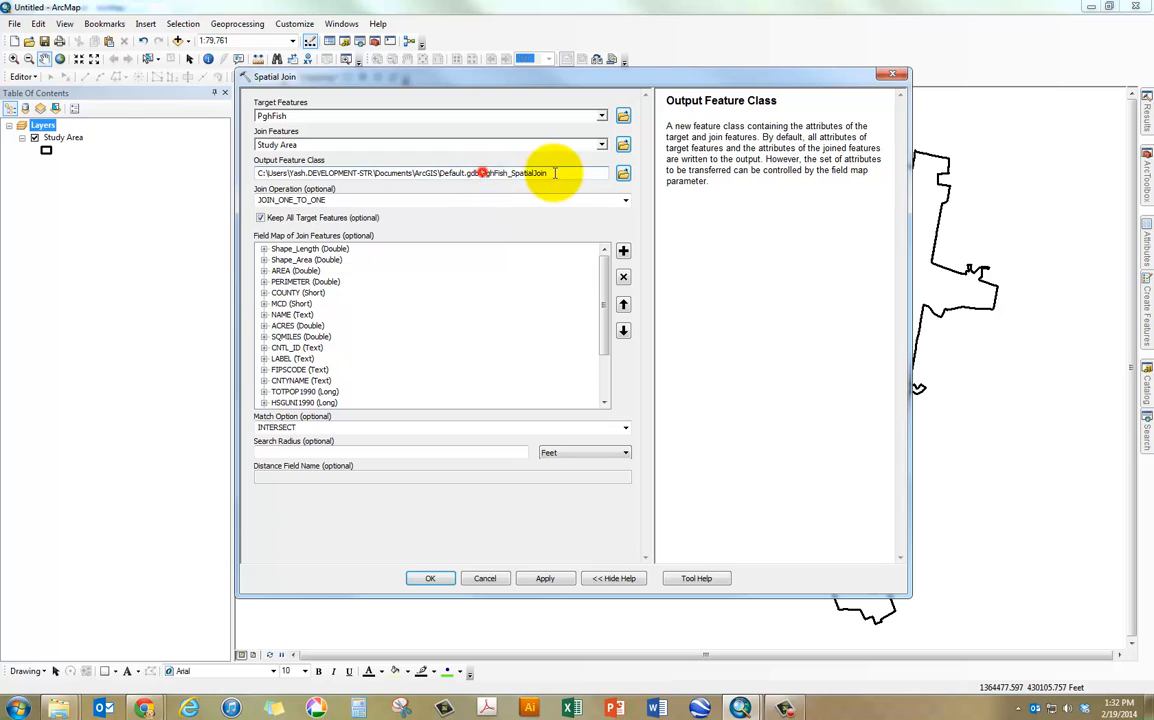
{"action": "left_click", "coordinate": [623, 173]}
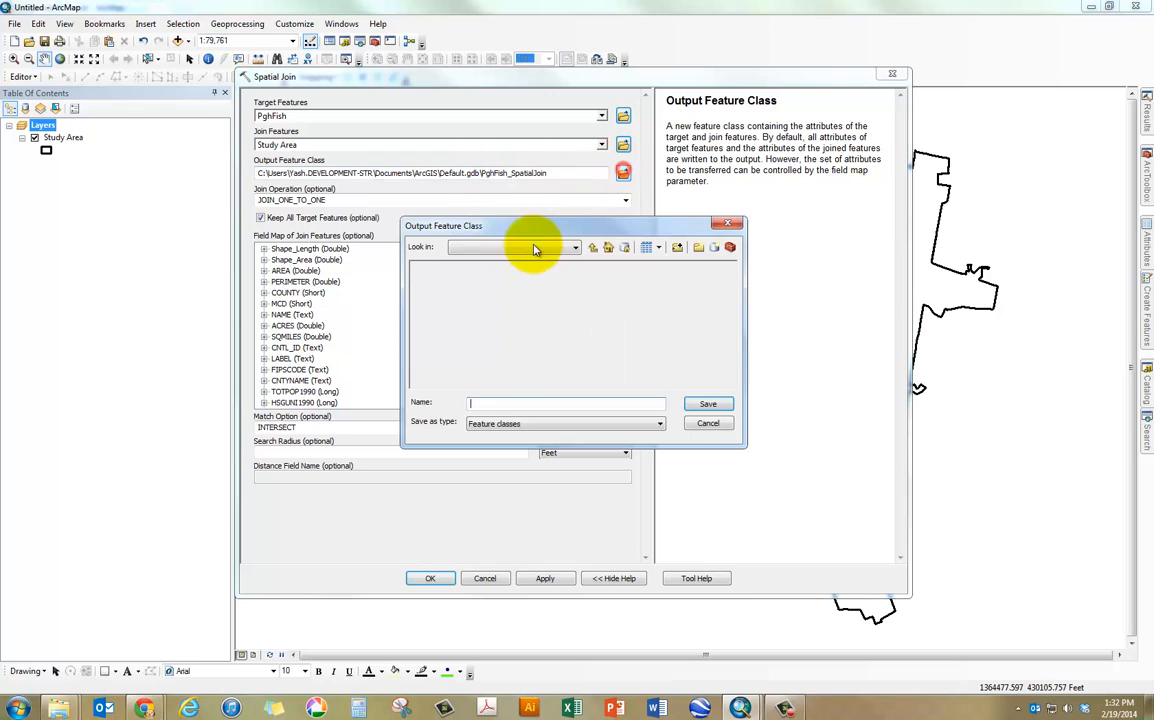
{"action": "left_click", "coordinate": [495, 403]}
{"action": "type", "text": "PghFish_SpatialJoin"}
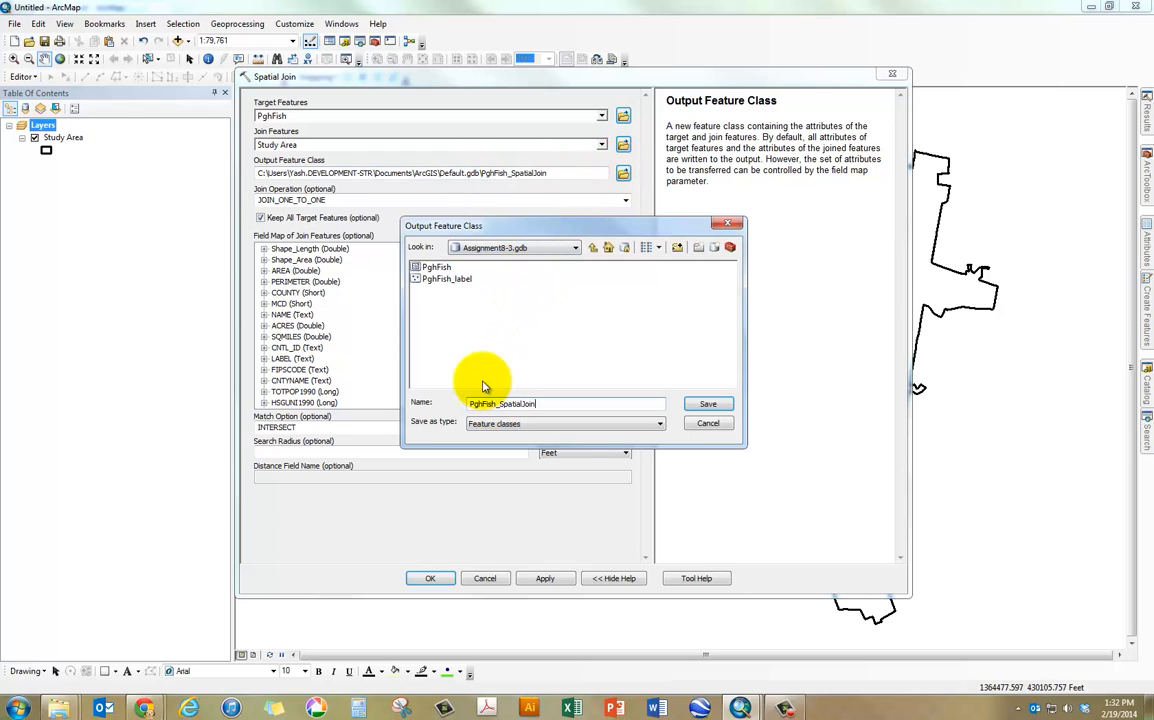
{"action": "left_click", "coordinate": [710, 404]}
{"action": "left_click", "coordinate": [527, 579]}
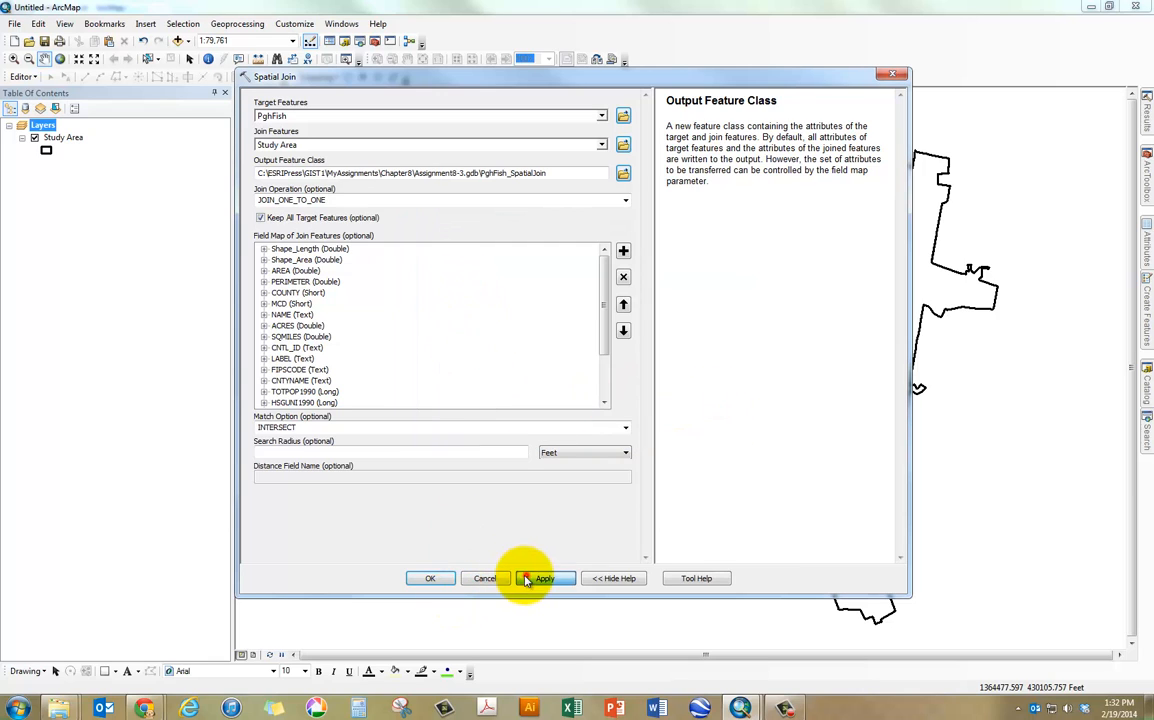
{"action": "left_click", "coordinate": [448, 581]}
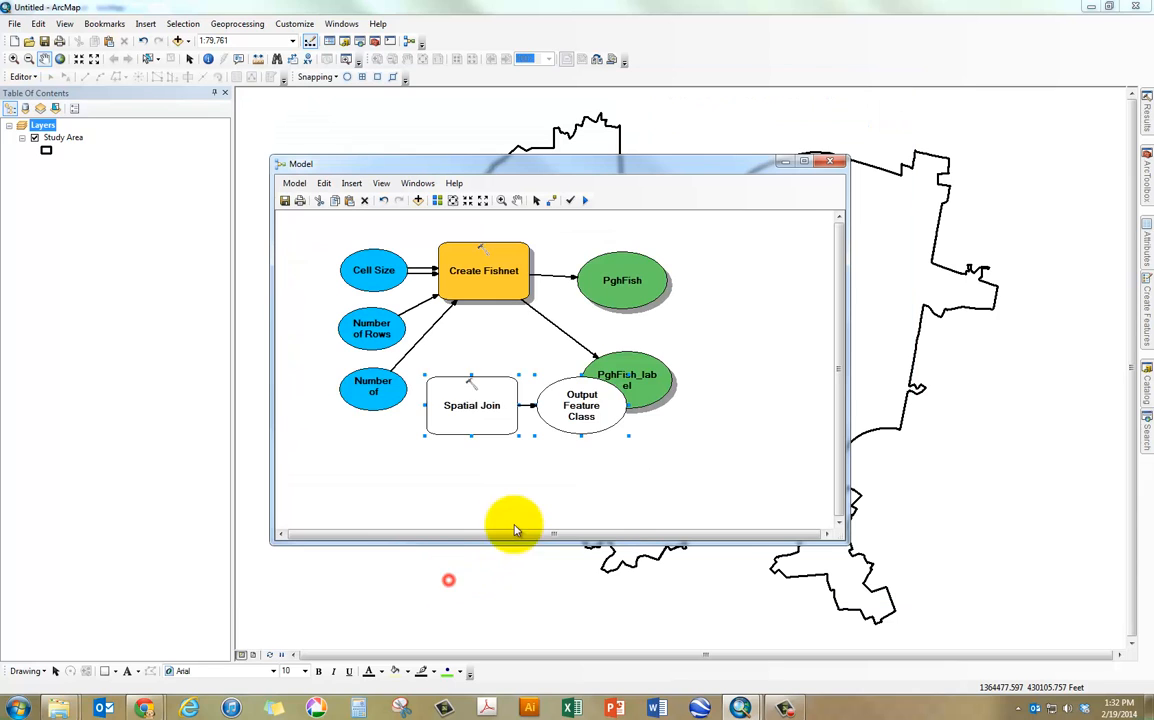
{"action": "left_click", "coordinate": [539, 477]}
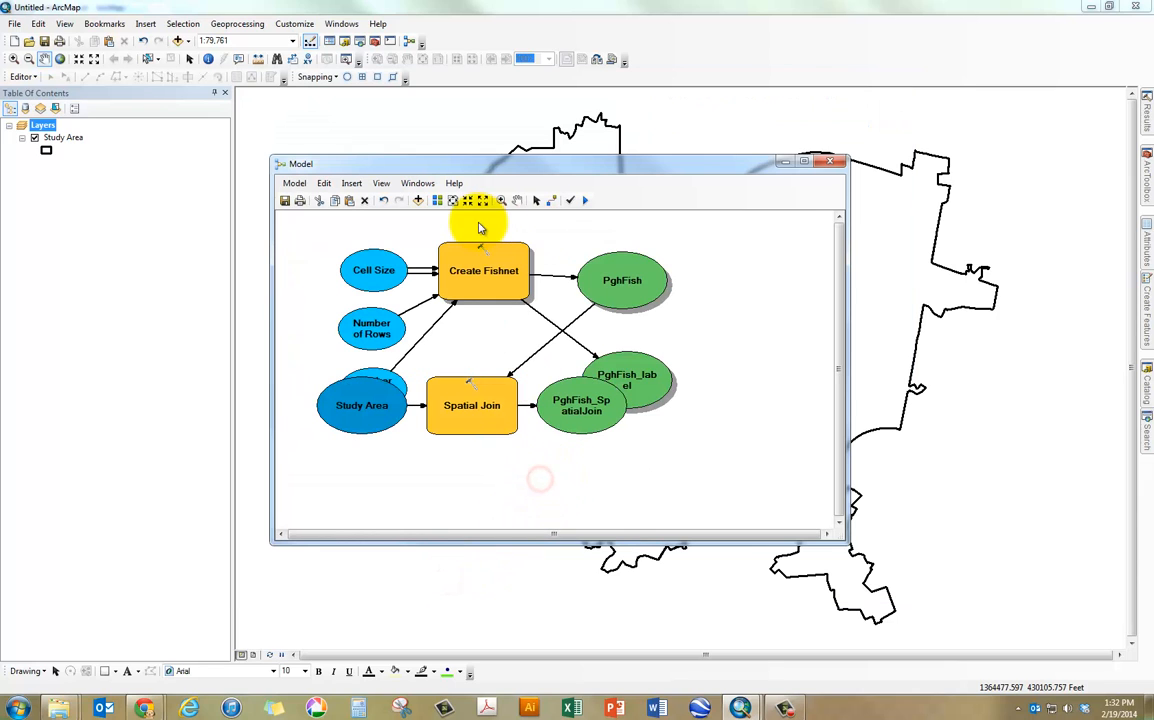
- Arrange Study Area, Spatial Join and PghFish_SpatialJoin in a row beneath the fishnet elements of the model
{"action": "left_click", "coordinate": [470, 398]}
{"action": "left_click_drag", "start_coordinate": [470, 426], "coordinate": [470, 458]}
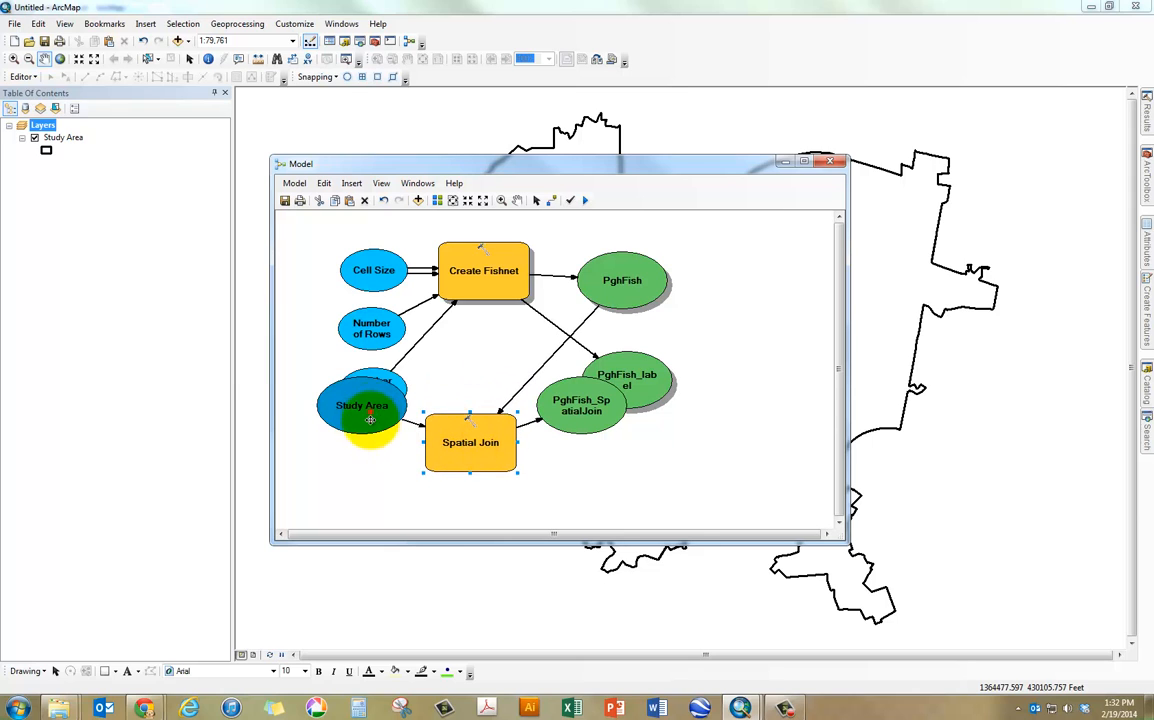
{"action": "left_click_drag", "start_coordinate": [367, 410], "coordinate": [367, 456]}
{"action": "left_click_drag", "start_coordinate": [466, 446], "coordinate": [478, 452]}
{"action": "left_click_drag", "start_coordinate": [597, 408], "coordinate": [648, 453]}
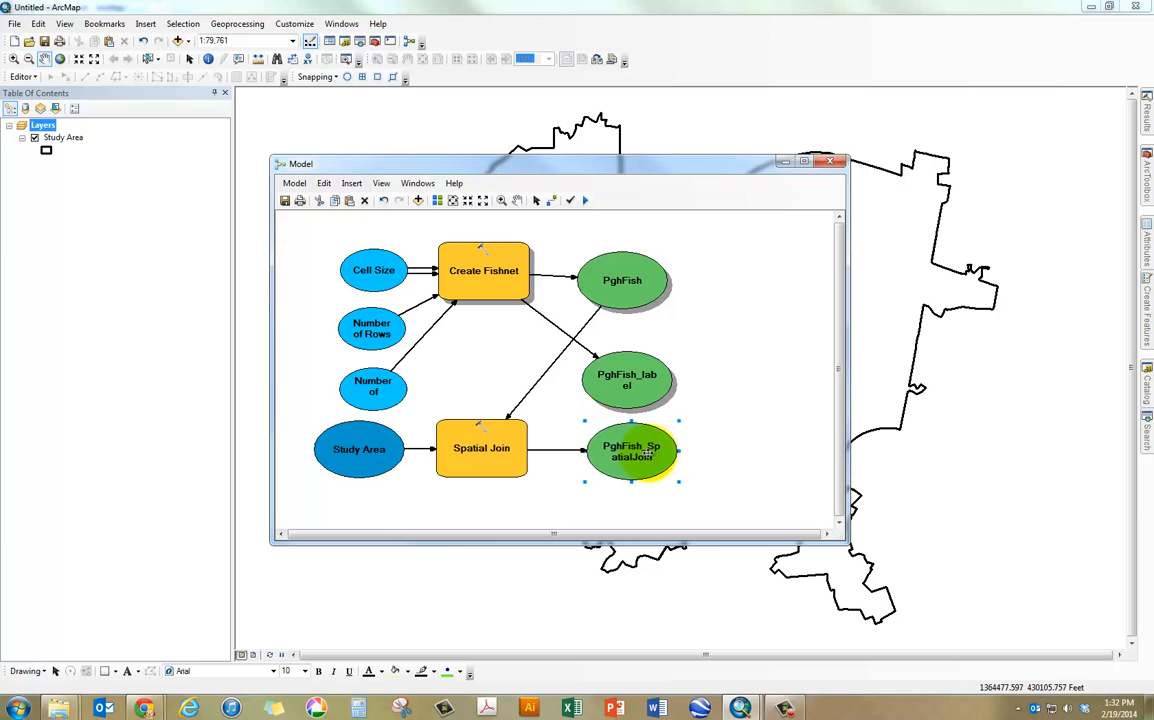
{"action": "left_click", "coordinate": [720, 290]}
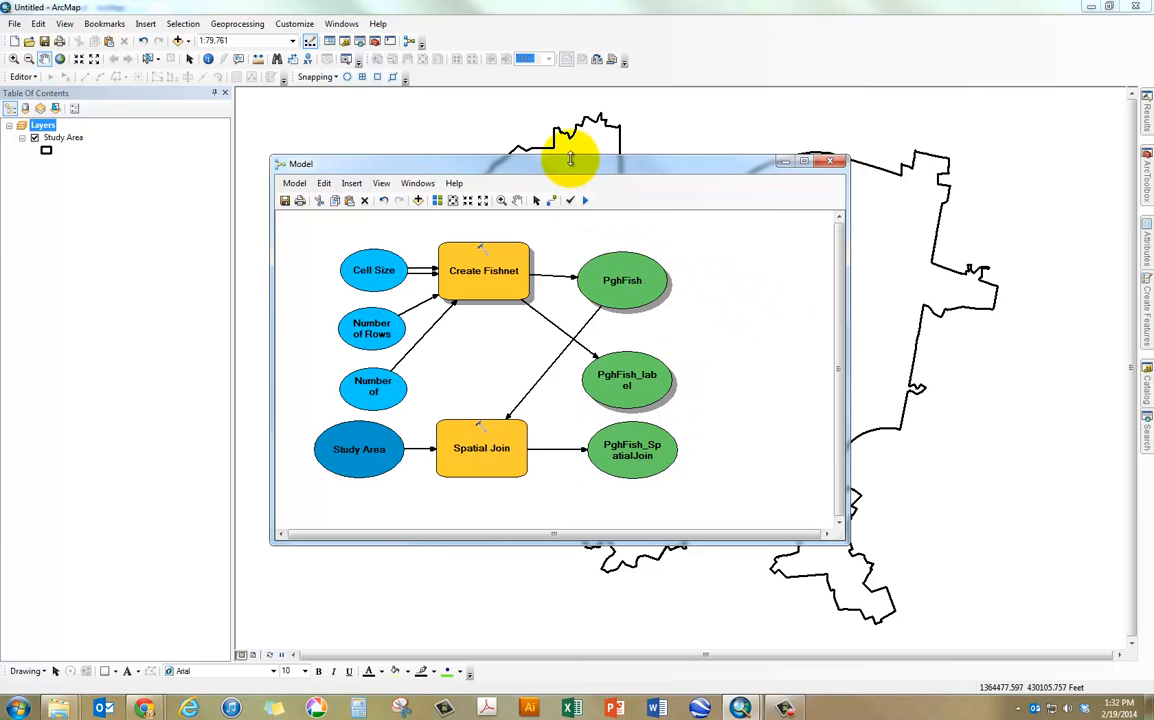
- Enlarge the model window and apply the automatic layout to the diagram, fitting it fully in view
{"action": "left_click_drag", "start_coordinate": [570, 155], "coordinate": [570, 88]}
{"action": "left_click", "coordinate": [482, 132]}
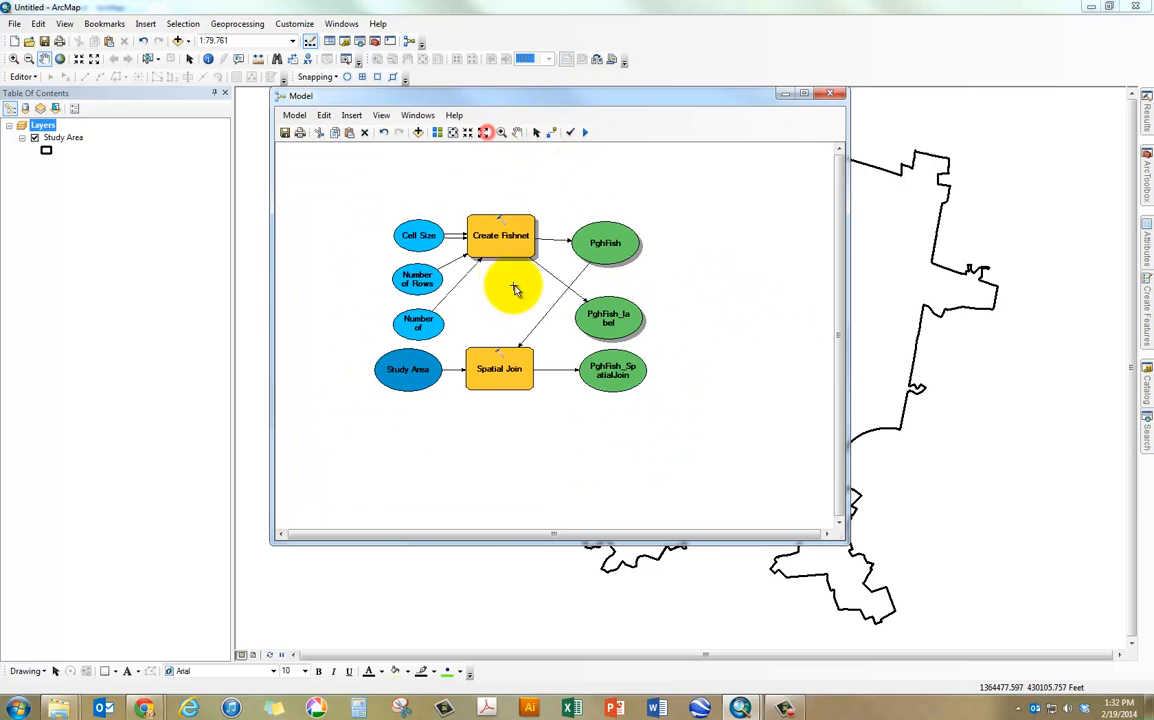
{"action": "left_click", "coordinate": [535, 444]}
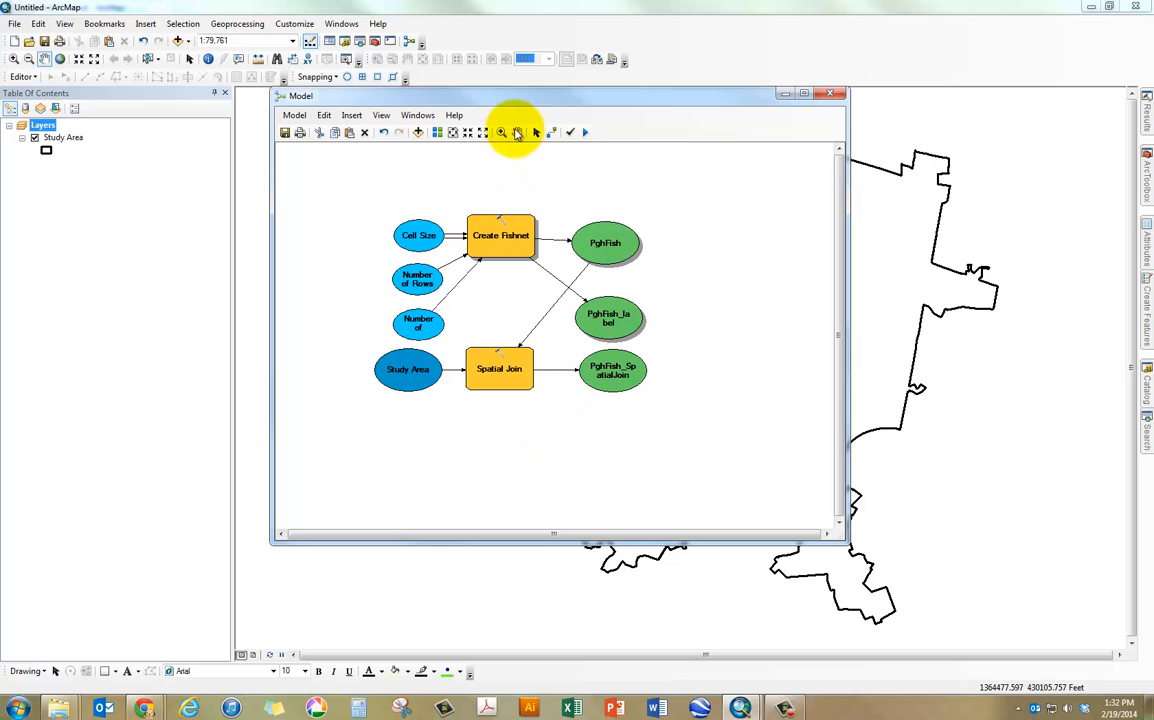
{"action": "left_click", "coordinate": [452, 133]}
{"action": "left_click", "coordinate": [437, 132]}
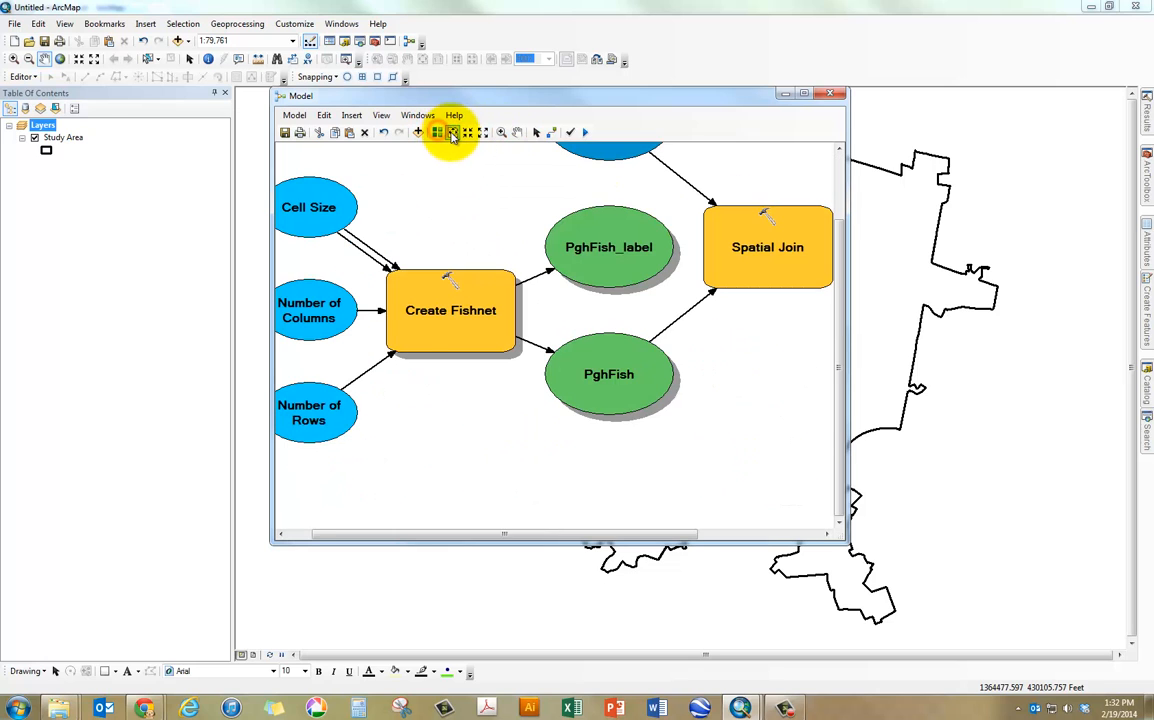
{"action": "left_click", "coordinate": [452, 133]}
{"action": "left_click", "coordinate": [437, 241]}
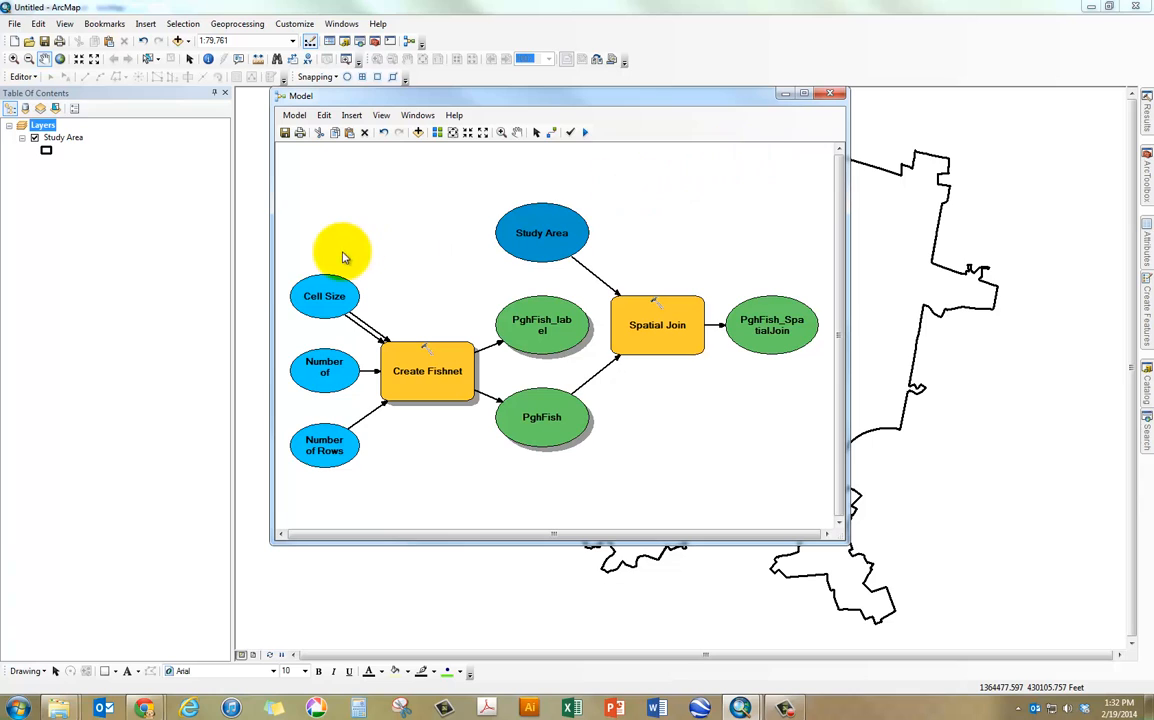
{"action": "left_click_drag", "start_coordinate": [272, 279], "coordinate": [132, 289]}
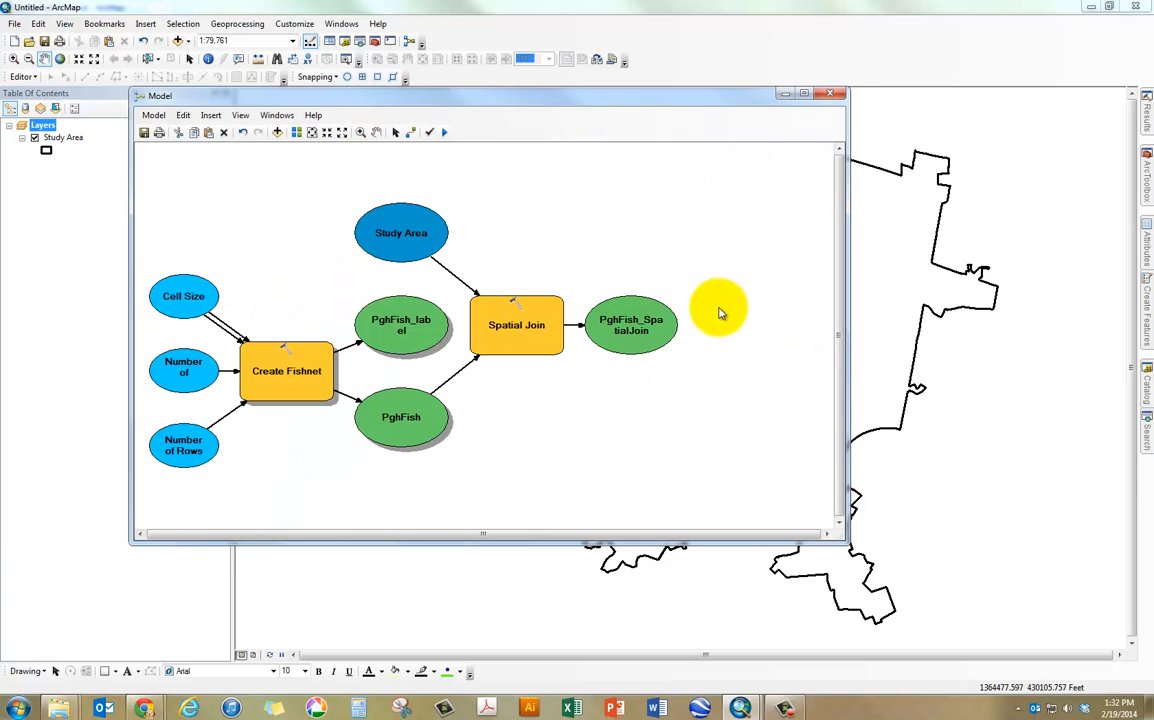
{"action": "left_click_drag", "start_coordinate": [846, 321], "coordinate": [1086, 323]}
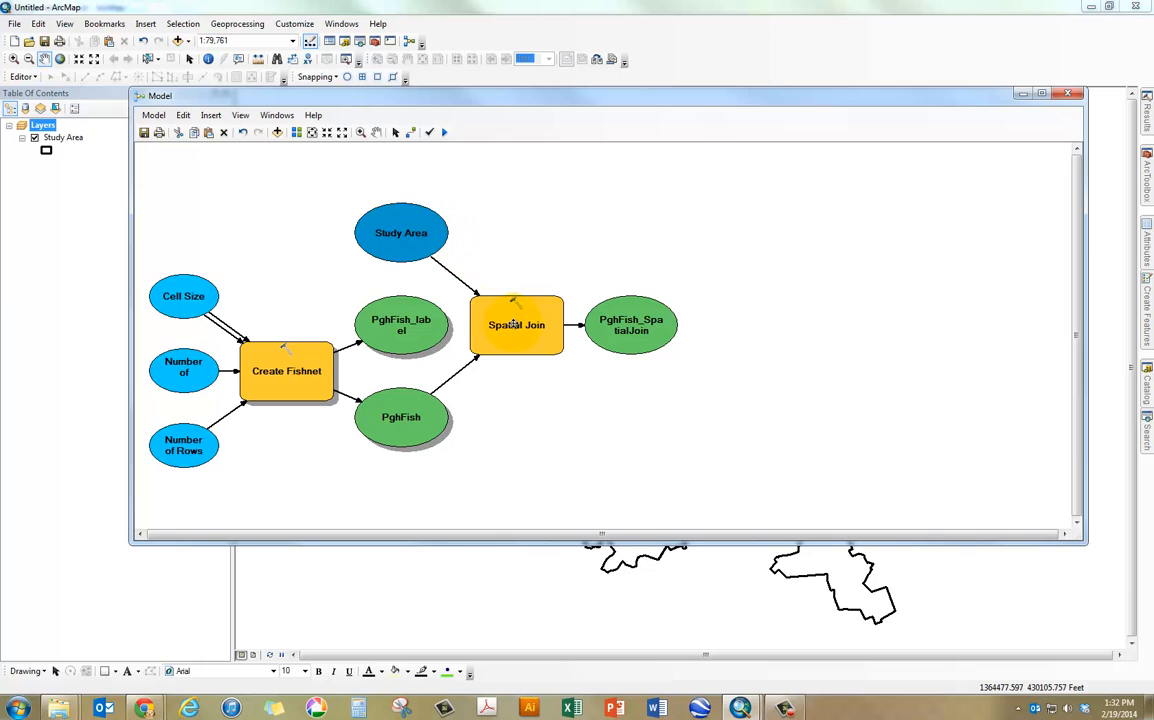
- Run the Spatial Join tool on its own in the model
{"action": "left_click", "coordinate": [524, 412]}
{"action": "right_click", "coordinate": [518, 334]}
{"action": "left_click", "coordinate": [557, 370]}
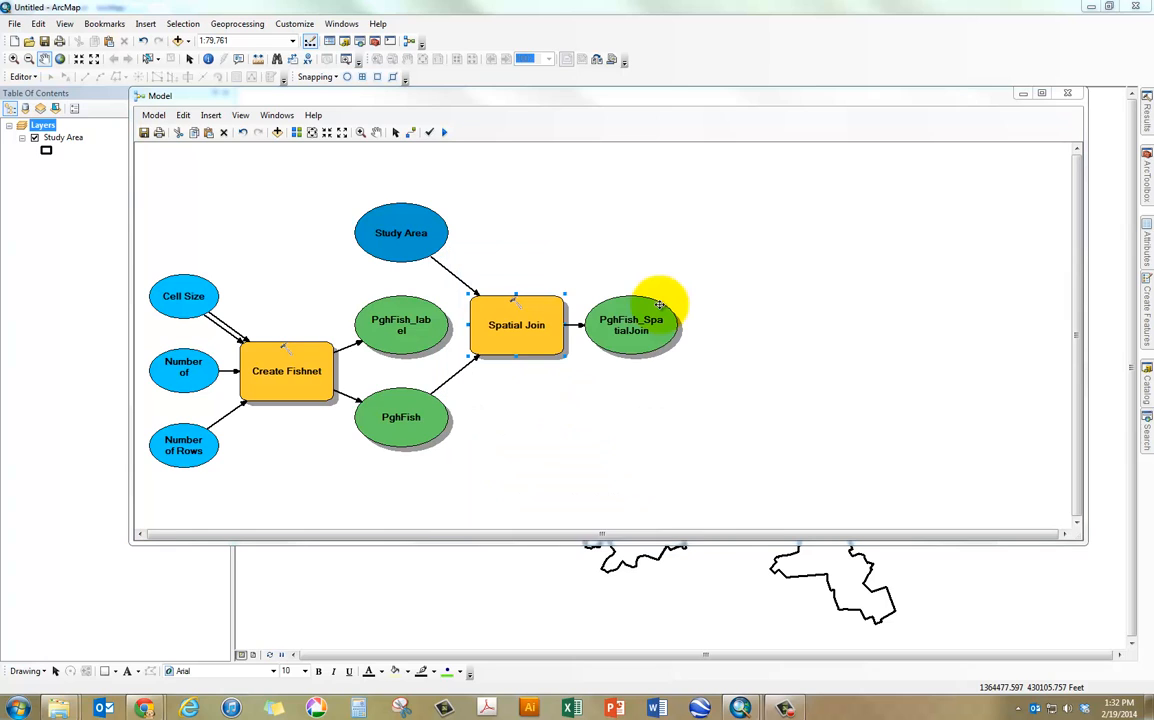
{"action": "left_click", "coordinate": [741, 308]}
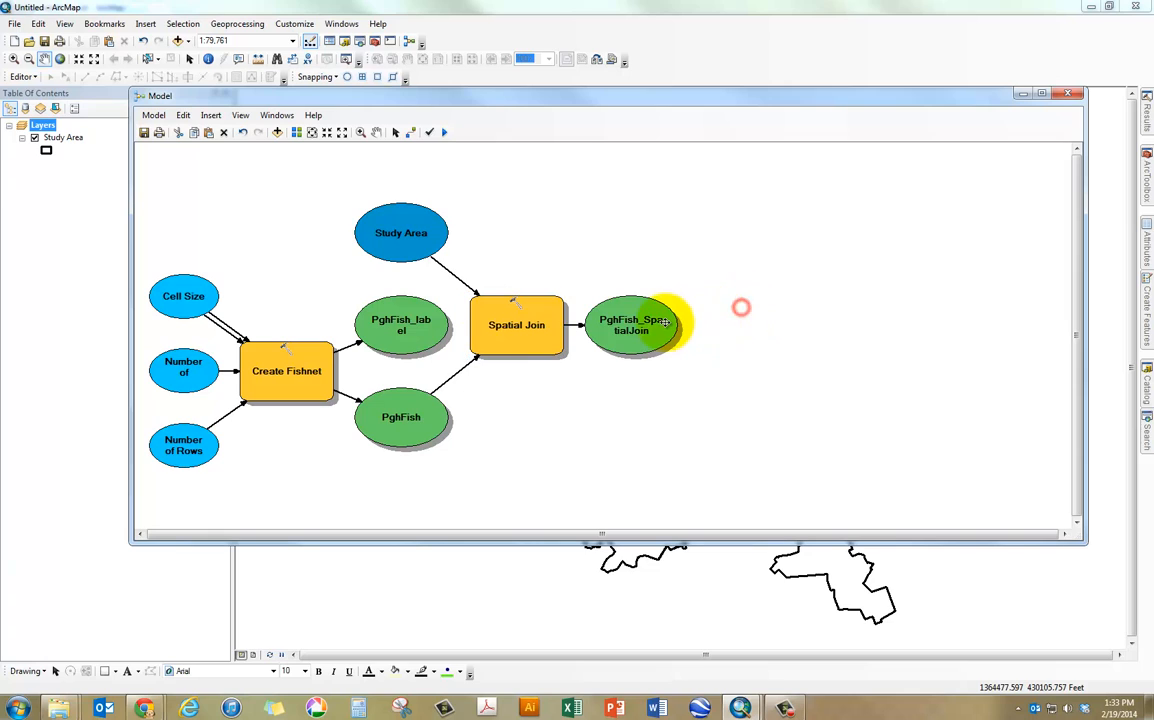
- Add the PghFish_SpatialJoin output to the map display and minimize the model window
{"action": "right_click", "coordinate": [628, 327]}
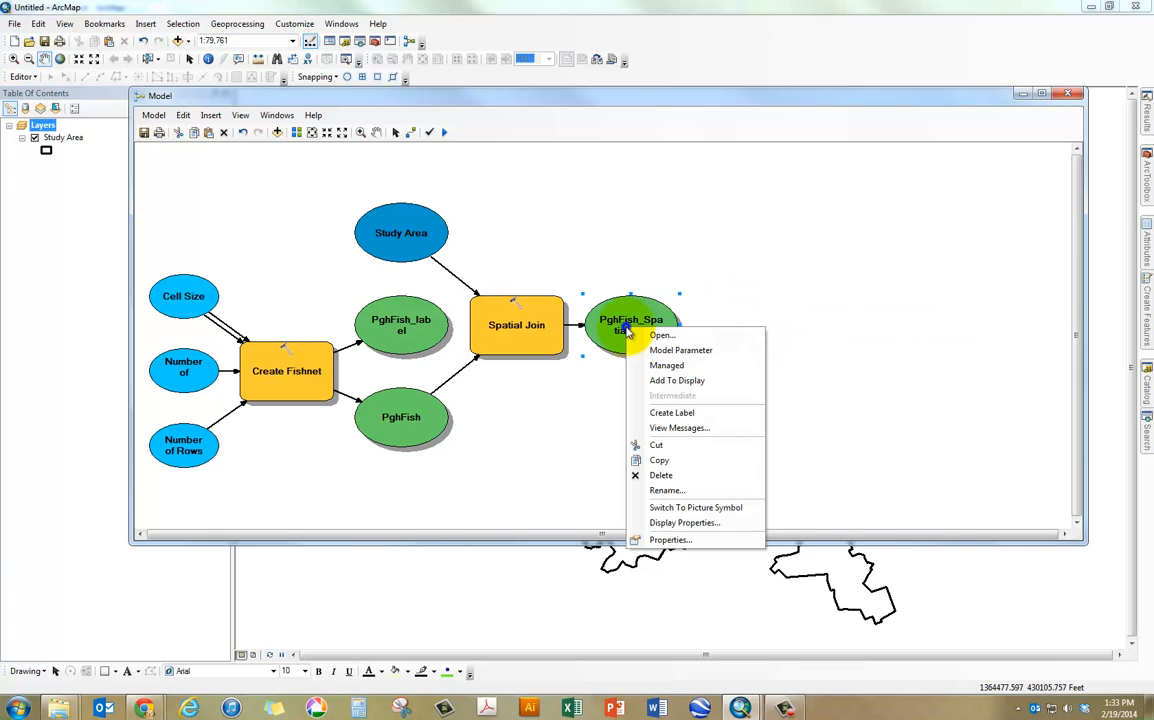
{"action": "left_click", "coordinate": [670, 381]}
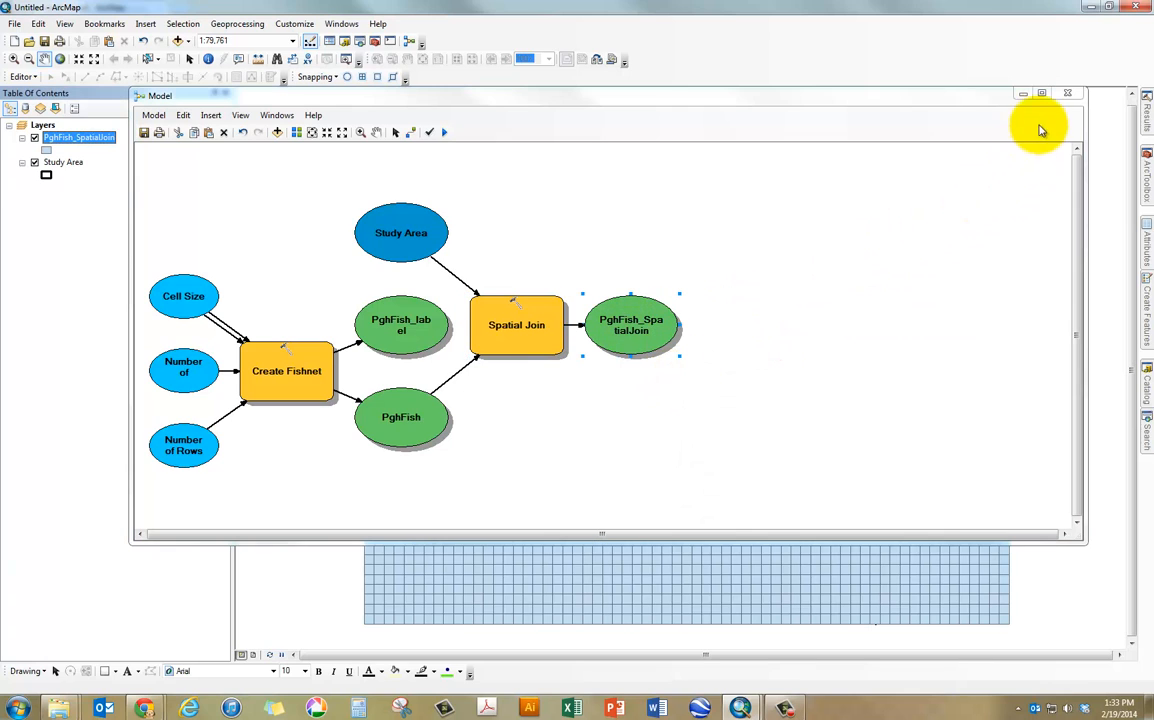
{"action": "left_click", "coordinate": [1021, 94]}
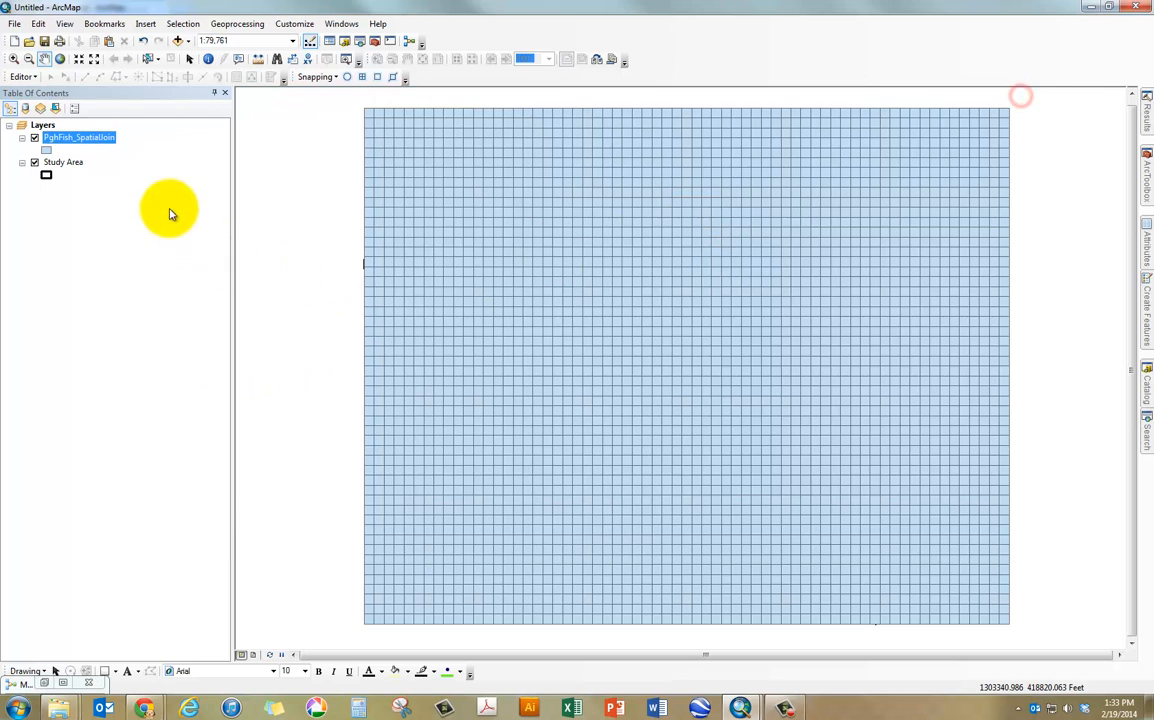
- Examine the PghFish_SpatialJoin attribute table and sort its records by NAME in descending order
{"action": "right_click", "coordinate": [115, 145]}
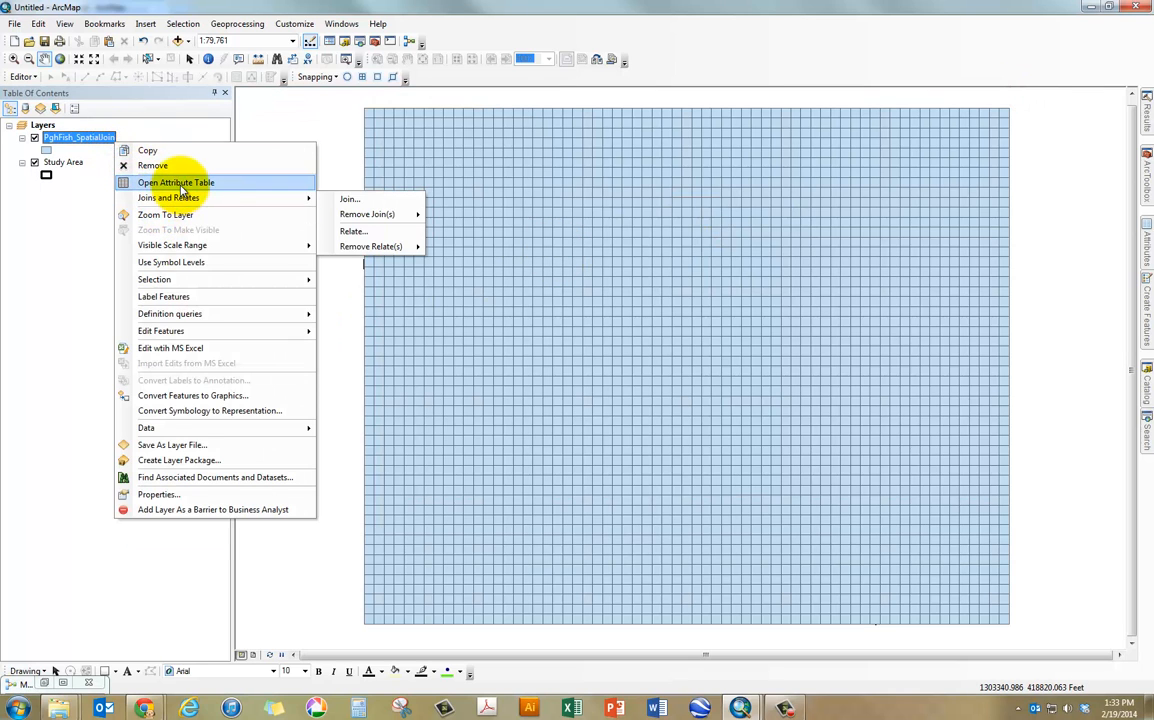
{"action": "left_click", "coordinate": [180, 185]}
{"action": "left_click_drag", "start_coordinate": [369, 575], "coordinate": [345, 588]}
{"action": "scroll", "coordinate": [593, 462], "scroll_direction": "down", "scroll_amount": 13}
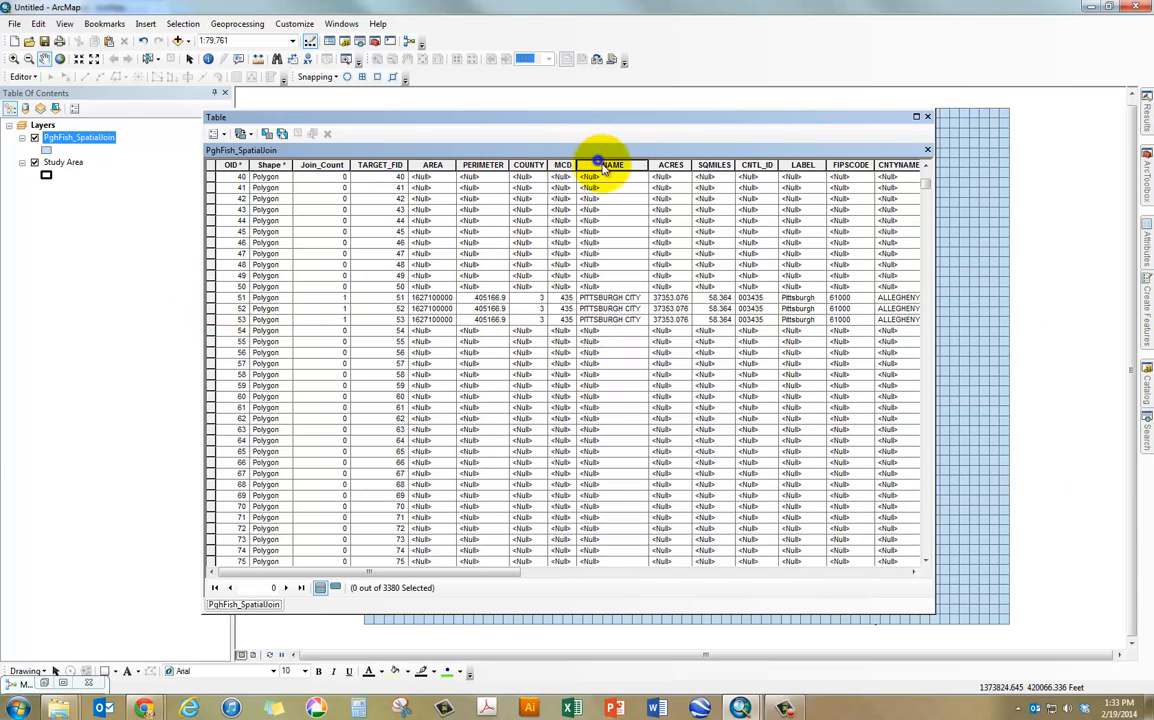
{"action": "right_click", "coordinate": [603, 168]}
{"action": "left_click", "coordinate": [622, 183]}
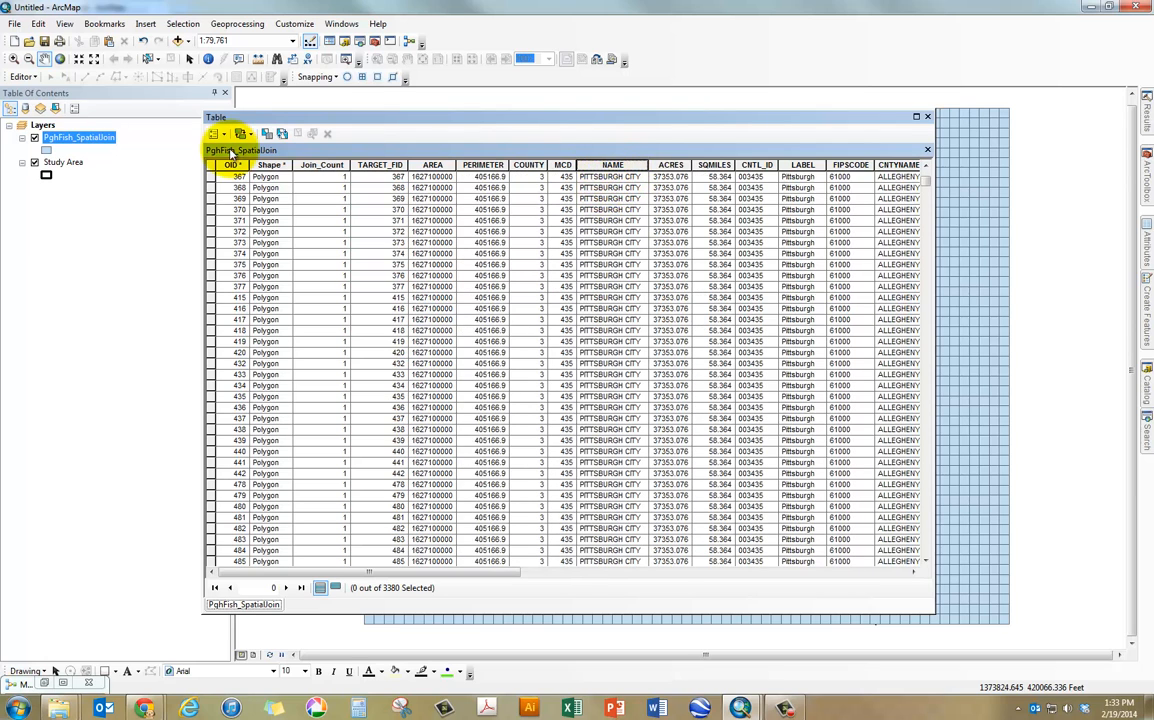
- Select the PghFish_SpatialJoin records where "NAME" = 'PITTSBURGH CITY' and close the table to inspect them on the map
{"action": "left_click", "coordinate": [215, 133]}
{"action": "left_click", "coordinate": [245, 98]}
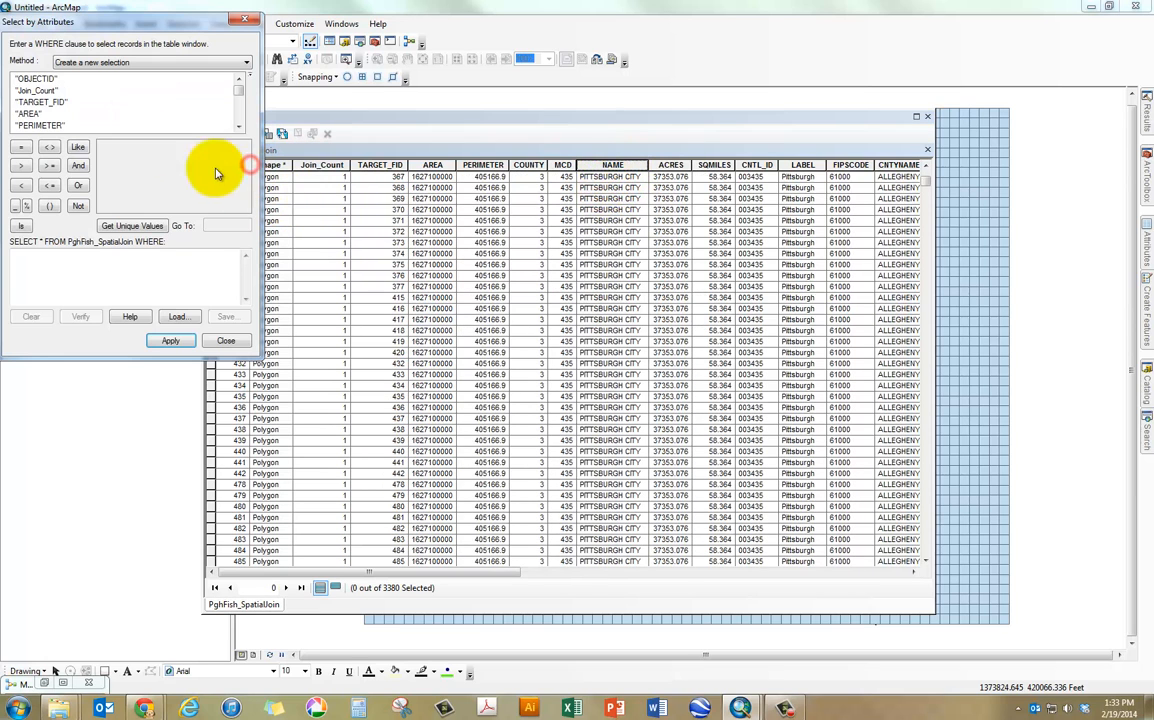
{"action": "scroll", "coordinate": [121, 103], "scroll_direction": "down", "scroll_amount": 2}
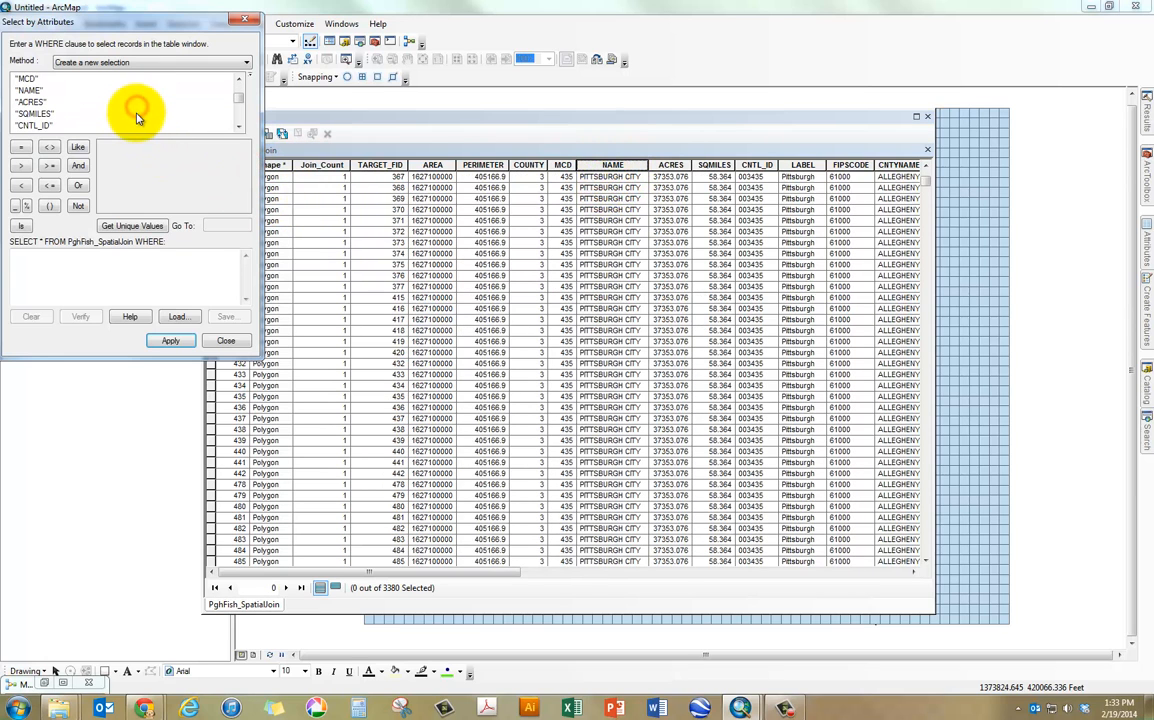
{"action": "double_click", "coordinate": [33, 91]}
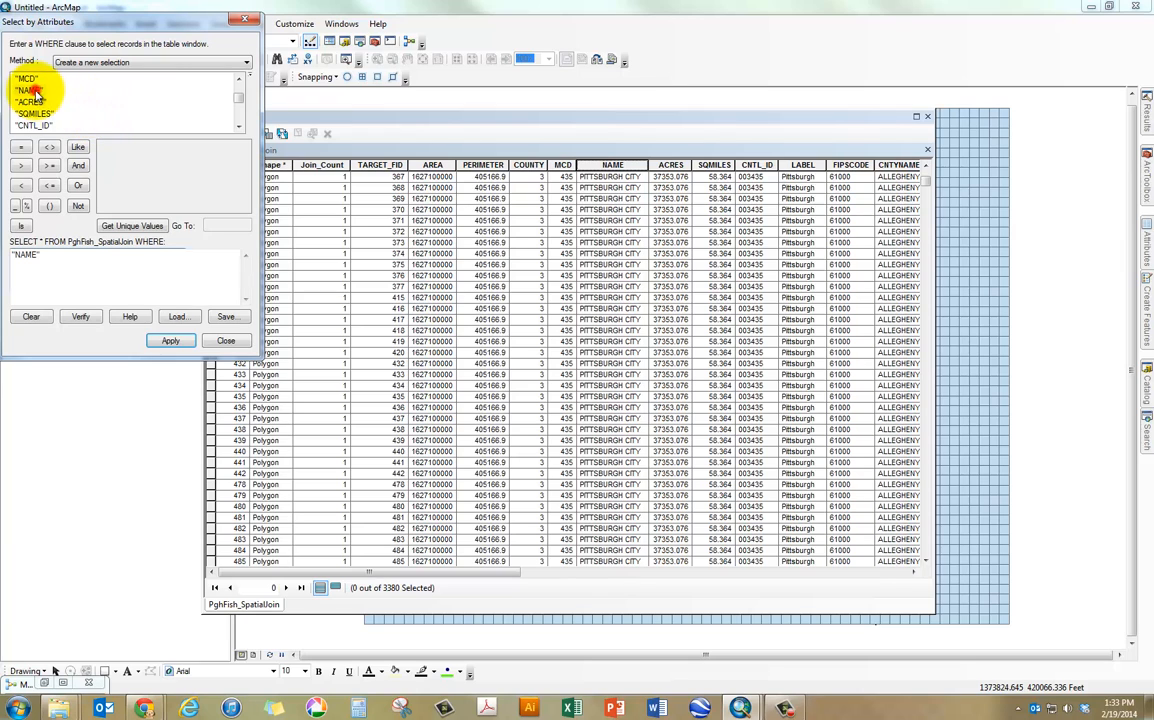
{"action": "left_click", "coordinate": [25, 147]}
{"action": "left_click", "coordinate": [131, 225]}
{"action": "double_click", "coordinate": [110, 157]}
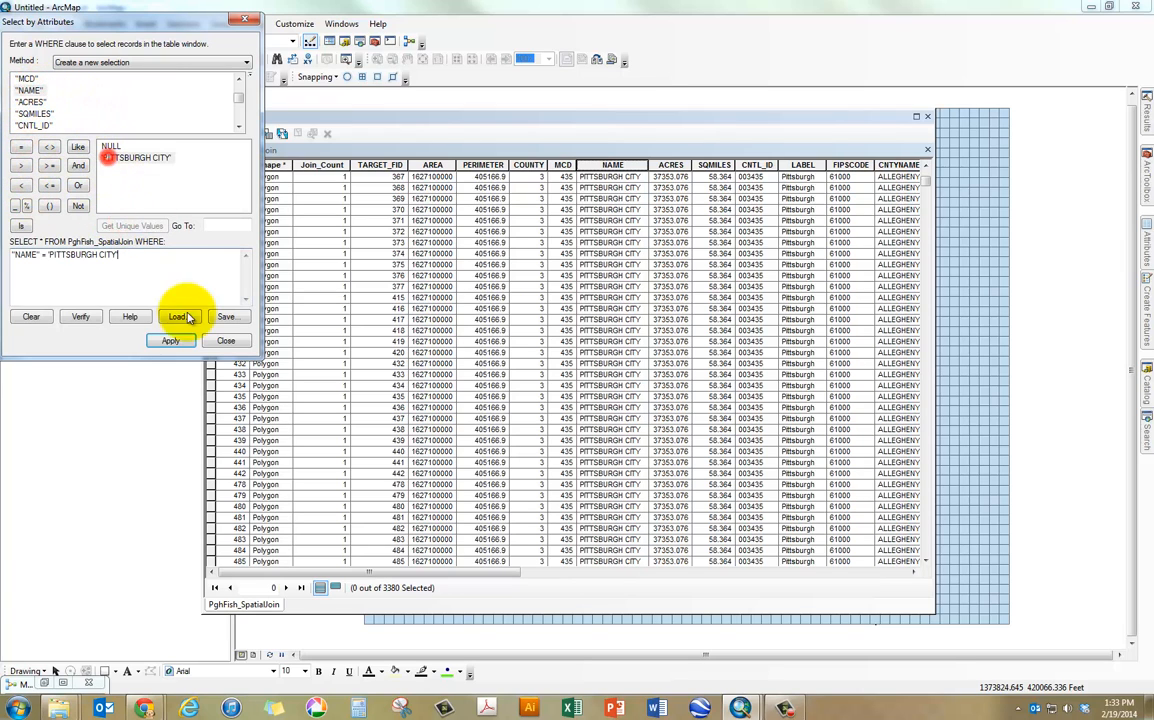
{"action": "left_click", "coordinate": [170, 340]}
{"action": "left_click", "coordinate": [770, 117]}
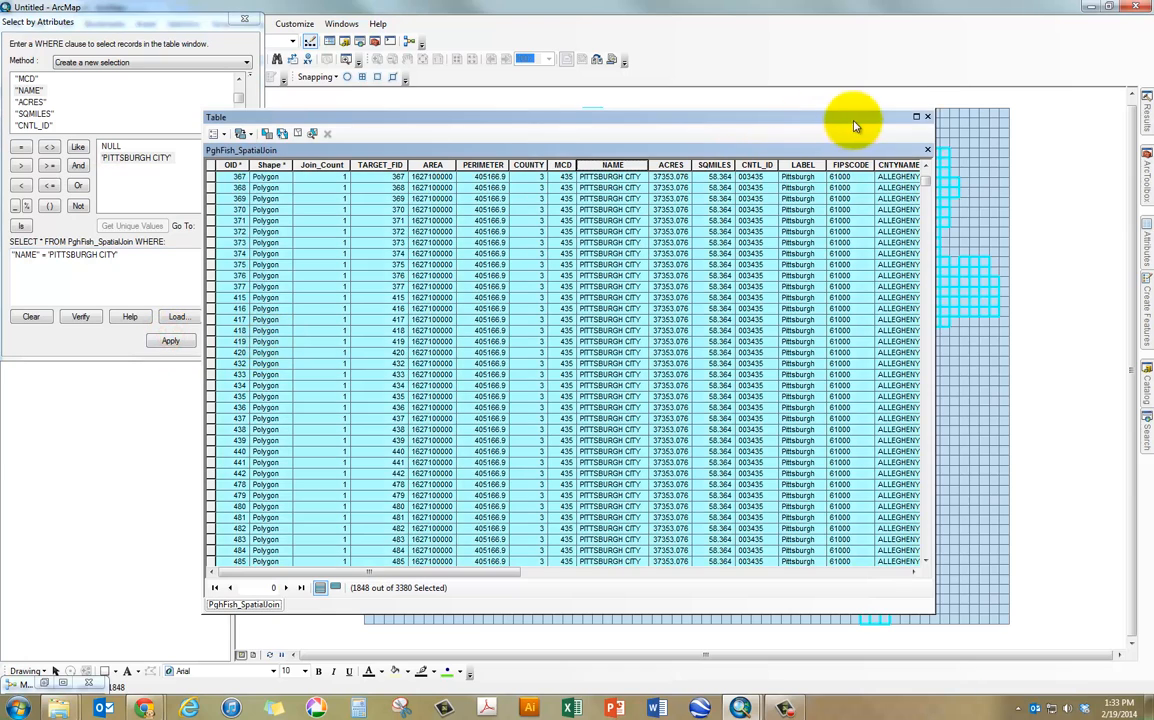
{"action": "left_click", "coordinate": [926, 118]}
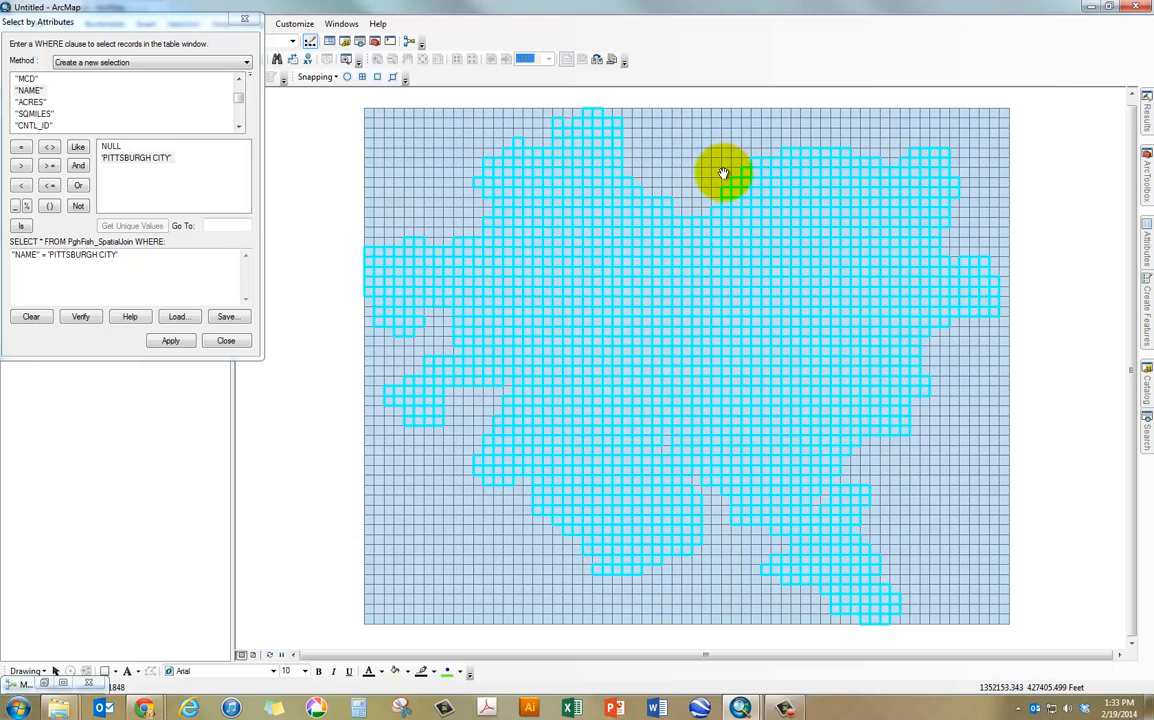
- Clear the selected fishnet cells and return to the model window
{"action": "left_click", "coordinate": [240, 347]}
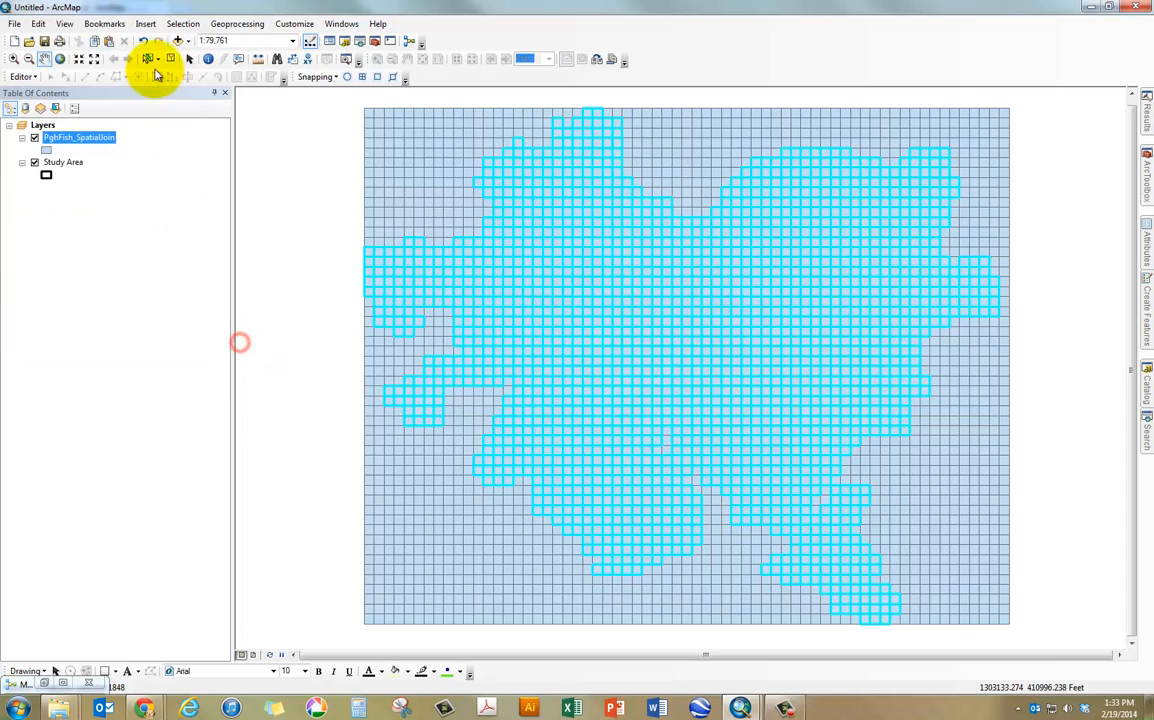
{"action": "left_click", "coordinate": [165, 58]}
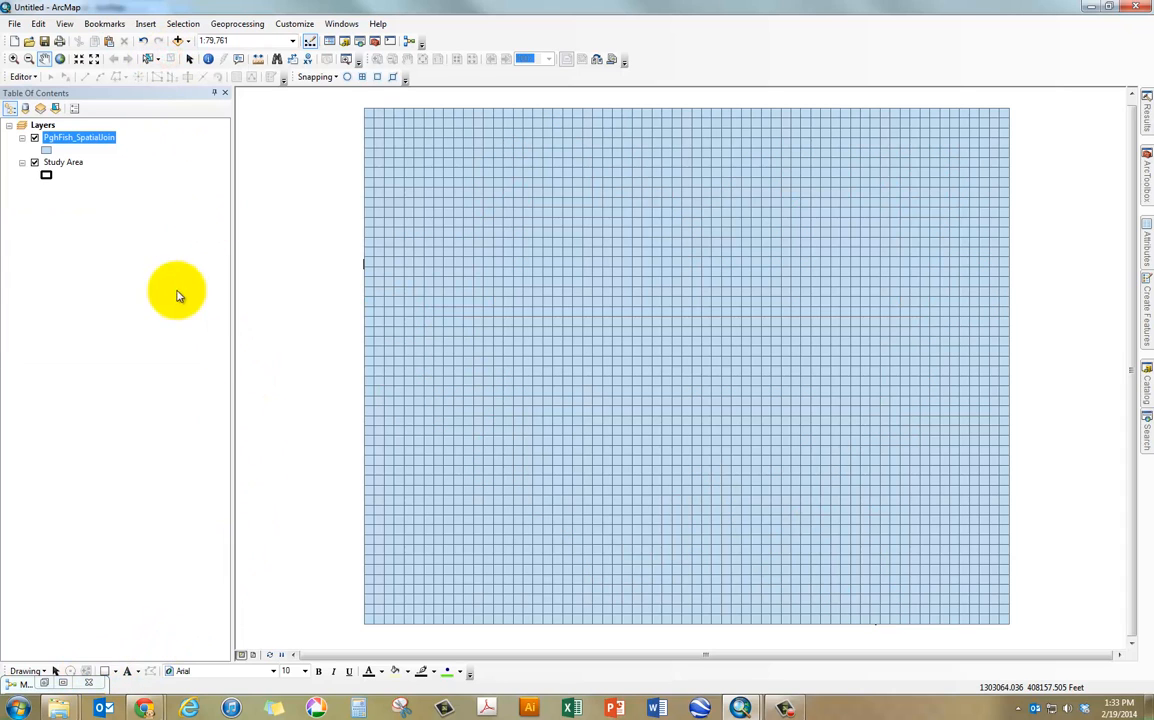
{"action": "left_click", "coordinate": [48, 684]}
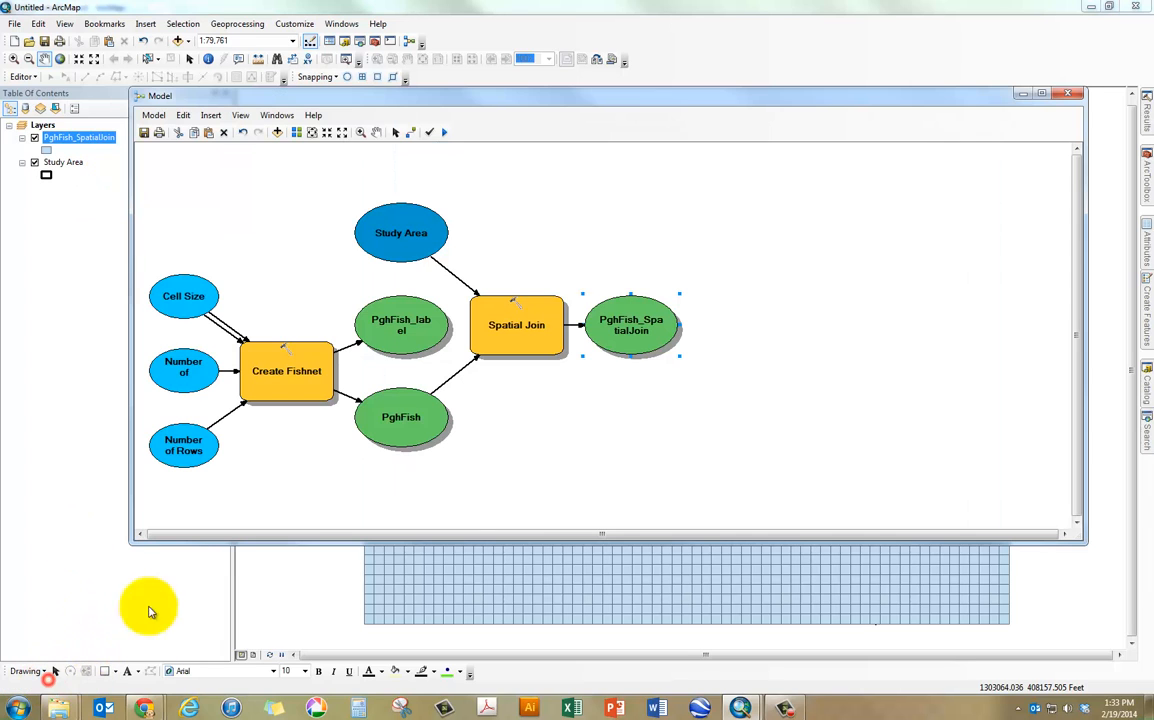
- Remove the PghFish_SpatialJoin output from the map display and deselect it in the model
{"action": "right_click", "coordinate": [636, 329]}
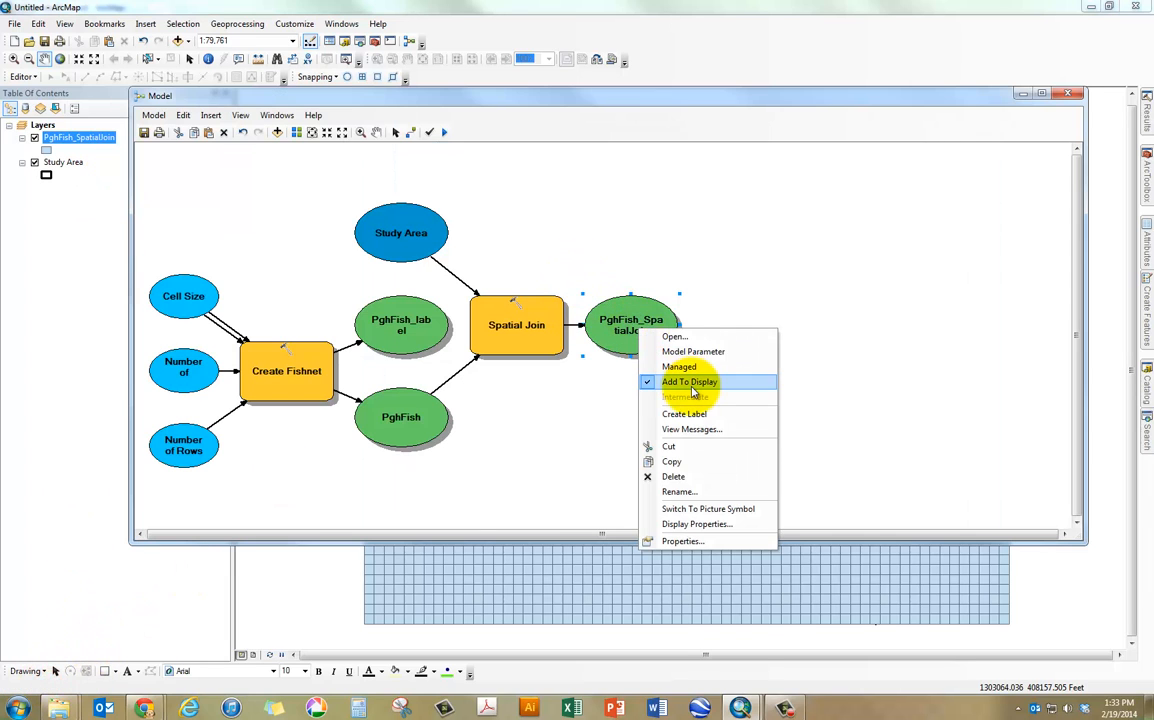
{"action": "left_click", "coordinate": [689, 383]}
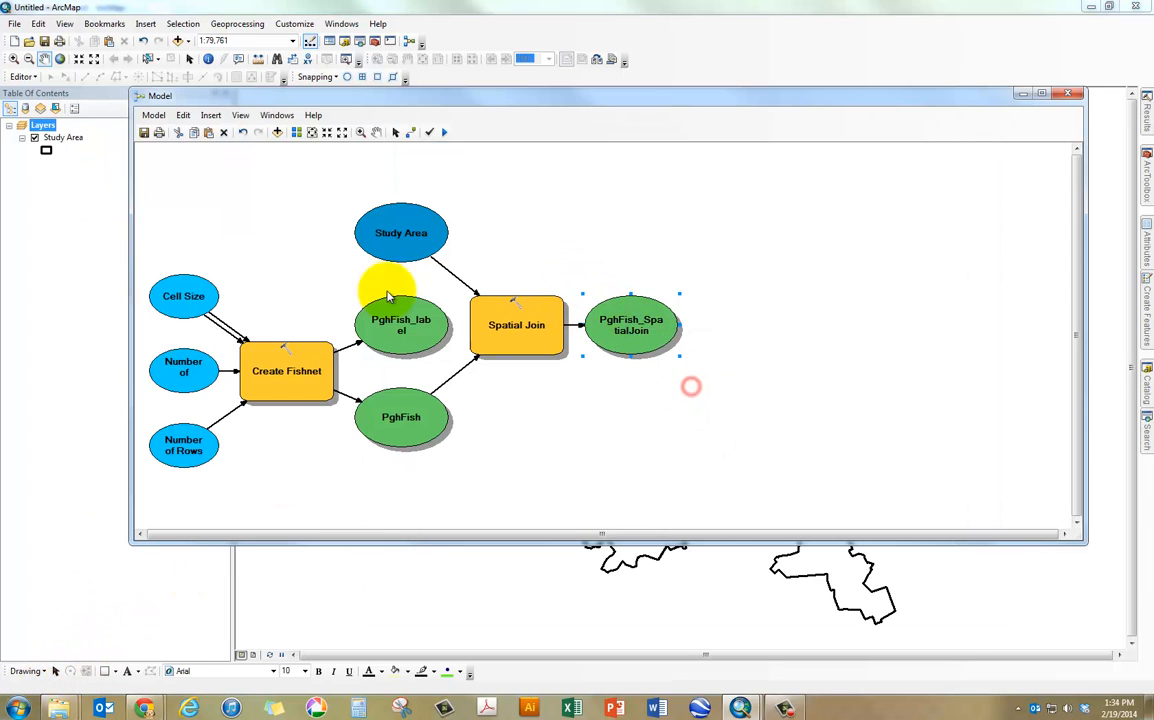
{"action": "left_click", "coordinate": [586, 214]}
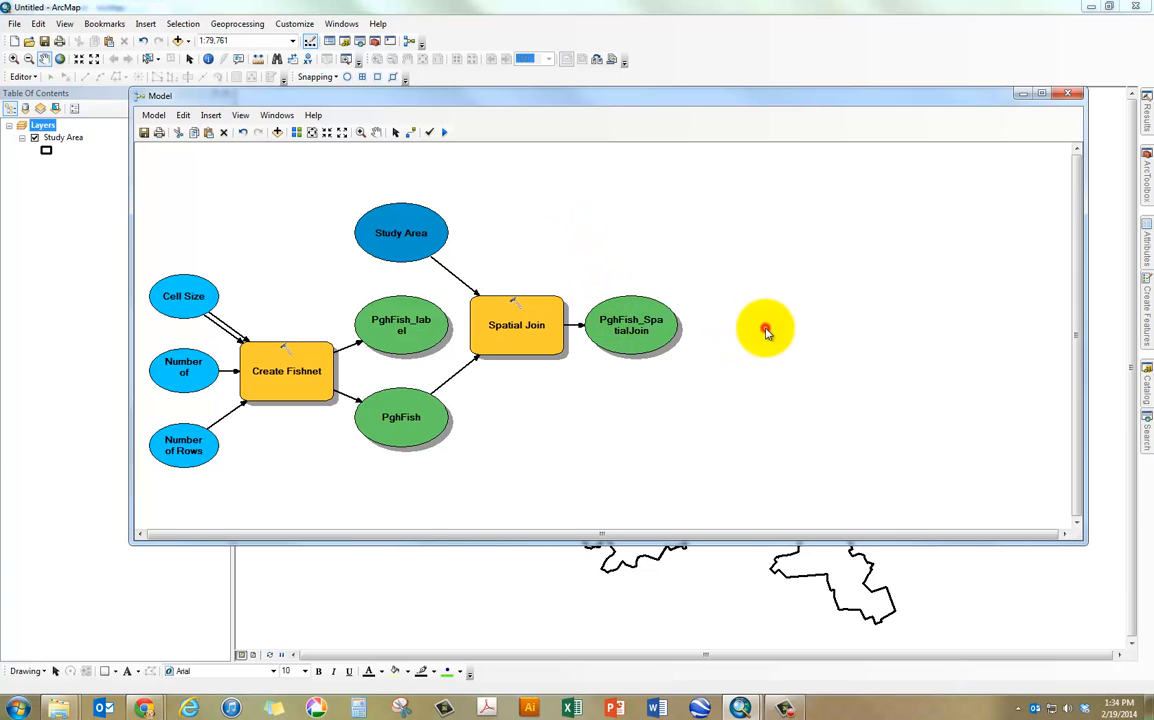
{"action": "left_click", "coordinate": [677, 232]}
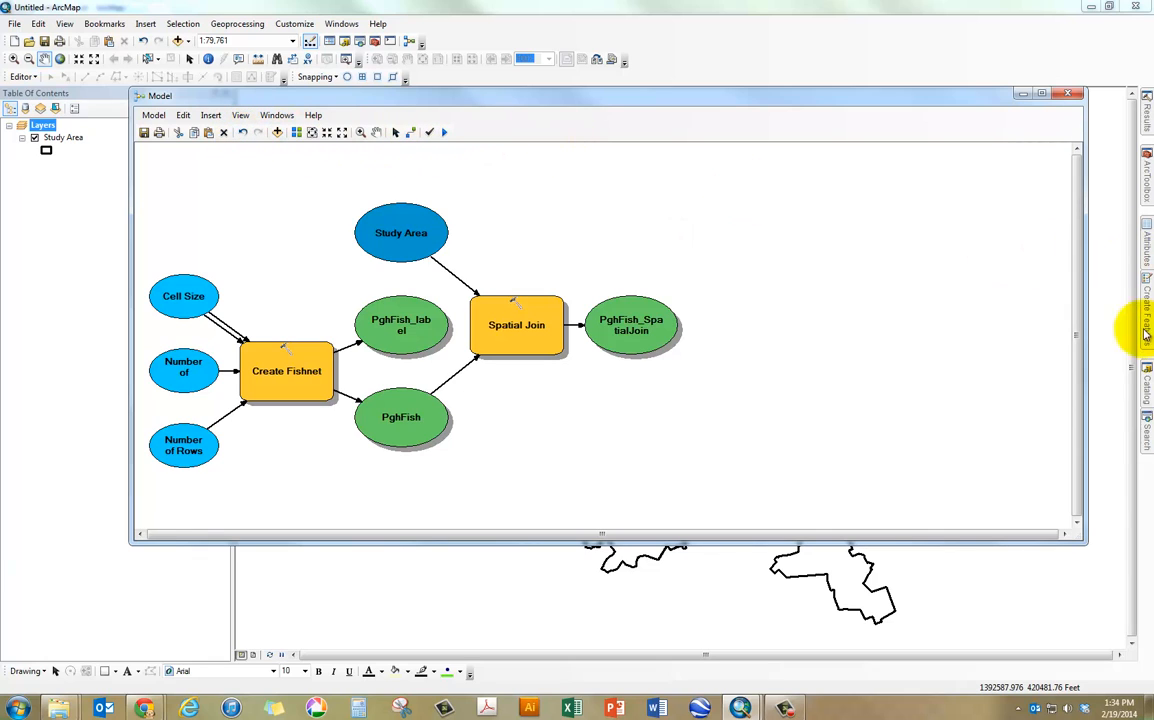
- Search the tools for "select" and add the Select (Analysis) tool to the model beside PghFish_SpatialJoin
{"action": "mouse_move", "coordinate": [1145, 425]}
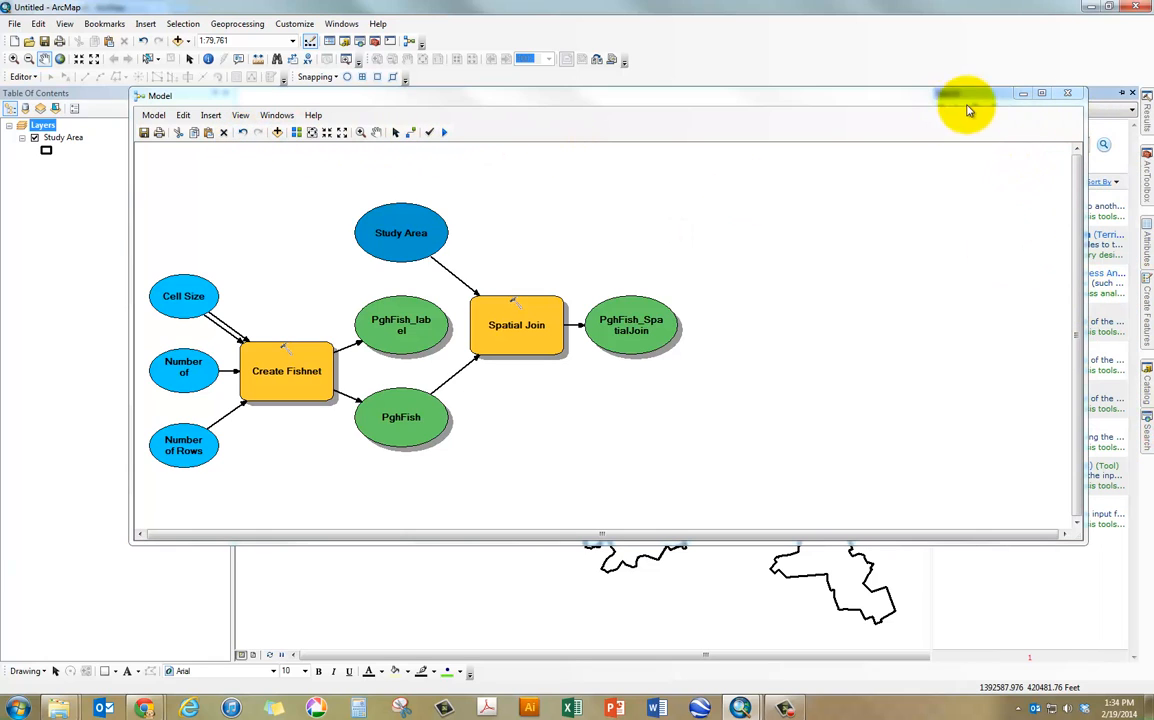
{"action": "left_click_drag", "start_coordinate": [905, 98], "coordinate": [797, 106]}
{"action": "left_click", "coordinate": [1047, 143]}
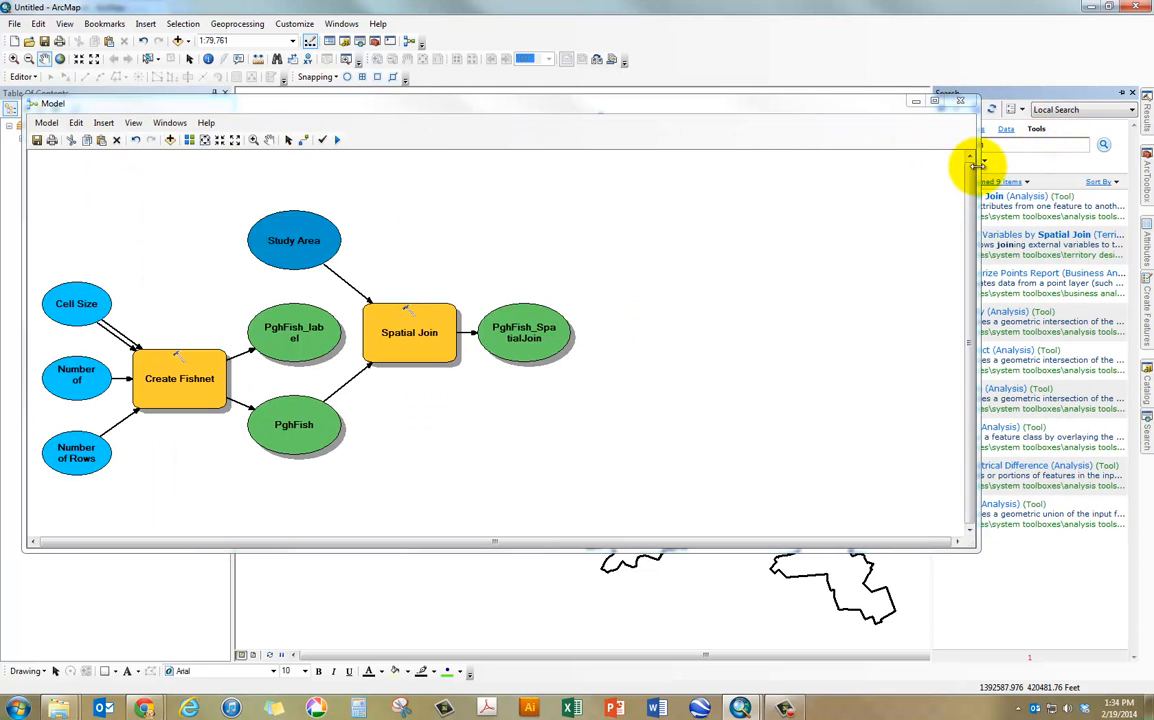
{"action": "left_click_drag", "start_coordinate": [979, 160], "coordinate": [929, 170]}
{"action": "left_click", "coordinate": [1009, 145]}
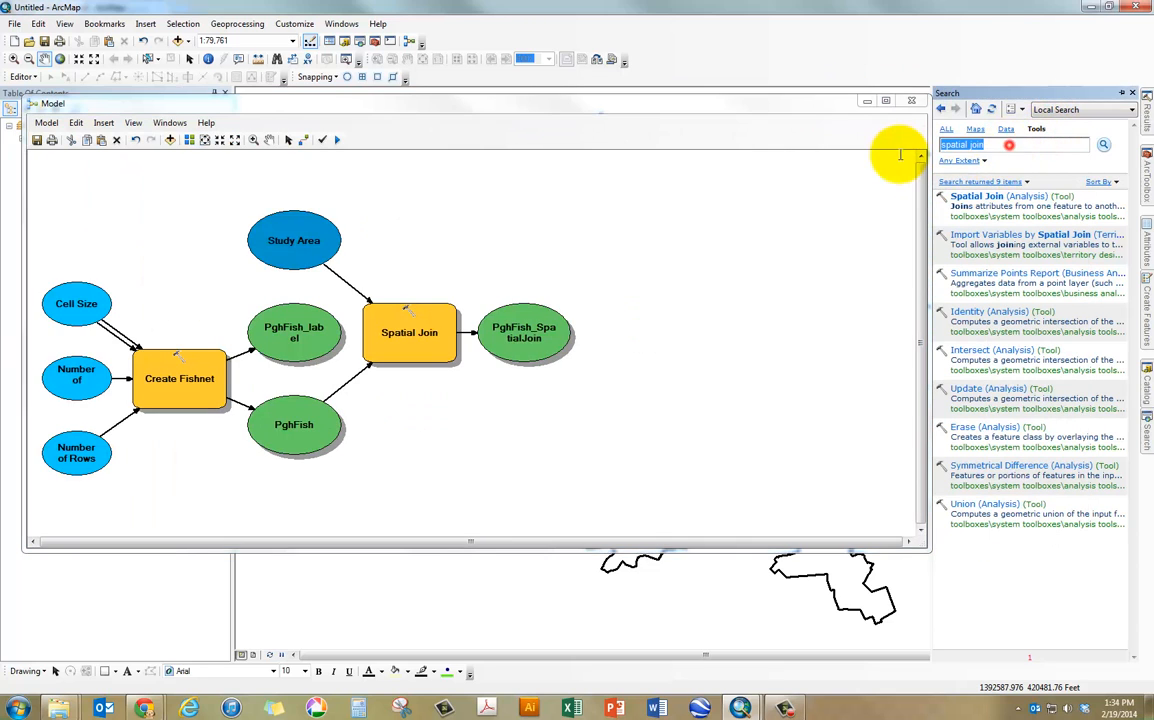
{"action": "type", "text": "select"}
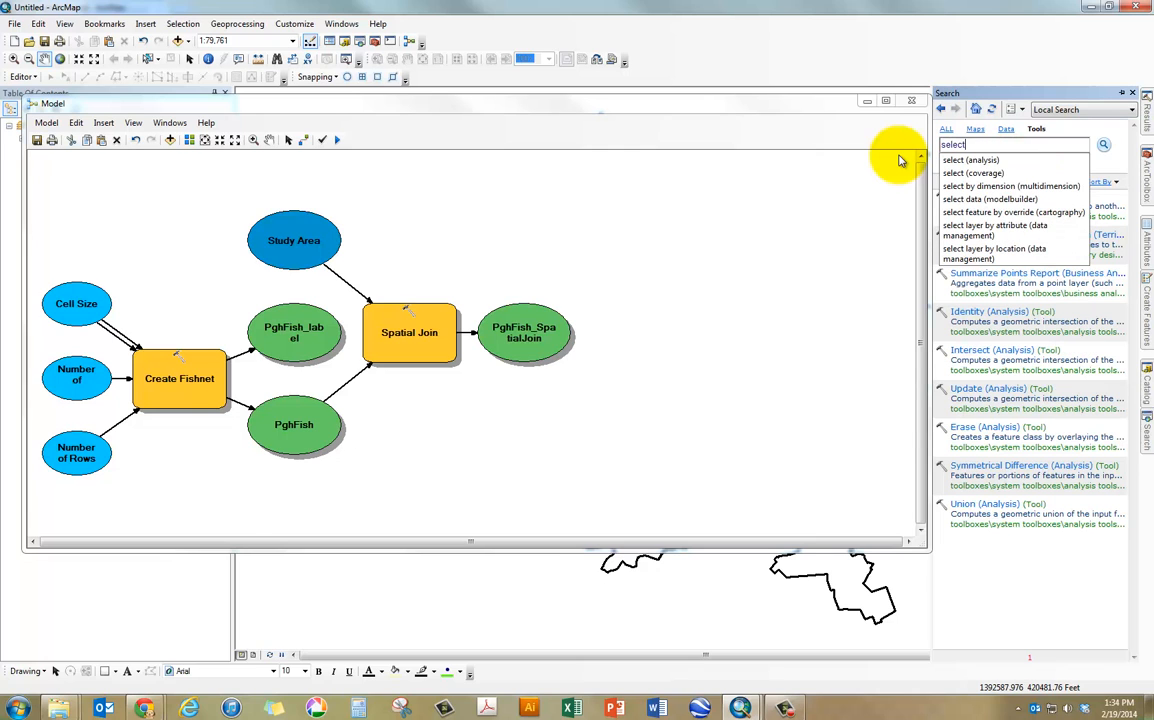
{"action": "key", "text": "Return"}
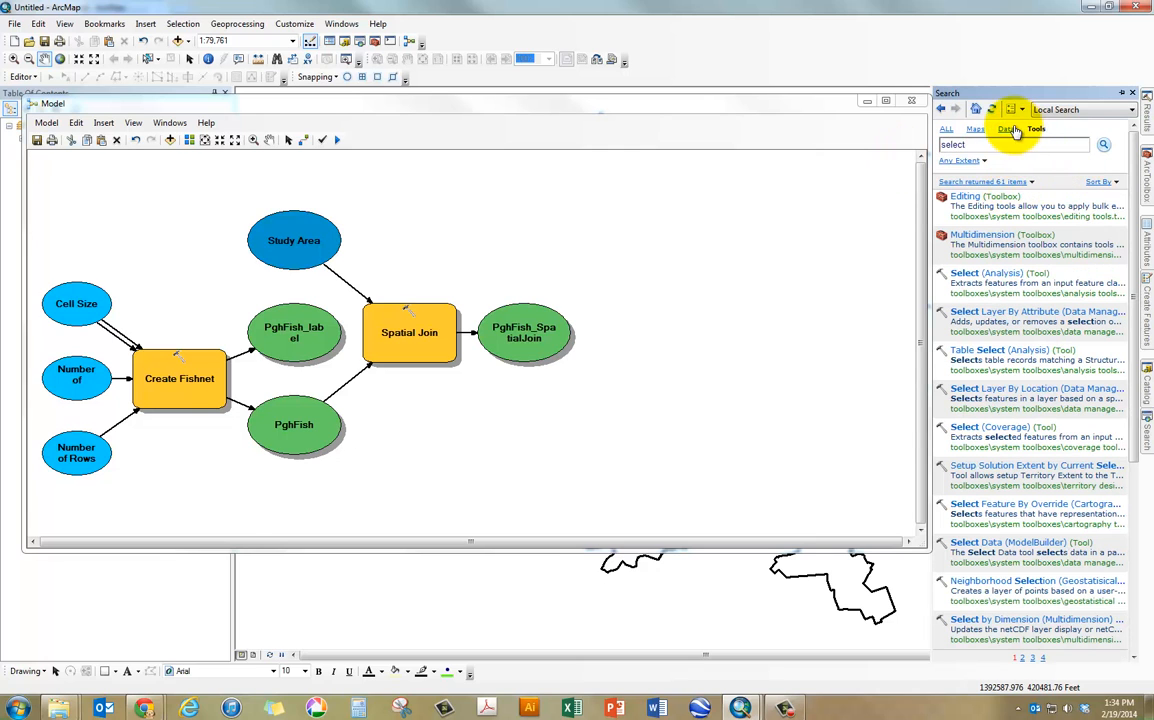
{"action": "left_click_drag", "start_coordinate": [996, 272], "coordinate": [818, 314]}
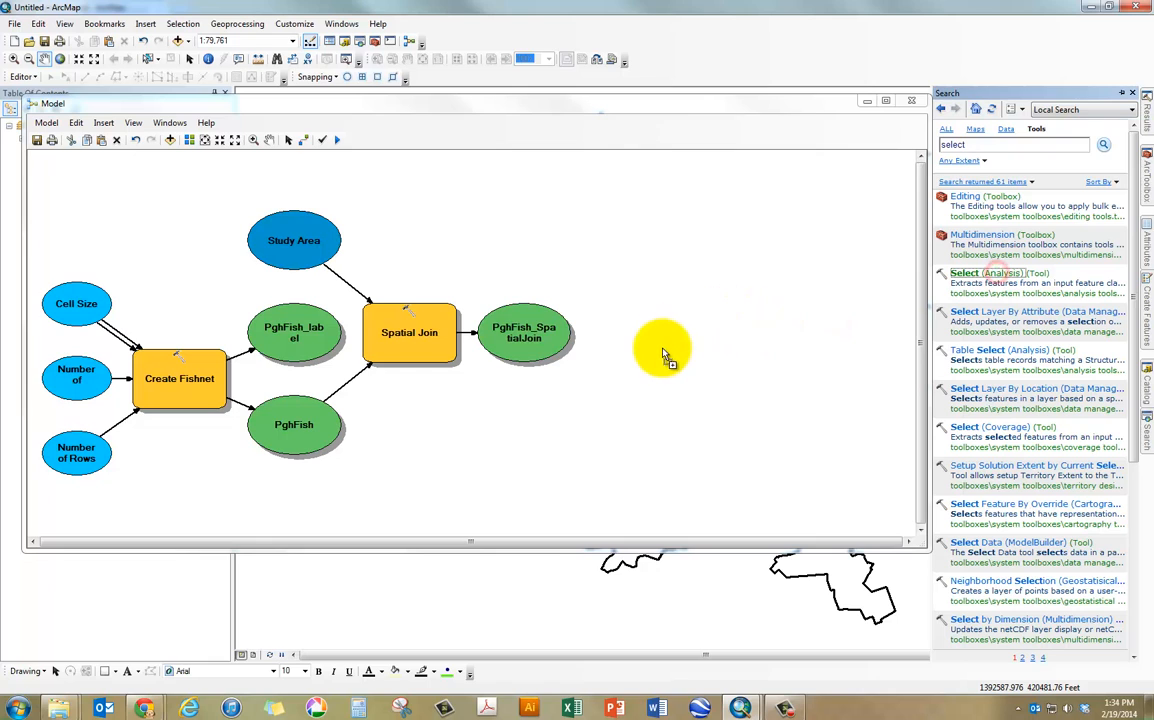
{"action": "left_click_drag", "start_coordinate": [662, 350], "coordinate": [665, 345]}
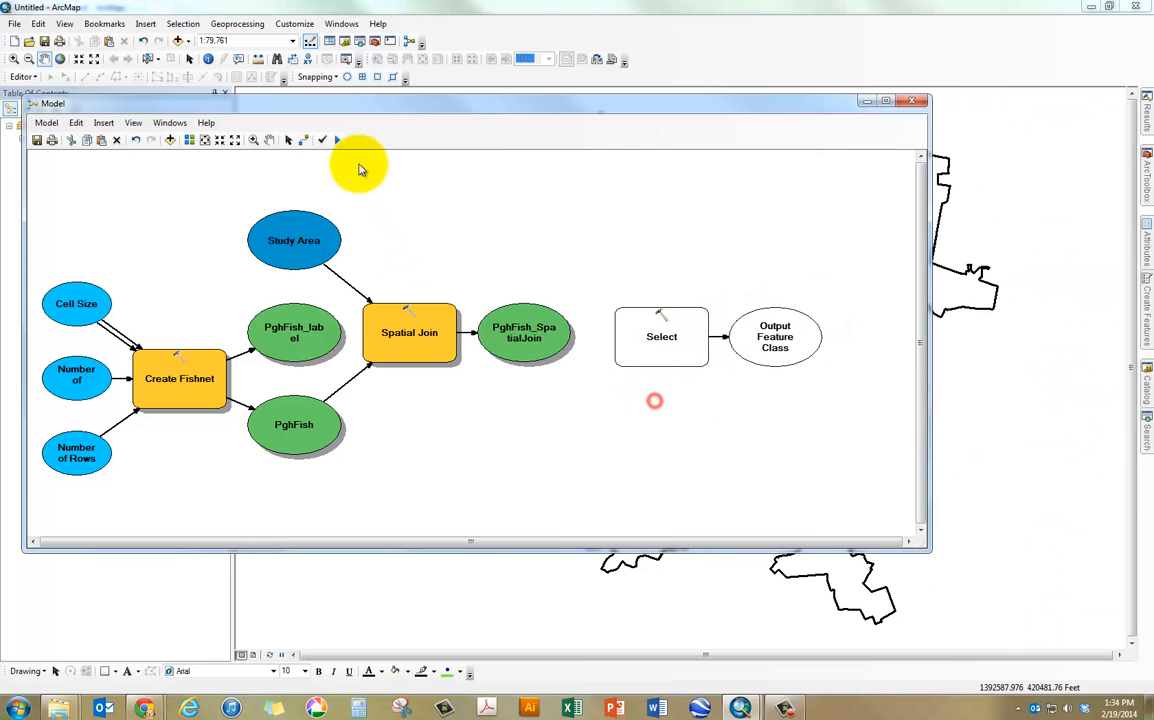
- Connect PghFish_SpatialJoin to the Select tool as its Input Features
{"action": "left_click", "coordinate": [304, 141]}
{"action": "left_click_drag", "start_coordinate": [515, 334], "coordinate": [660, 342]}
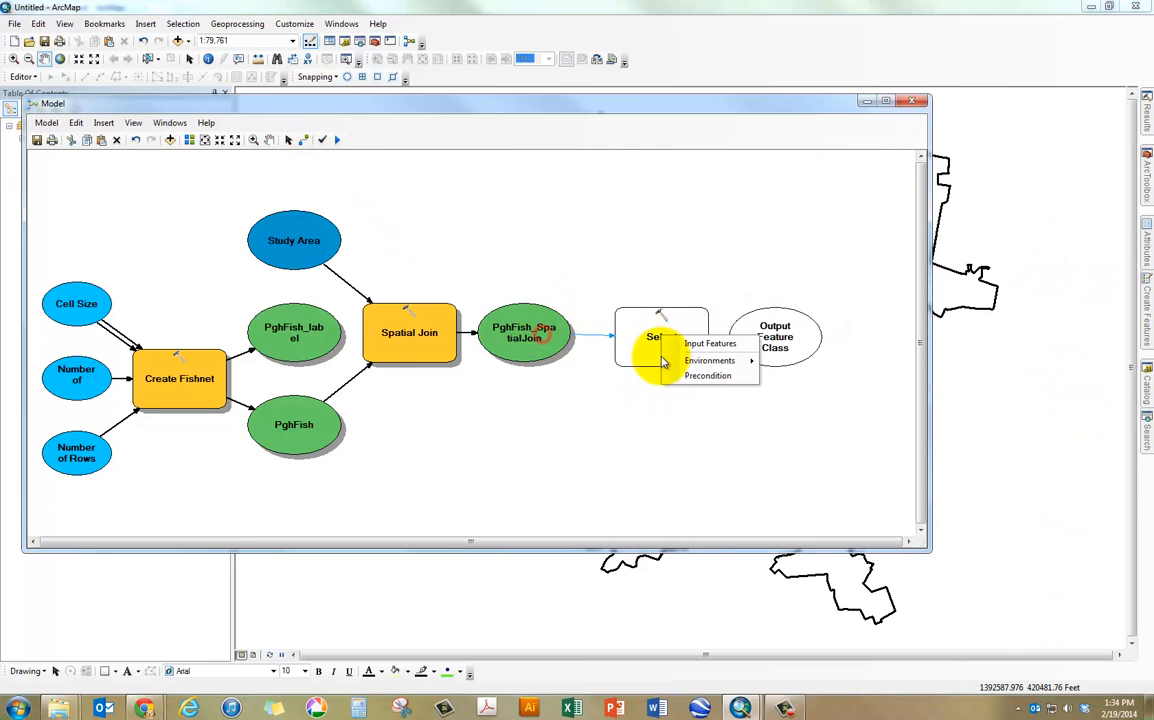
{"action": "left_click", "coordinate": [706, 346]}
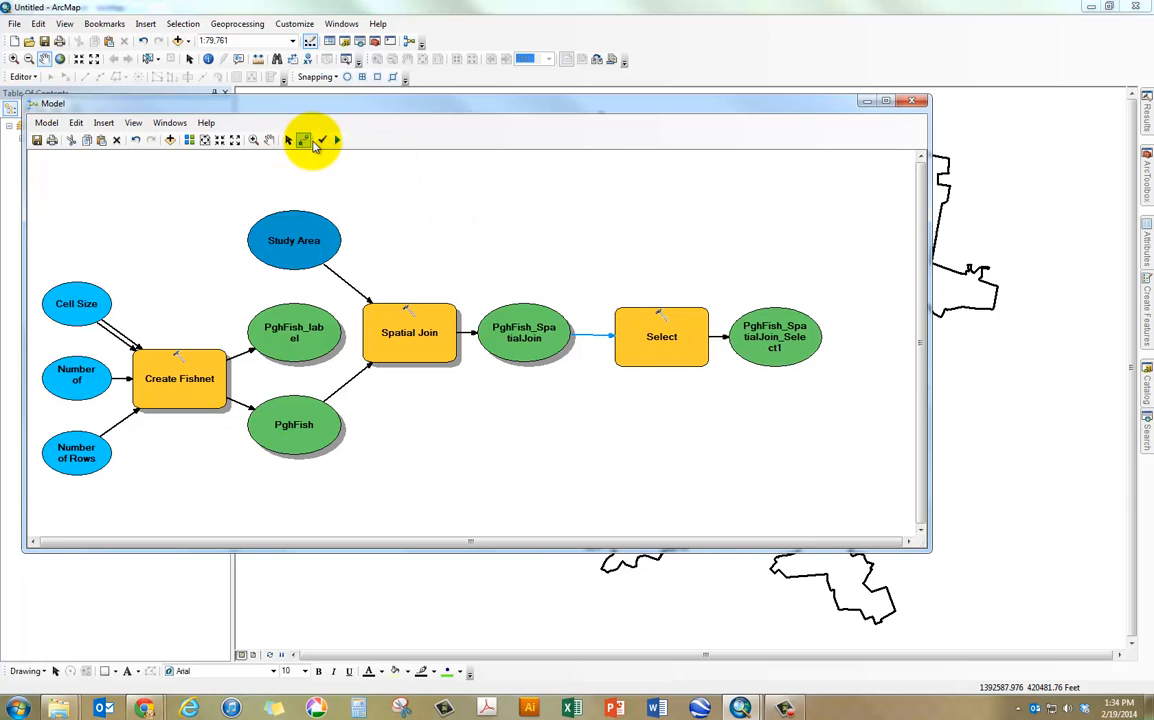
{"action": "left_click", "coordinate": [288, 140]}
- Start the Select tool's query expression with "NAME" IS and list the unique values of the NAME field
{"action": "right_click", "coordinate": [673, 352]}
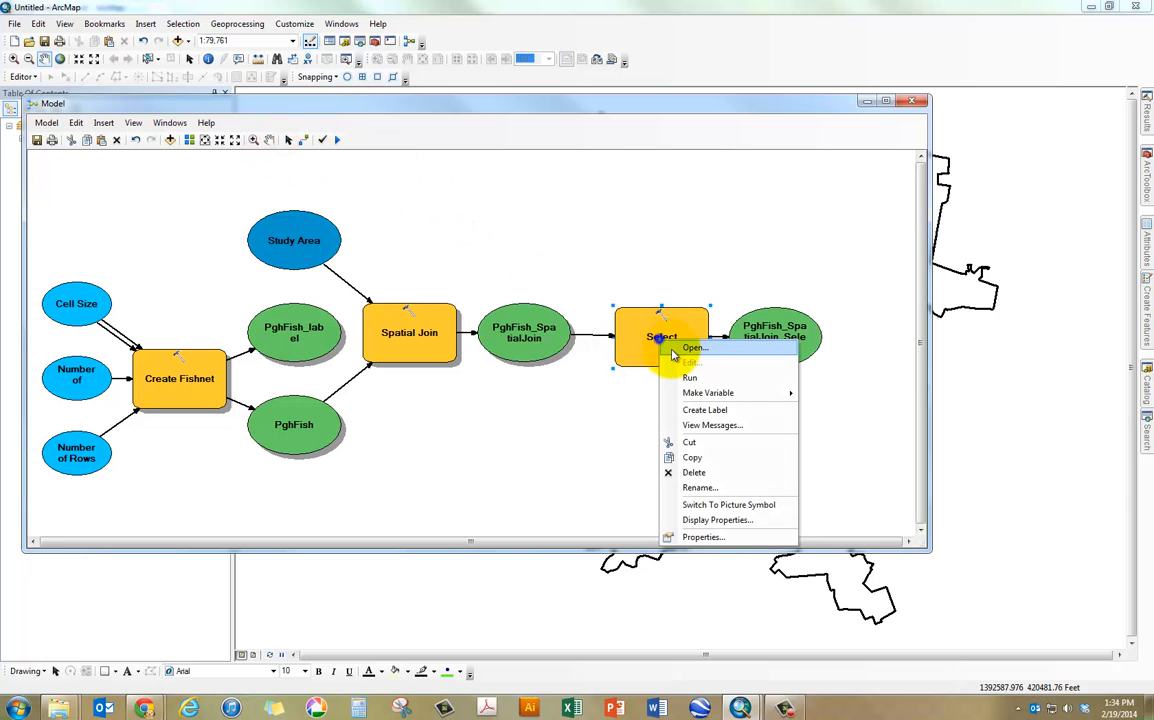
{"action": "left_click", "coordinate": [677, 354]}
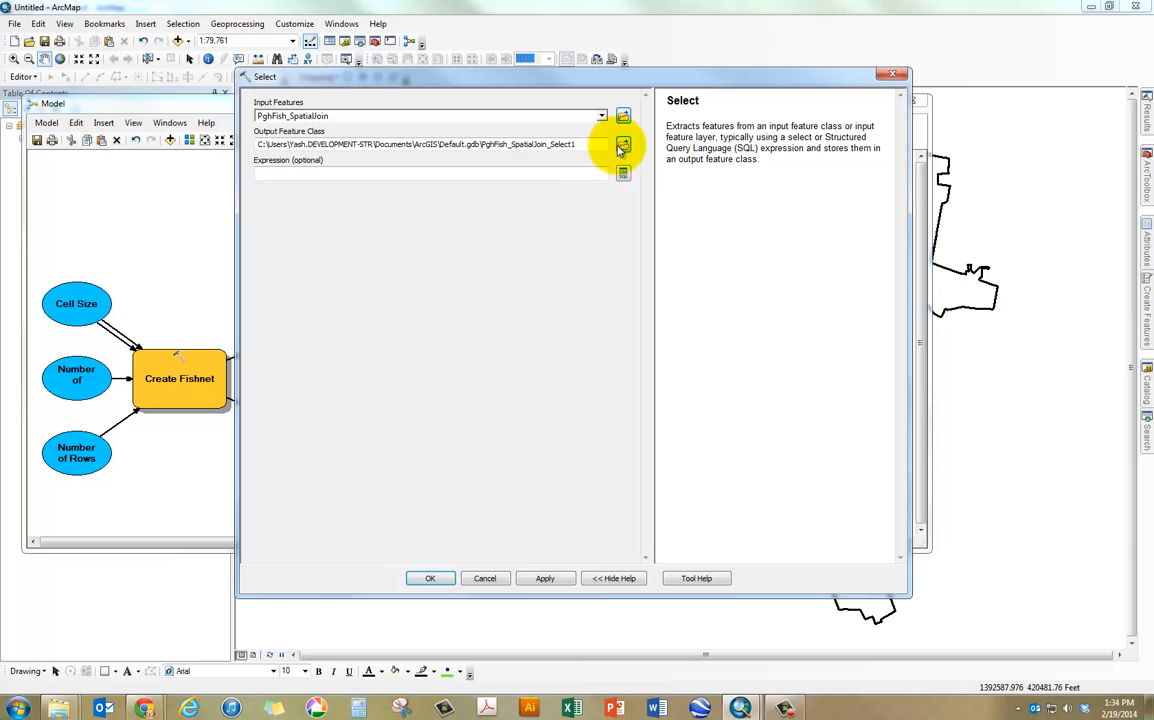
{"action": "left_click", "coordinate": [622, 174]}
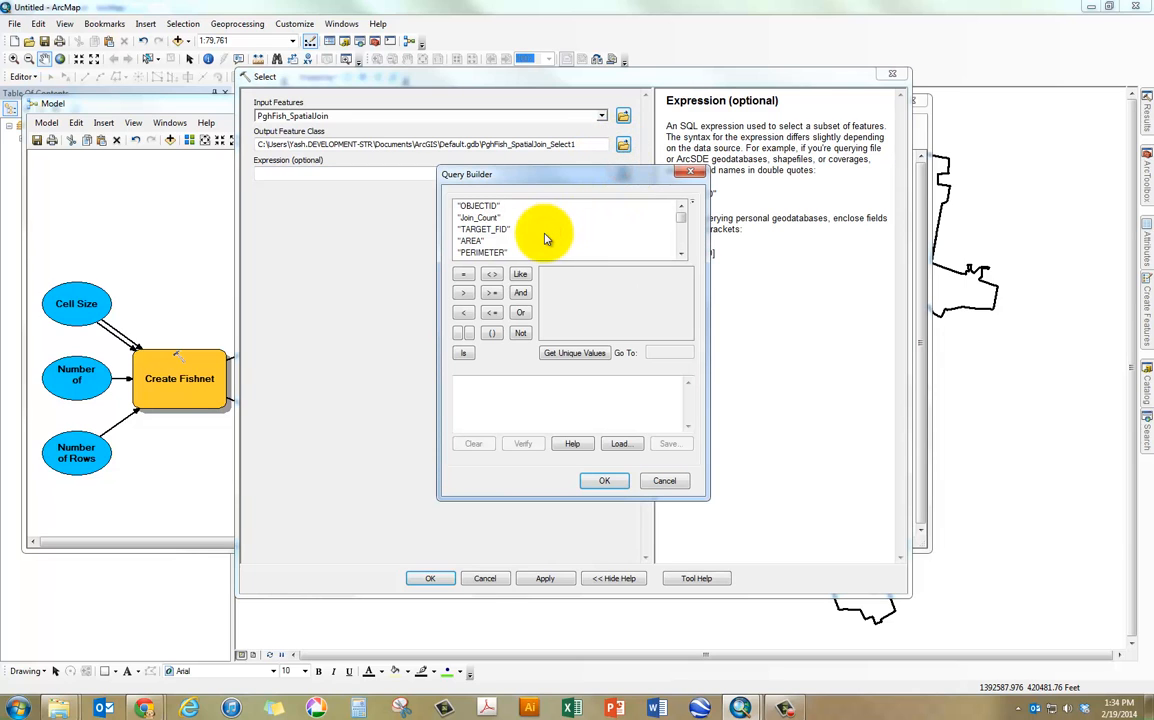
{"action": "scroll", "coordinate": [547, 233], "scroll_direction": "down", "scroll_amount": 3}
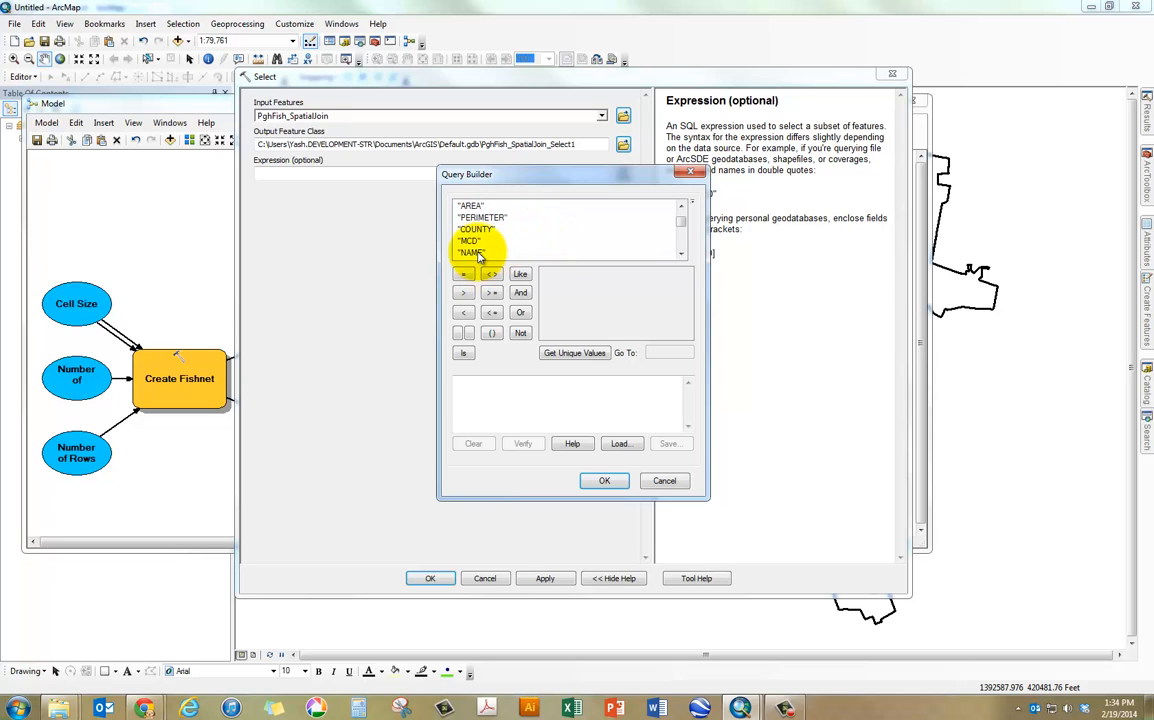
{"action": "double_click", "coordinate": [478, 254]}
{"action": "left_click", "coordinate": [463, 352]}
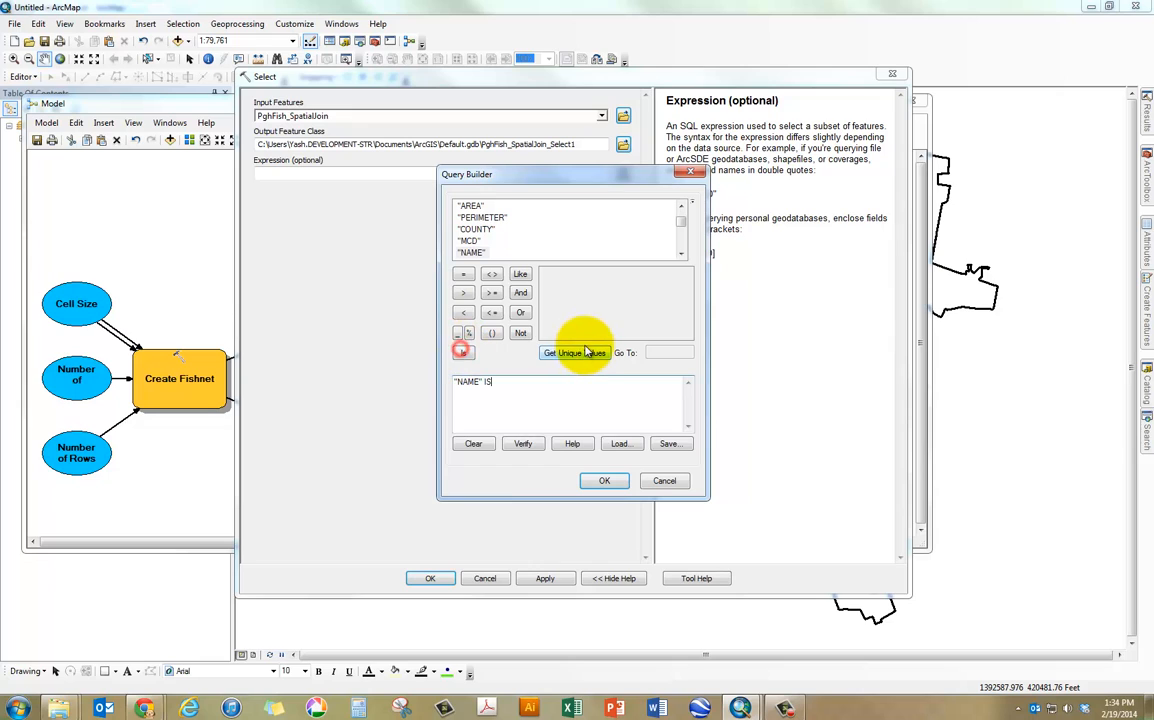
{"action": "left_click", "coordinate": [582, 355]}
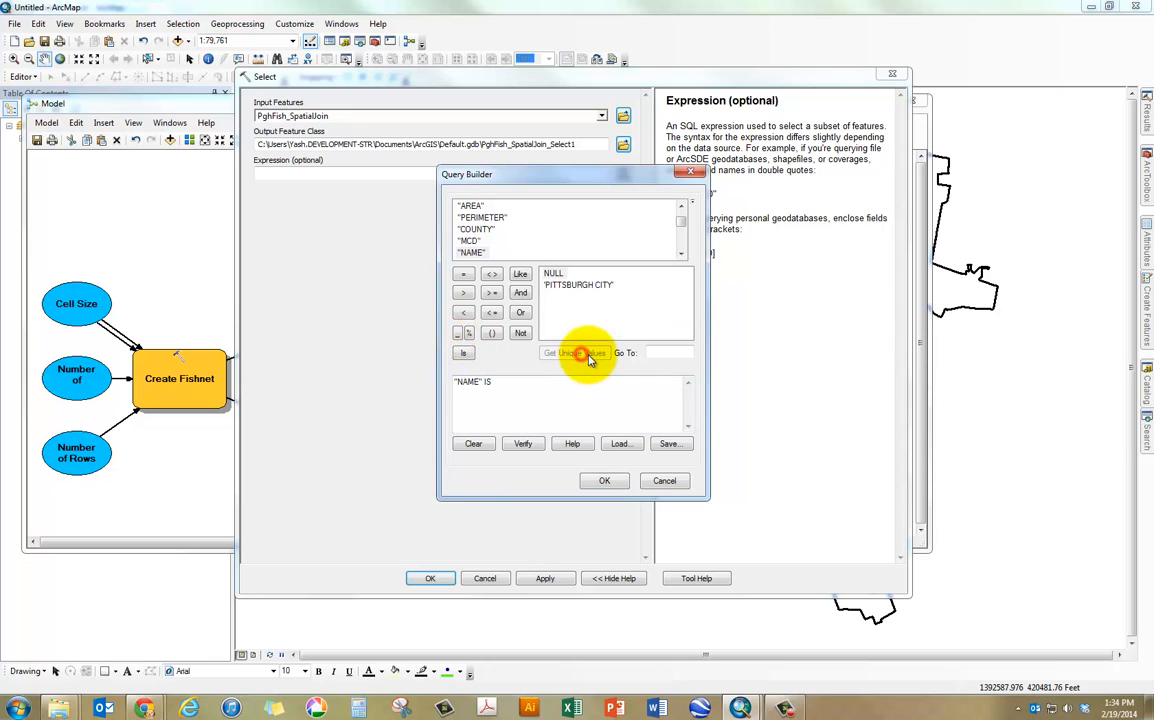
- Try the expression "NAME" = 'PITTSBURGH CITY' and remove everything after the field name
{"action": "left_click", "coordinate": [500, 383]}
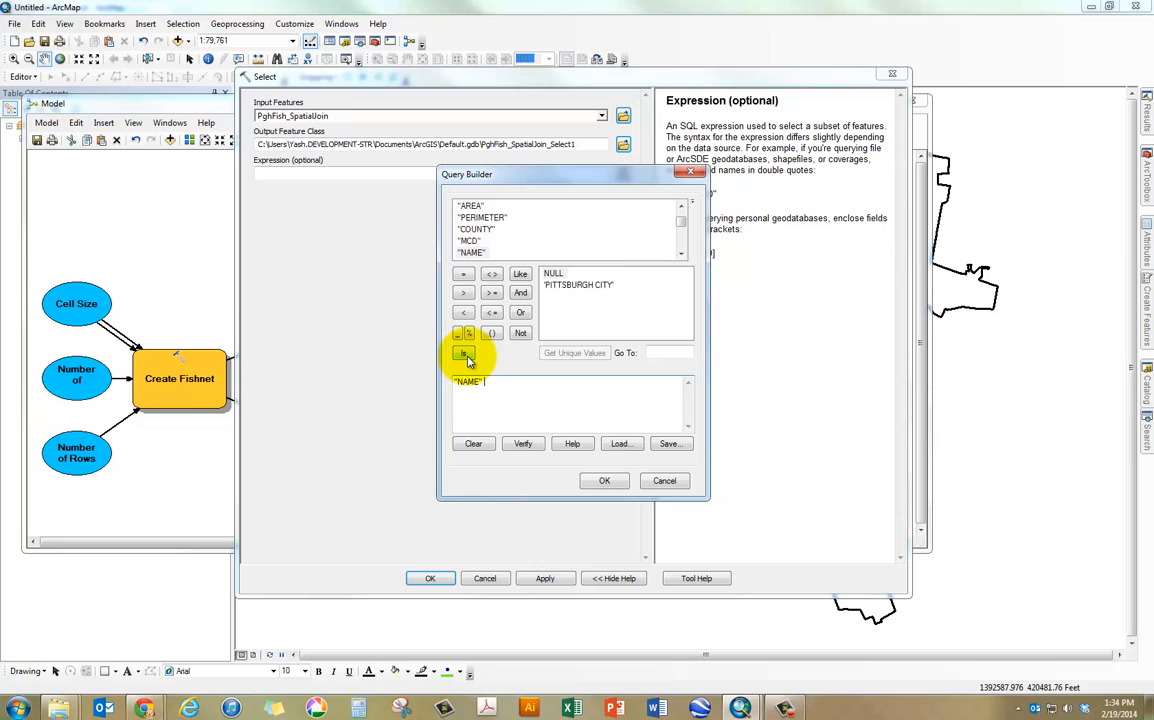
{"action": "left_click", "coordinate": [465, 355]}
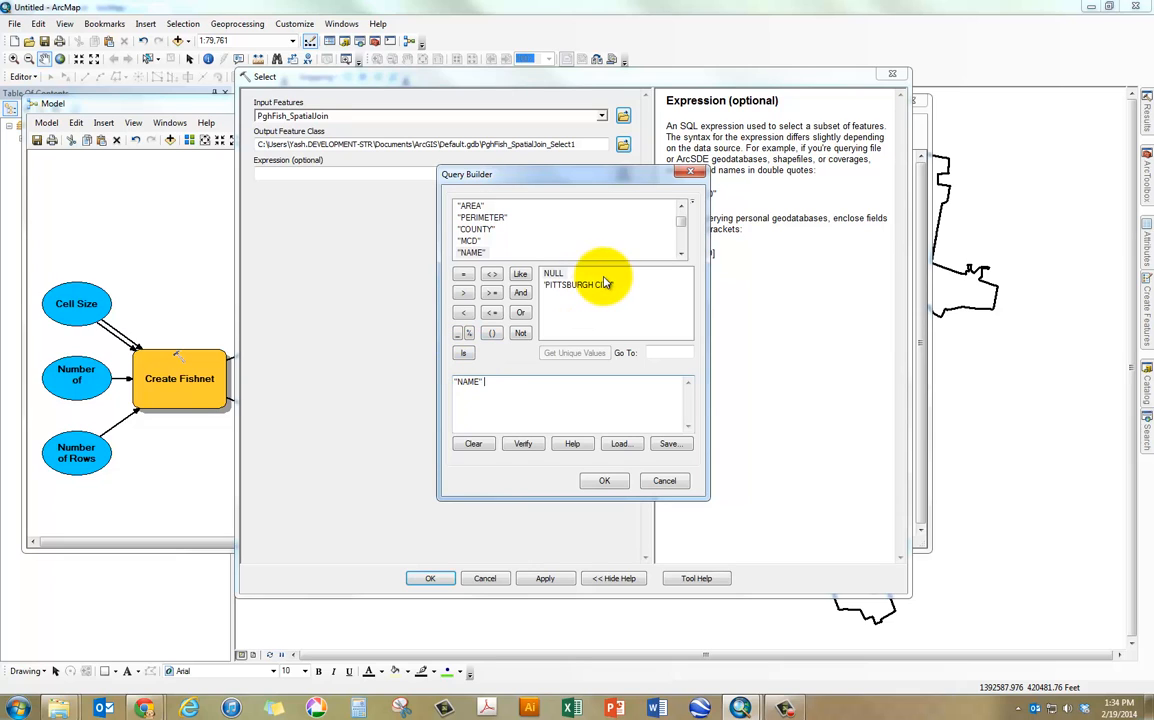
{"action": "left_click", "coordinate": [463, 274]}
{"action": "left_click", "coordinate": [577, 285]}
{"action": "double_click", "coordinate": [577, 287]}
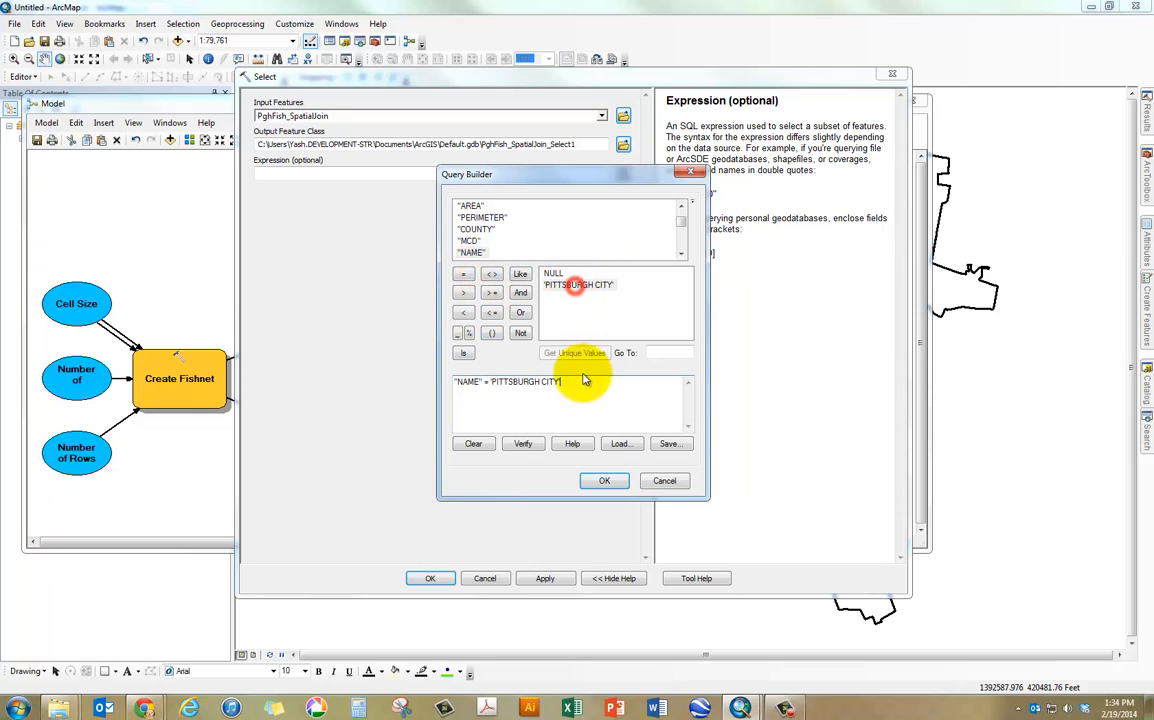
{"action": "left_click_drag", "start_coordinate": [580, 381], "coordinate": [485, 384]}
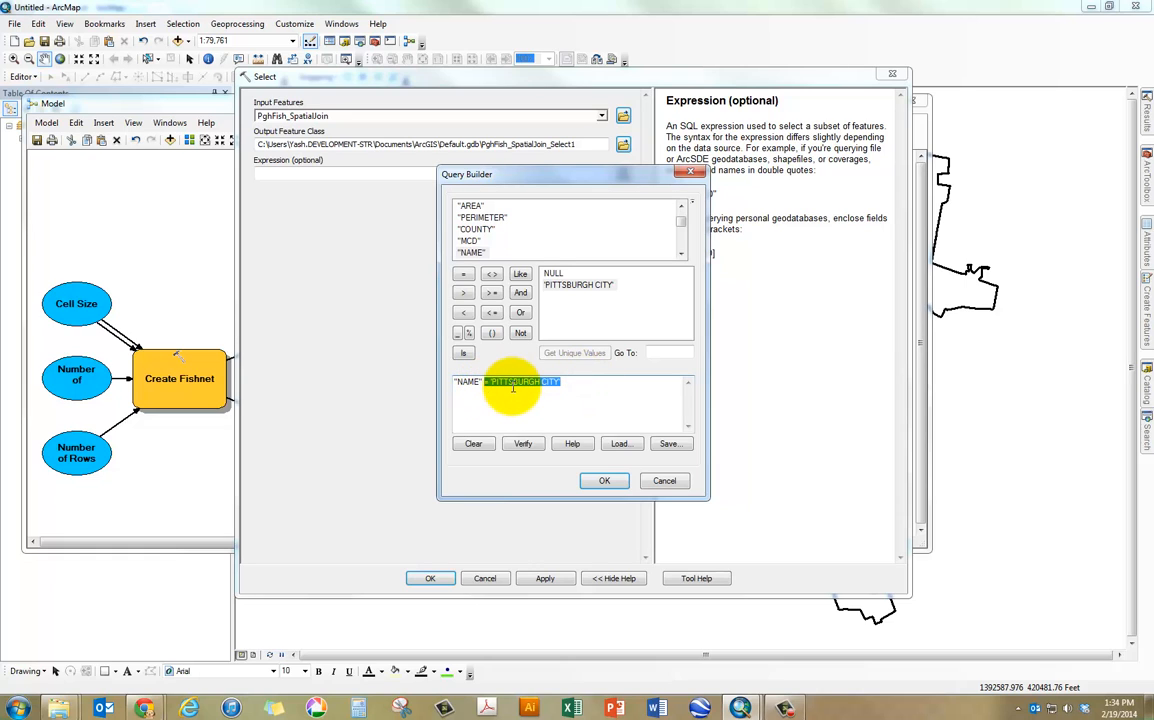
{"action": "key", "text": "Delete"}
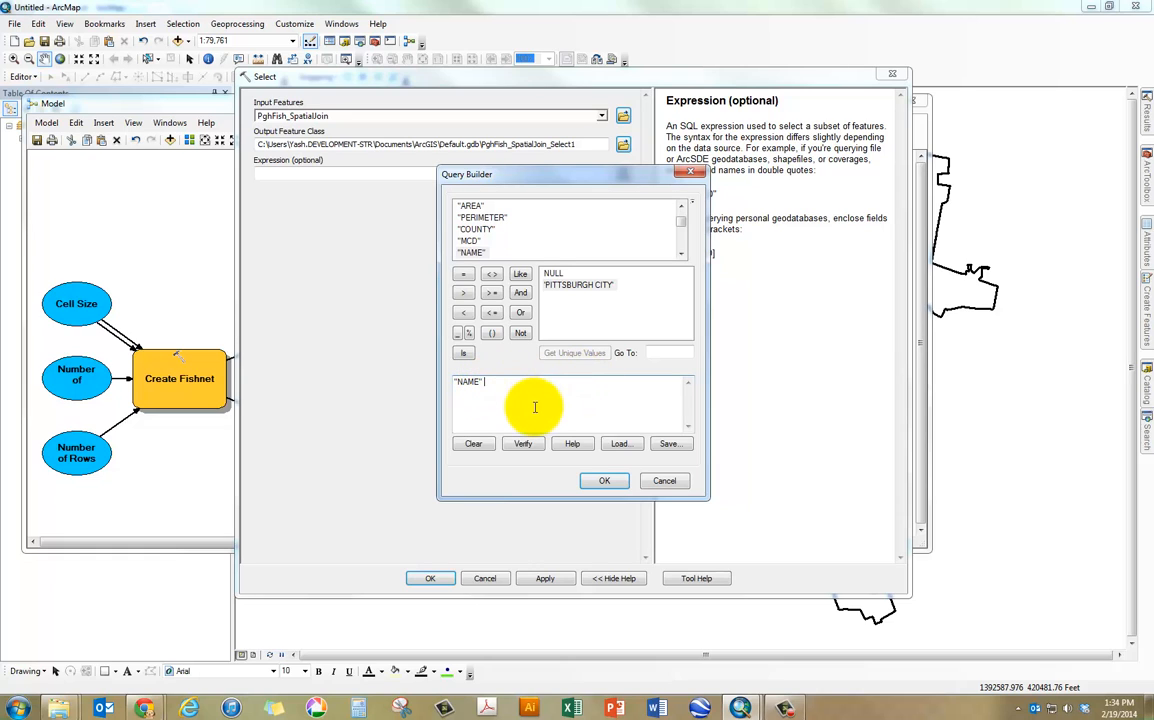
- Complete the Select expression as "NAME" IS NOT NULL, verify it and apply it to the tool
{"action": "left_click", "coordinate": [465, 353]}
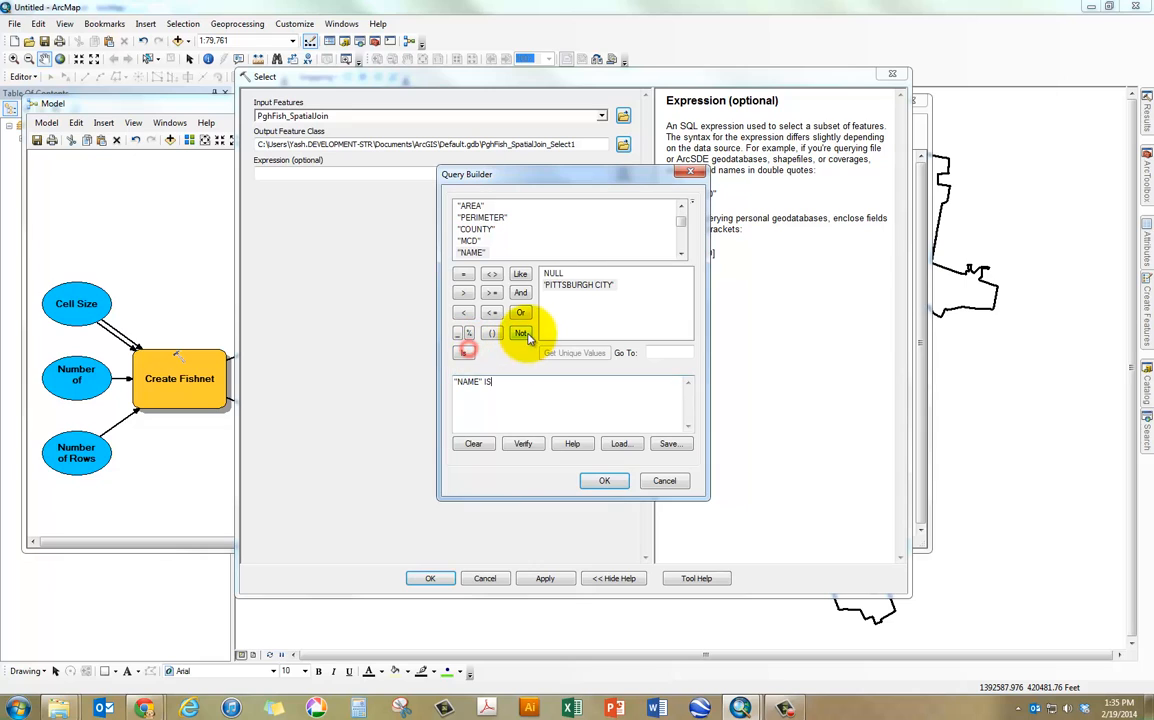
{"action": "left_click", "coordinate": [520, 333]}
{"action": "double_click", "coordinate": [553, 273]}
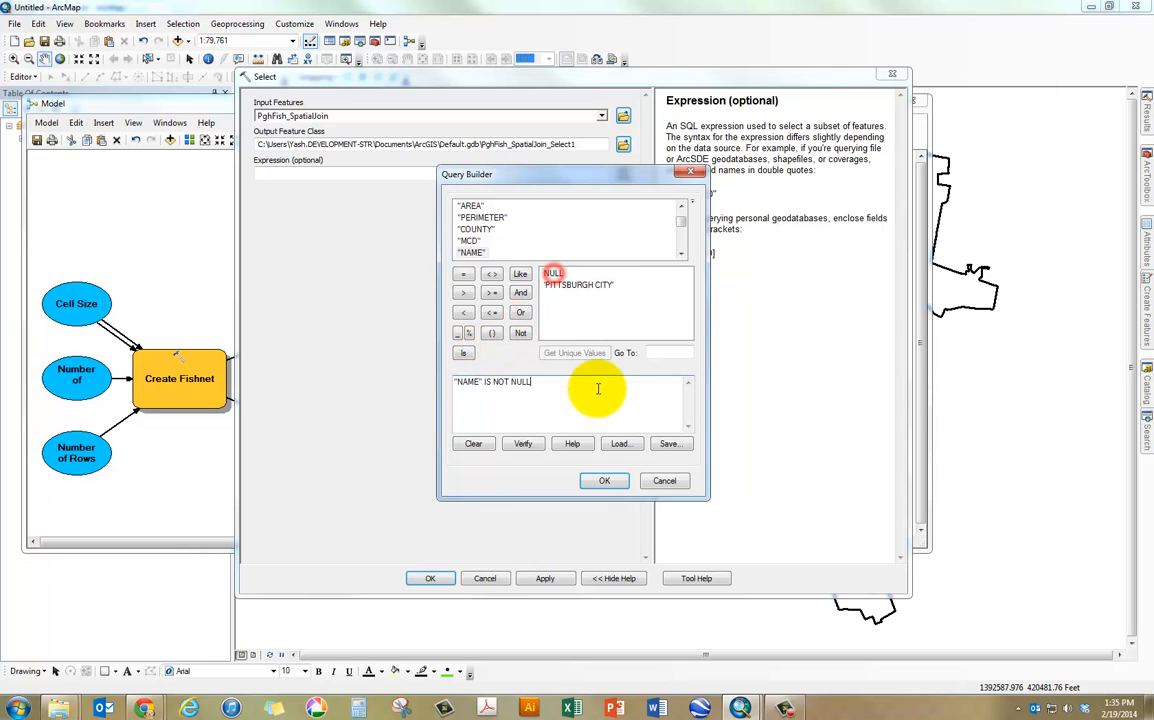
{"action": "left_click", "coordinate": [524, 444]}
{"action": "left_click", "coordinate": [620, 396]}
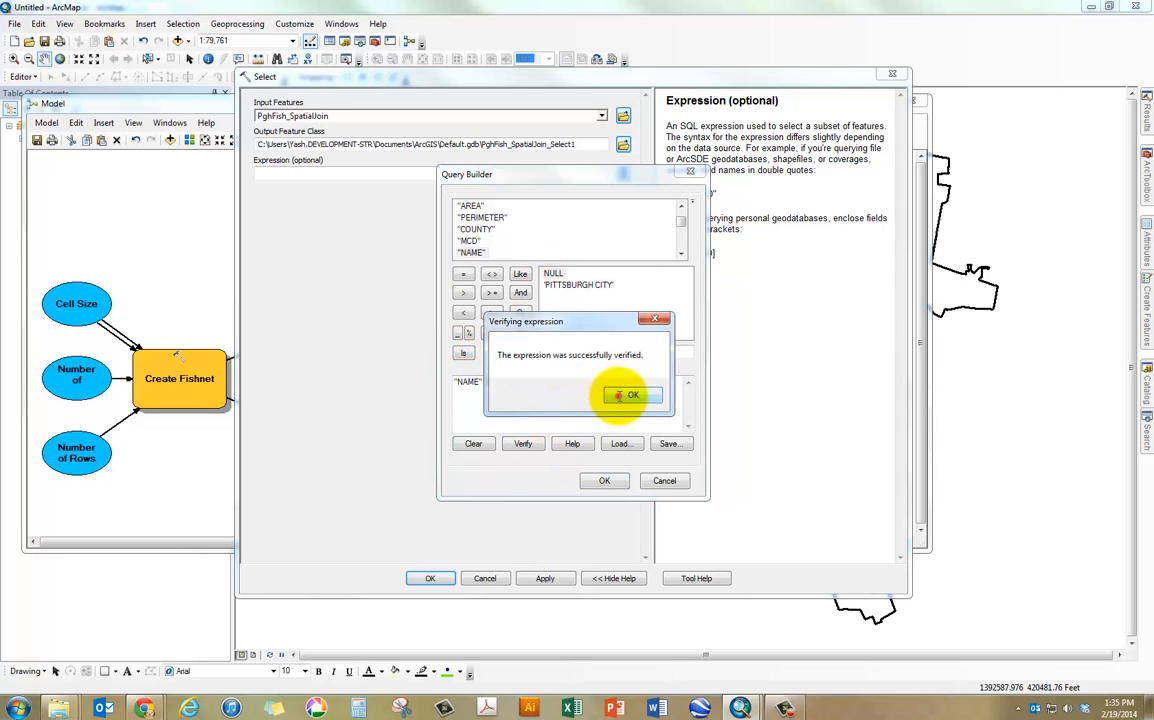
{"action": "left_click", "coordinate": [599, 478]}
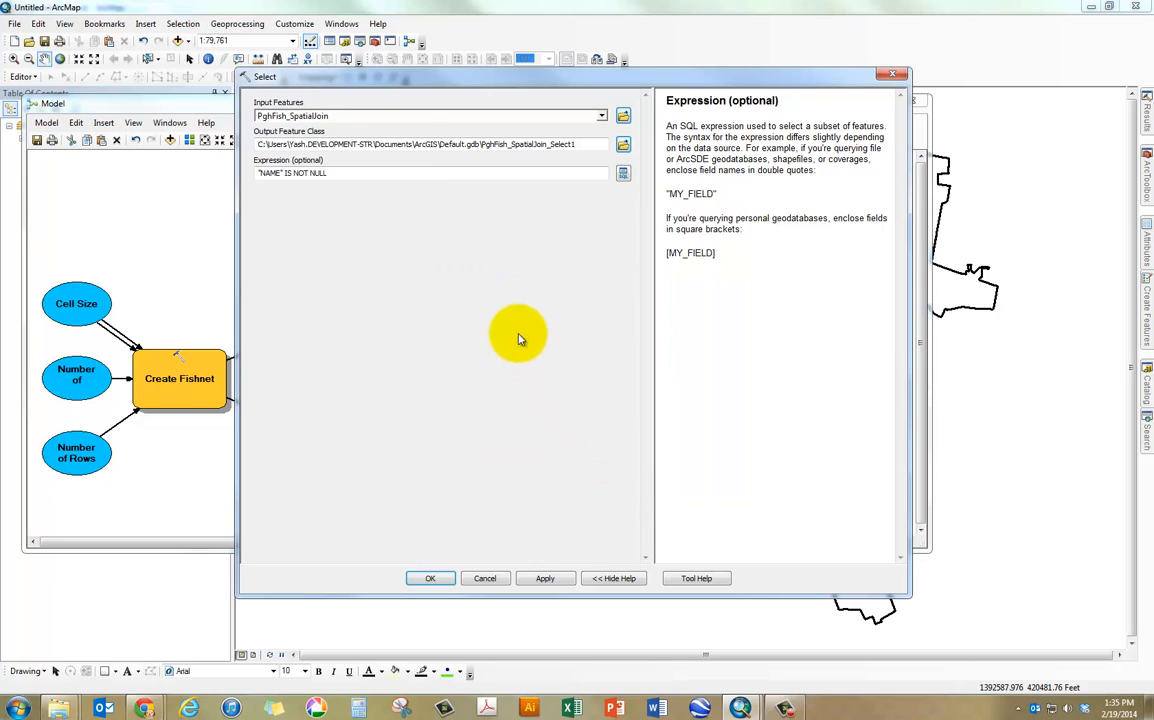
{"action": "left_click", "coordinate": [535, 576]}
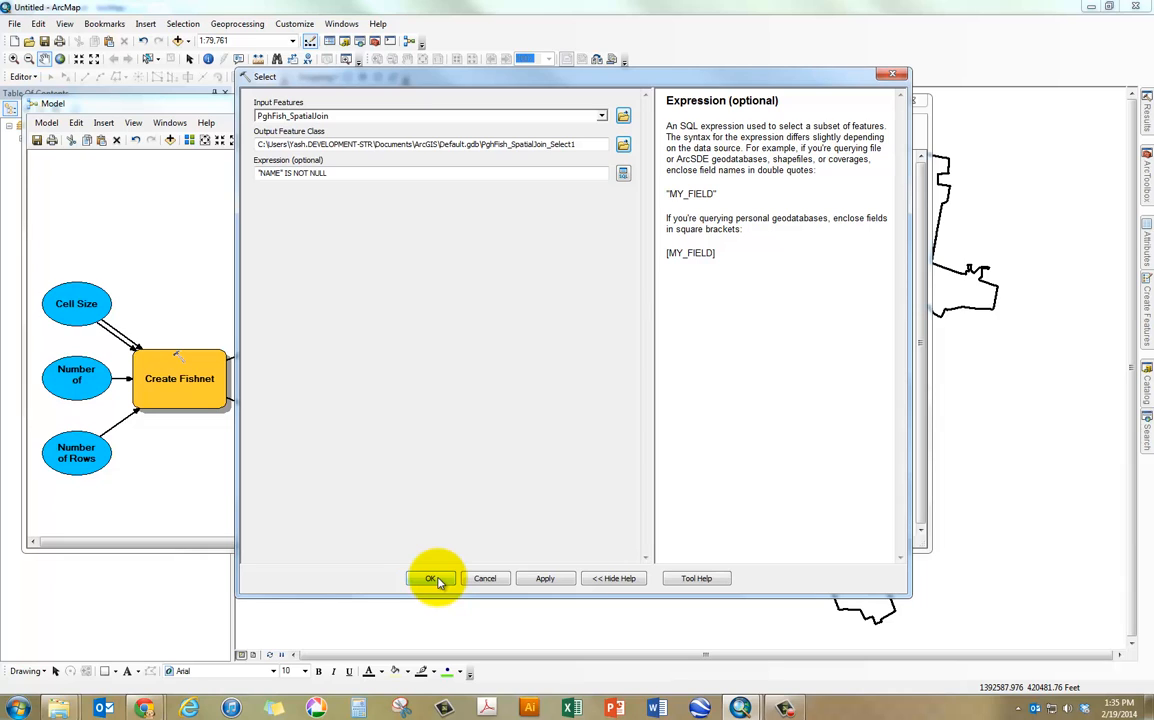
- Set the Select tool's output feature class to PghFishNetFinished in Assignment8-3.gdb and confirm the tool settings
{"action": "left_click", "coordinate": [623, 145]}
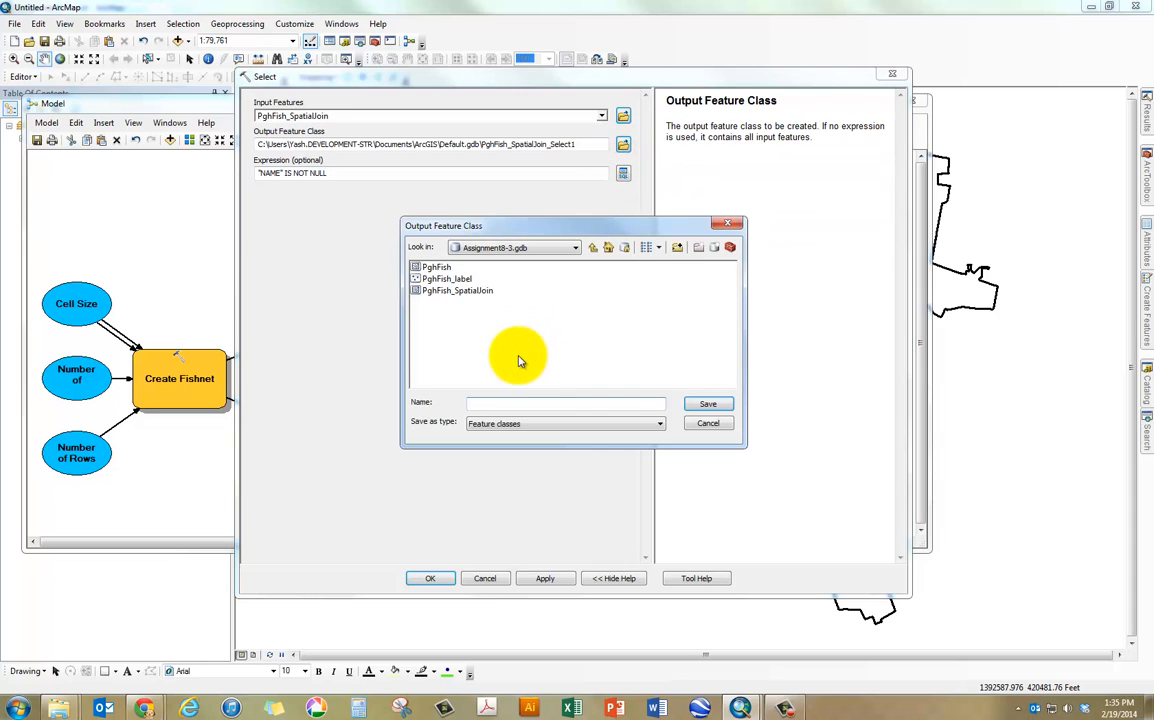
{"action": "left_click", "coordinate": [515, 403]}
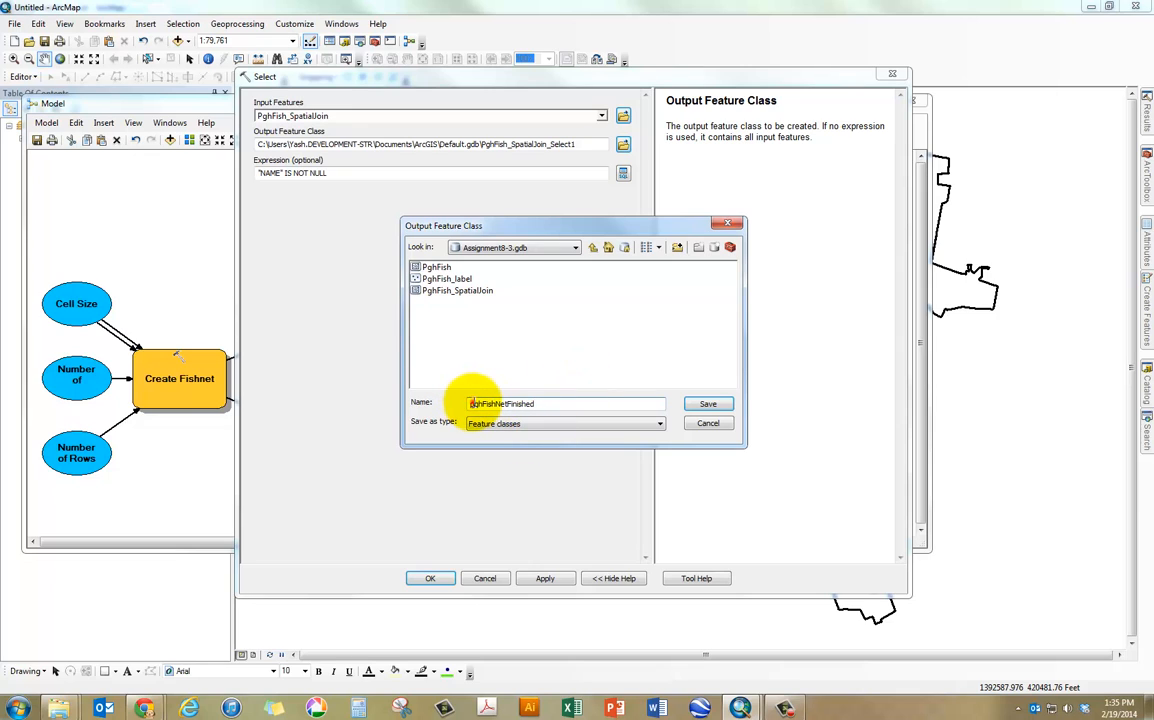
{"action": "left_click", "coordinate": [475, 404]}
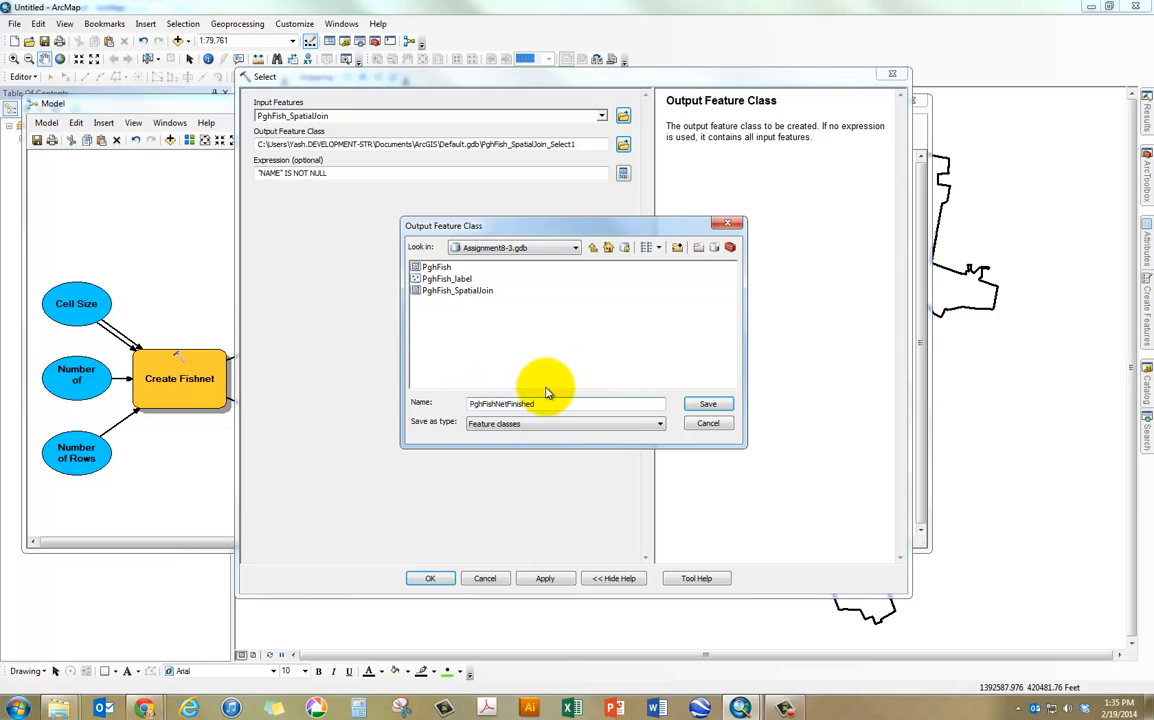
{"action": "left_click", "coordinate": [706, 404]}
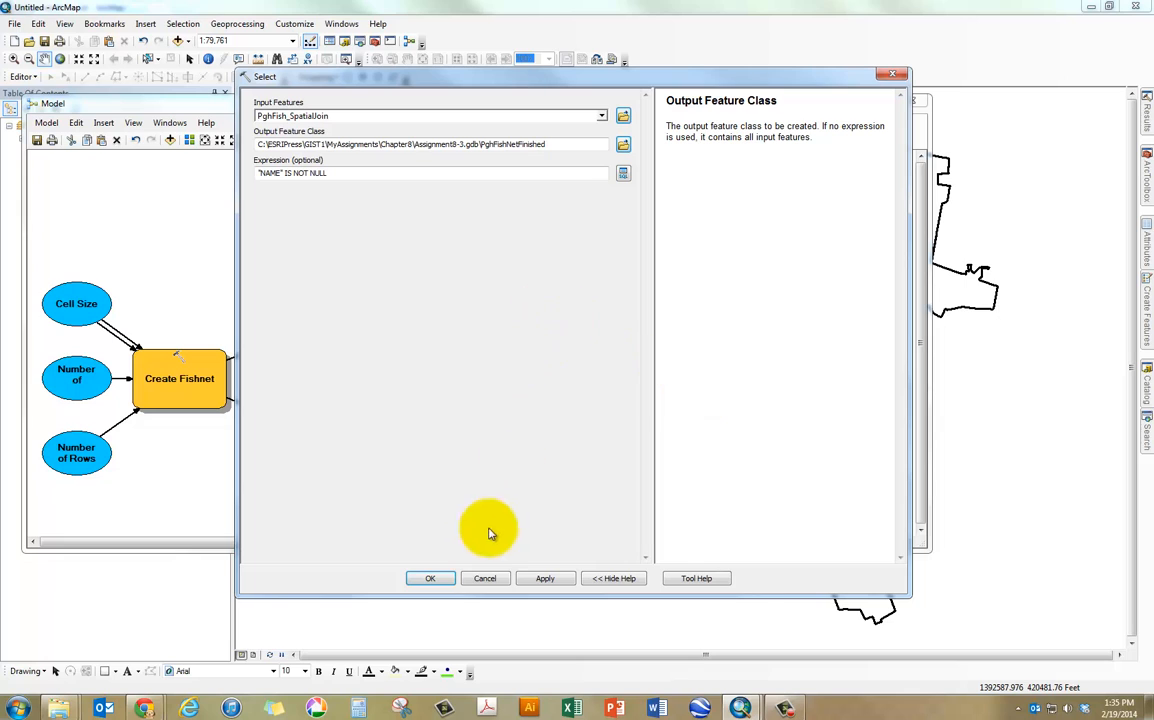
{"action": "left_click", "coordinate": [530, 580]}
{"action": "left_click", "coordinate": [432, 580]}
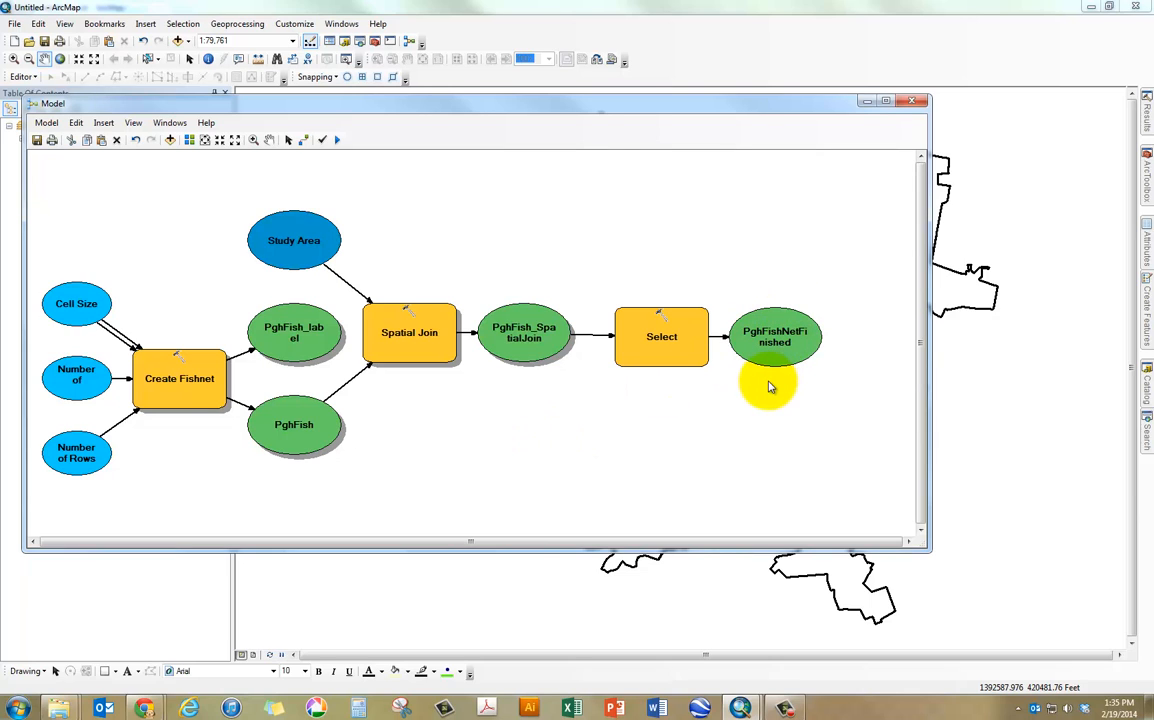
- Turn on adding the PghFishNetFinished output to the map display
{"action": "right_click", "coordinate": [778, 338]}
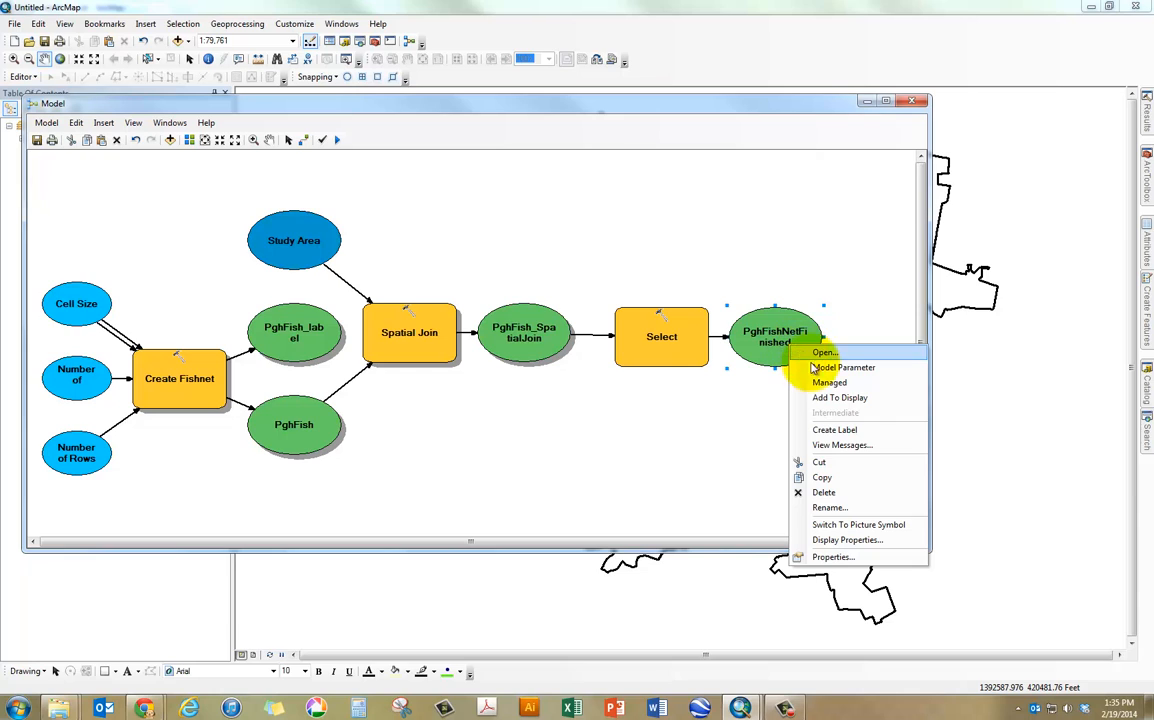
{"action": "left_click", "coordinate": [721, 402]}
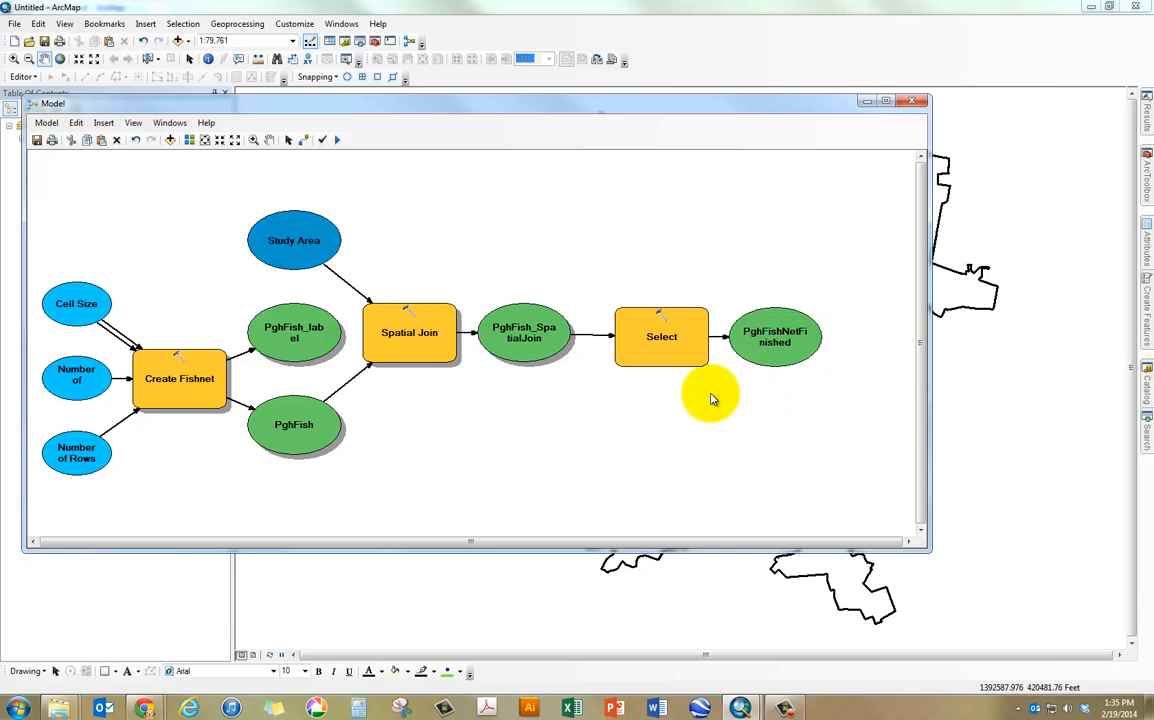
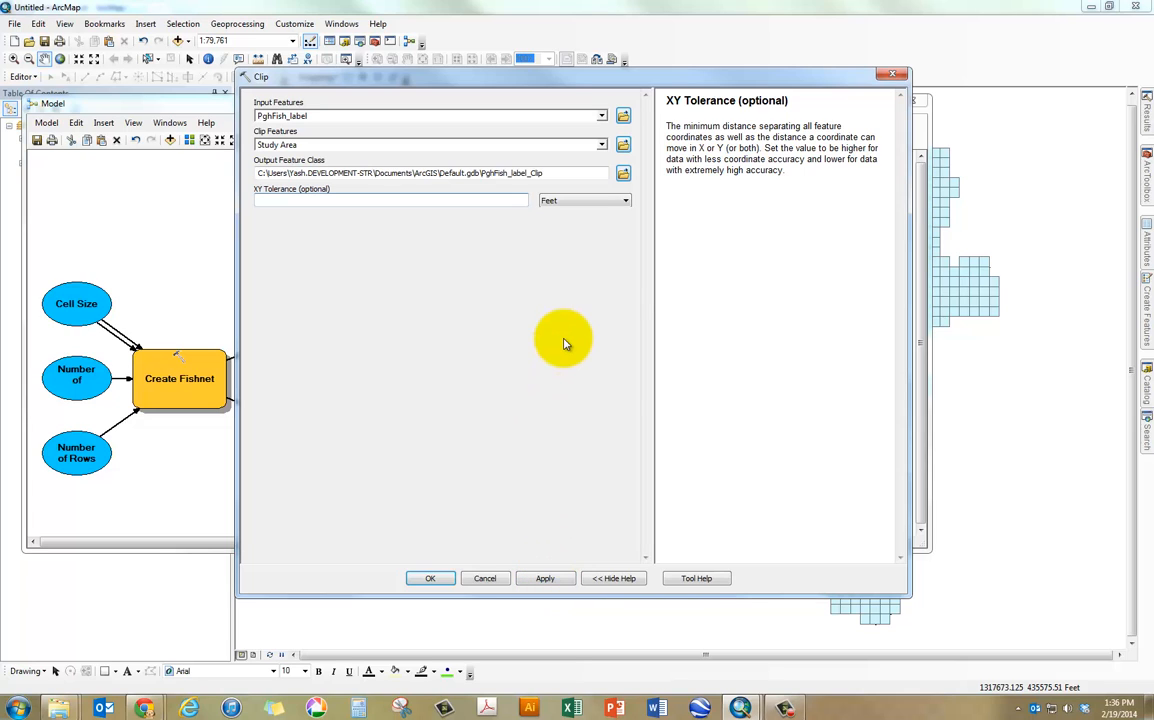
- Set the Clip tool's clip features to the model variable PghFishNetFinished and confirm the tool settings
{"action": "left_click", "coordinate": [602, 144]}
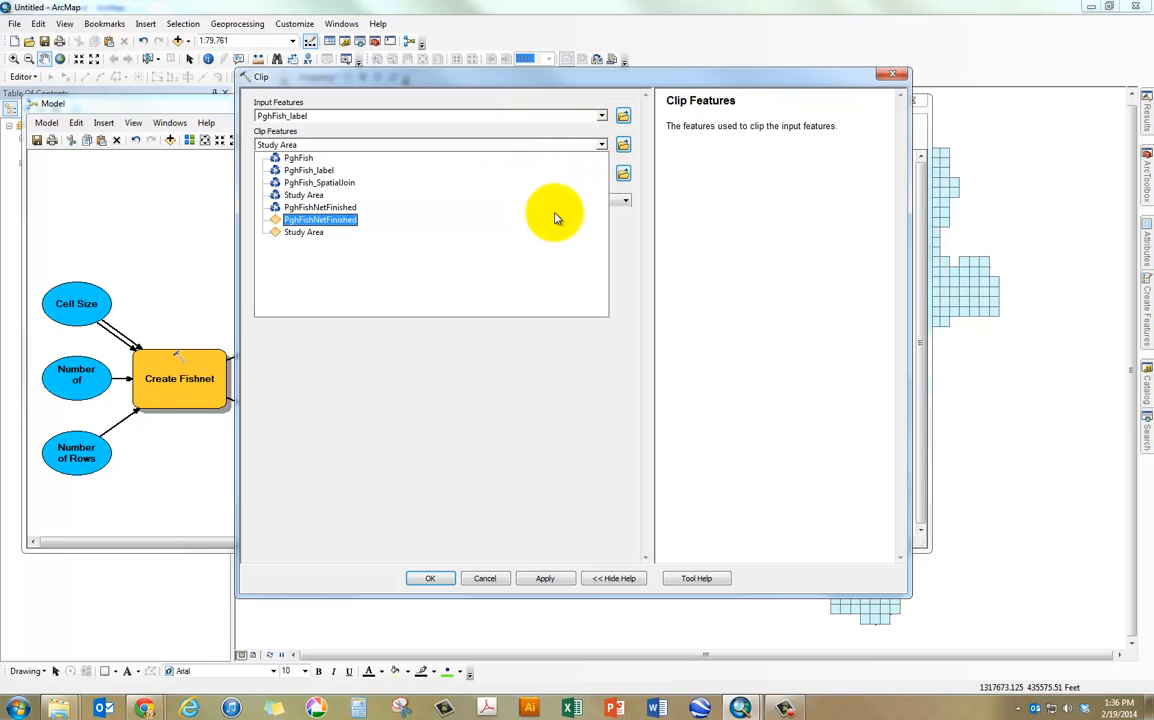
{"action": "left_click", "coordinate": [557, 210]}
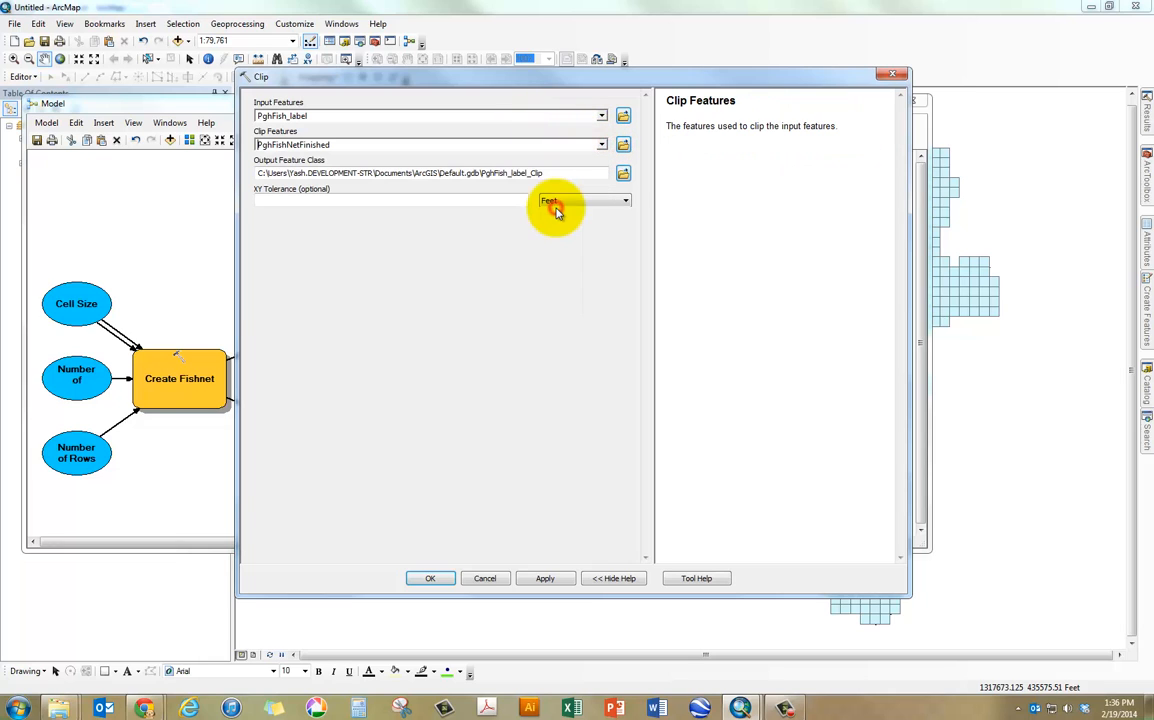
{"action": "left_click", "coordinate": [494, 200]}
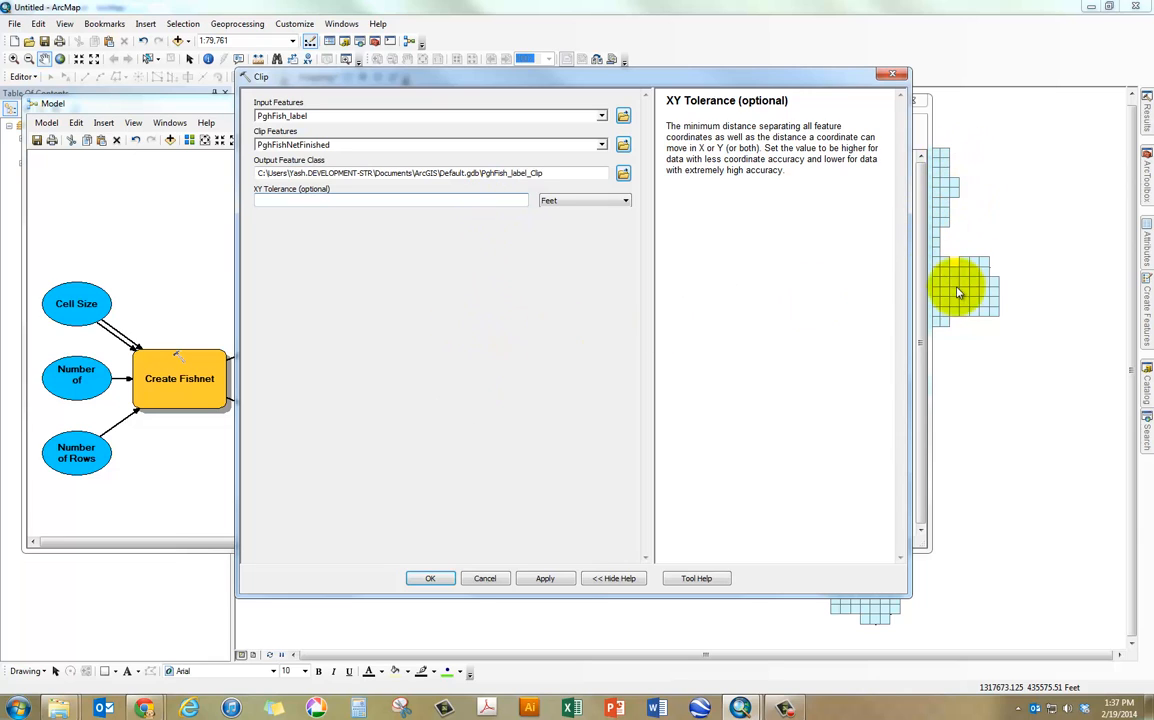
{"action": "left_click", "coordinate": [529, 580]}
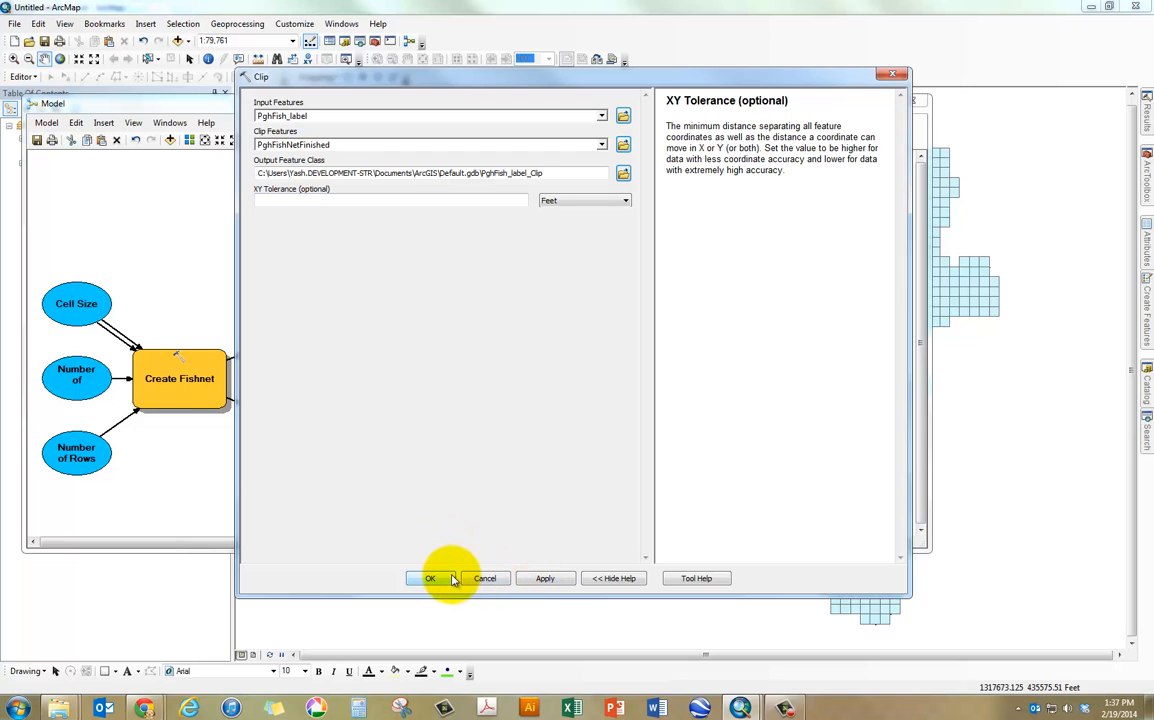
{"action": "left_click", "coordinate": [451, 579]}
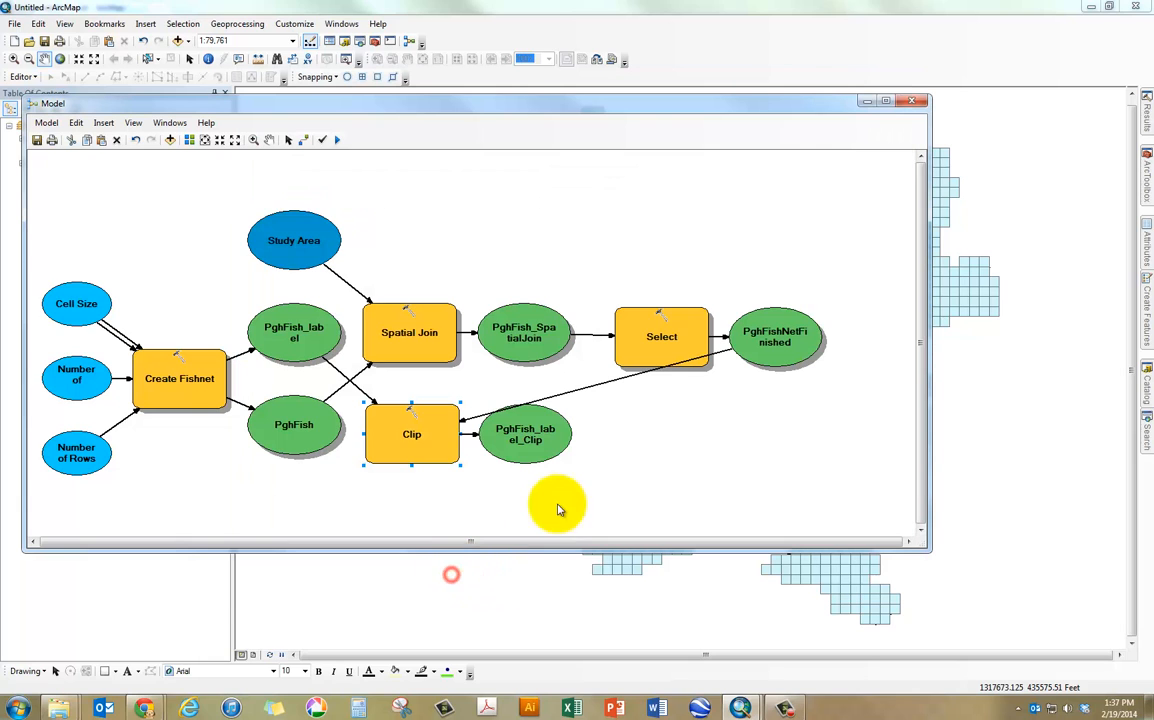
- Arrange the model diagram with auto layout and fit the whole model in its window
{"action": "left_click", "coordinate": [205, 141]}
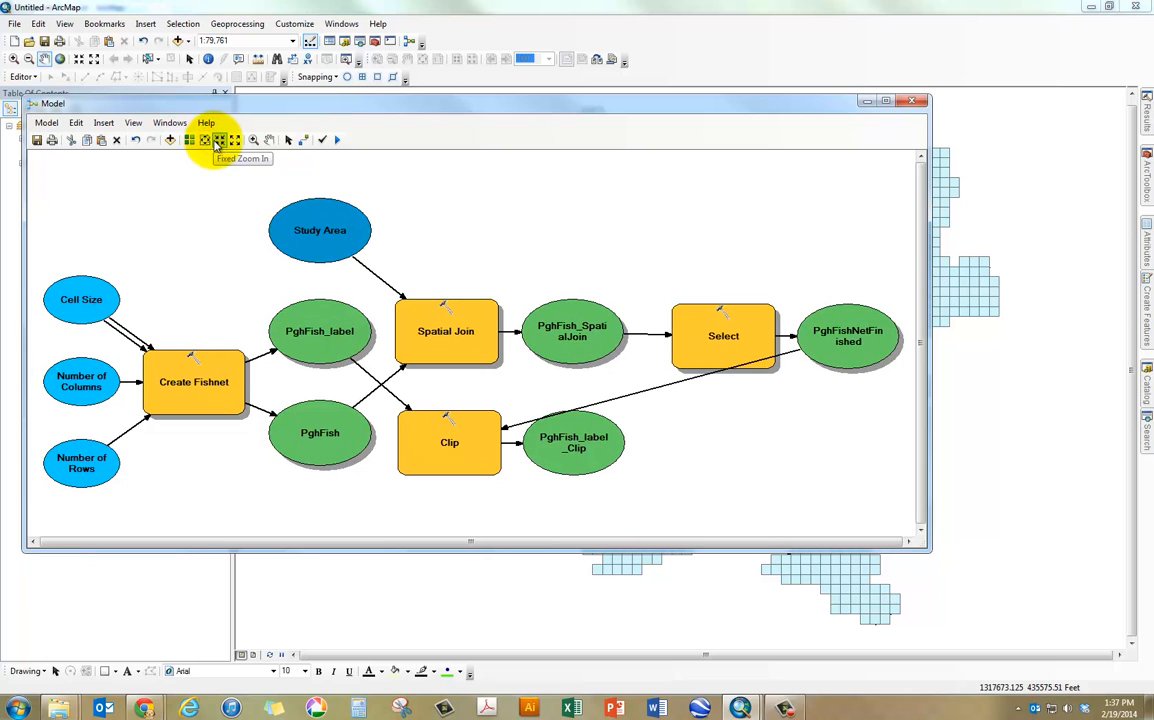
{"action": "left_click", "coordinate": [189, 140]}
{"action": "left_click", "coordinate": [204, 140]}
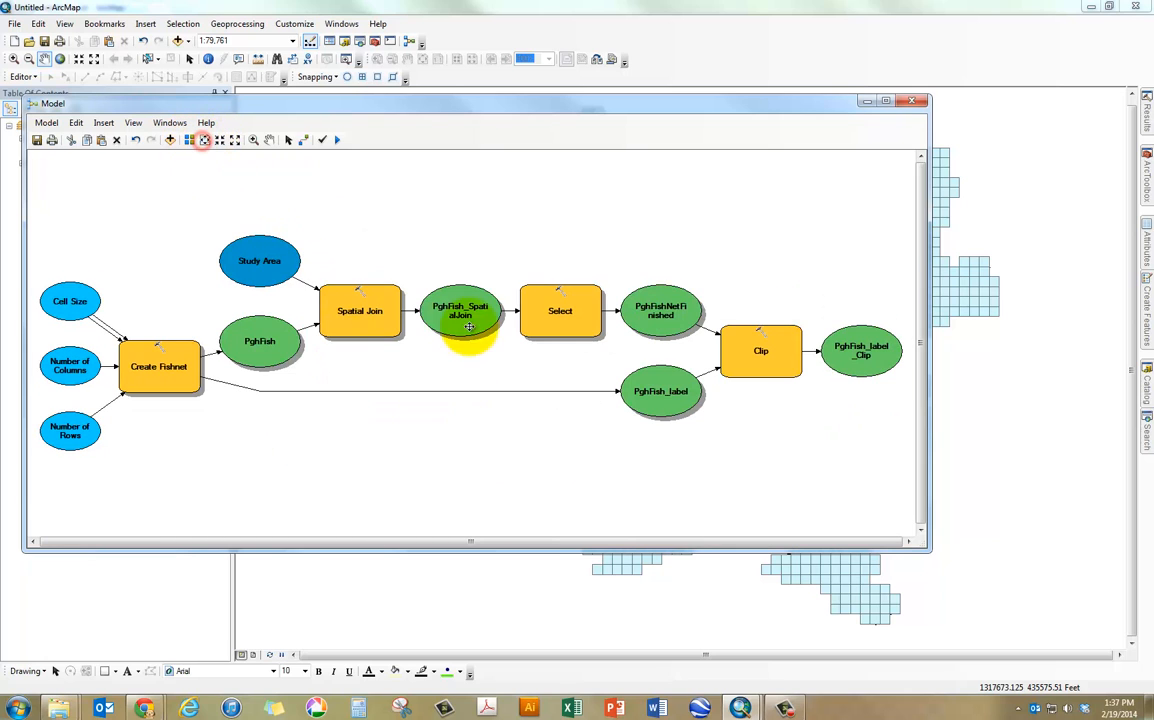
{"action": "left_click", "coordinate": [541, 221]}
{"action": "left_click", "coordinate": [771, 424]}
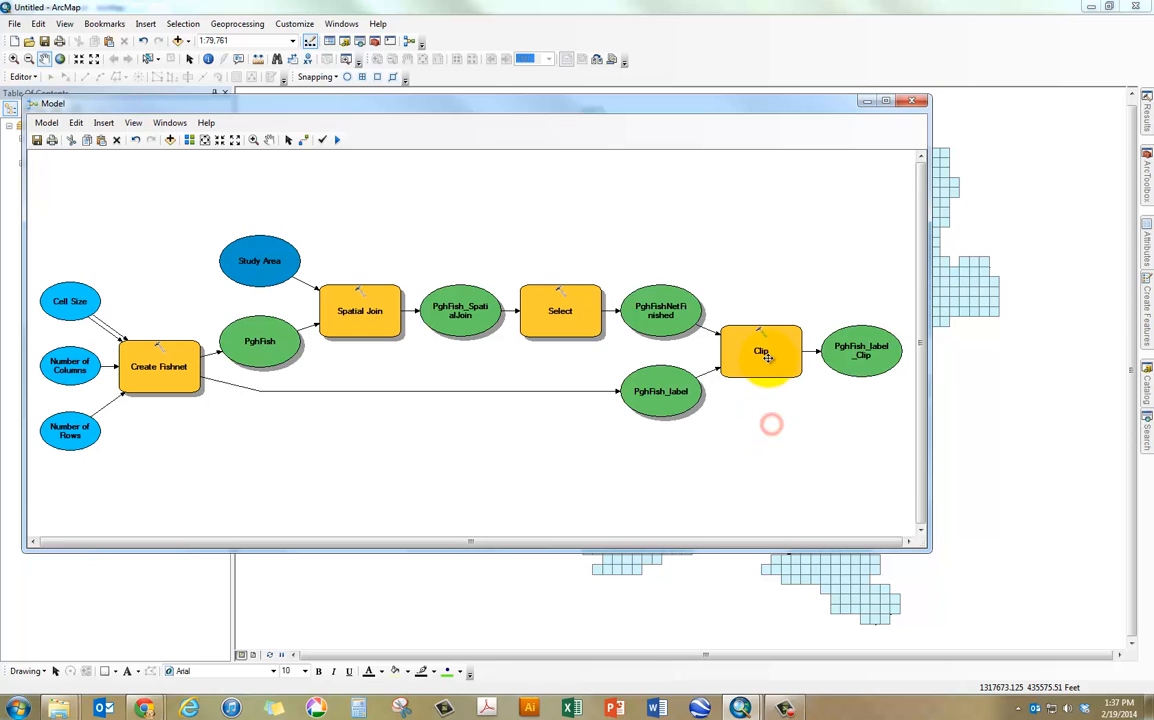
- Run the Clip tool, add its PghFish_label_Clip output to the map display and minimize the model window
{"action": "right_click", "coordinate": [766, 357]}
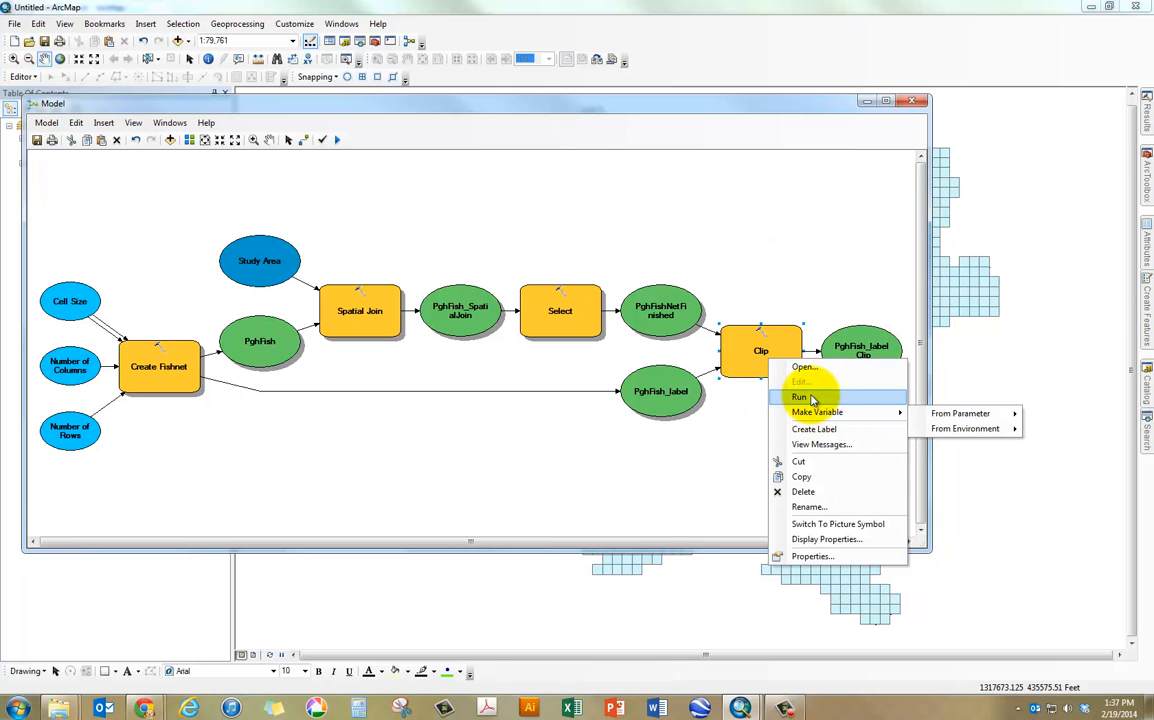
{"action": "left_click", "coordinate": [801, 397]}
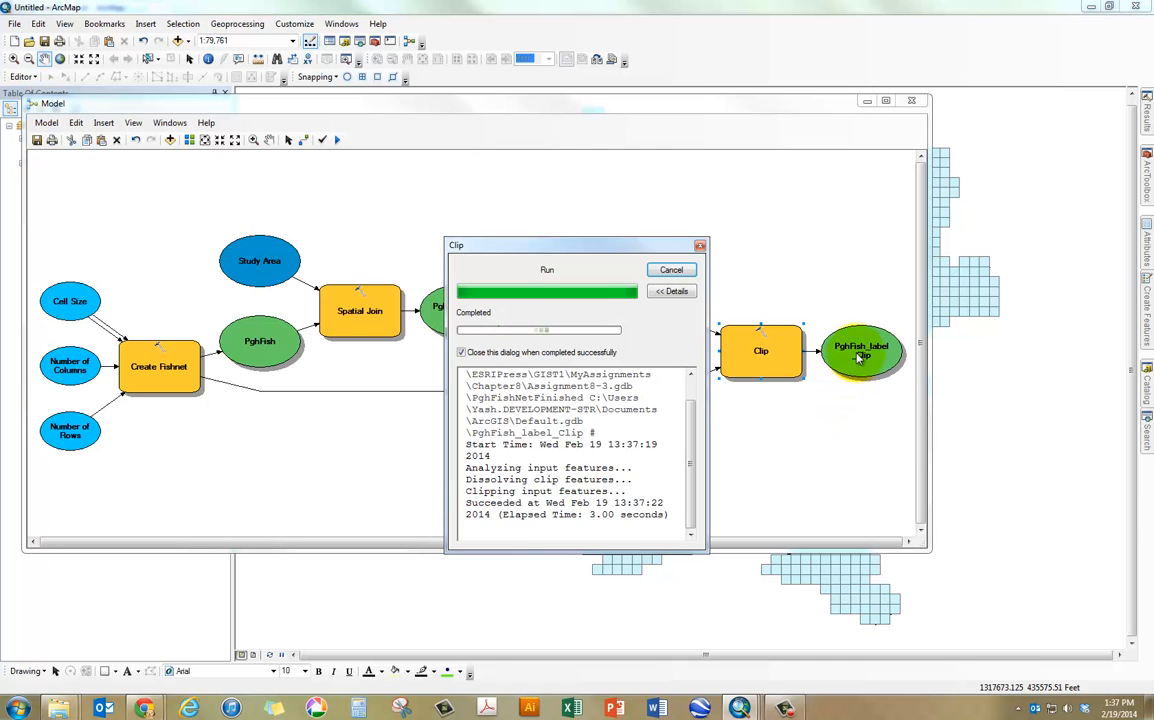
{"action": "right_click", "coordinate": [857, 355]}
{"action": "left_click", "coordinate": [905, 407]}
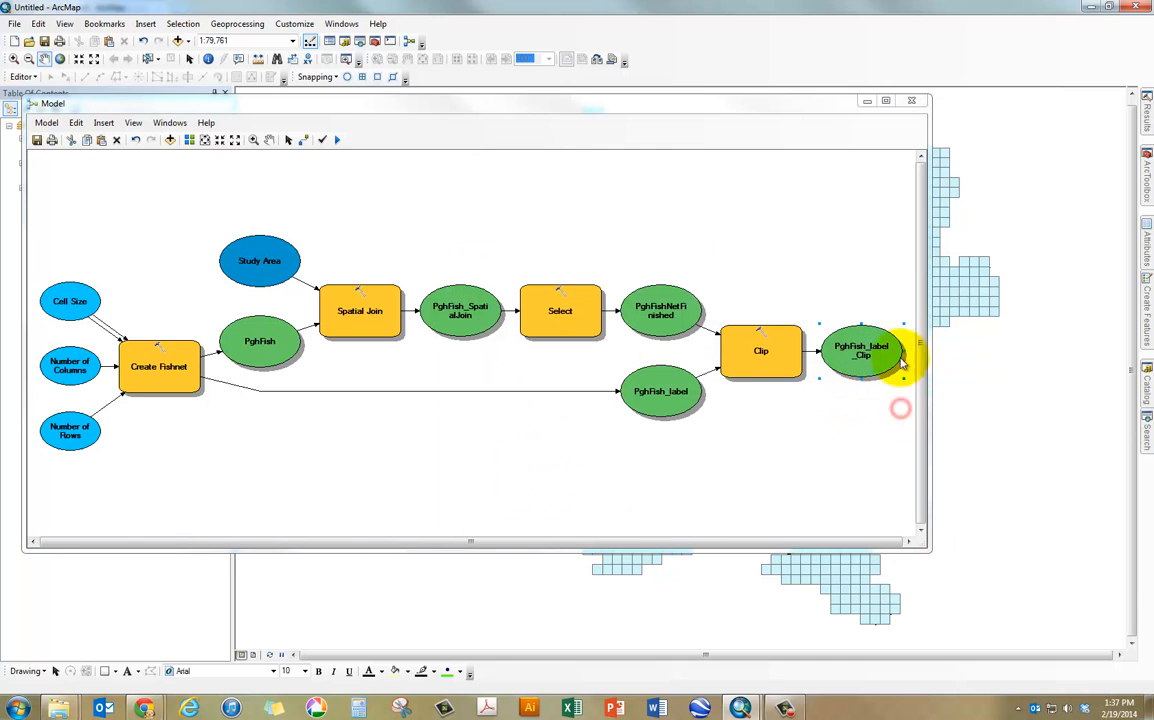
{"action": "left_click", "coordinate": [867, 101]}
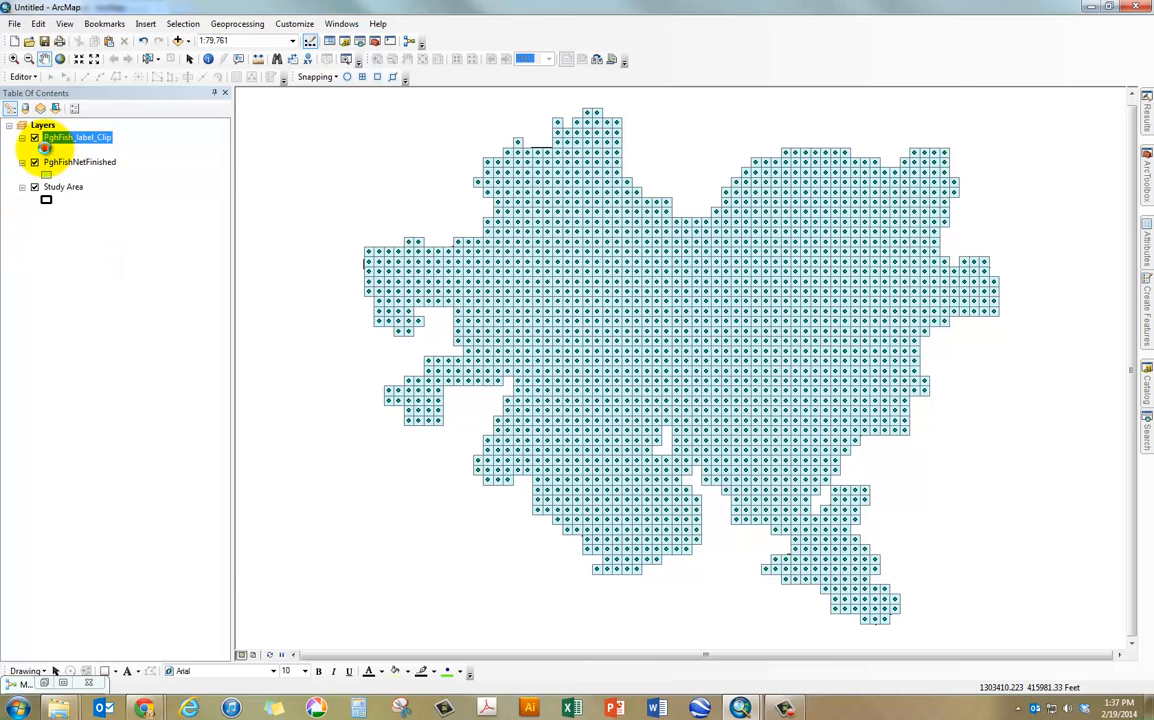
- Examine the attribute table of the PghFish_label_Clip layer and close it
{"action": "left_click", "coordinate": [44, 148]}
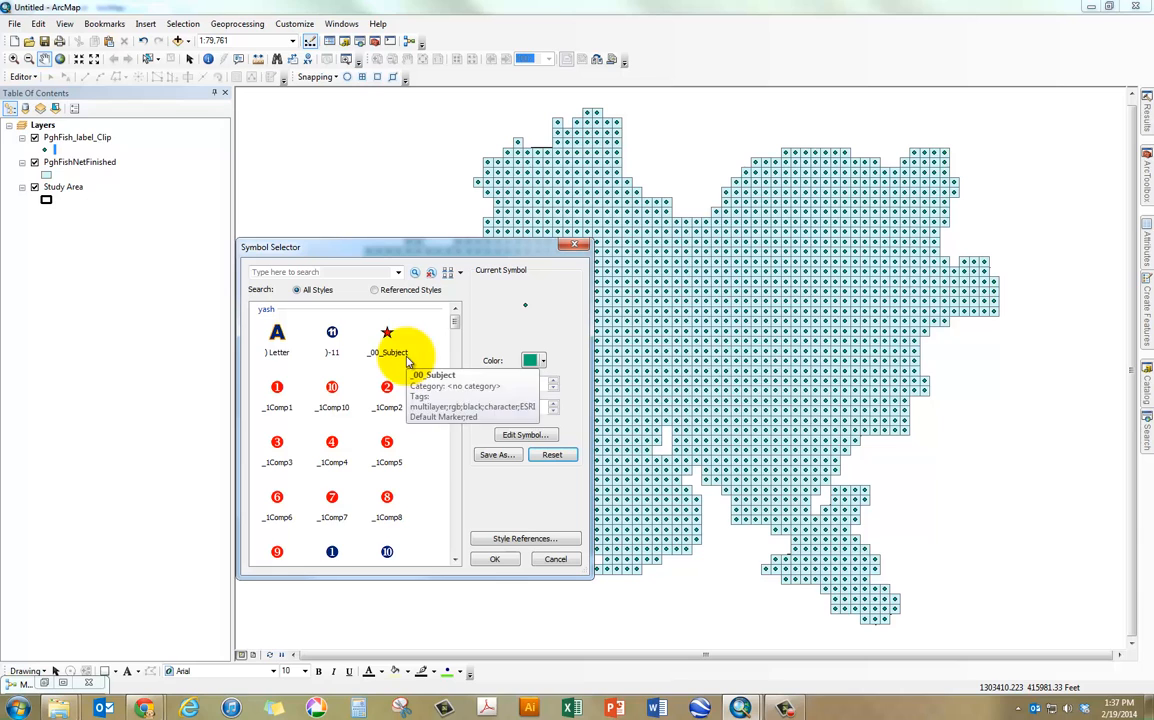
{"action": "left_click", "coordinate": [574, 245]}
{"action": "right_click", "coordinate": [87, 145]}
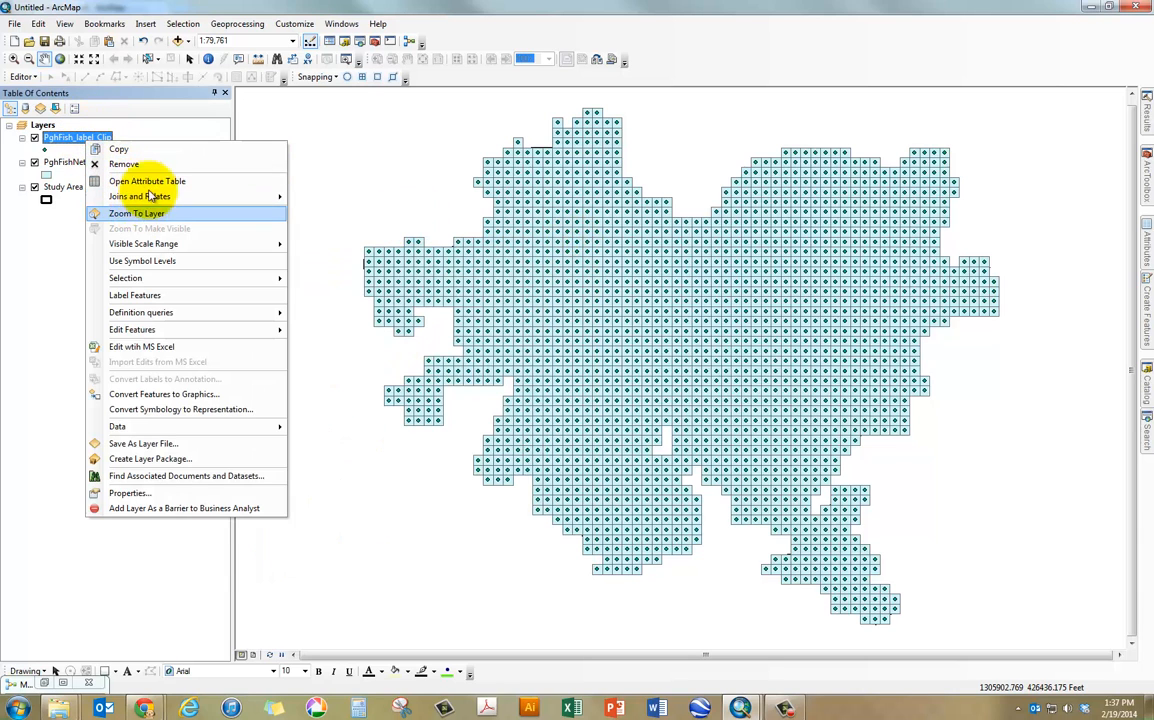
{"action": "left_click", "coordinate": [149, 183]}
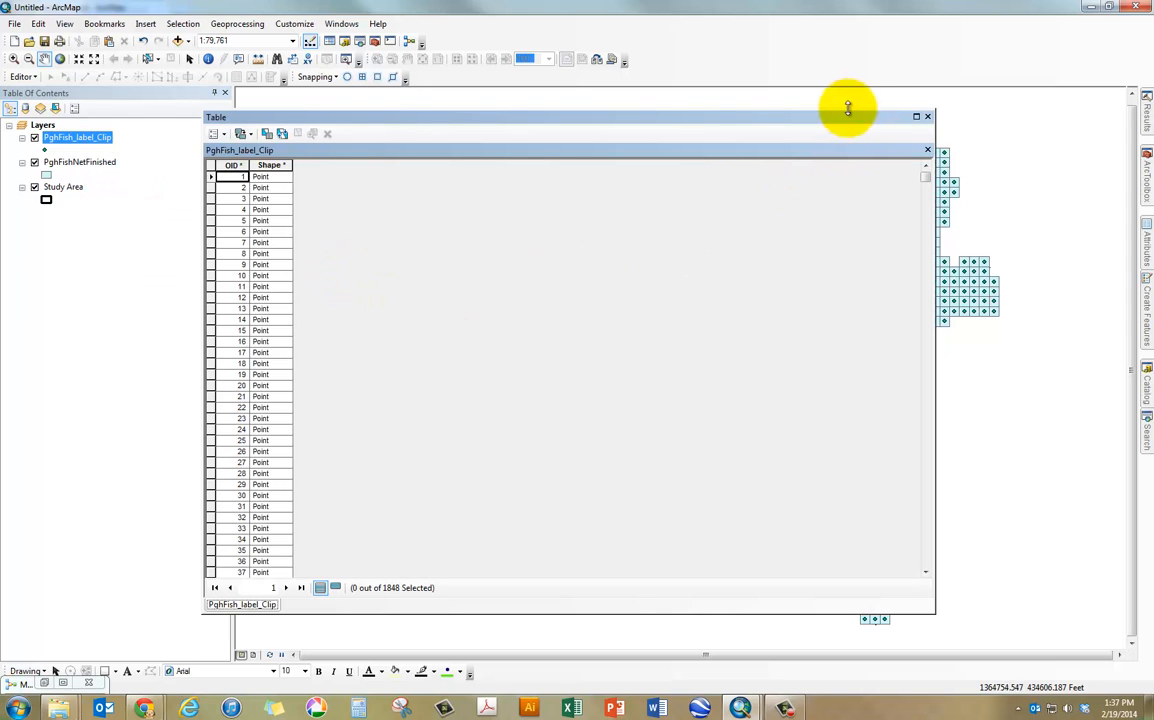
{"action": "left_click", "coordinate": [928, 118]}
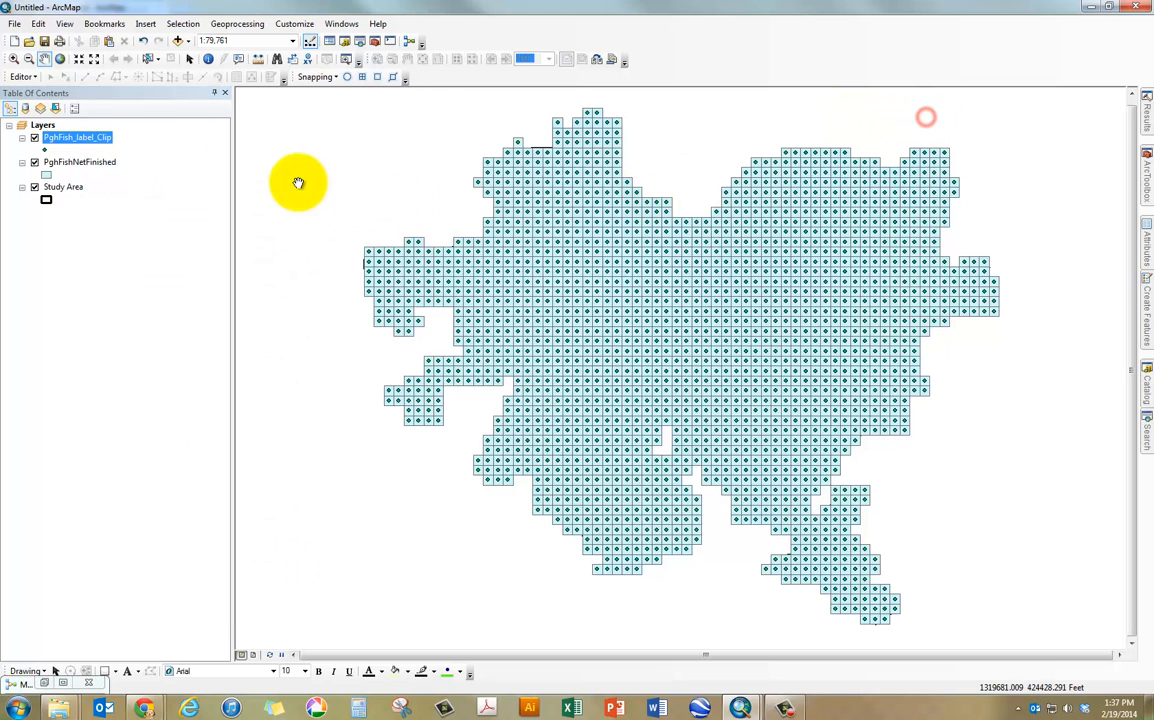
- Symbolize the PghFish_label_Clip points as red circles of size 2 without an outline
{"action": "right_click", "coordinate": [91, 143]}
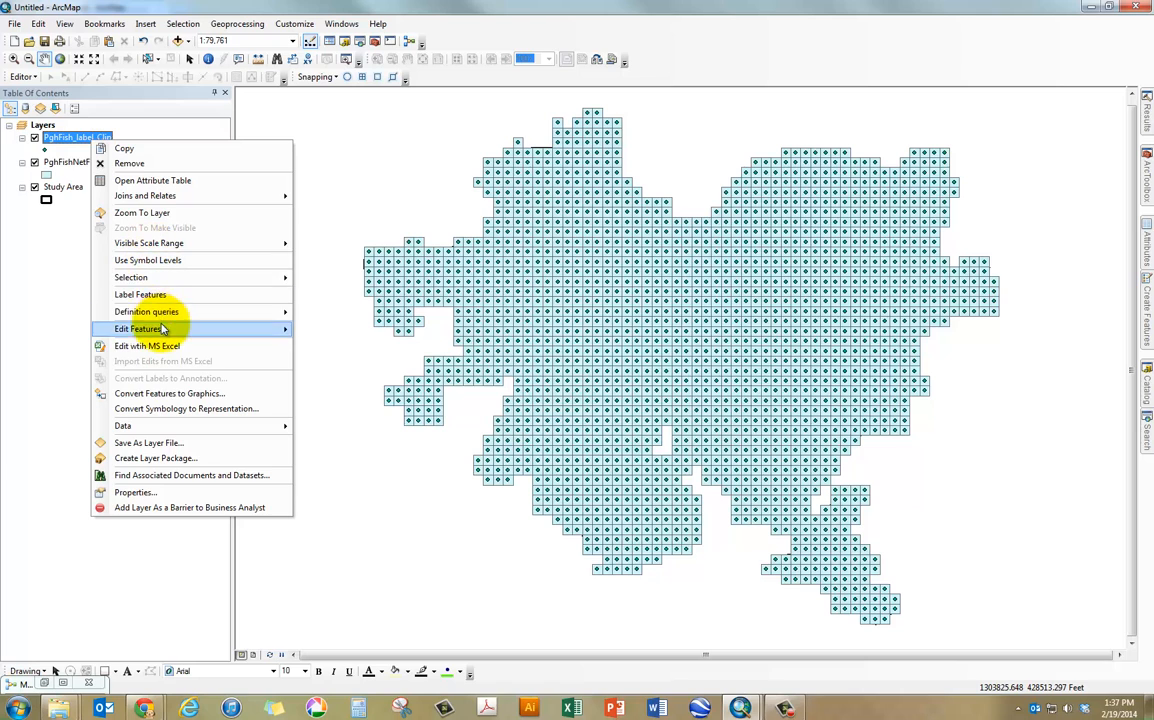
{"action": "left_click", "coordinate": [45, 150]}
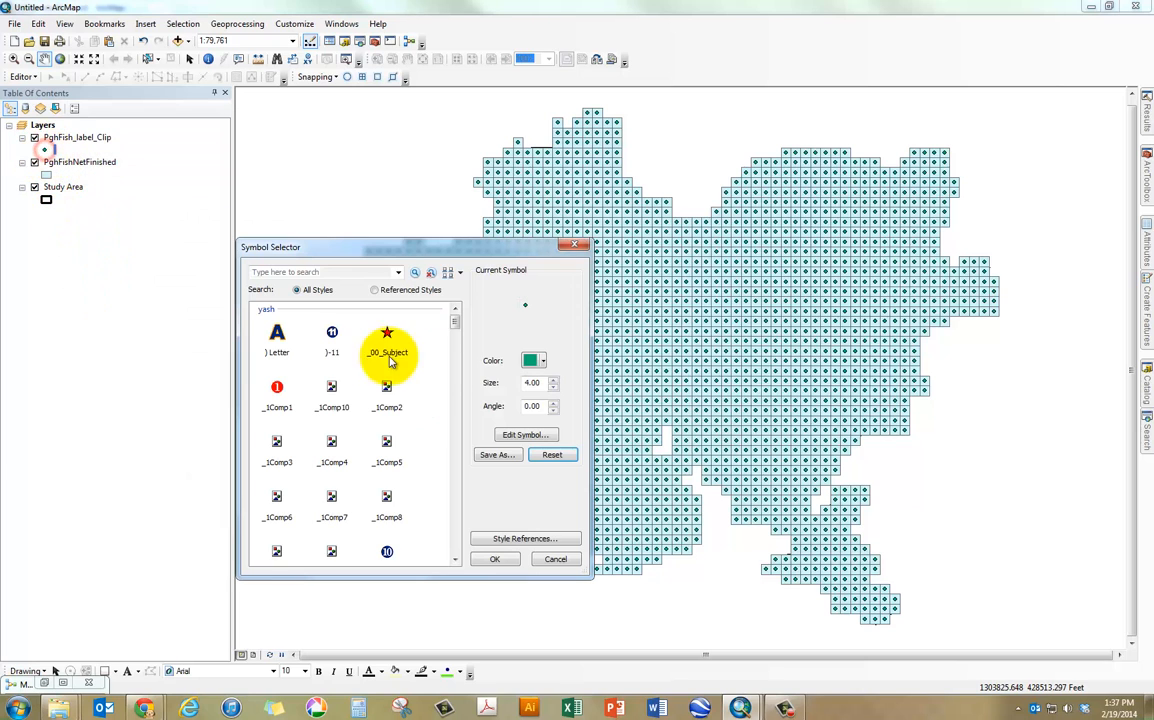
{"action": "left_click", "coordinate": [529, 362]}
{"action": "left_click", "coordinate": [540, 408]}
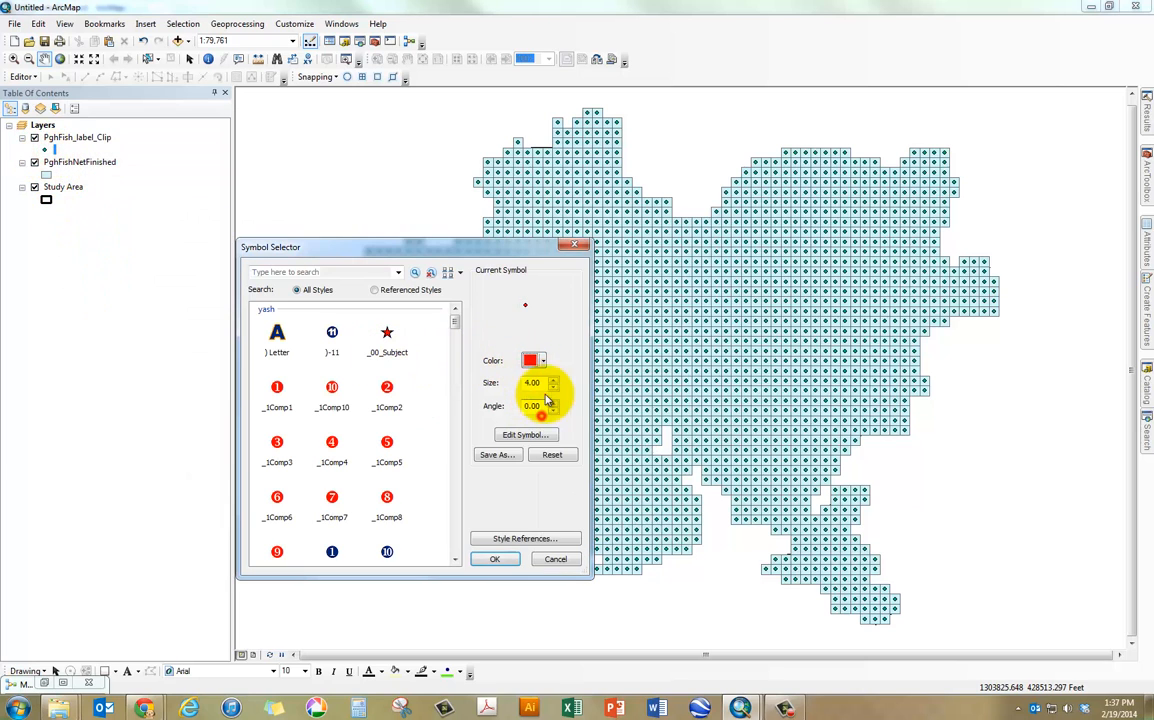
{"action": "left_click", "coordinate": [526, 434]}
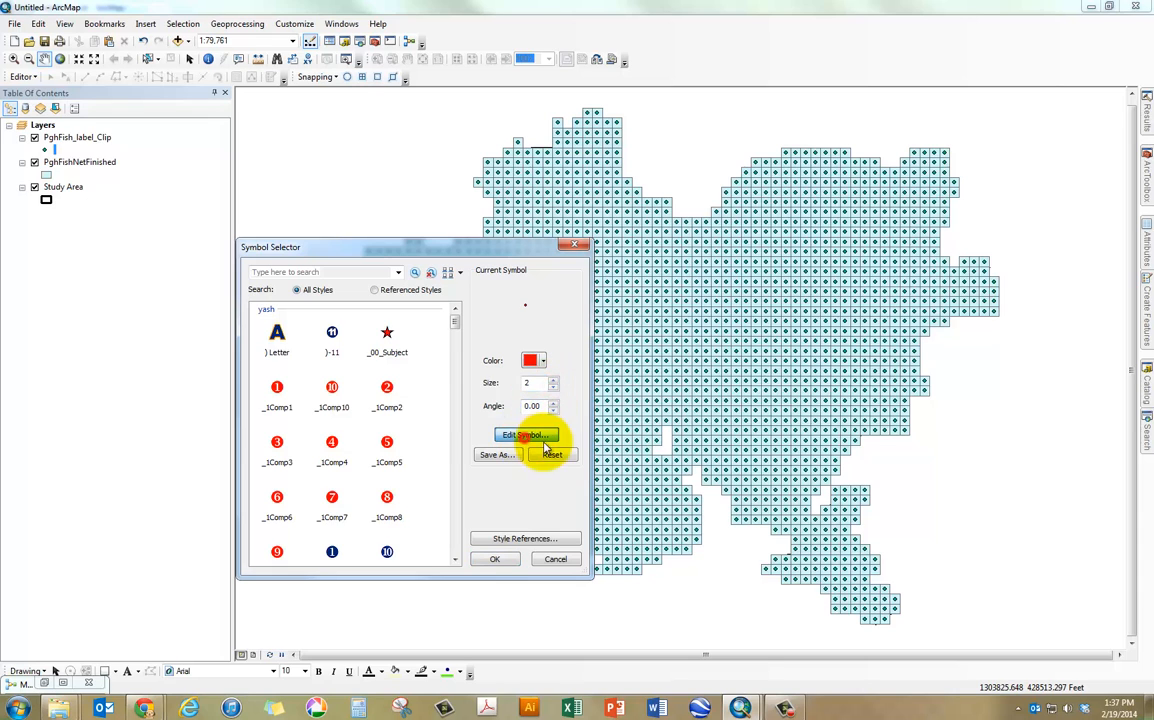
{"action": "left_click", "coordinate": [474, 398]}
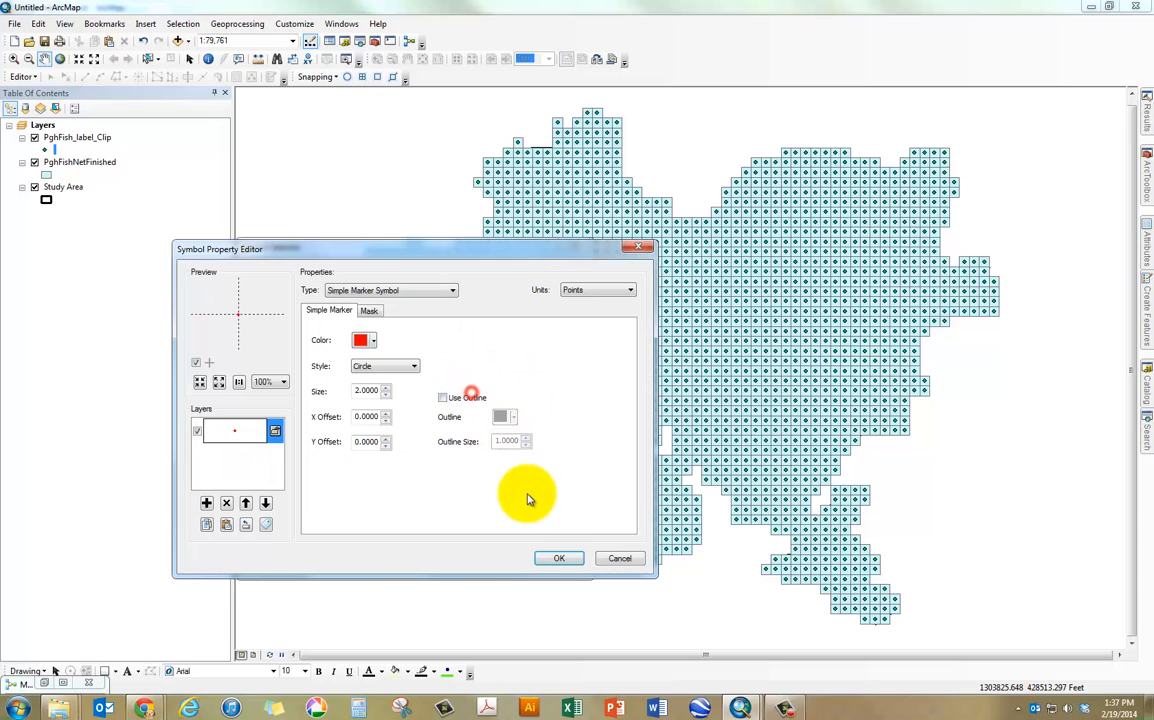
{"action": "left_click", "coordinate": [559, 558]}
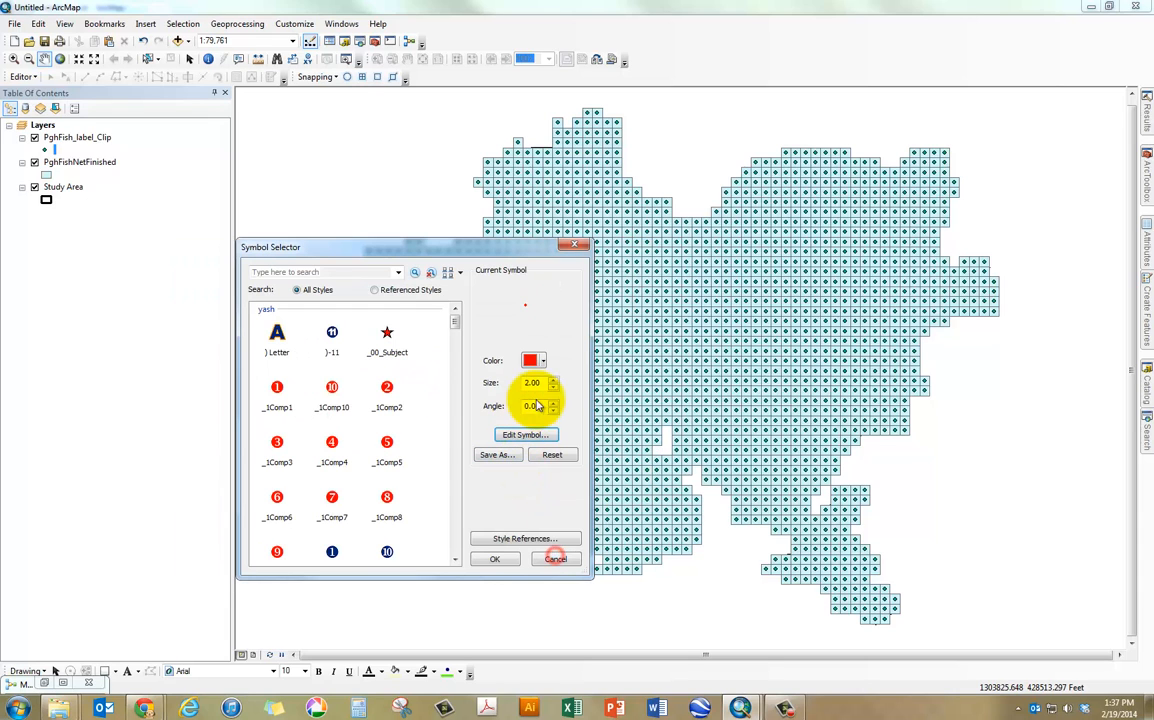
{"action": "left_click", "coordinate": [503, 558]}
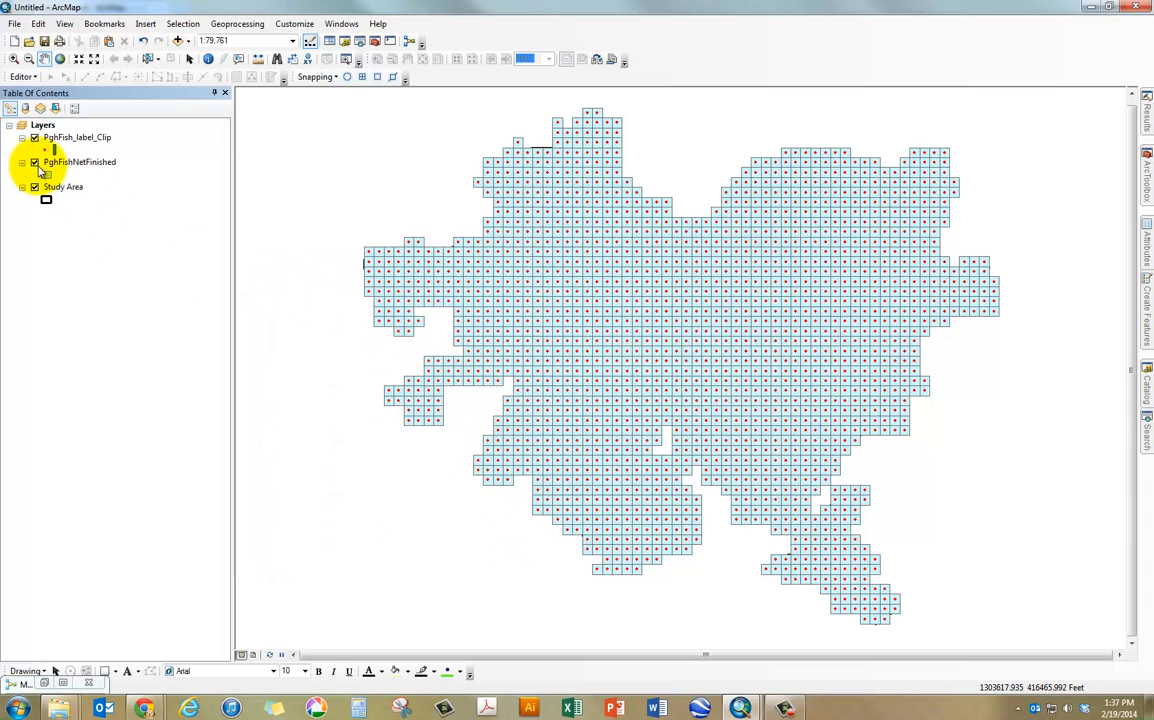
- Give the PghFishNetFinished cells the Olive fill symbol and move the Study Area layer above them in the drawing order
{"action": "left_click", "coordinate": [46, 176]}
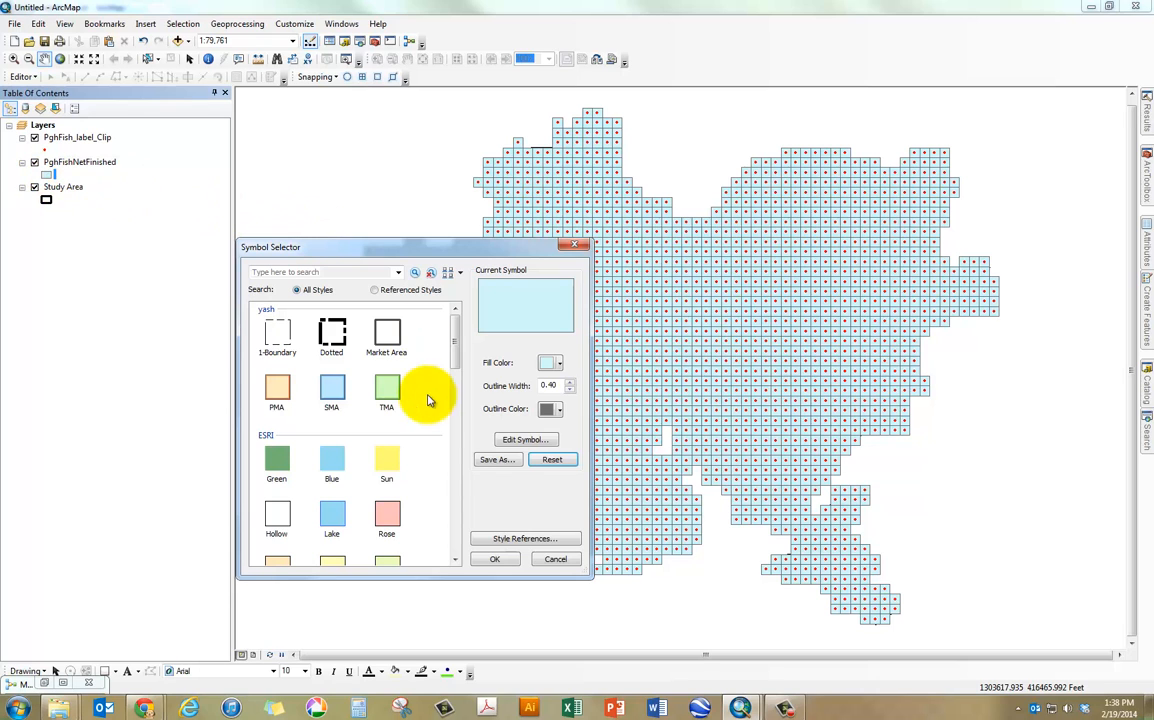
{"action": "left_click", "coordinate": [341, 518]}
{"action": "scroll", "coordinate": [341, 516], "scroll_direction": "down", "scroll_amount": 3}
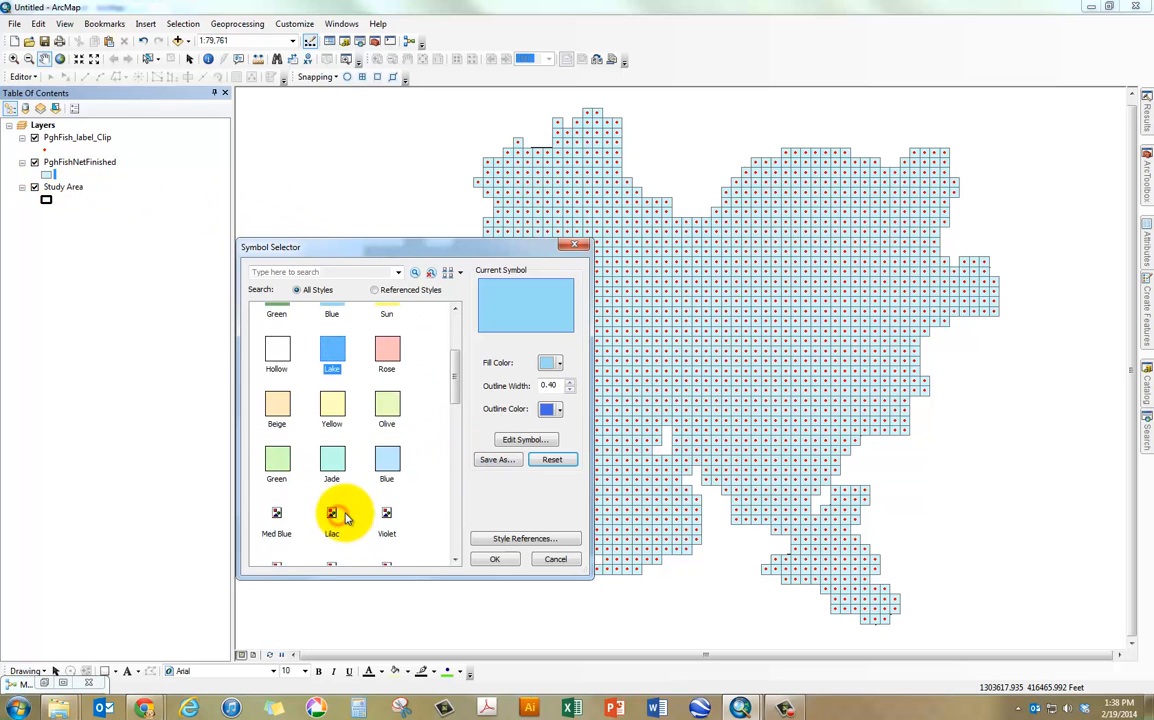
{"action": "double_click", "coordinate": [384, 415]}
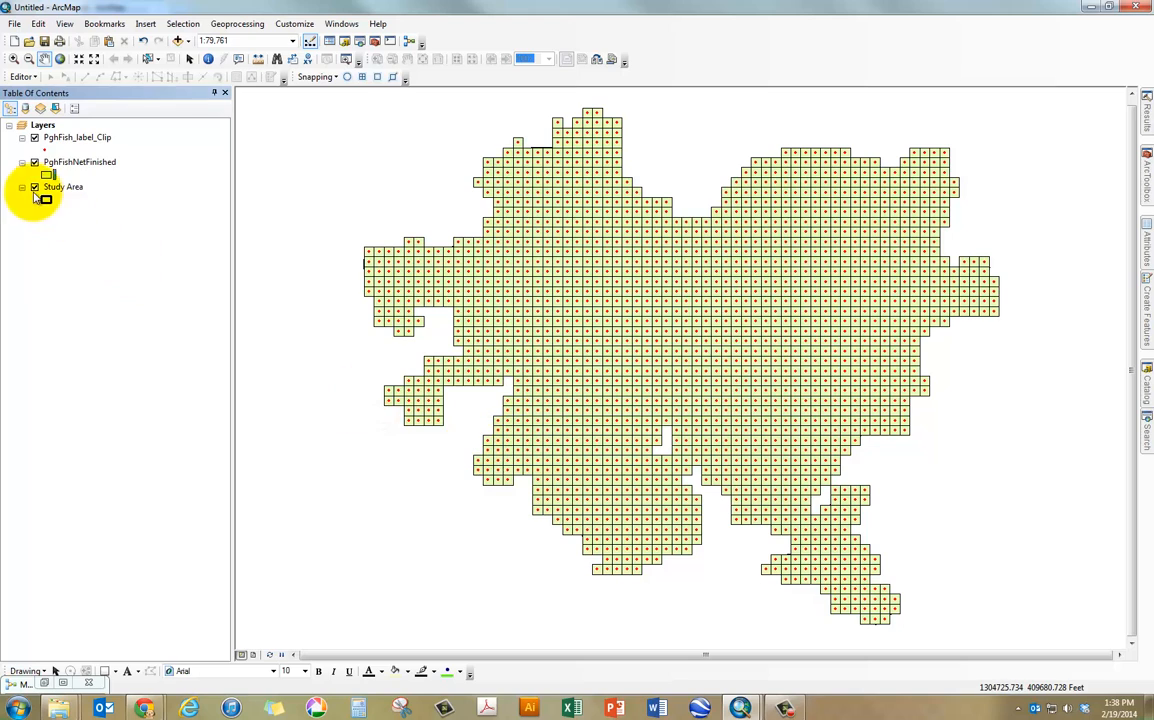
{"action": "left_click_drag", "start_coordinate": [63, 187], "coordinate": [70, 160]}
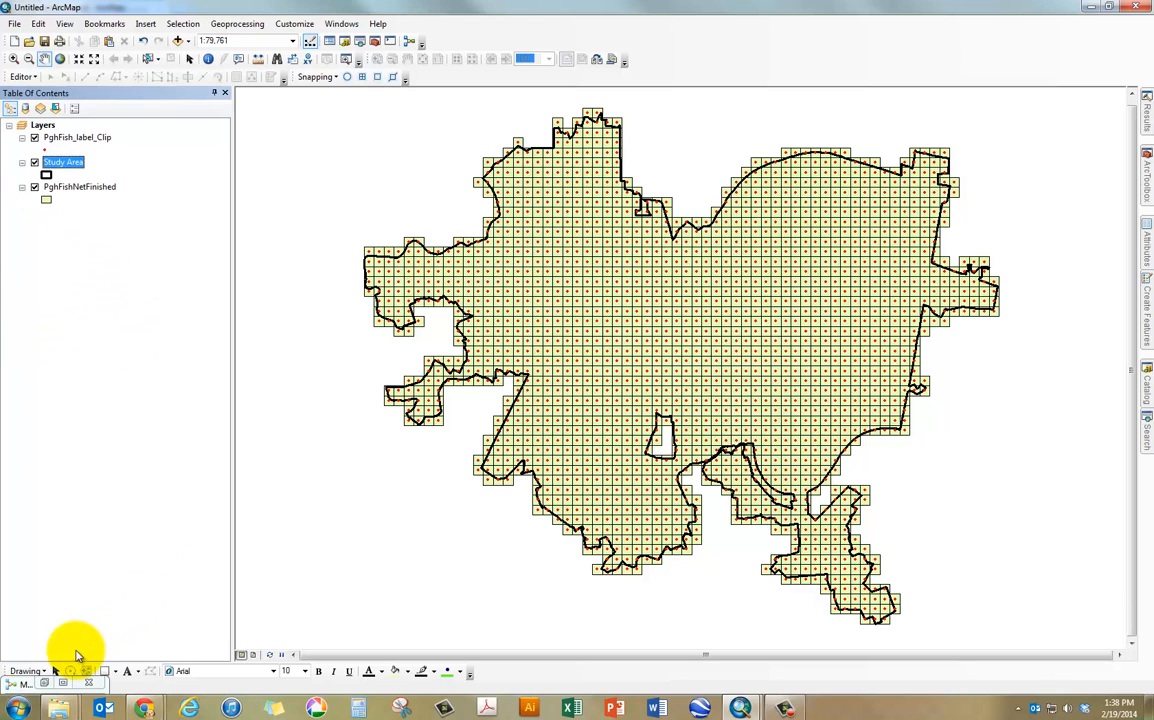
- Restore the model window and make Cell Size, Number of Columns and Number of Rows model parameters
{"action": "left_click", "coordinate": [42, 684]}
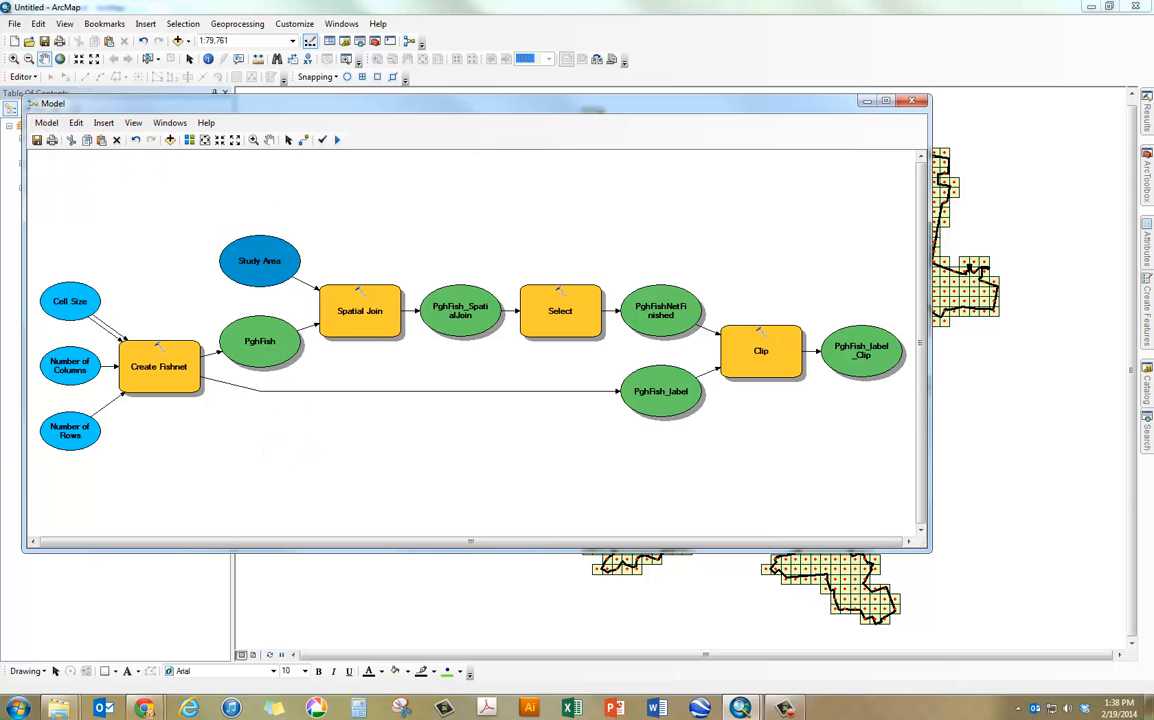
{"action": "right_click", "coordinate": [87, 293]}
{"action": "left_click", "coordinate": [126, 310]}
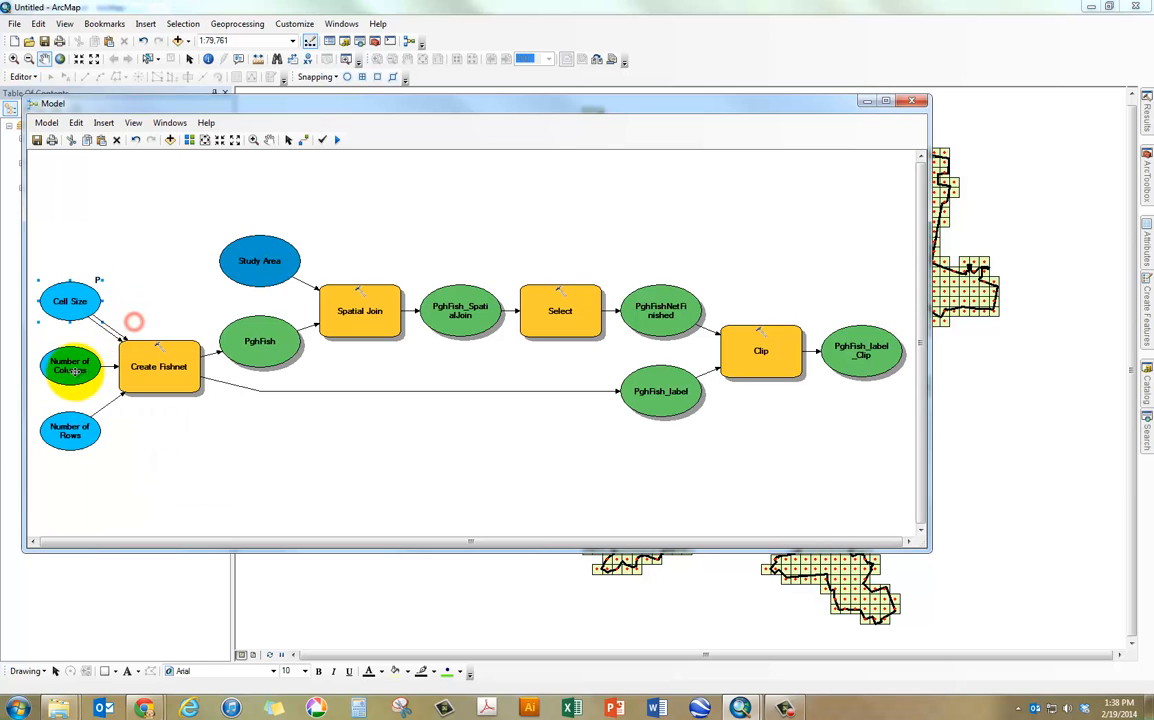
{"action": "right_click", "coordinate": [75, 372]}
{"action": "left_click", "coordinate": [128, 396]}
{"action": "right_click", "coordinate": [100, 430]}
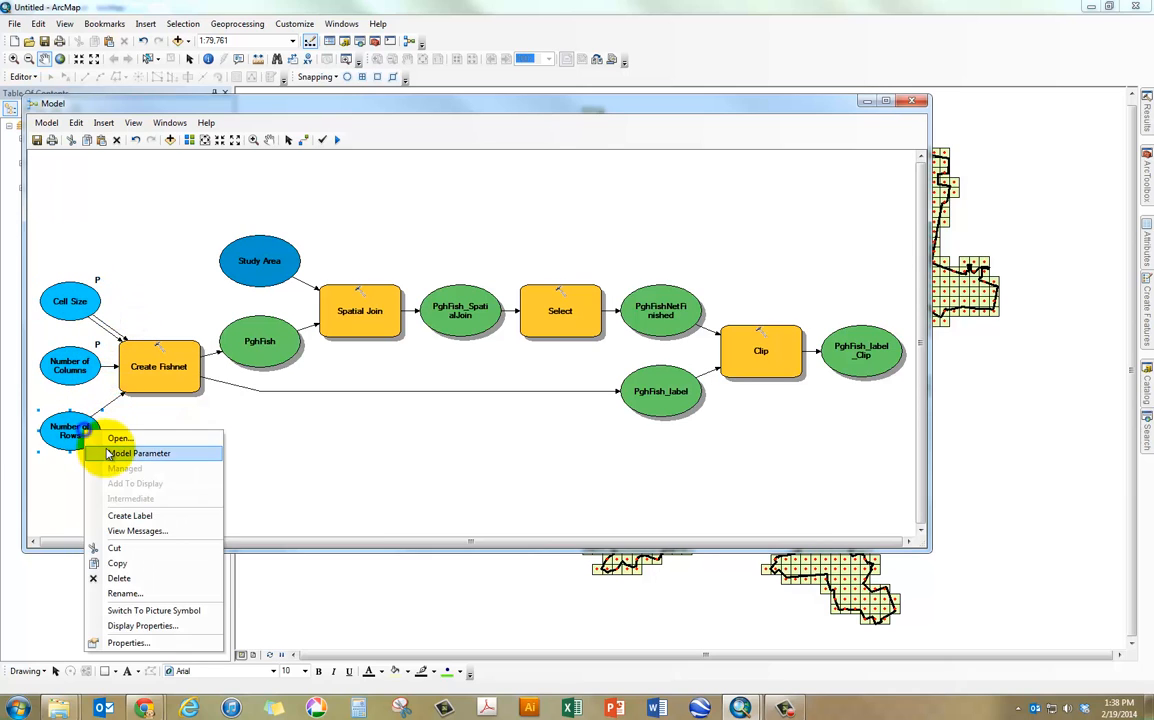
{"action": "left_click", "coordinate": [155, 454]}
{"action": "left_click", "coordinate": [228, 442]}
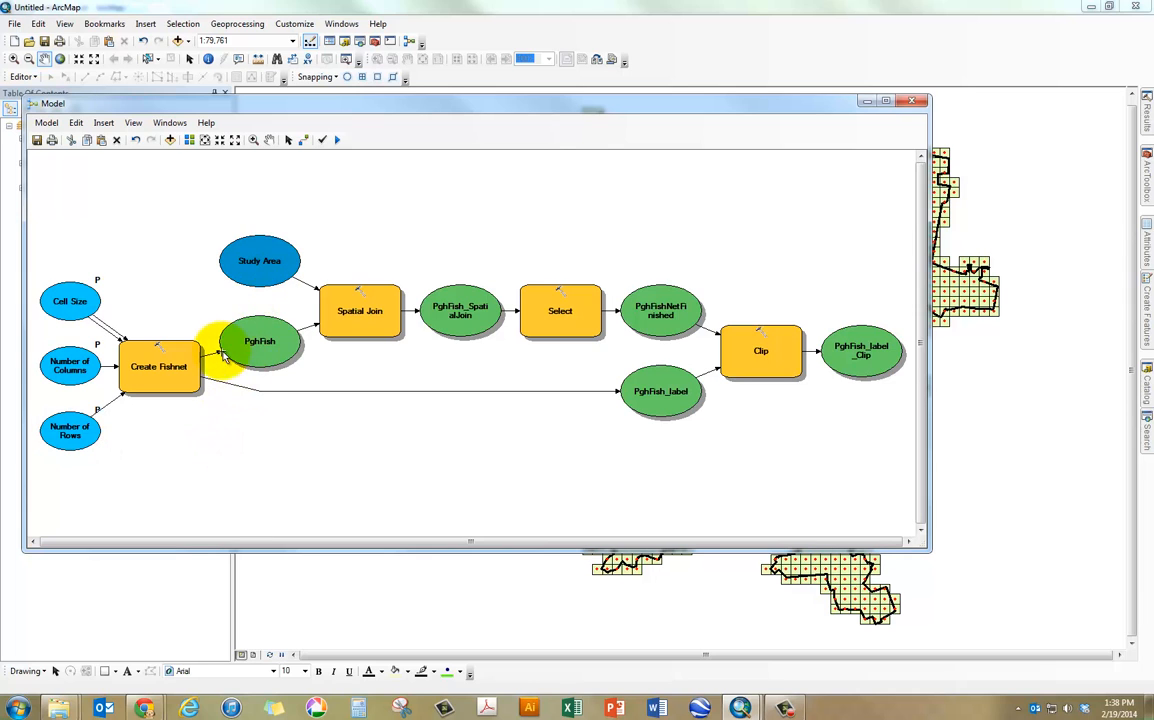
- Set the Study Area input to be added to the display and make it a model parameter
{"action": "double_click", "coordinate": [259, 259]}
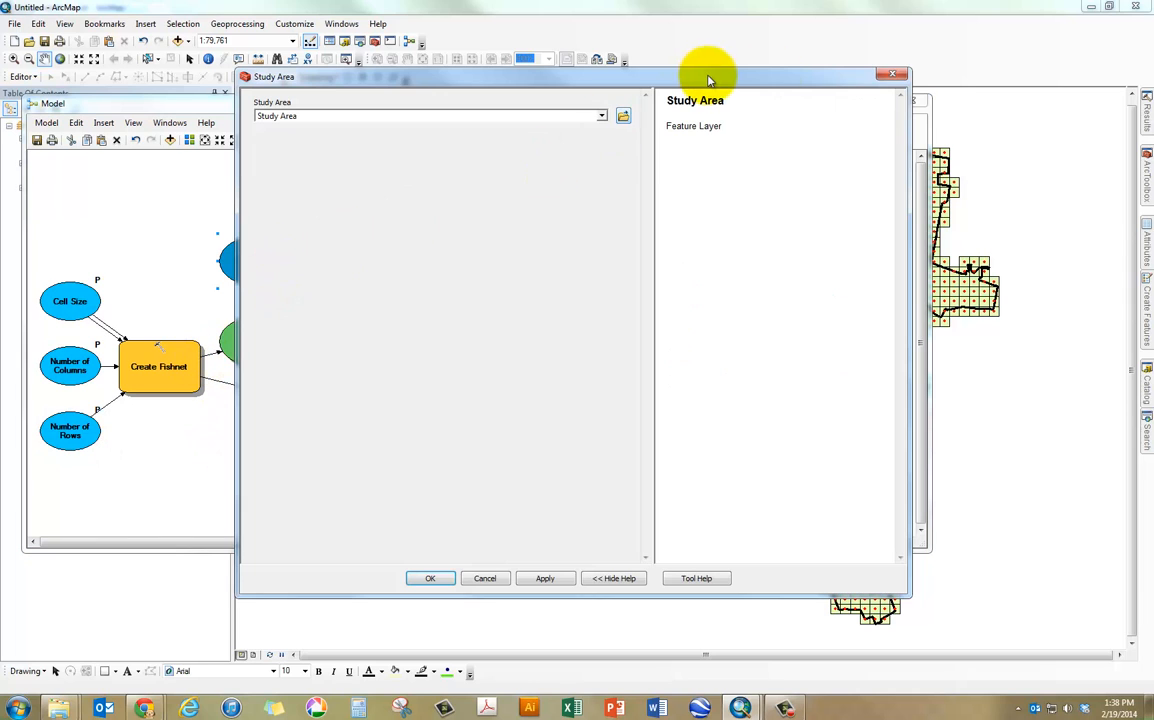
{"action": "left_click", "coordinate": [889, 75]}
{"action": "left_click", "coordinate": [260, 258]}
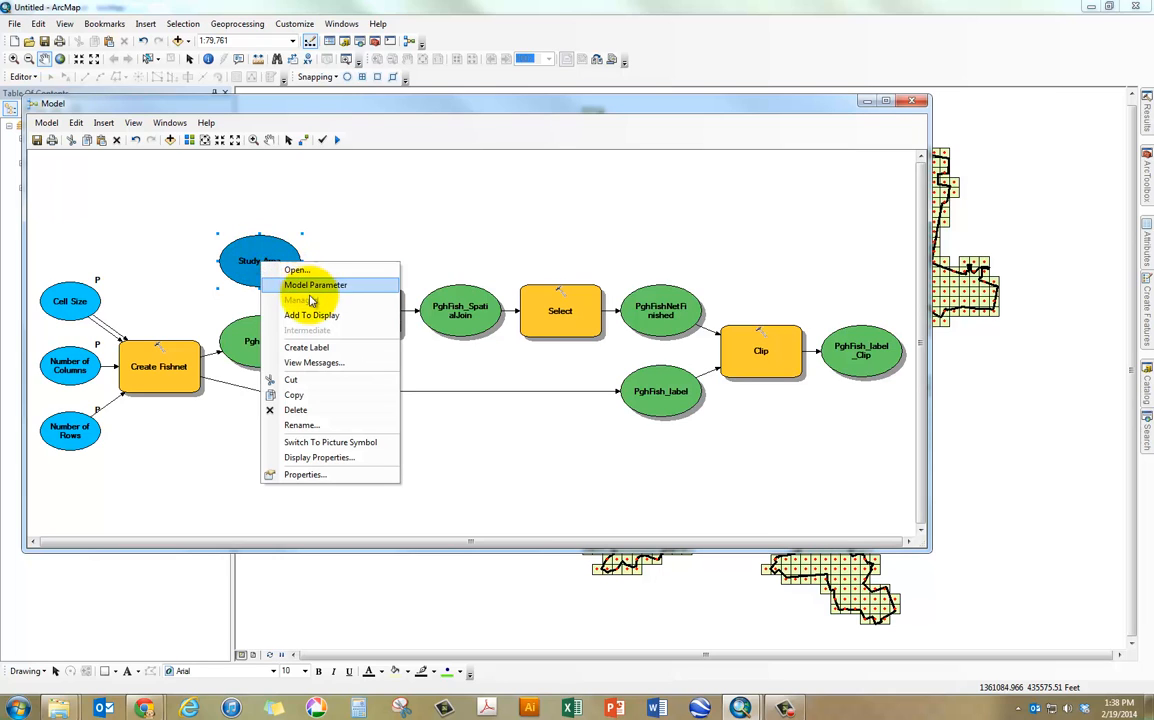
{"action": "left_click", "coordinate": [312, 316]}
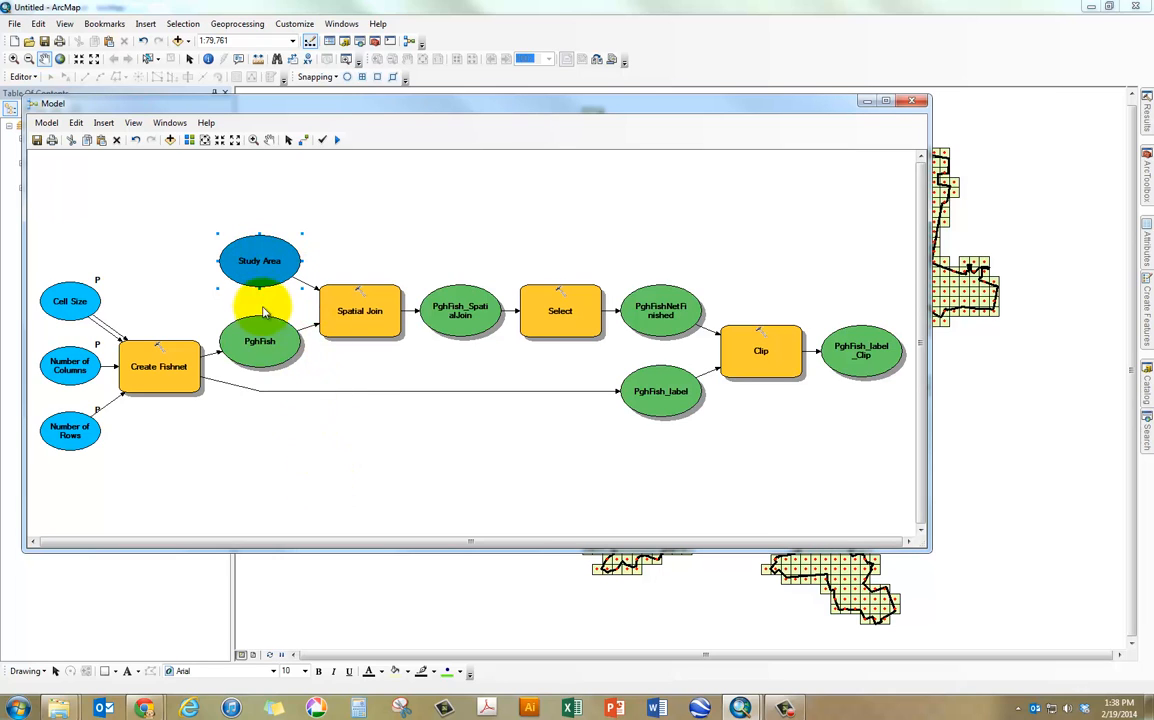
{"action": "right_click", "coordinate": [258, 258]}
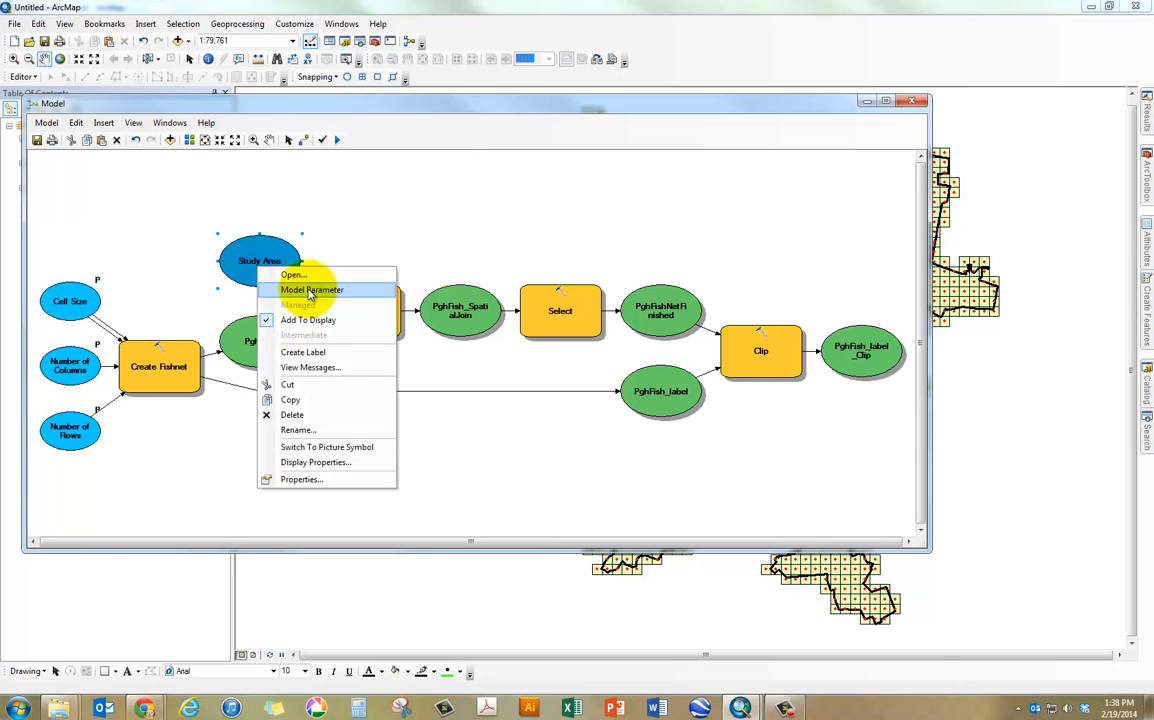
{"action": "left_click", "coordinate": [310, 291]}
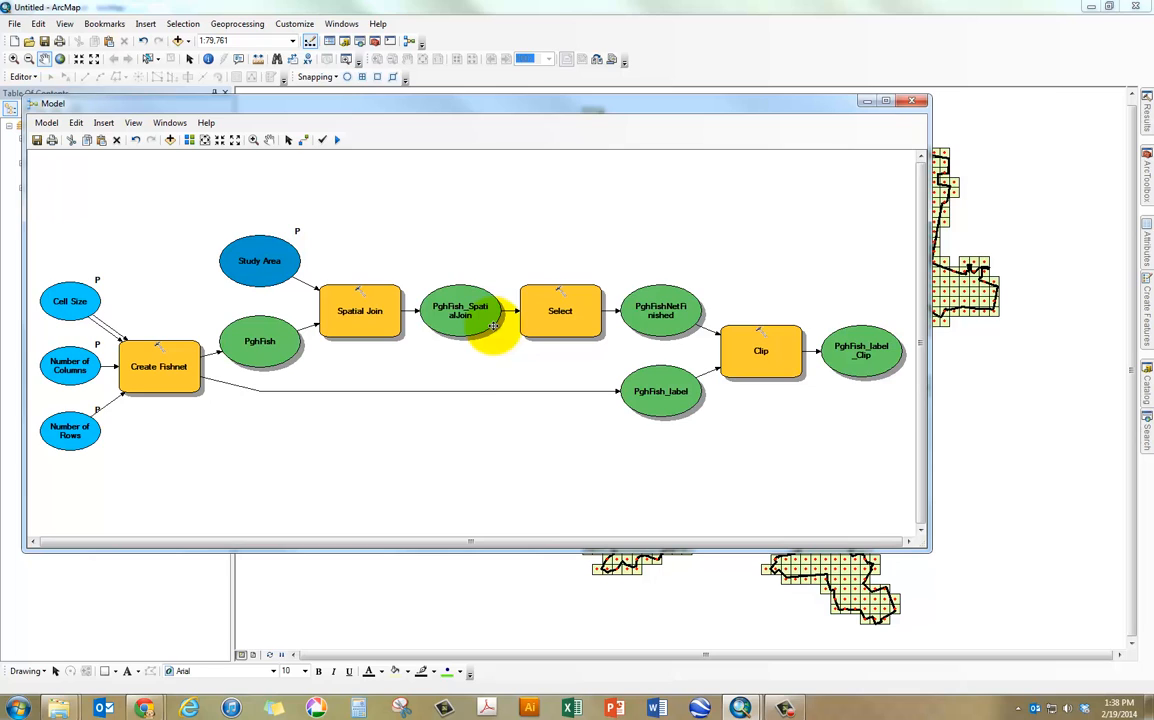
- Make the PghFishNetFinished and PghFish_label_Clip outputs model parameters and check their display settings
{"action": "right_click", "coordinate": [664, 316]}
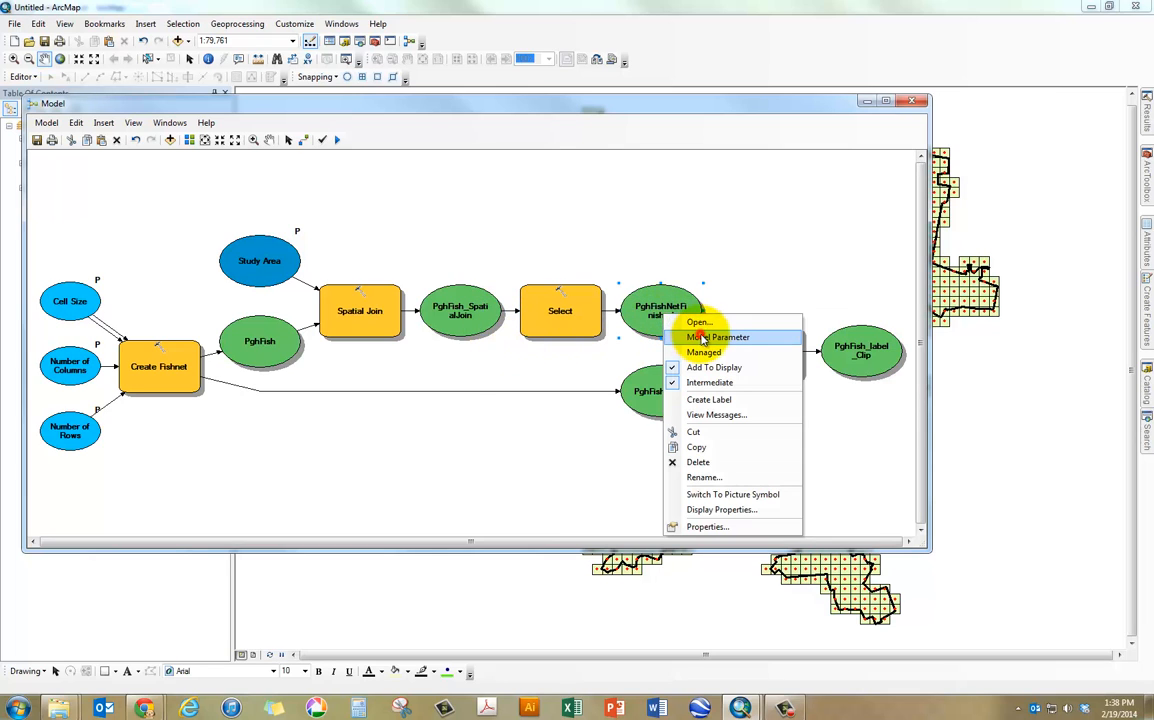
{"action": "left_click", "coordinate": [703, 338]}
{"action": "right_click", "coordinate": [886, 364]}
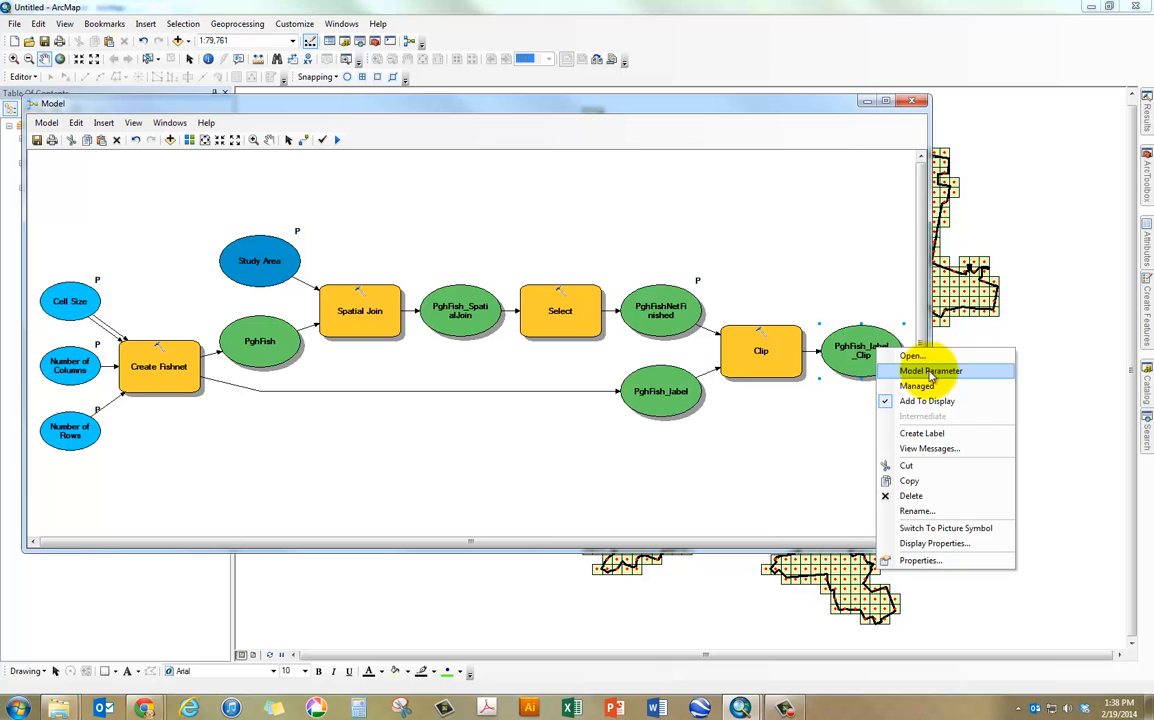
{"action": "left_click", "coordinate": [929, 372]}
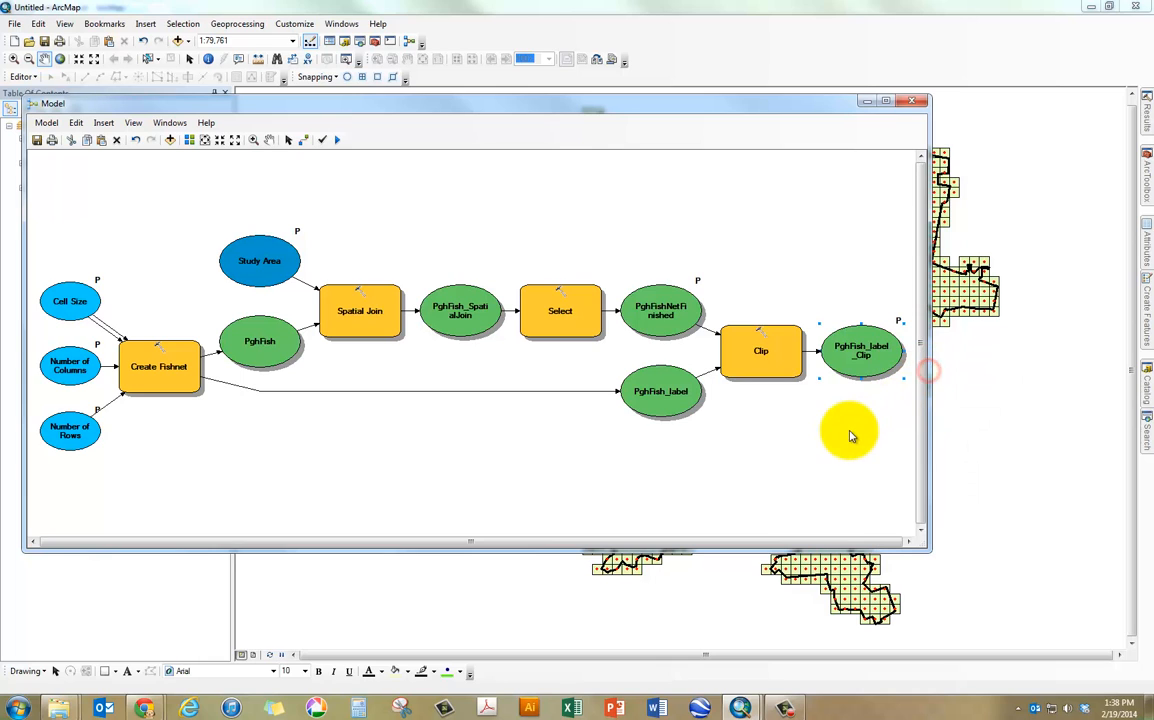
{"action": "right_click", "coordinate": [663, 305]}
{"action": "right_click", "coordinate": [865, 356]}
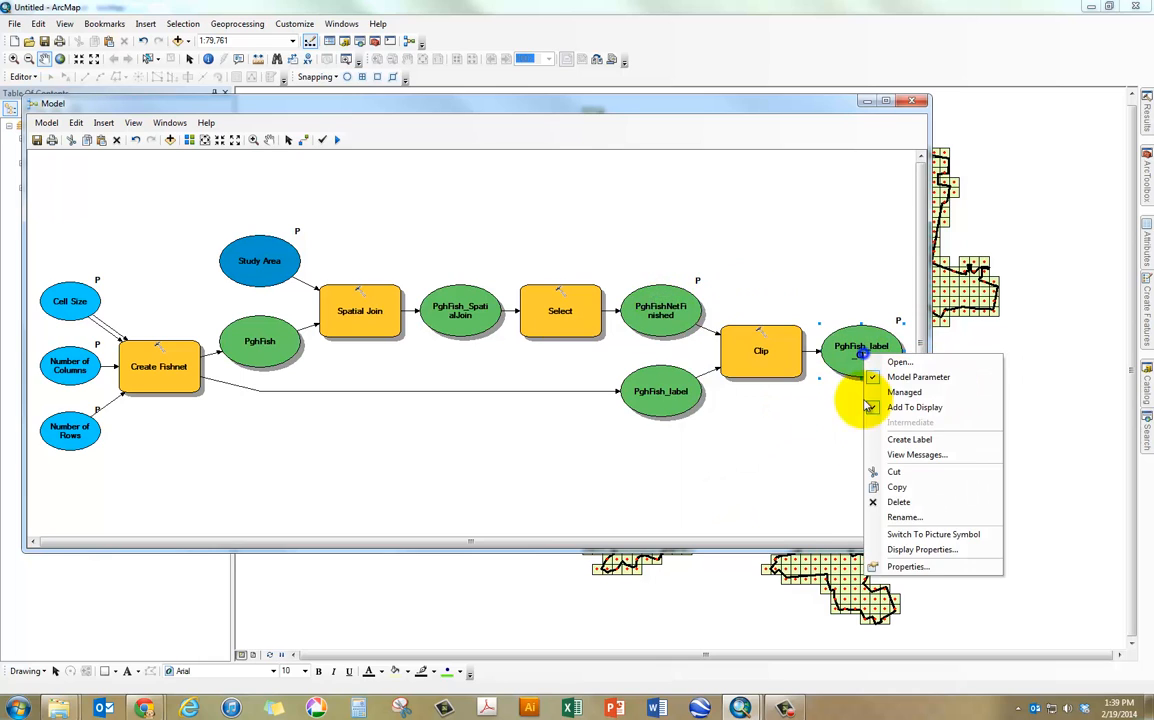
{"action": "left_click", "coordinate": [800, 425]}
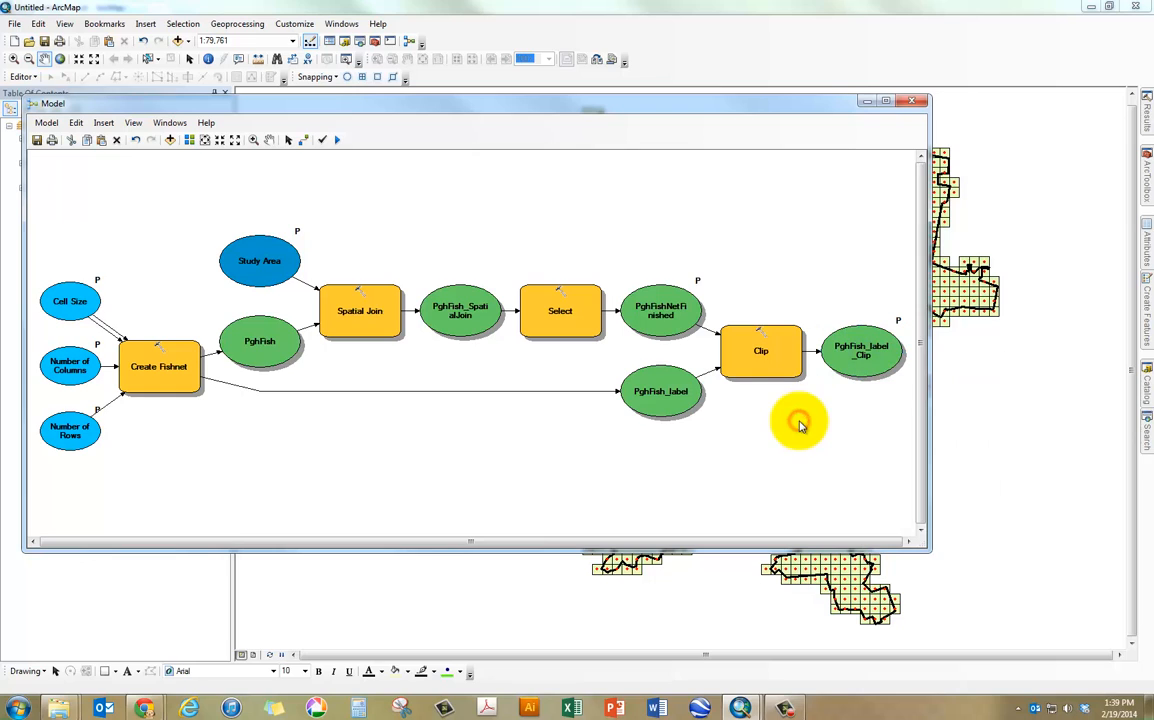
{"action": "left_click", "coordinate": [412, 455]}
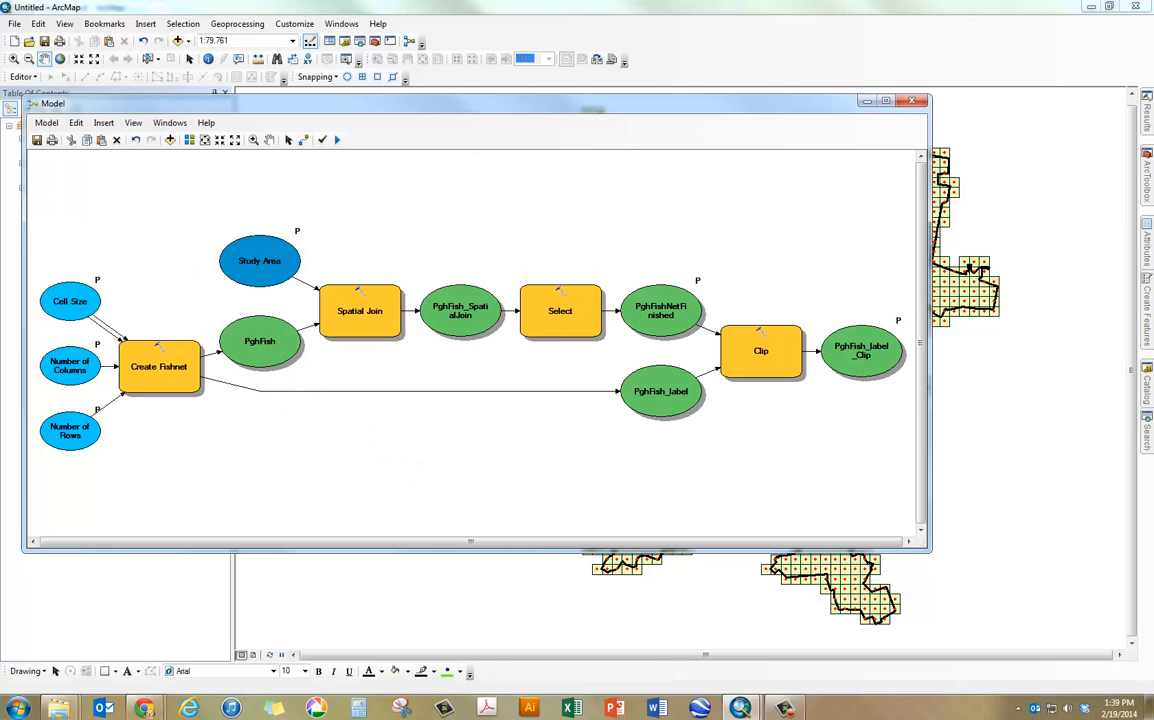
{"action": "left_click", "coordinate": [249, 430]}
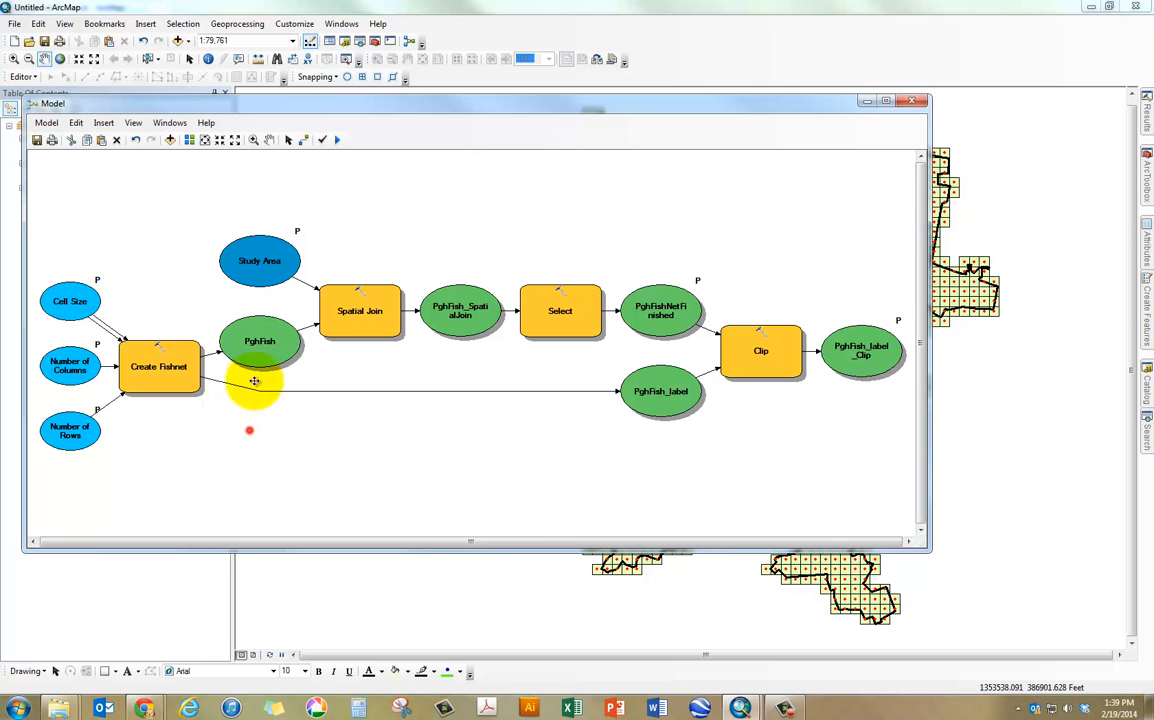
- Rename the PghFish output element of Create Fishnet to StudyFishnet
{"action": "right_click", "coordinate": [253, 349]}
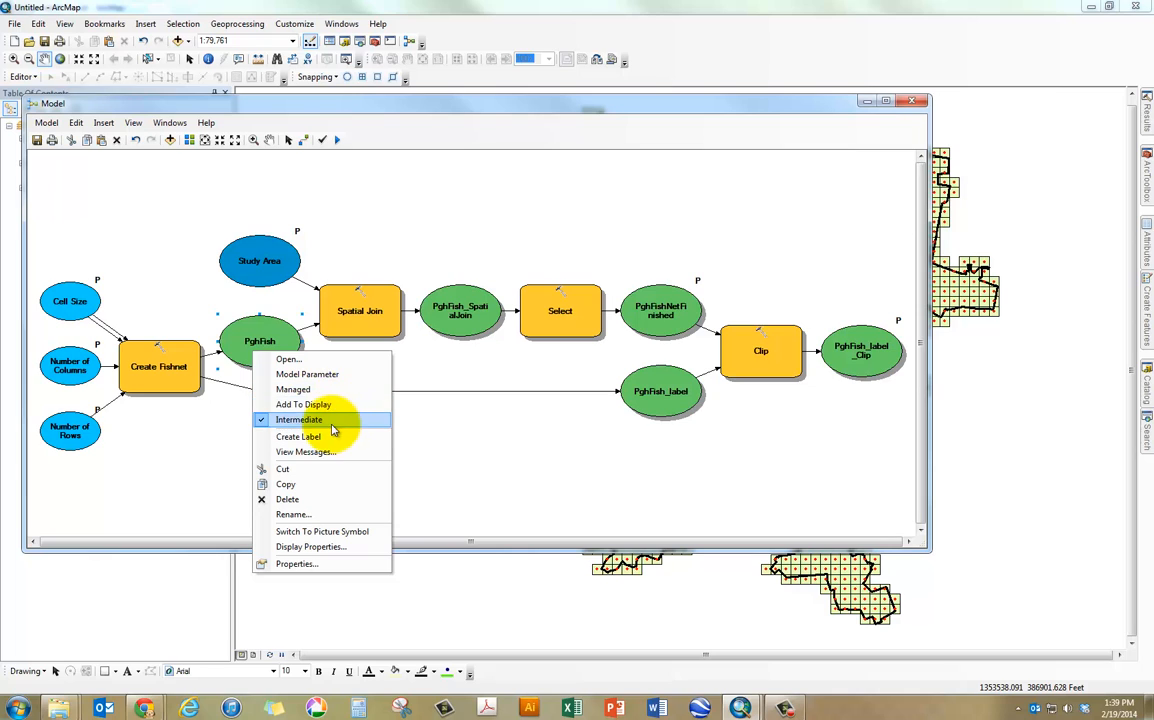
{"action": "left_click", "coordinate": [294, 514]}
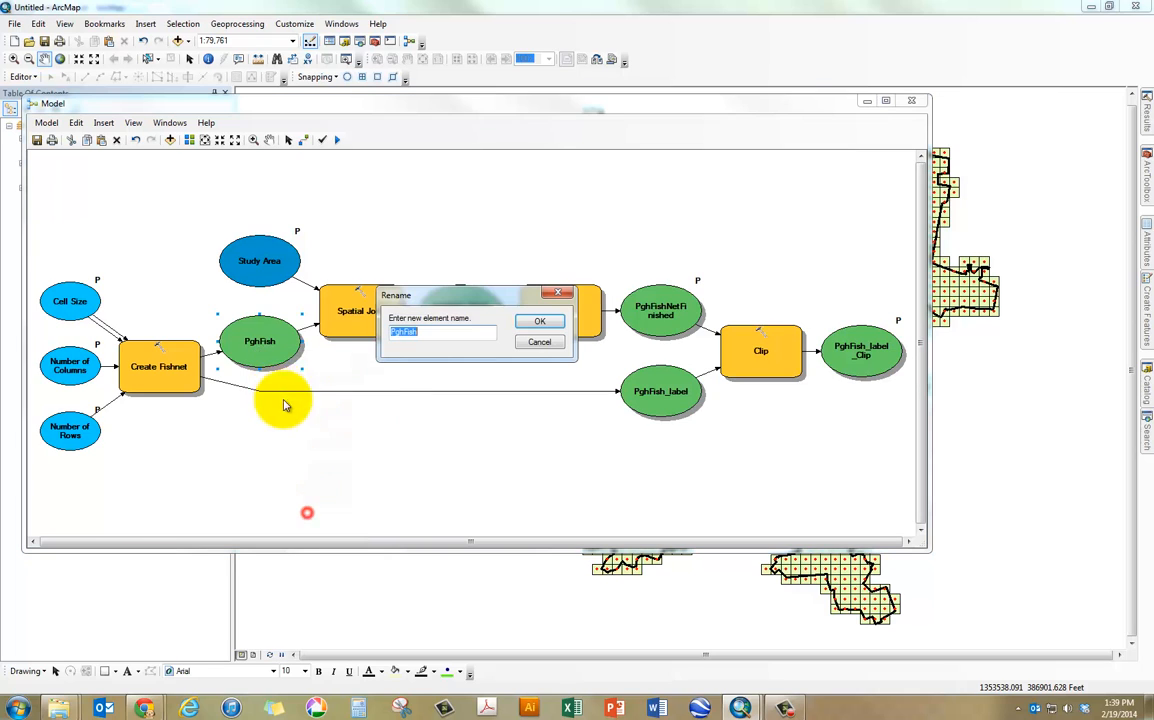
{"action": "left_click", "coordinate": [402, 334]}
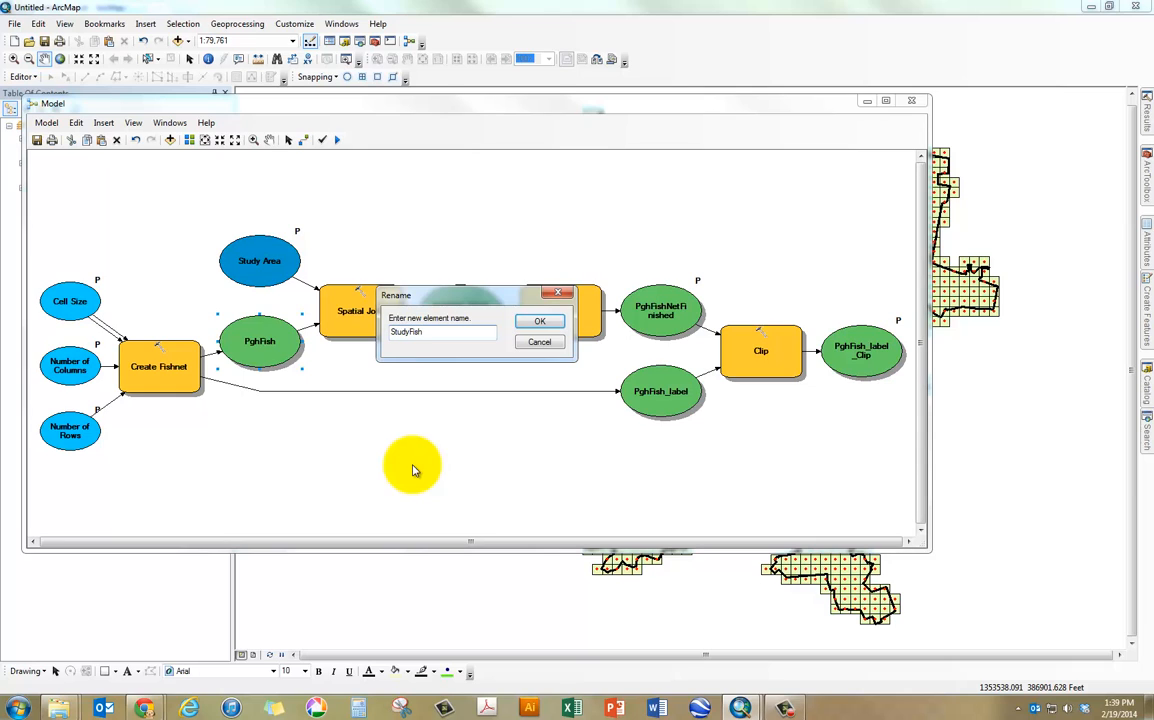
{"action": "type", "text": "StudyFishnet"}
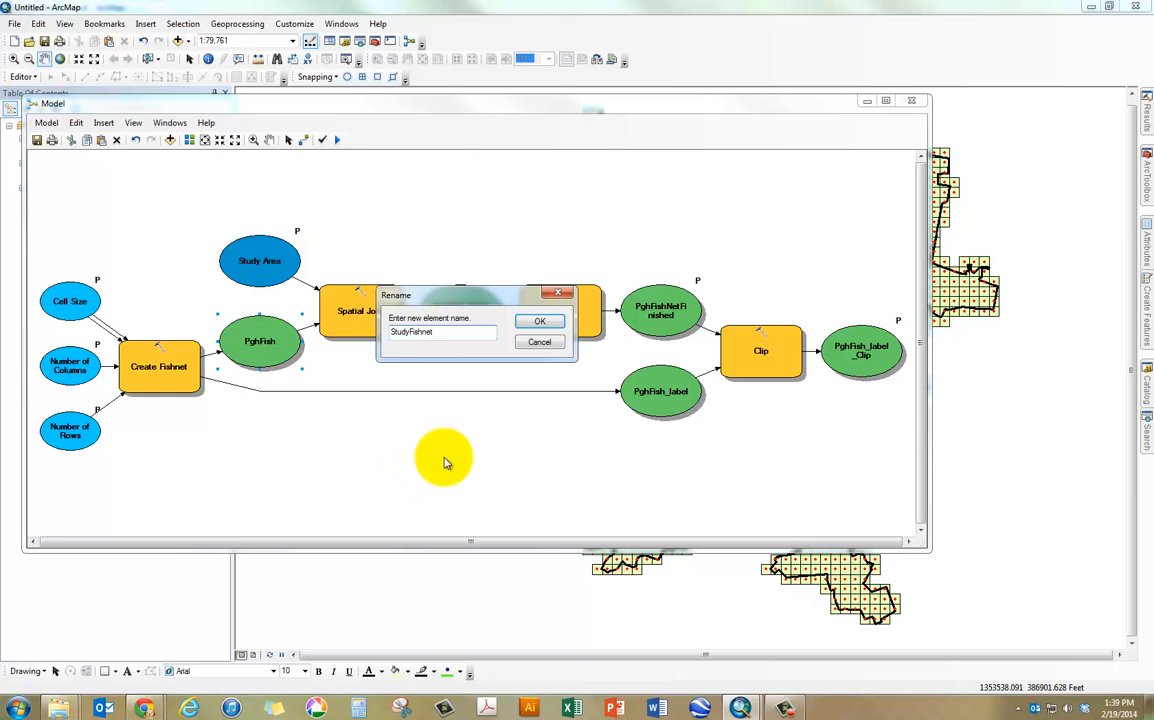
{"action": "left_click", "coordinate": [539, 320]}
- Rename the PghFish_SpatialJoin output element to Fishnet_SpatialJoin
{"action": "right_click", "coordinate": [484, 312]}
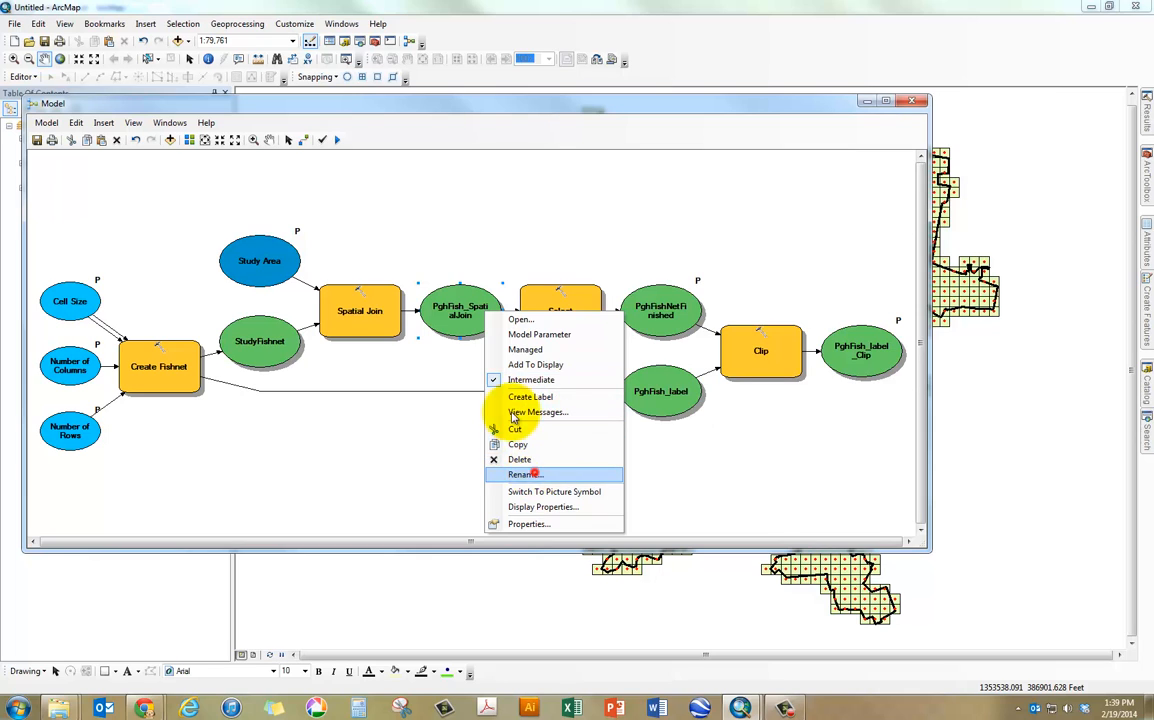
{"action": "left_click", "coordinate": [534, 473]}
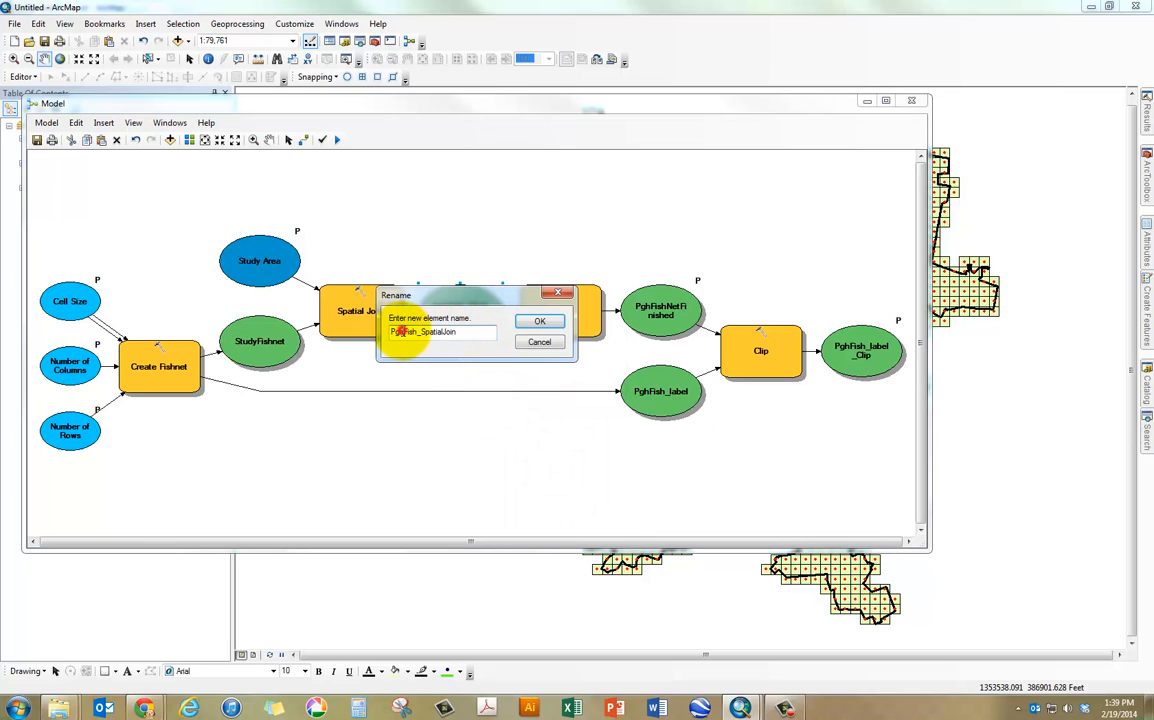
{"action": "key", "text": "BackSpace"}
{"action": "key", "text": "BackSpace"}
{"action": "key", "text": "BackSpace"}
{"action": "left_click", "coordinate": [403, 331]}
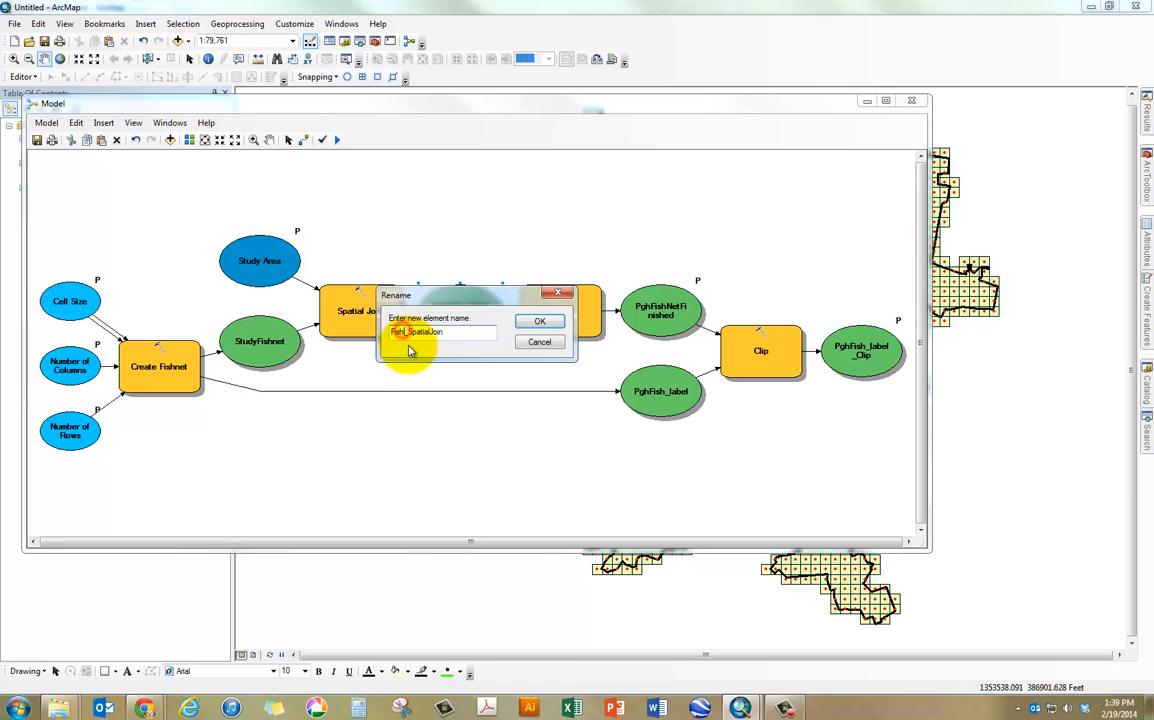
{"action": "left_click", "coordinate": [533, 324]}
- Rename the PghFishNetFinished output element of the Select tool to FishNetFinished
{"action": "right_click", "coordinate": [648, 315]}
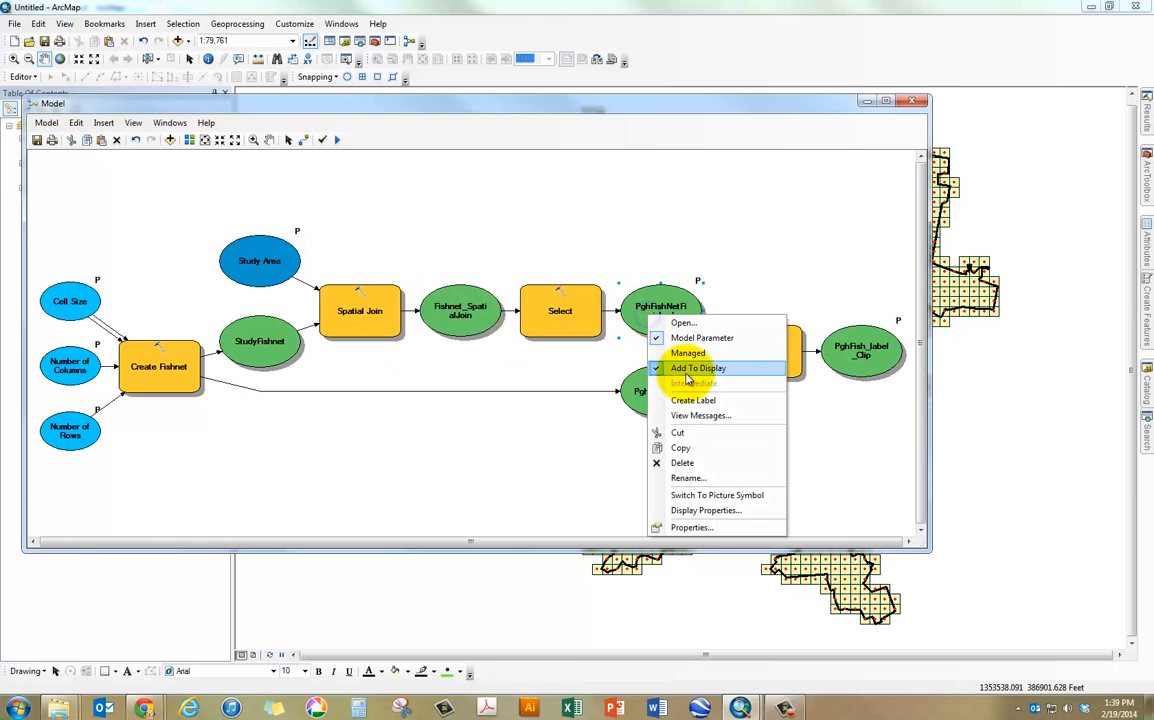
{"action": "left_click", "coordinate": [700, 477]}
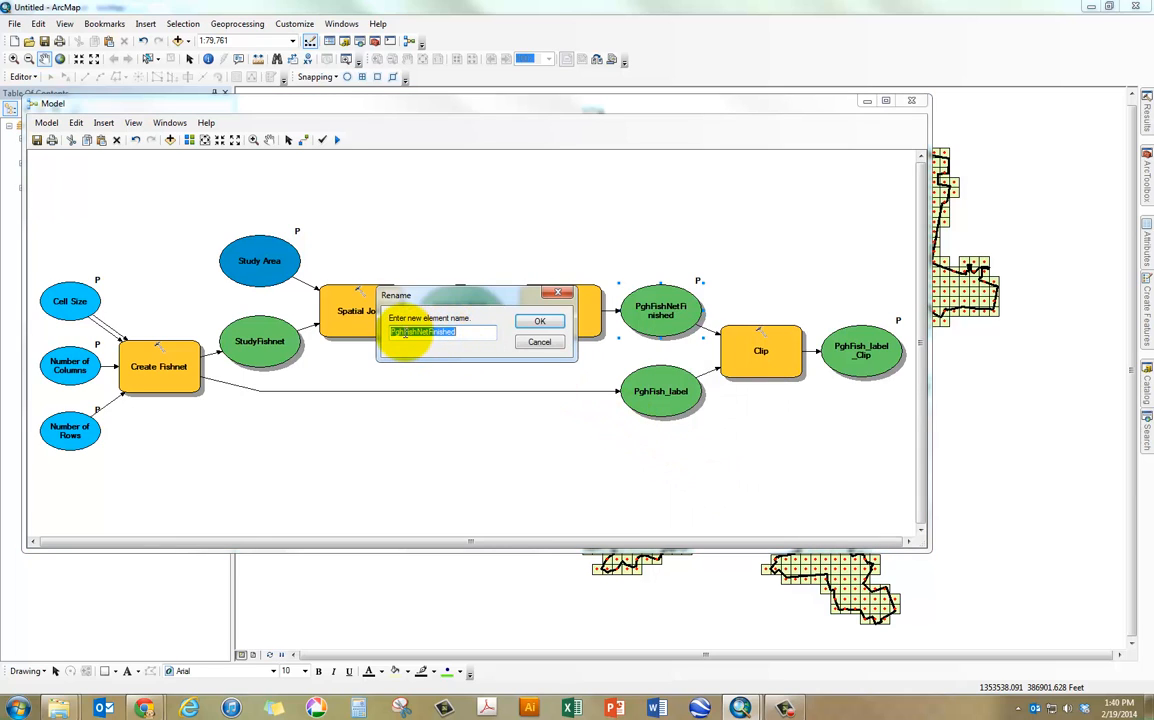
{"action": "left_click_drag", "start_coordinate": [403, 334], "coordinate": [367, 337]}
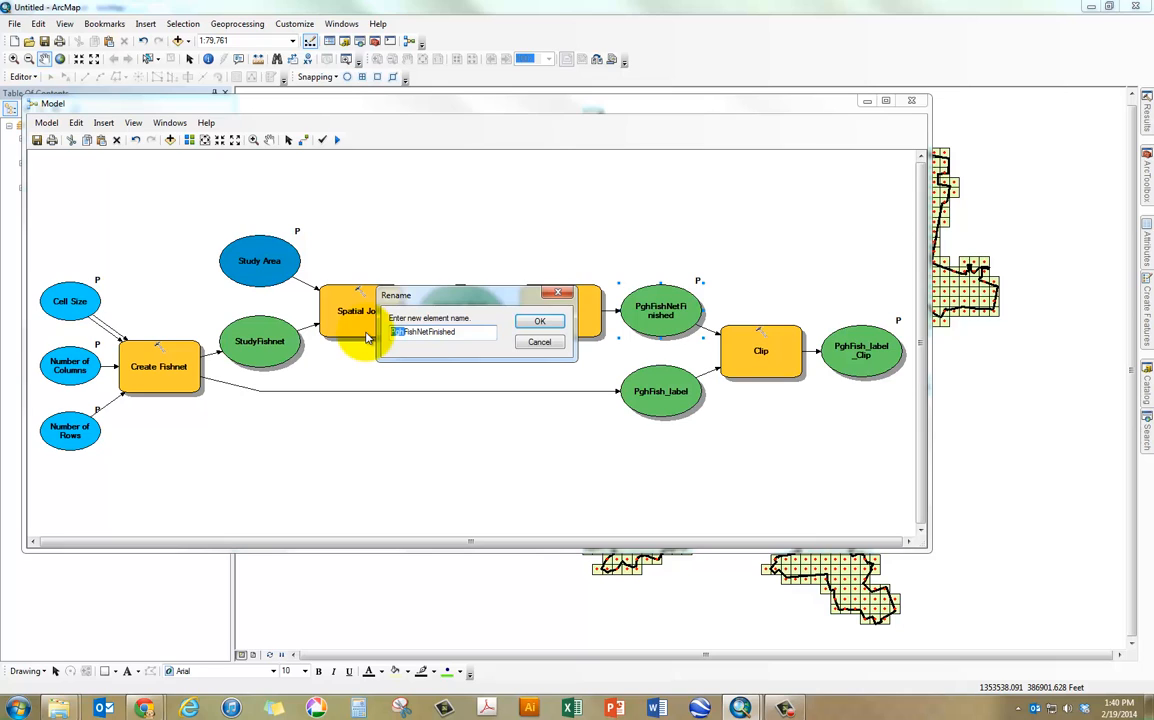
{"action": "left_click", "coordinate": [537, 320]}
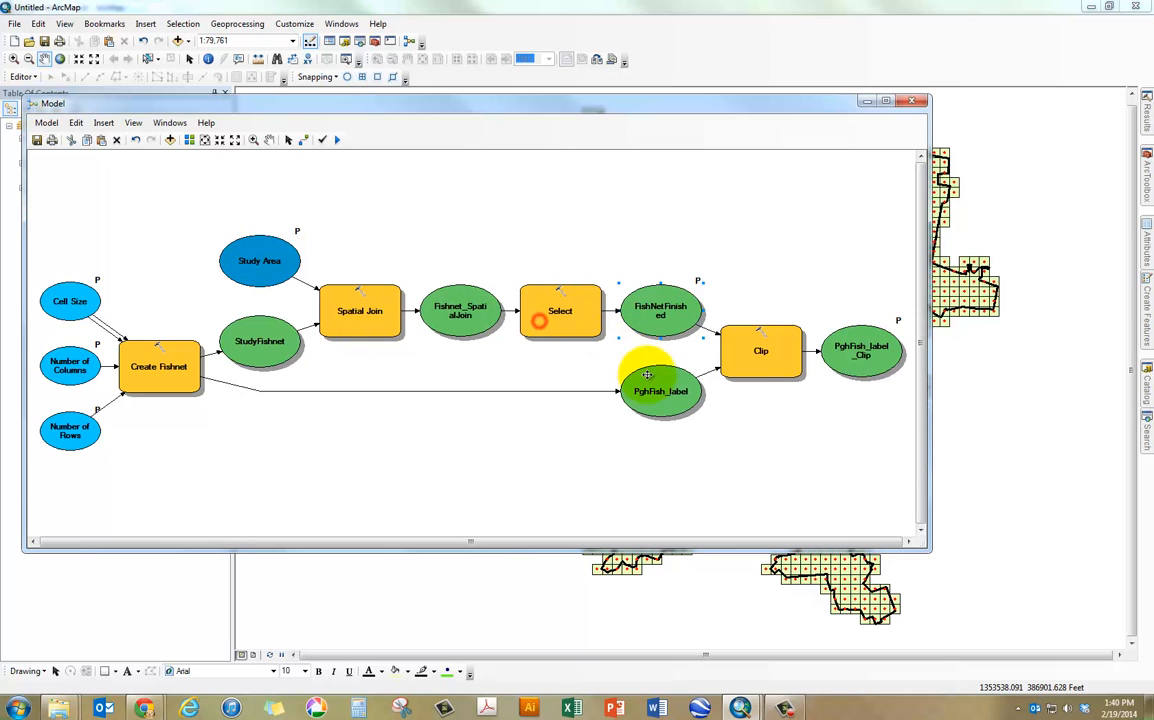
- Rename the PghFish_label_Clip output element of the Clip tool to Fishnet_label_Finished
{"action": "right_click", "coordinate": [849, 354]}
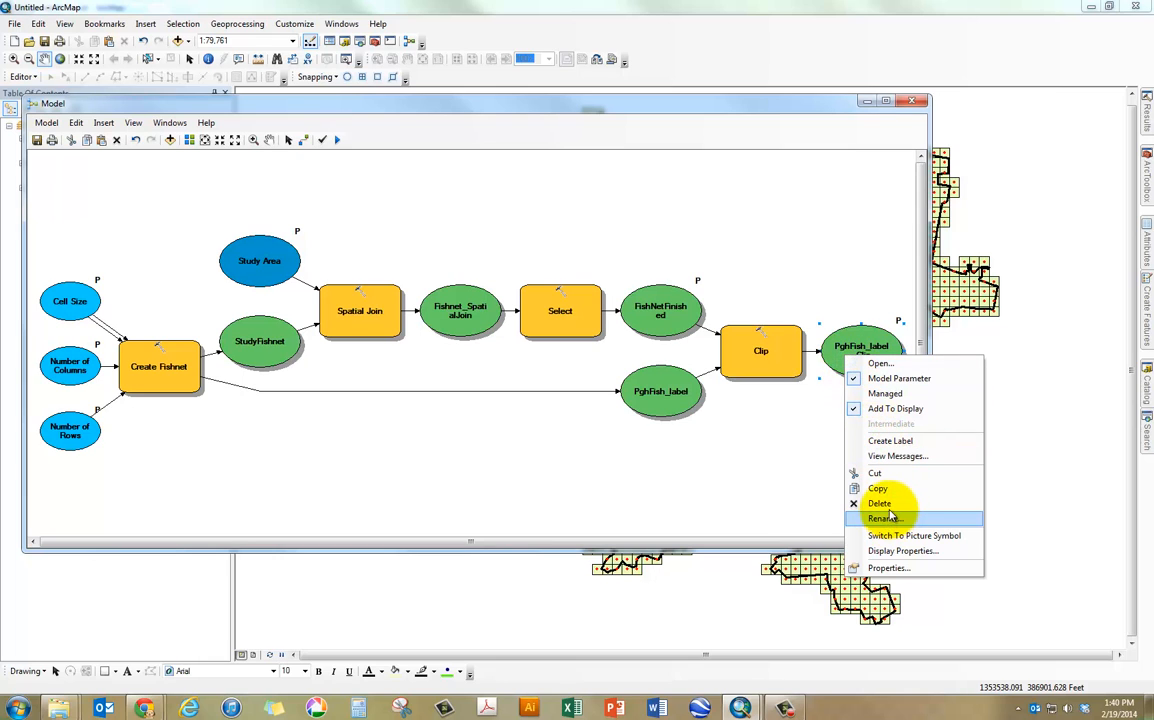
{"action": "left_click", "coordinate": [886, 518]}
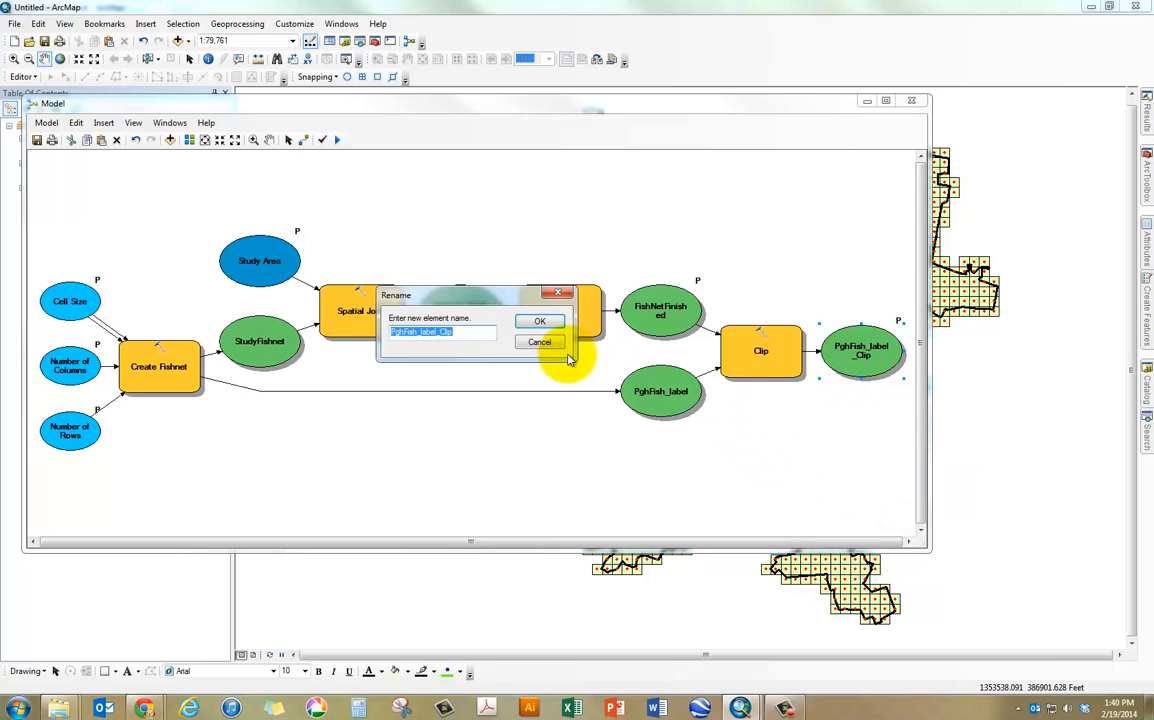
{"action": "left_click", "coordinate": [484, 337]}
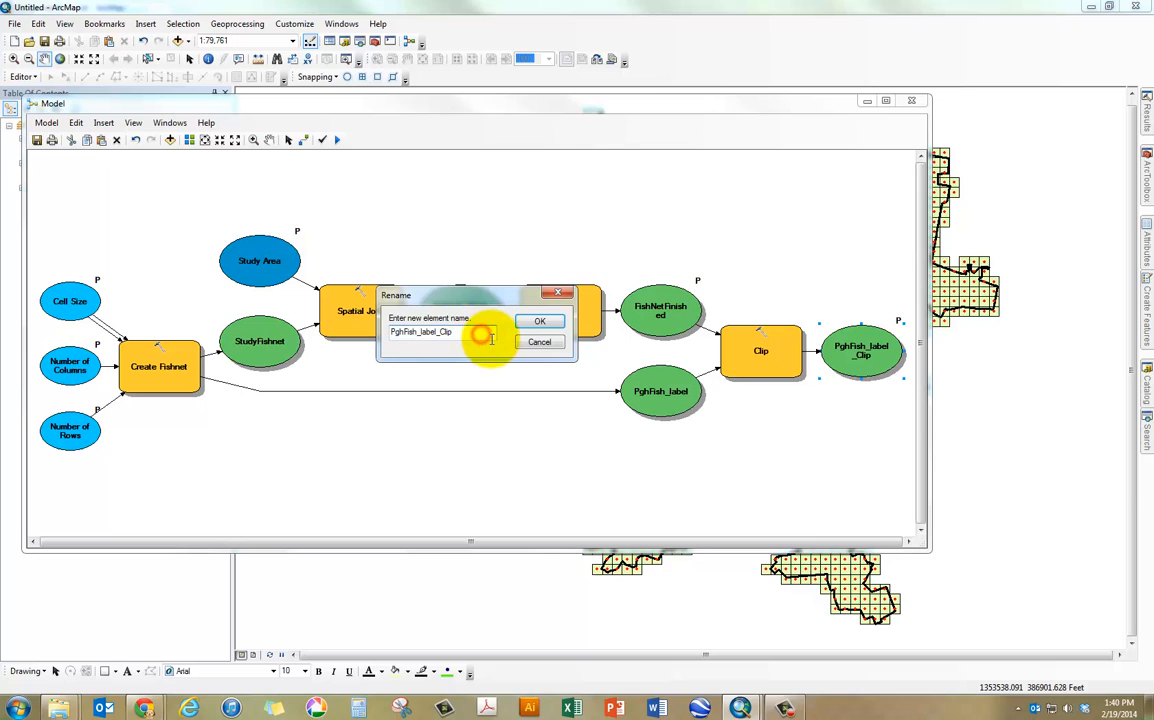
{"action": "left_click", "coordinate": [402, 331]}
{"action": "key", "text": "BackSpace"}
{"action": "key", "text": "BackSpace"}
{"action": "key", "text": "BackSpace"}
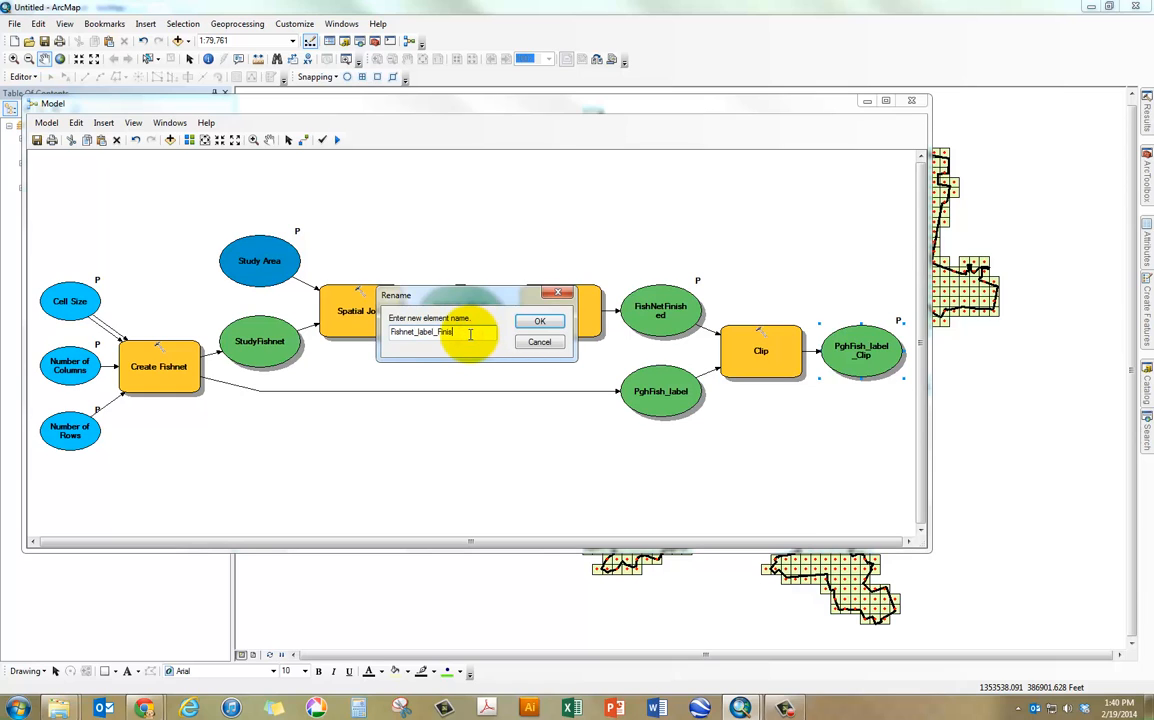
{"action": "type", "text": "hed"}
{"action": "key", "text": "Return"}
{"action": "left_click", "coordinate": [546, 472]}
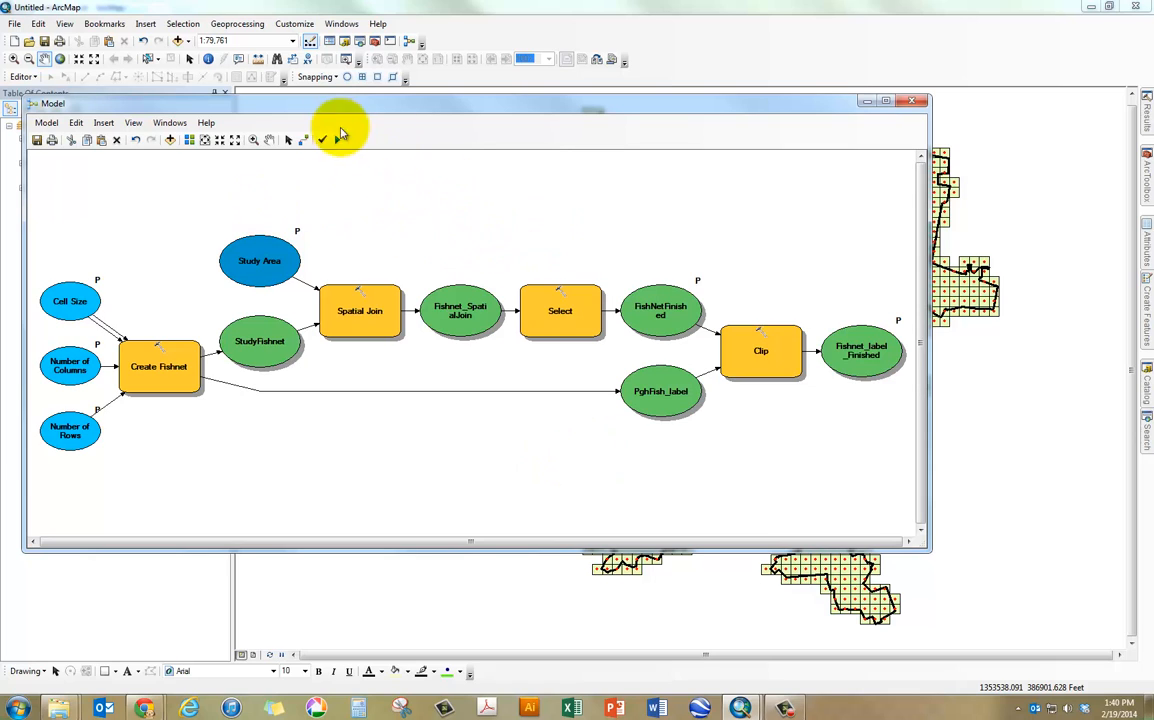
- Save the model, and set its name to FishnetStudyArea in the model properties
{"action": "left_click", "coordinate": [38, 141]}
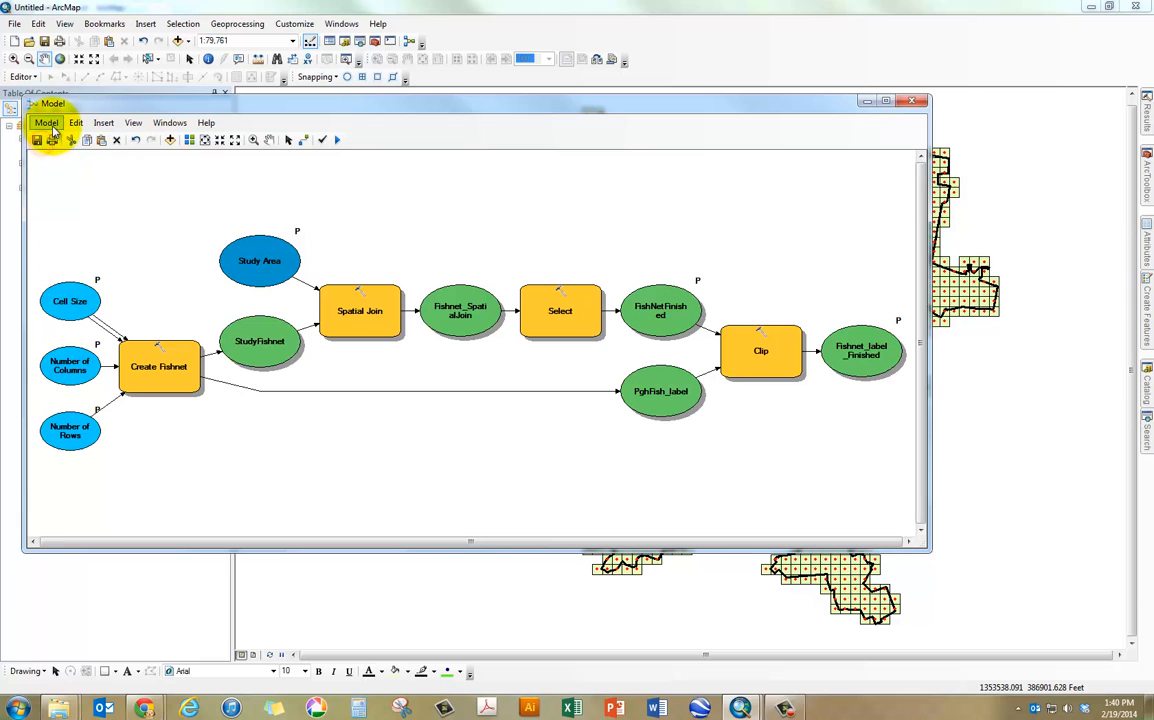
{"action": "left_click", "coordinate": [46, 122]}
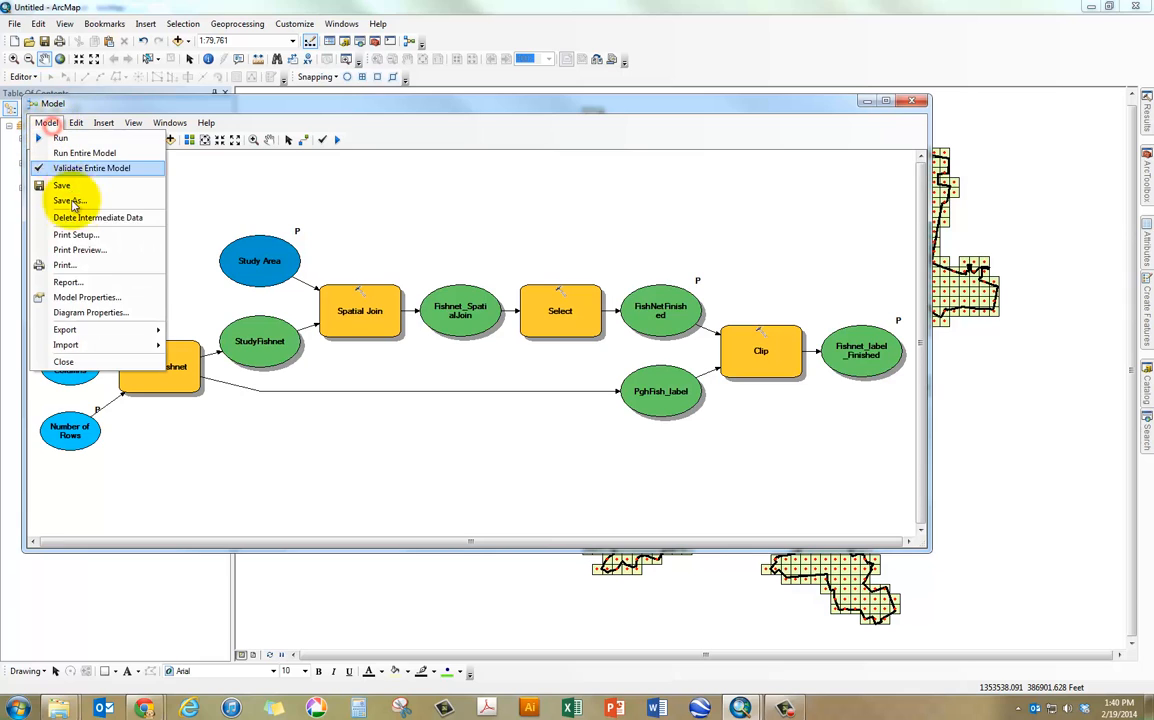
{"action": "left_click", "coordinate": [108, 297]}
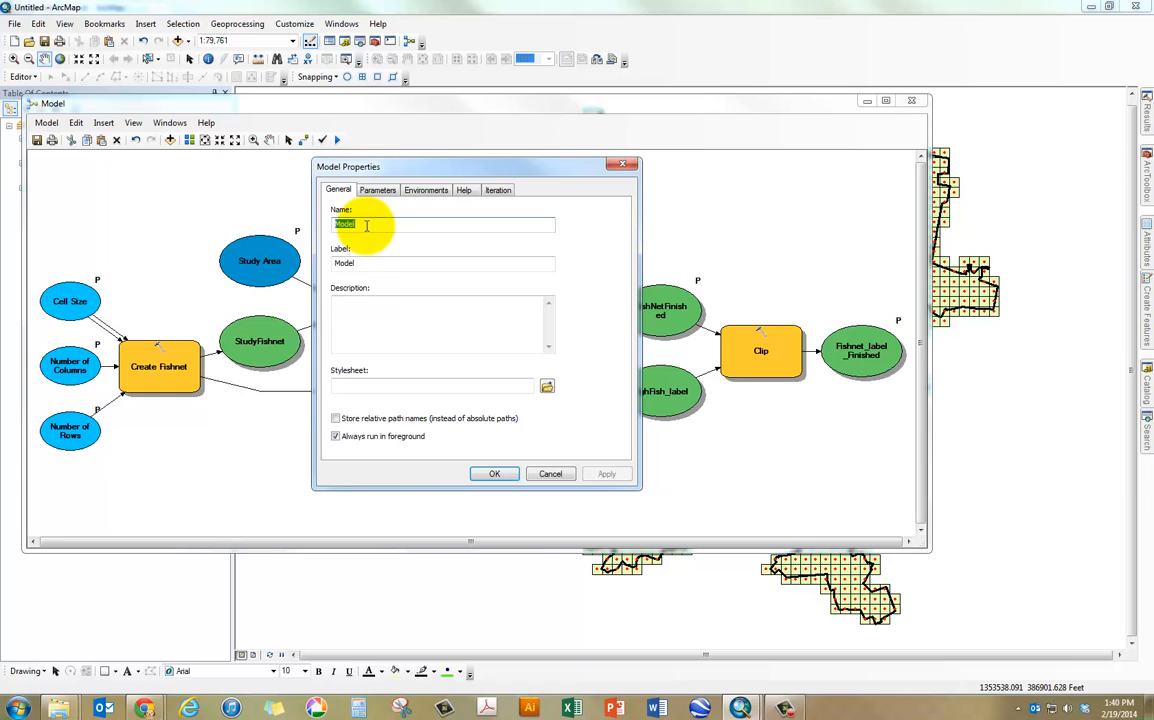
{"action": "type", "text": "DishnetStudyArea"}
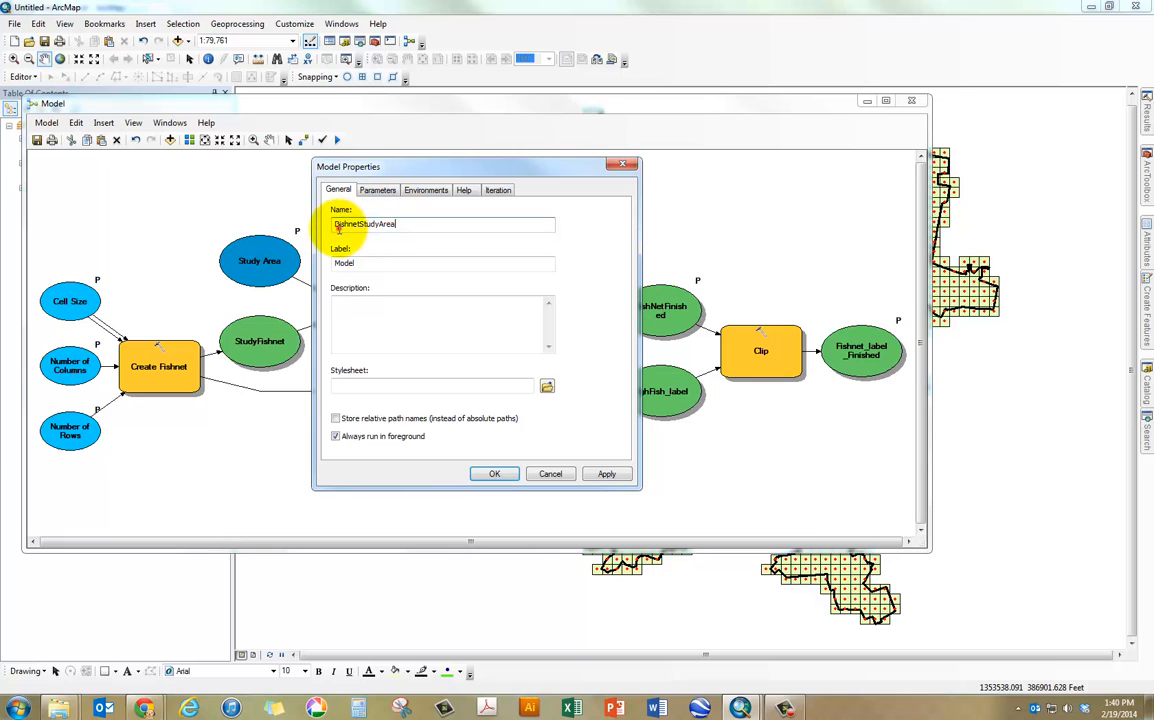
{"action": "left_click_drag", "start_coordinate": [340, 227], "coordinate": [332, 238]}
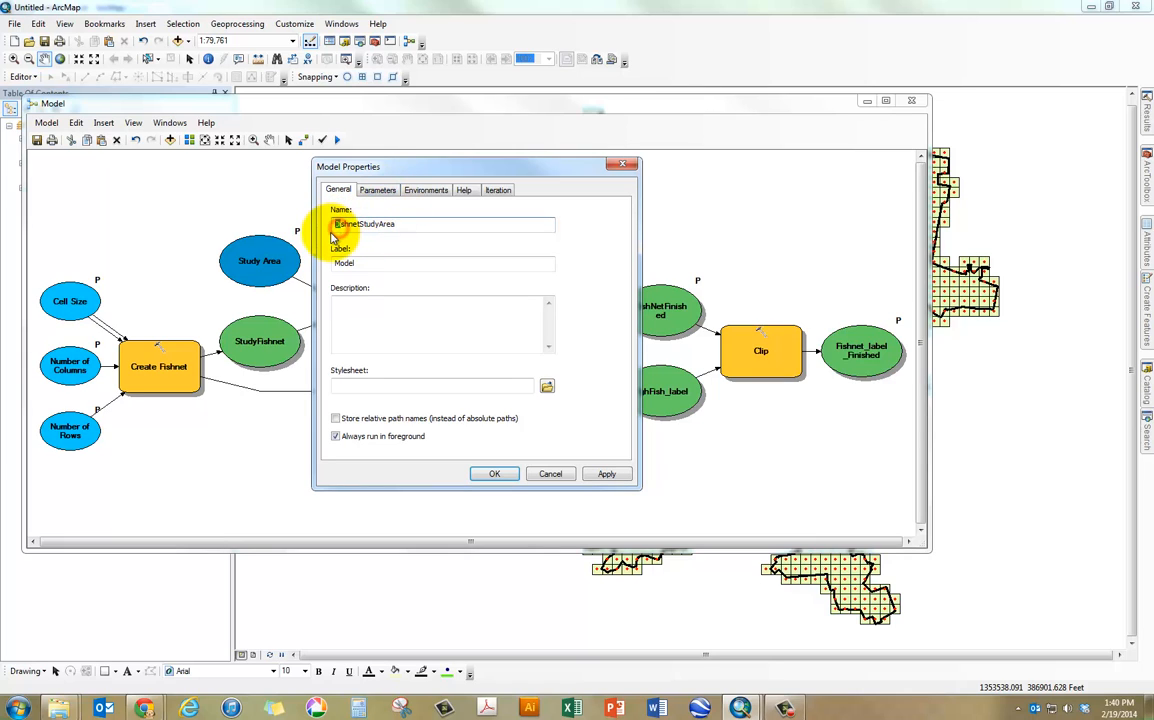
{"action": "type", "text": "F"}
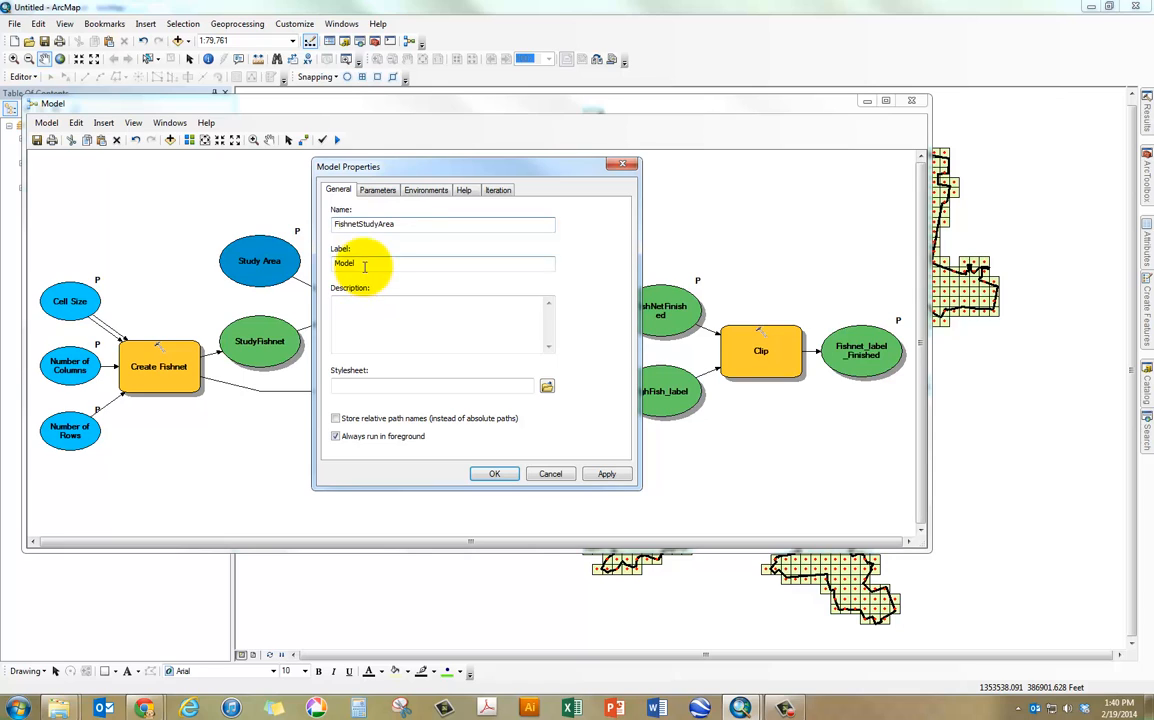
- Set the model's label to Fishnet Study Area, reusing the name text with spaces added, and apply the model properties
{"action": "left_click_drag", "start_coordinate": [401, 224], "coordinate": [283, 263]}
{"action": "key", "text": "ctrl+c"}
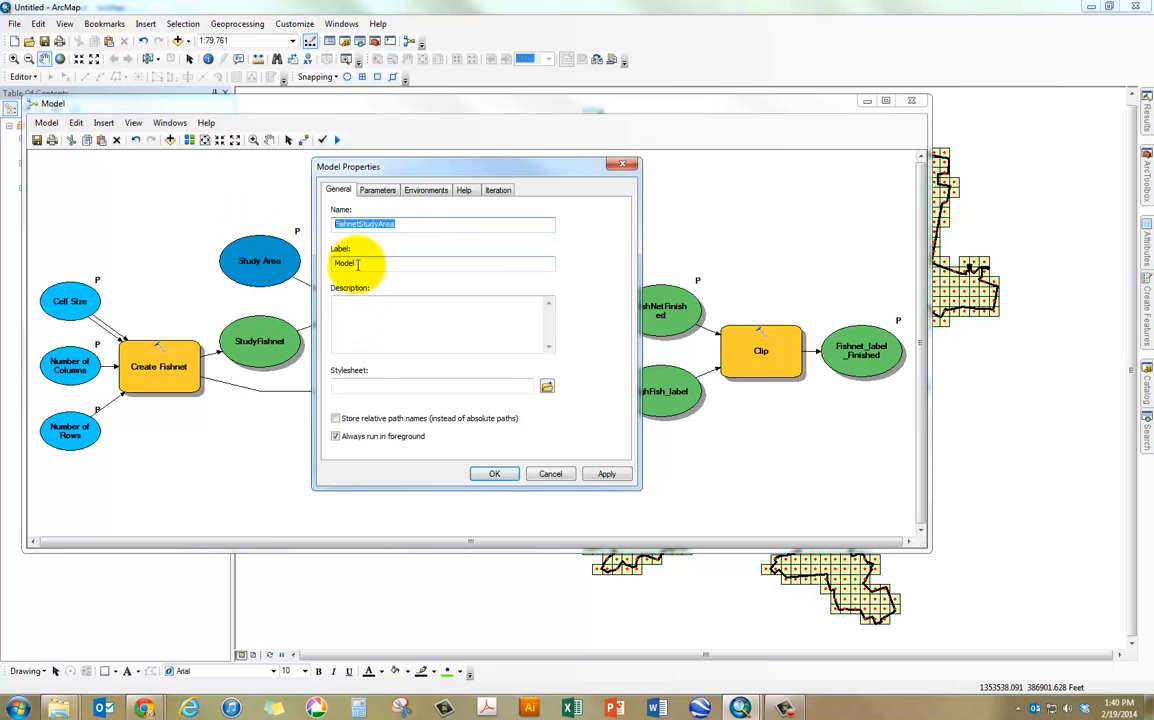
{"action": "left_click_drag", "start_coordinate": [358, 262], "coordinate": [247, 260]}
{"action": "key", "text": "ctrl+v"}
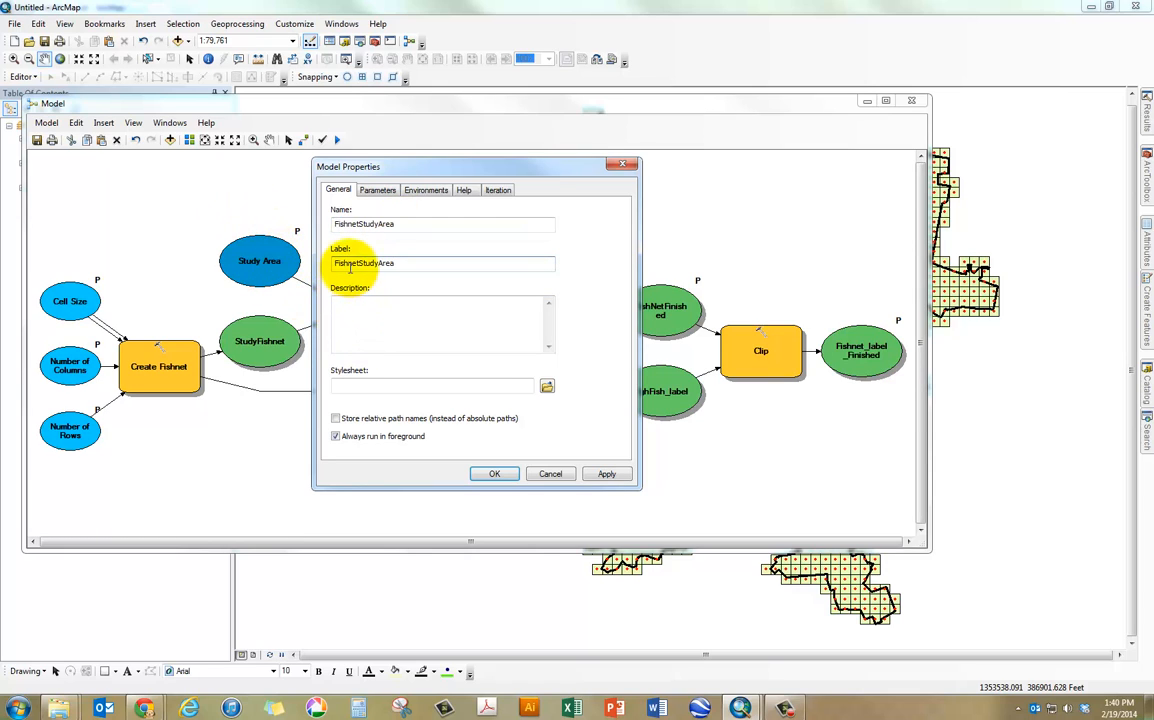
{"action": "left_click", "coordinate": [358, 263]}
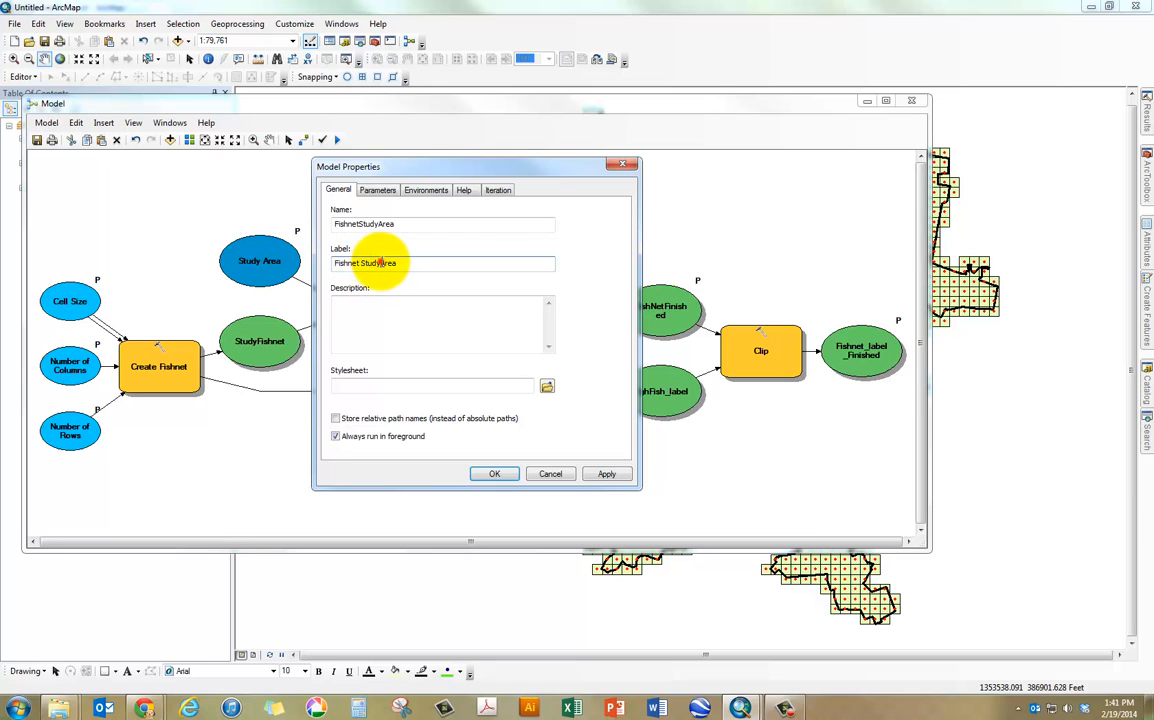
{"action": "left_click", "coordinate": [380, 263]}
{"action": "left_click", "coordinate": [455, 328]}
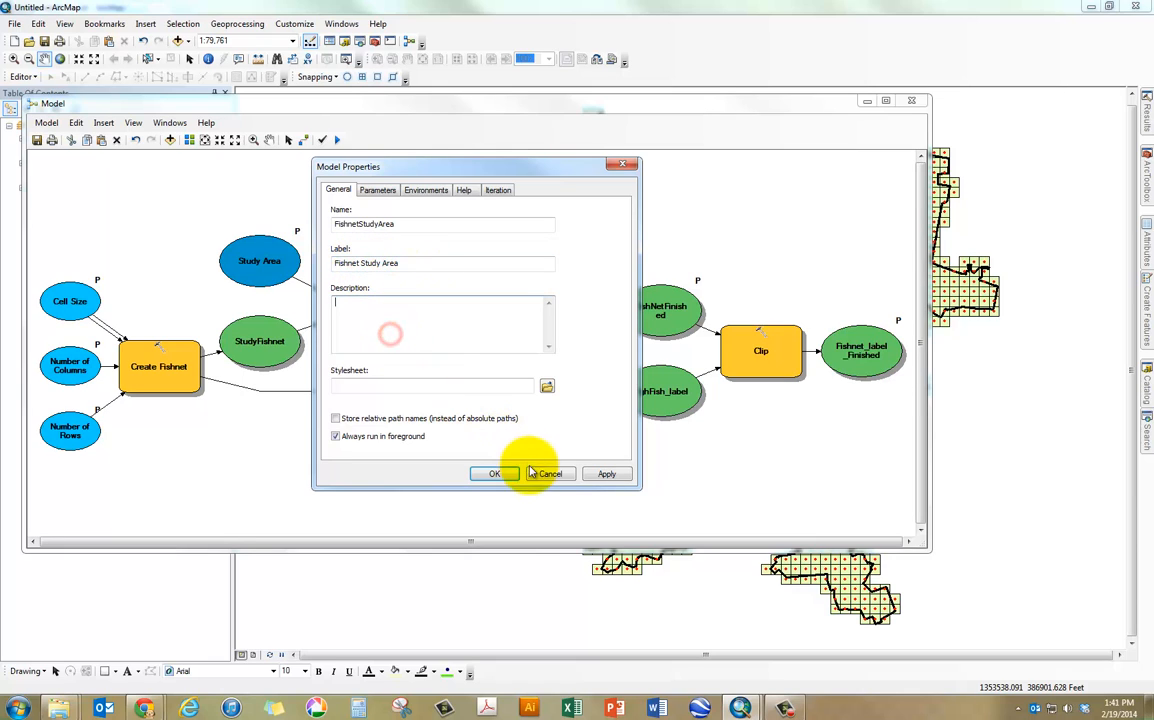
{"action": "left_click", "coordinate": [593, 474]}
{"action": "left_click", "coordinate": [480, 477]}
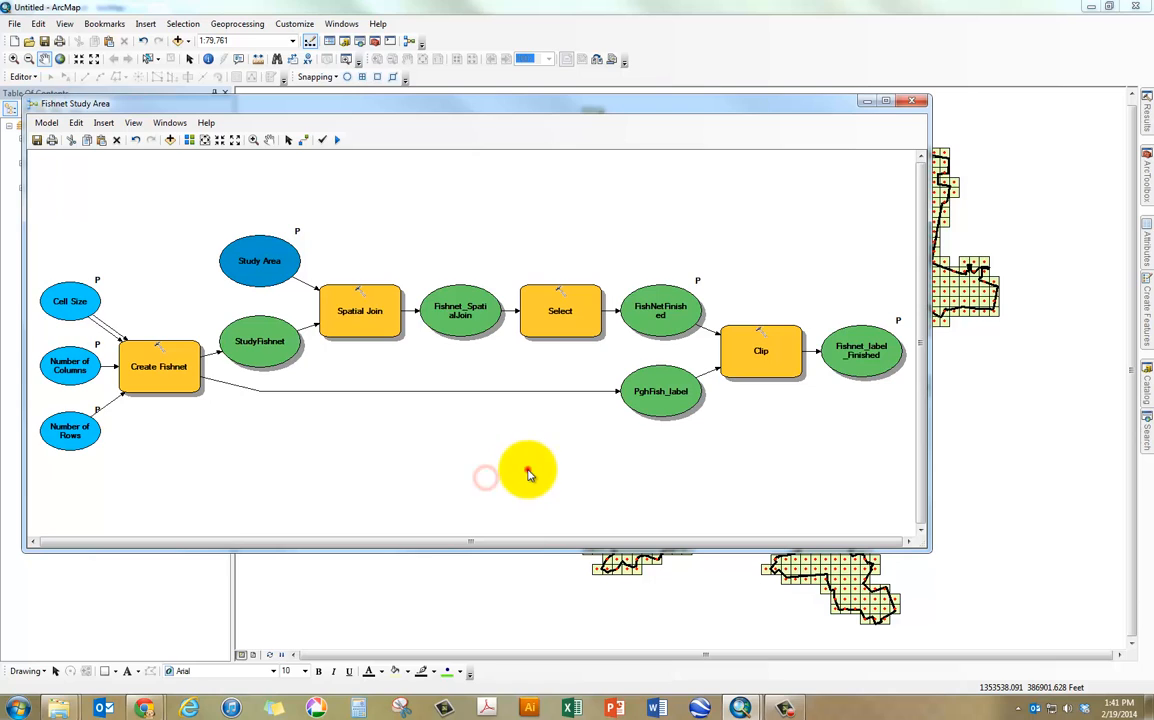
- Save the Fishnet Study Area model and close its editing window
{"action": "left_click", "coordinate": [458, 501]}
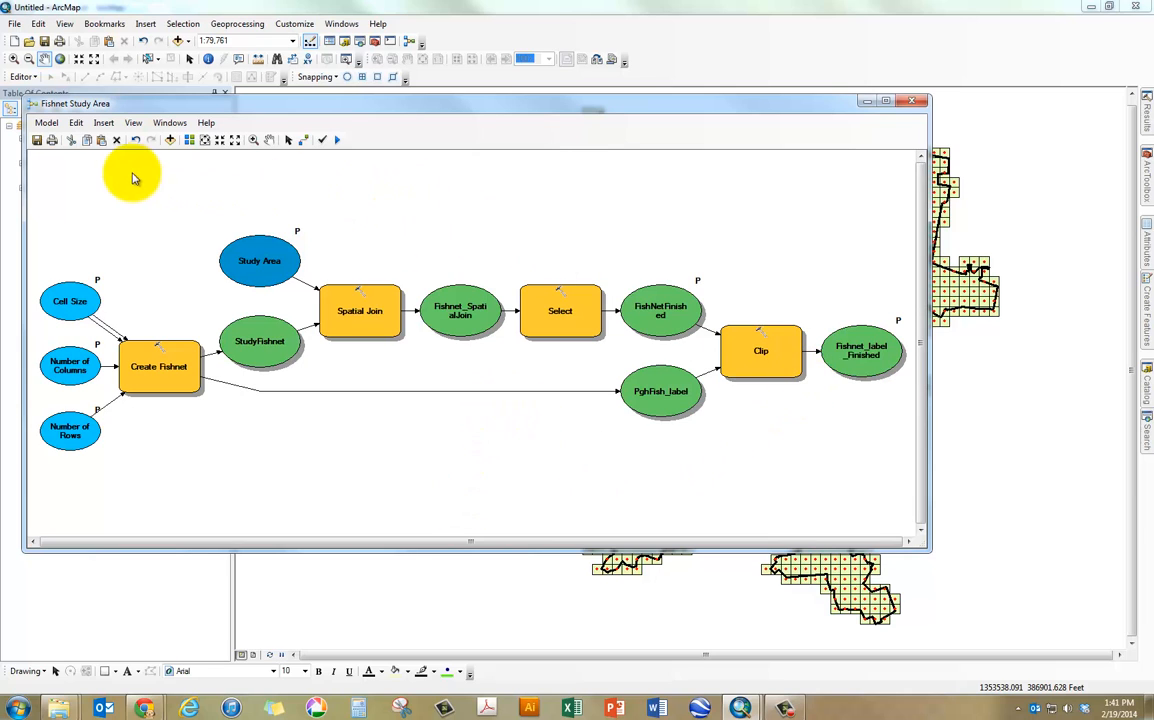
{"action": "left_click", "coordinate": [38, 142]}
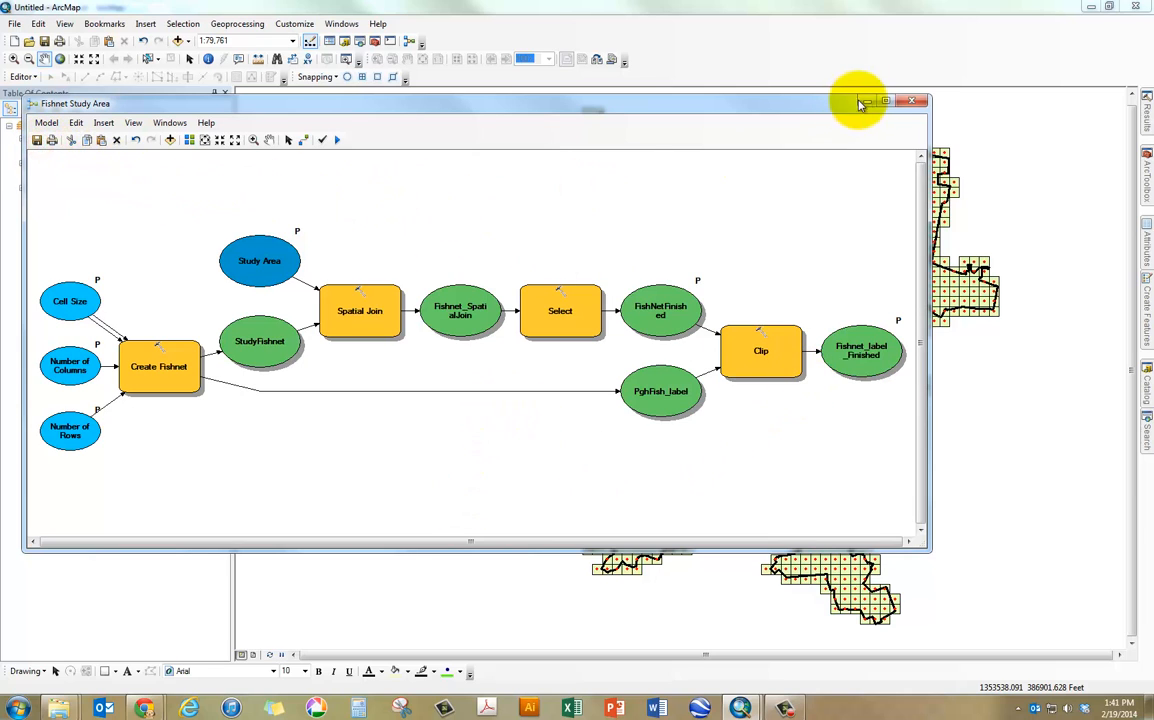
{"action": "left_click", "coordinate": [911, 101]}
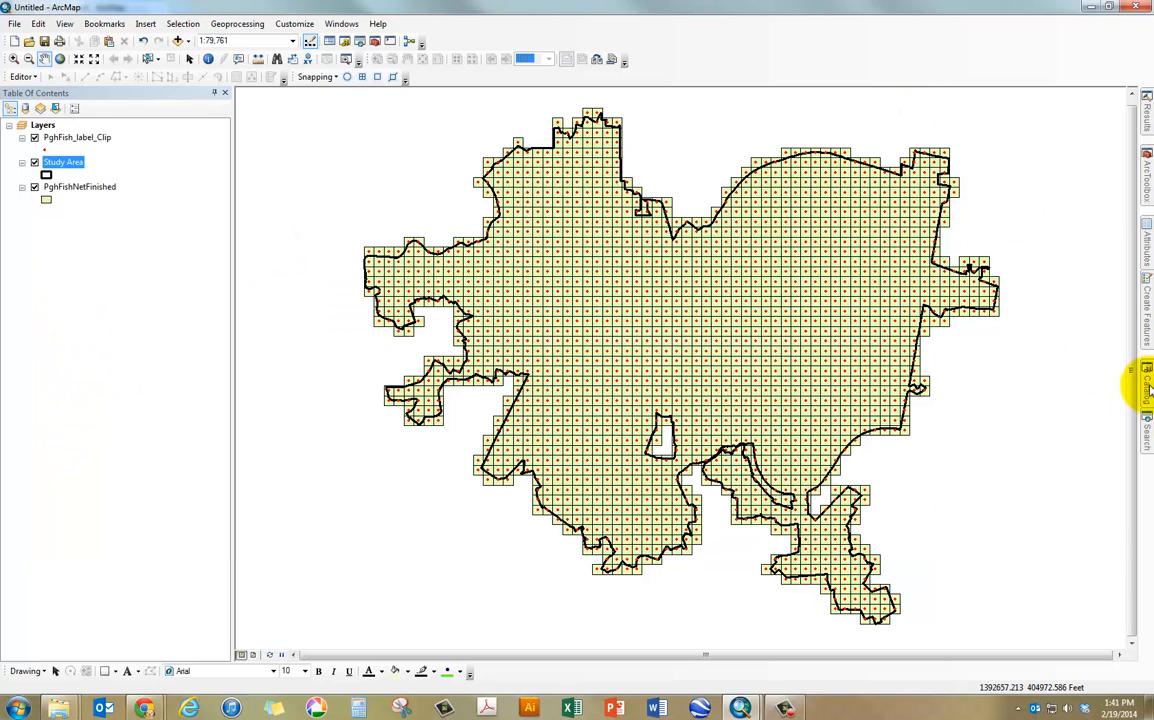
- Open the Fishnet Study Area tool from the Assignmnet8-3.tbx toolbox, review its parameters, and close it without running
{"action": "left_click", "coordinate": [1147, 385]}
{"action": "left_click", "coordinate": [1048, 433]}
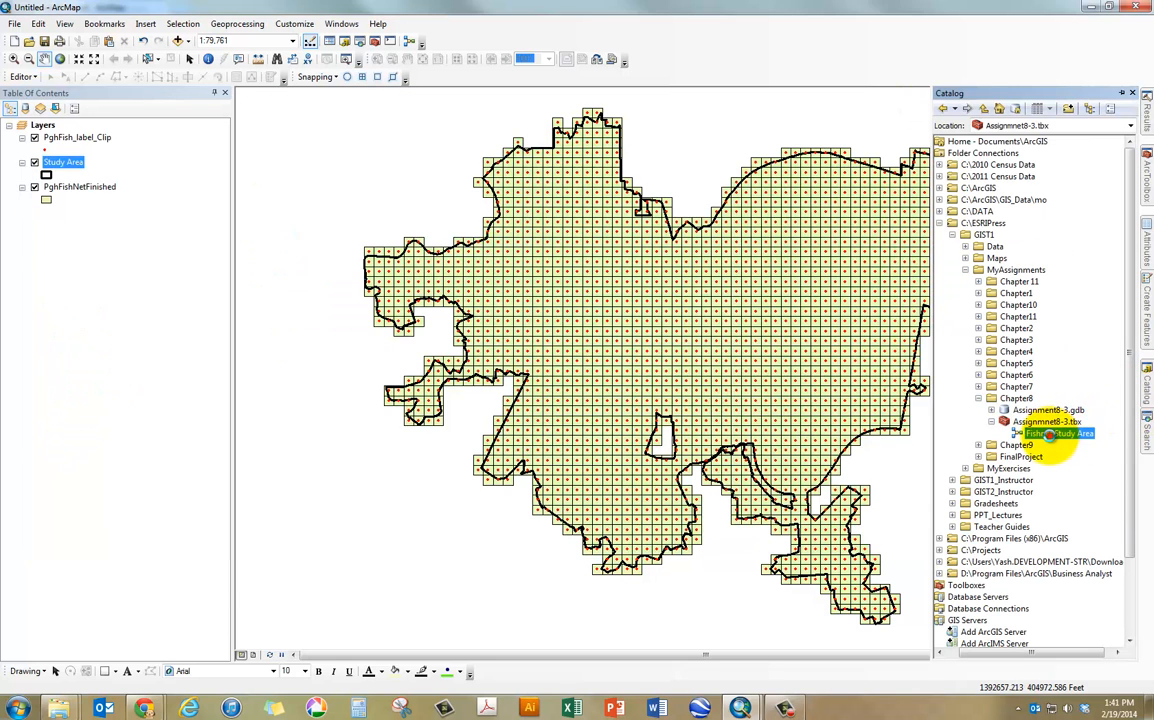
{"action": "double_click", "coordinate": [1048, 433]}
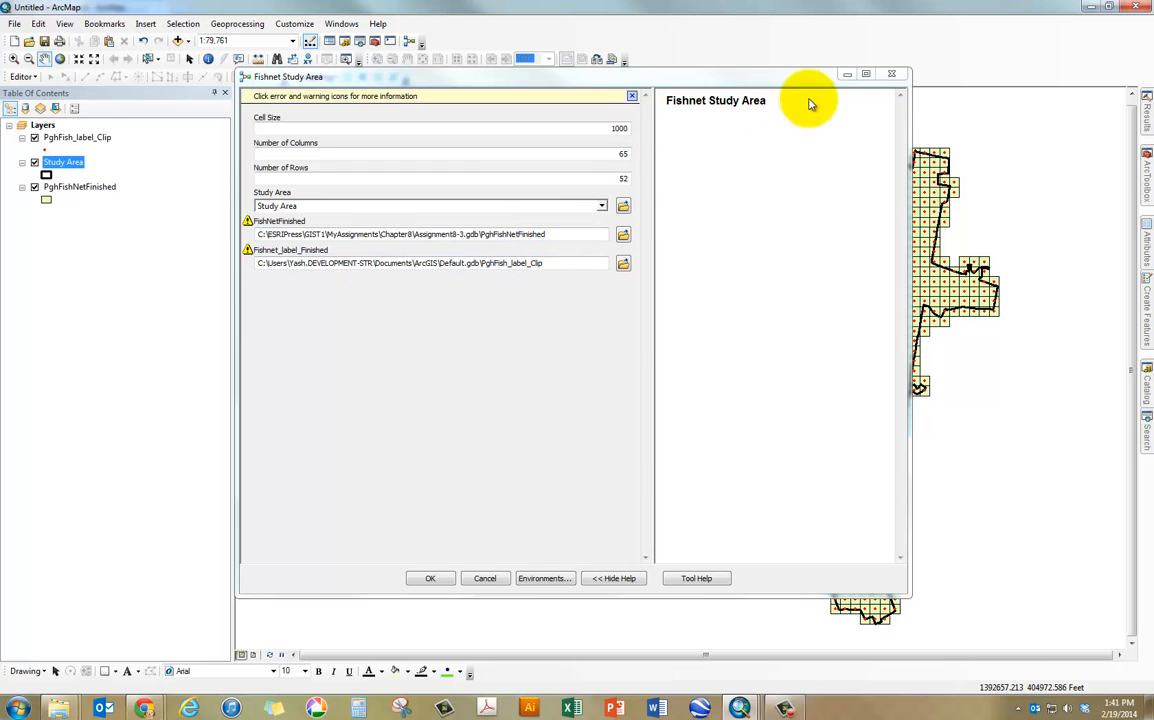
{"action": "left_click", "coordinate": [891, 76]}
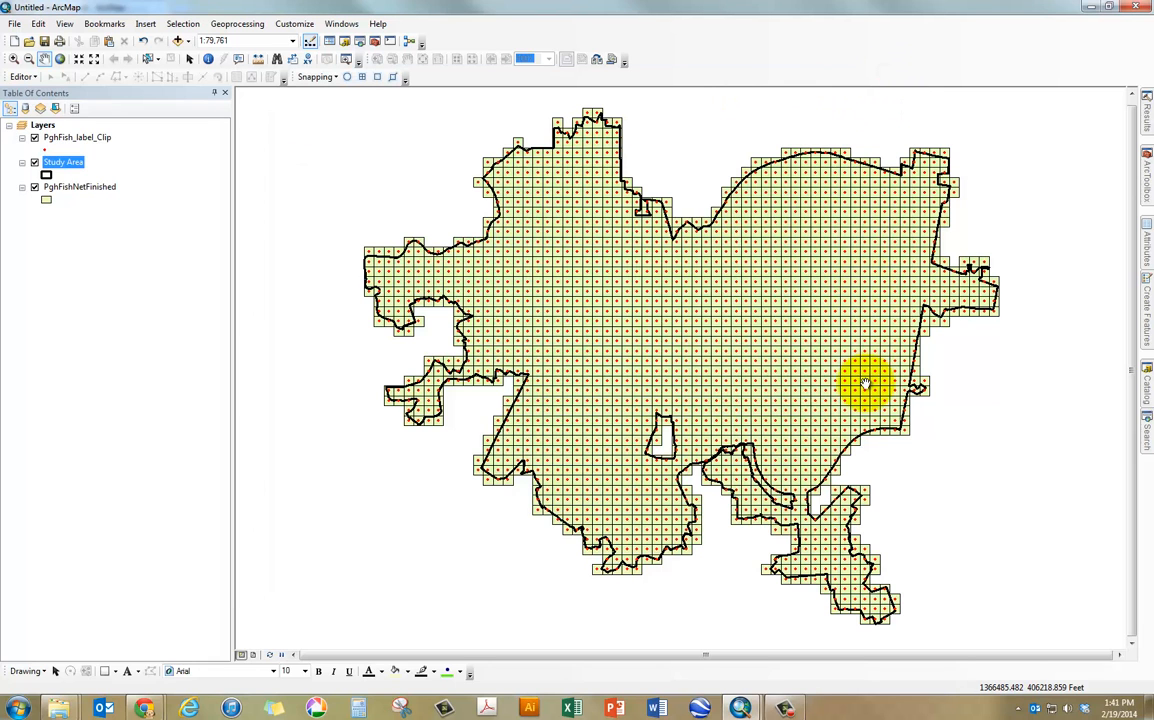